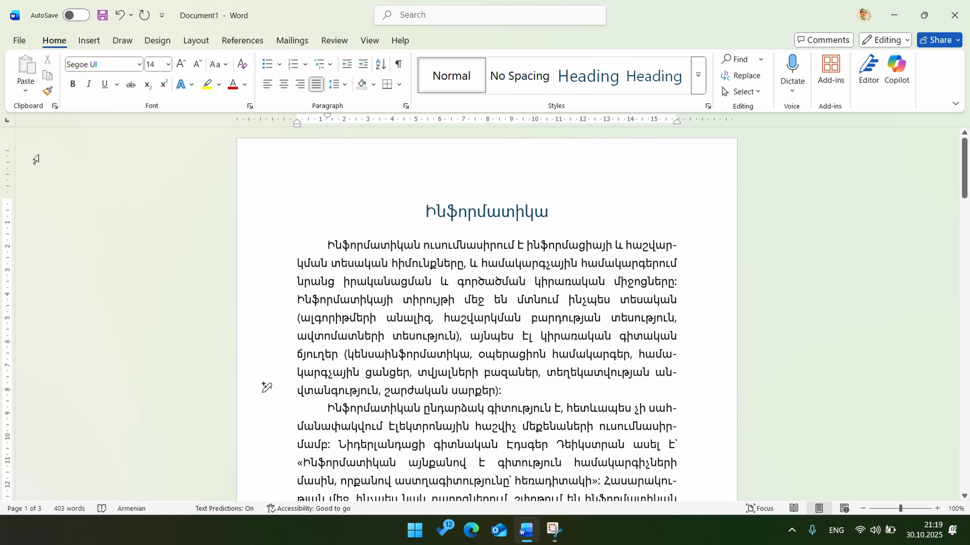
# Insert page numbers at the bottom of the page using the centred Plain Number 2 style.
pyautogui.click(88, 45)
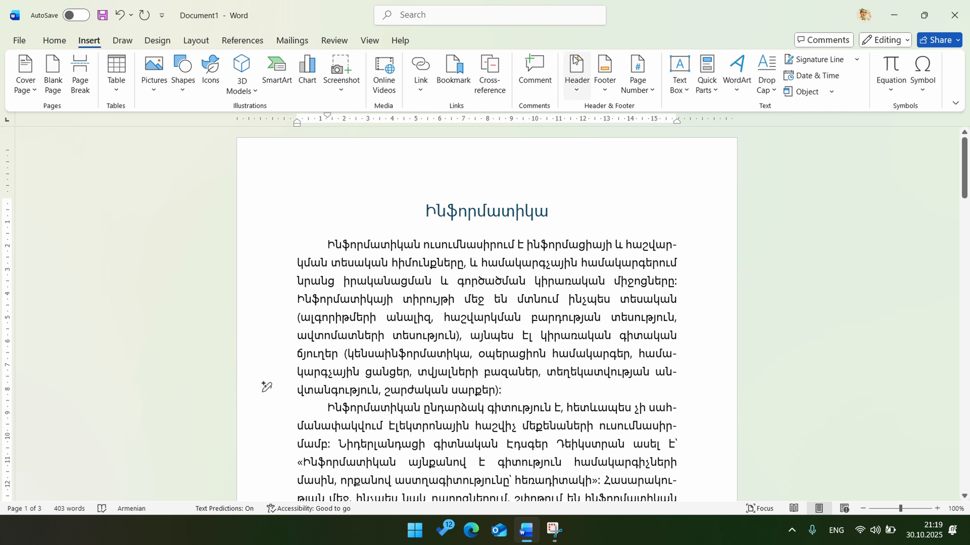
pyautogui.click(642, 91)
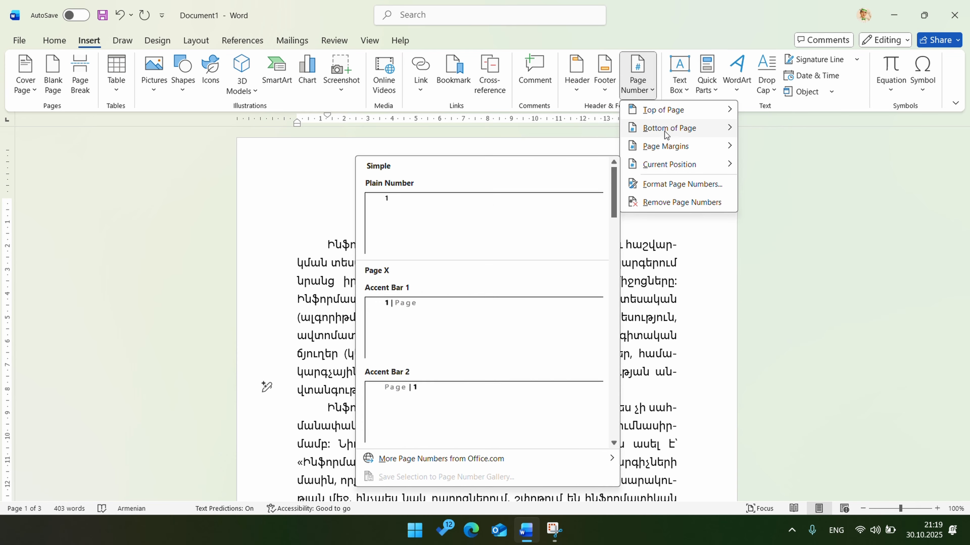
pyautogui.moveTo(661, 113)
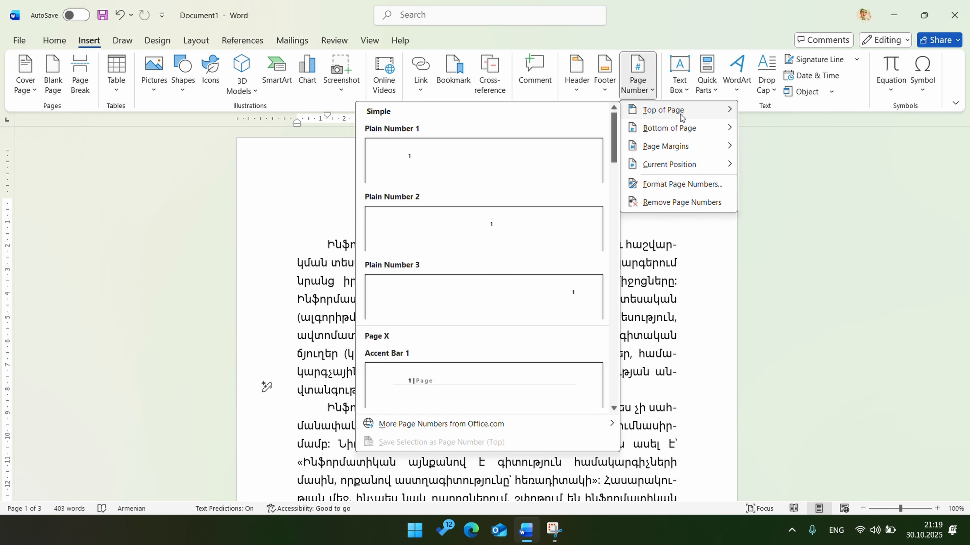
pyautogui.moveTo(659, 132)
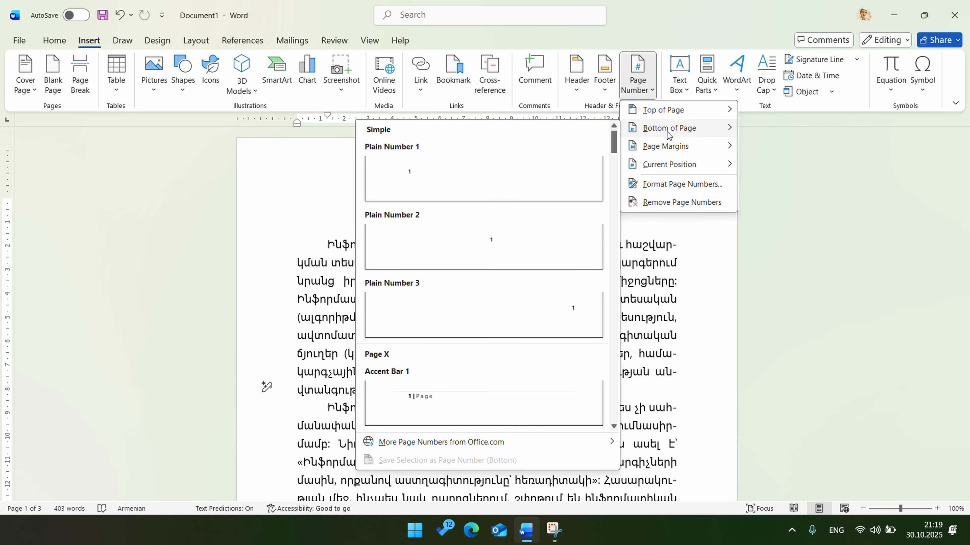
pyautogui.moveTo(665, 150)
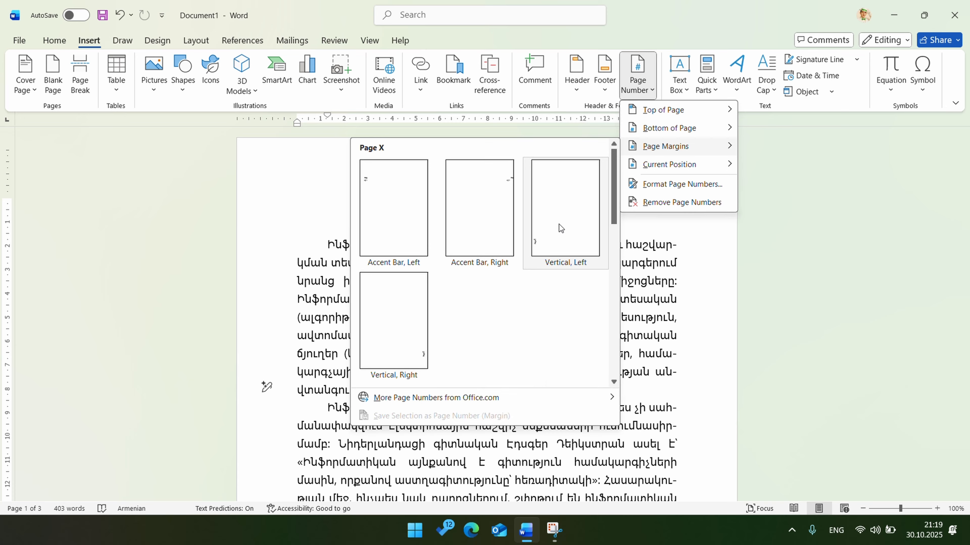
pyautogui.moveTo(683, 166)
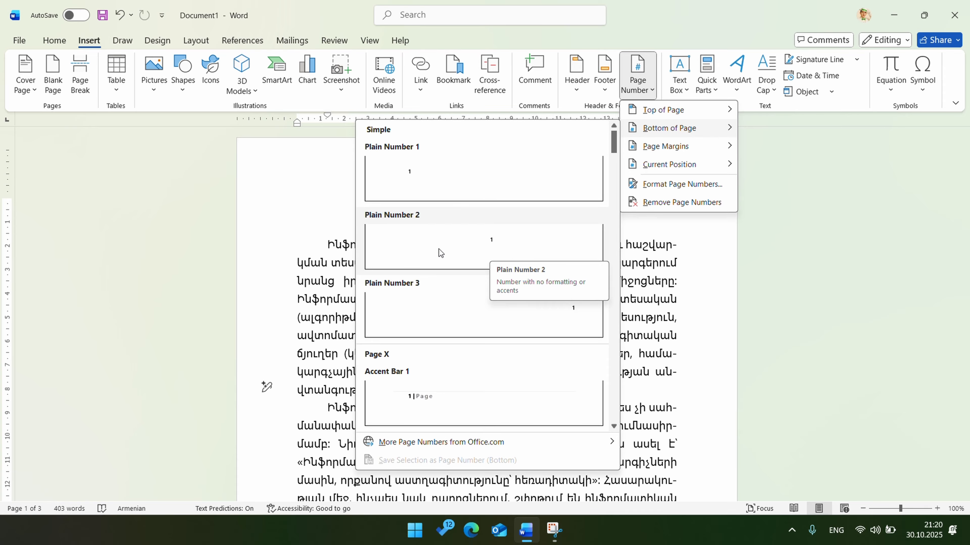
pyautogui.click(492, 238)
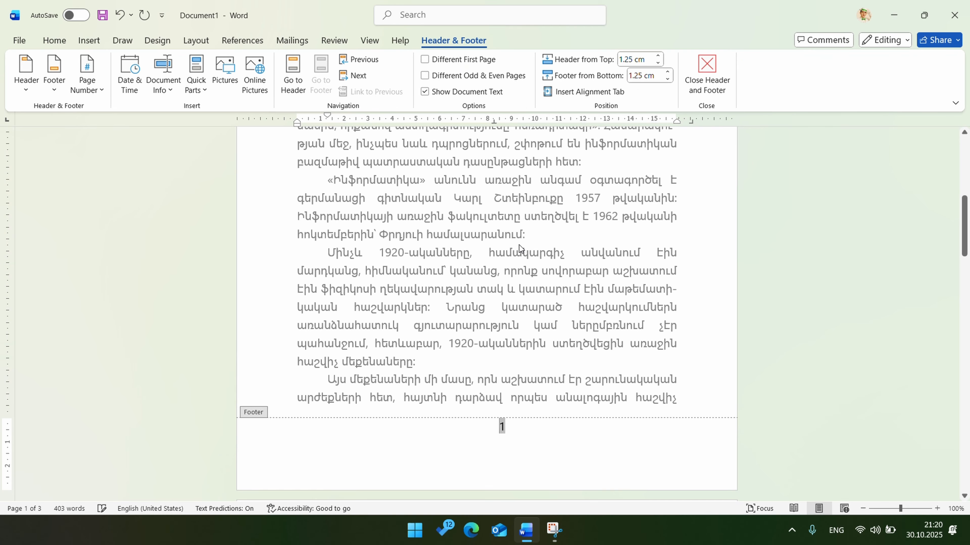
pyautogui.click(520, 431)
# Examine the page numbers in the footers throughout the document, from the first page to the last.
pyautogui.scroll(-3, 528, 368)
pyautogui.scroll(-12, 533, 347)
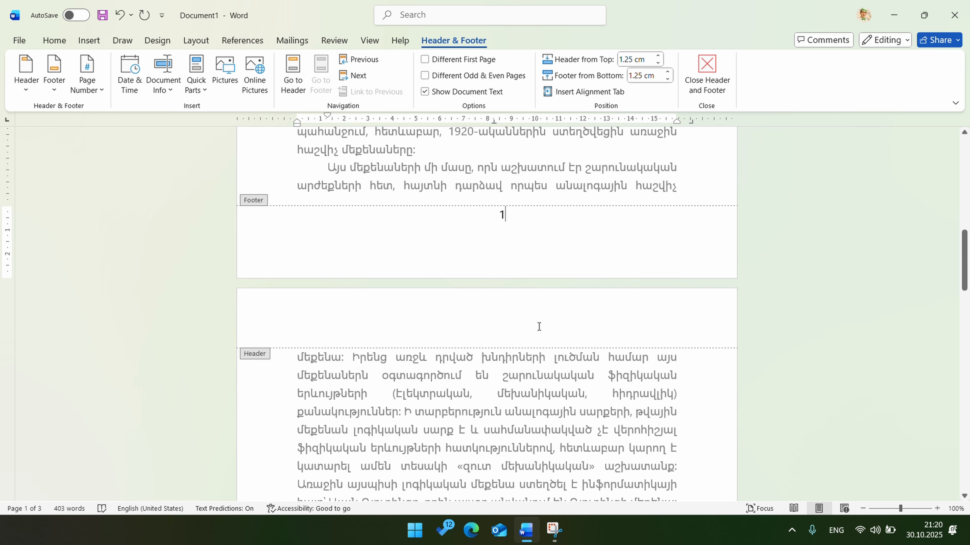
pyautogui.scroll(-12, 531, 310)
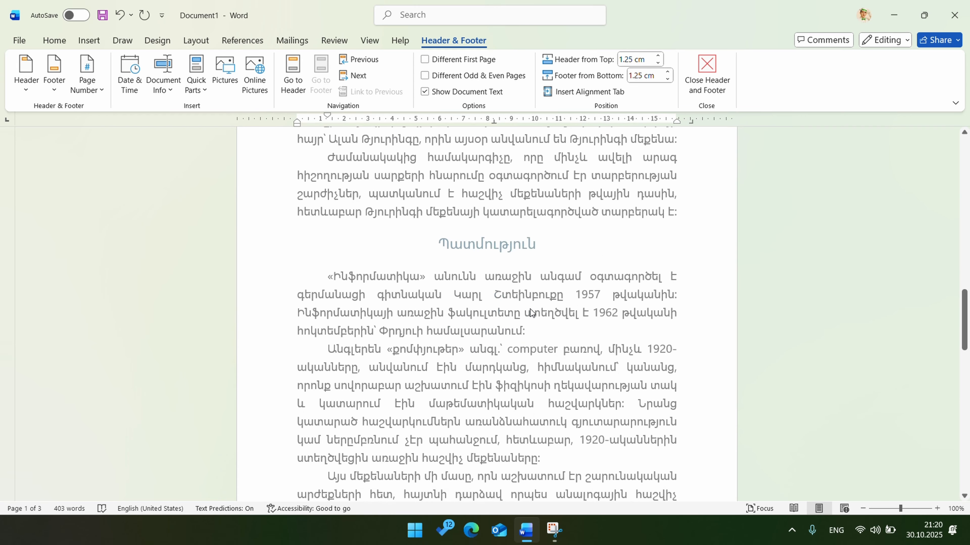
pyautogui.scroll(-17, 459, 346)
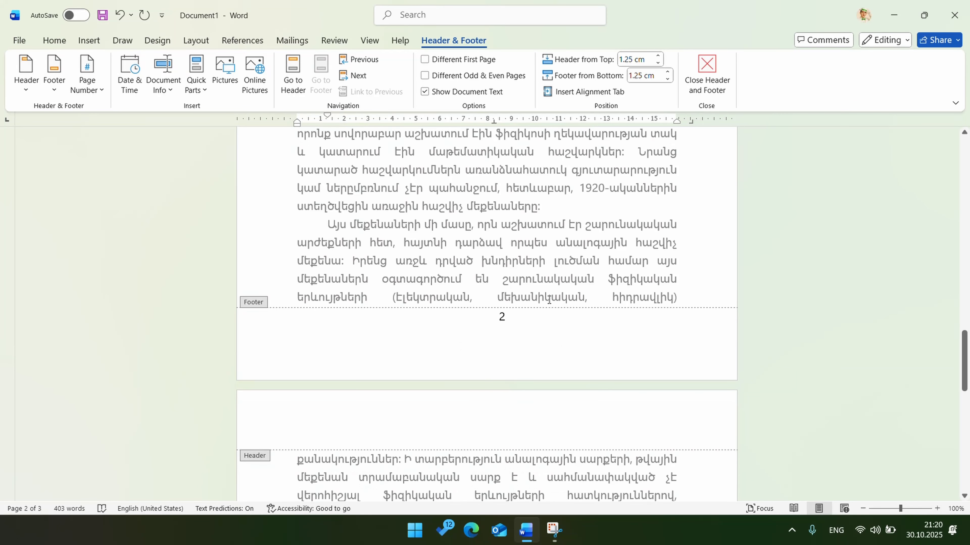
pyautogui.scroll(-3, 549, 301)
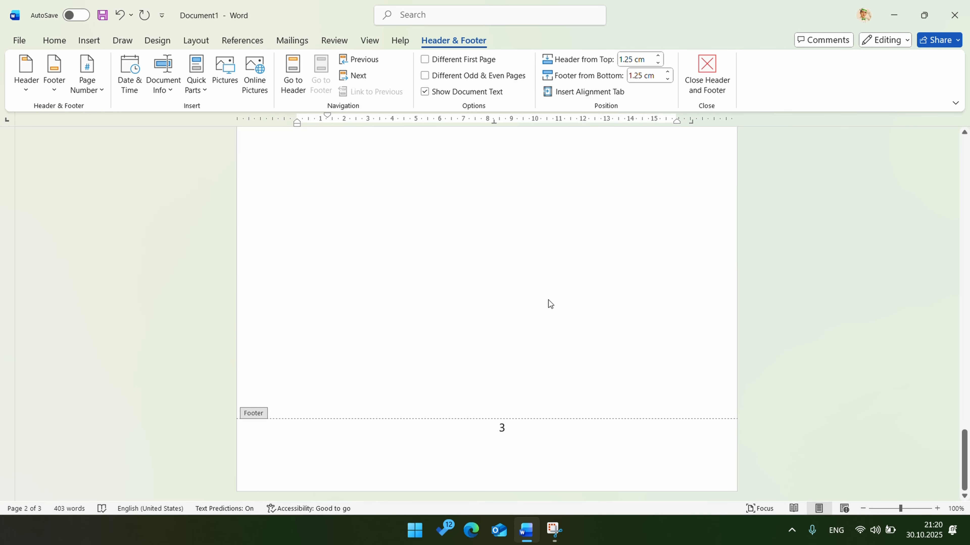
pyautogui.scroll(6, 500, 337)
pyautogui.scroll(11, 495, 313)
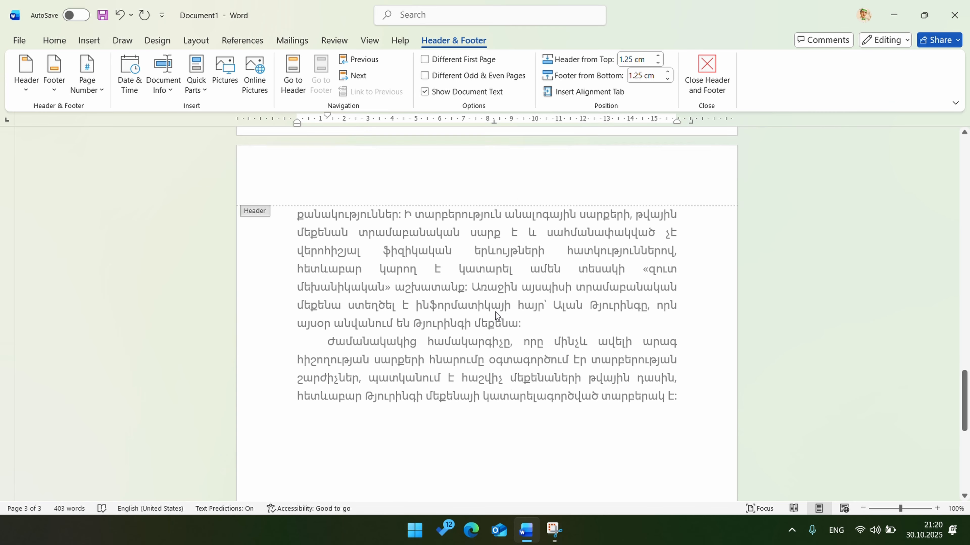
pyautogui.scroll(20, 688, 183)
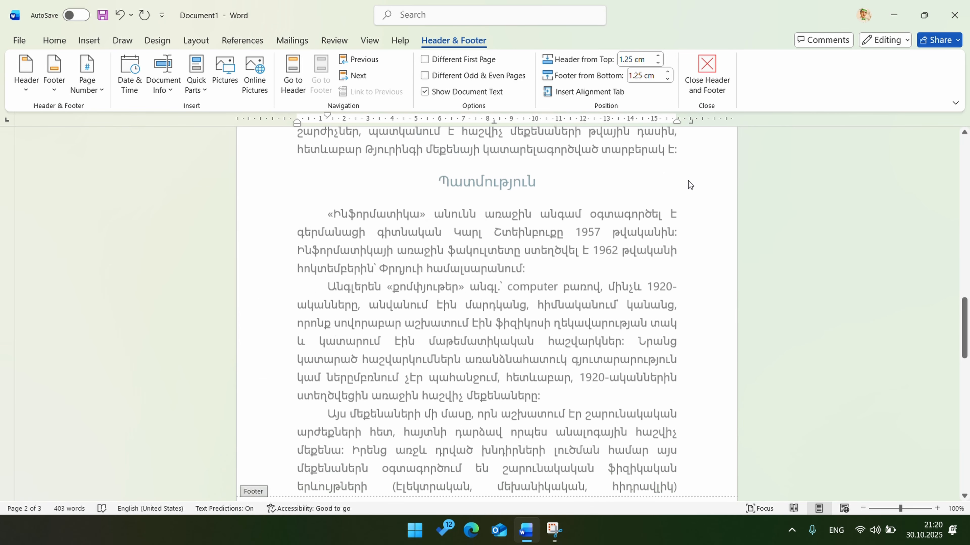
pyautogui.scroll(1, 688, 180)
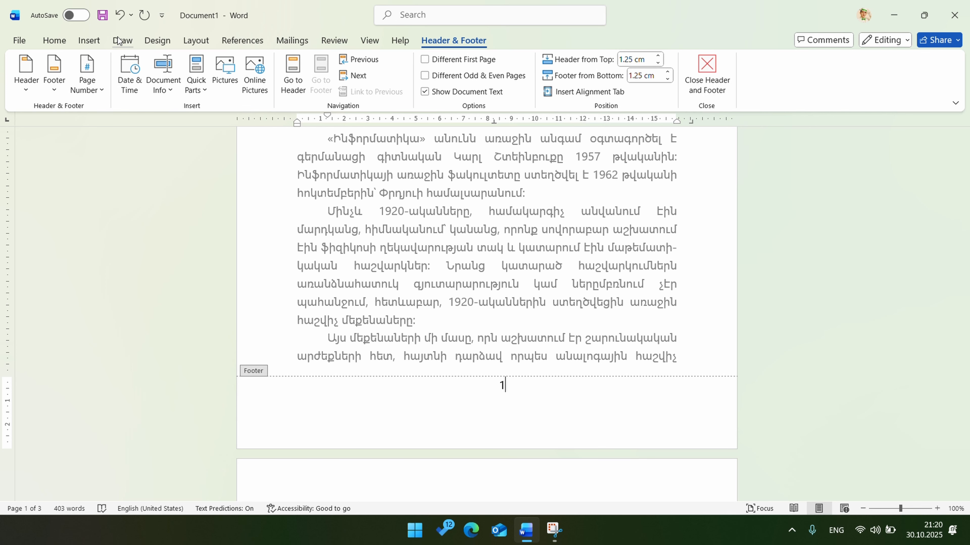
# Change the page number format to capital letters (A, B, C, ...).
pyautogui.click(89, 39)
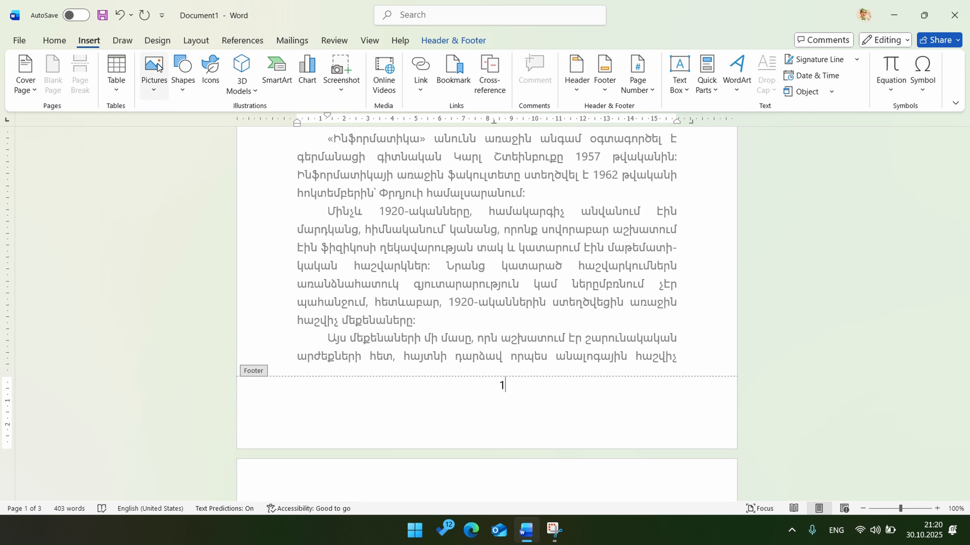
pyautogui.click(643, 92)
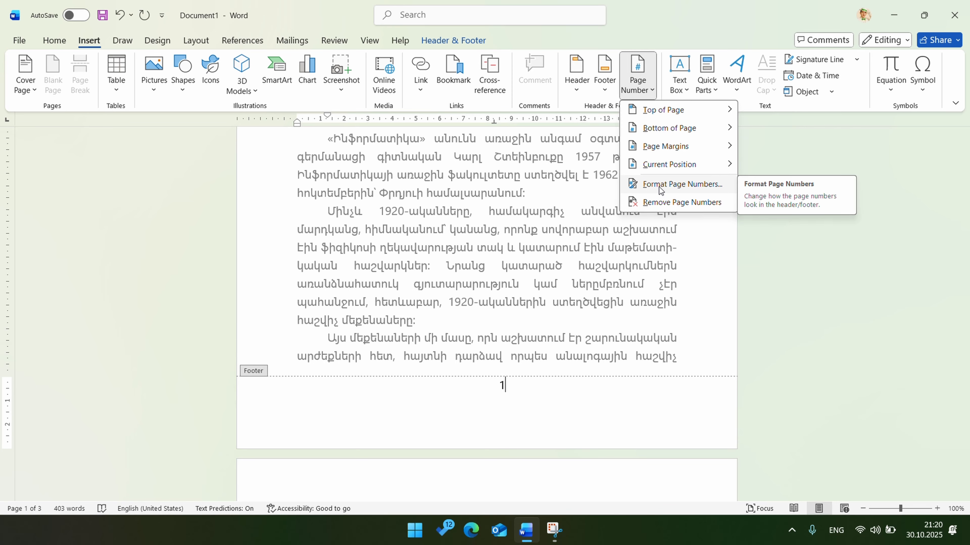
pyautogui.click(702, 186)
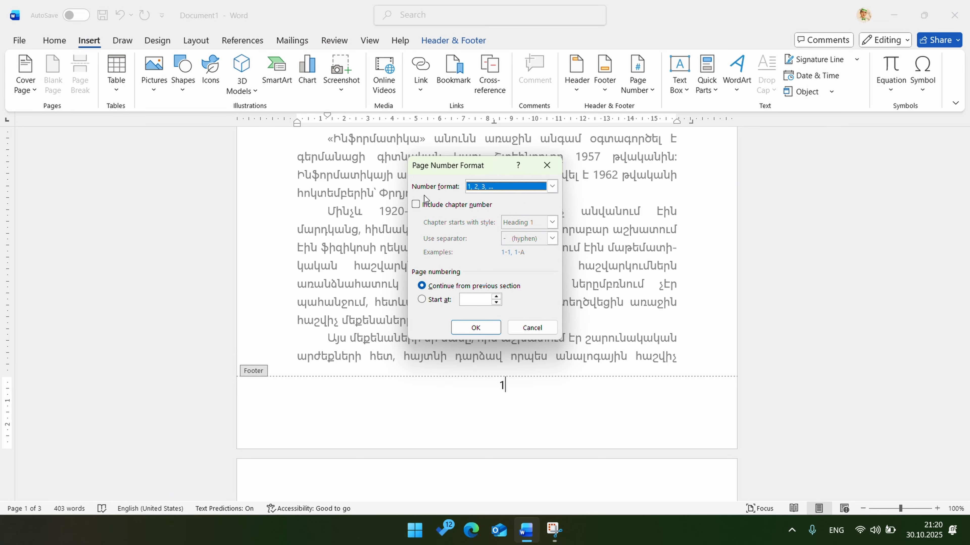
pyautogui.click(552, 187)
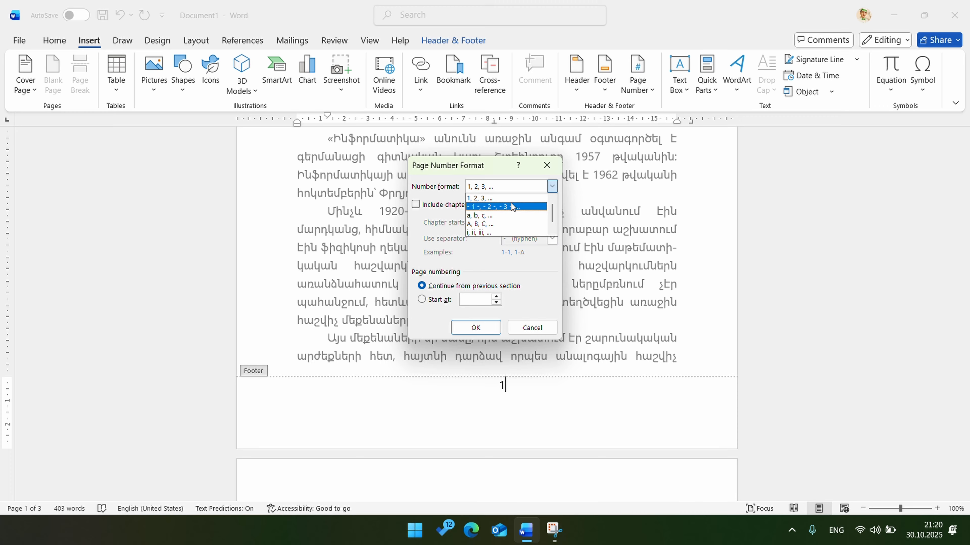
pyautogui.scroll(-1, 555, 214)
pyautogui.click(490, 219)
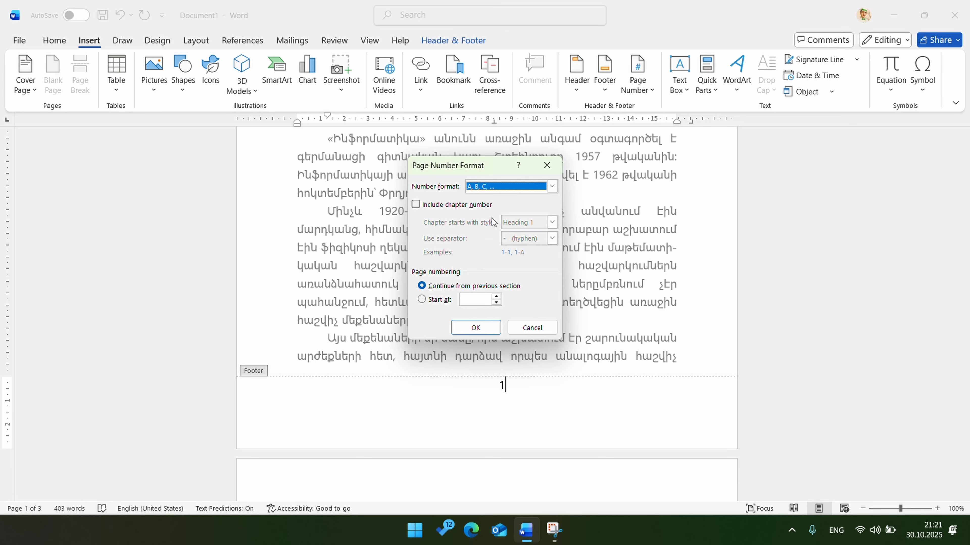
pyautogui.click(480, 329)
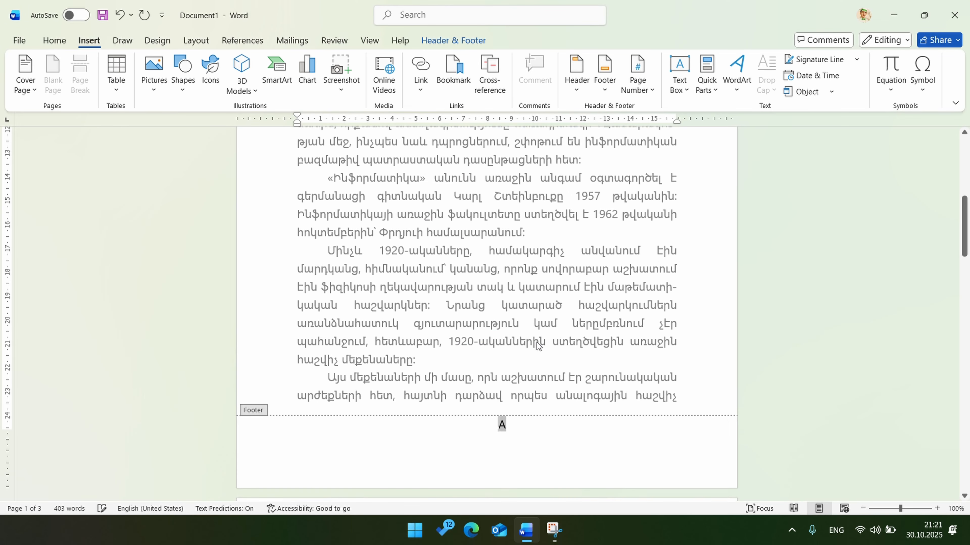
pyautogui.click(536, 440)
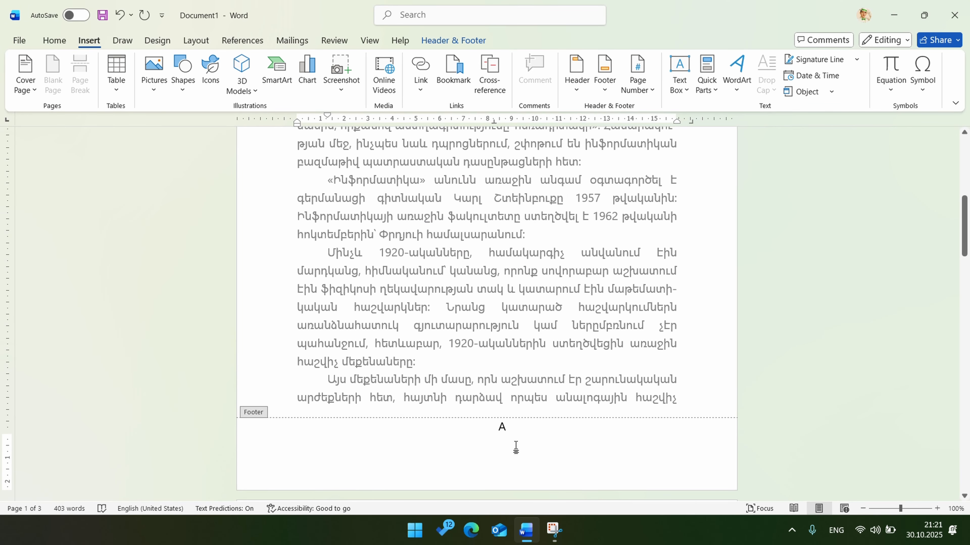
# Check how the lettered page numbering runs through the footers of all pages.
pyautogui.scroll(-4, 539, 347)
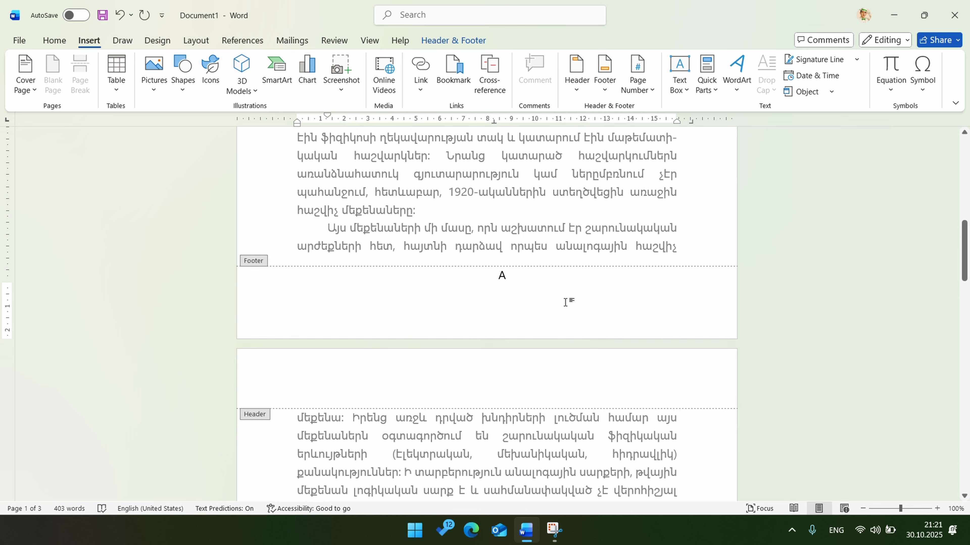
pyautogui.scroll(-15, 529, 321)
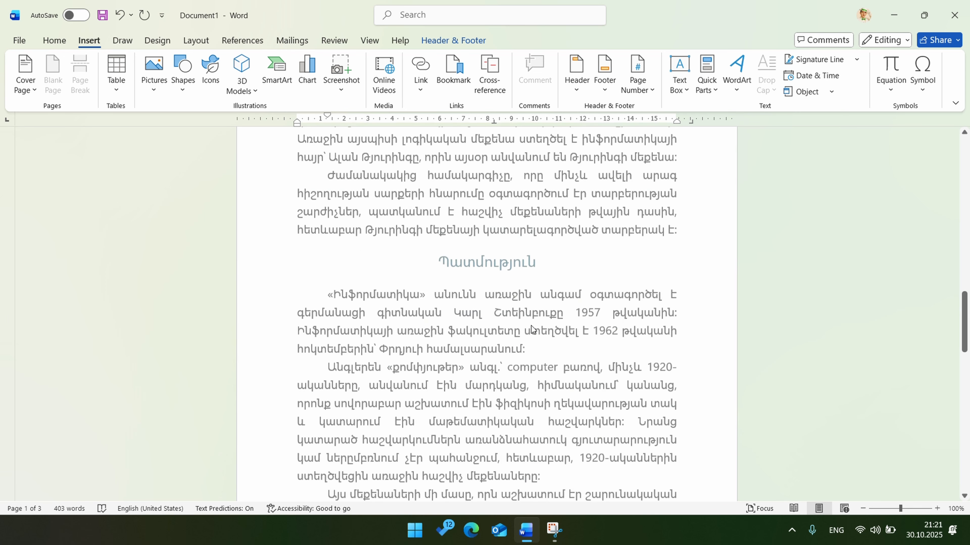
pyautogui.scroll(-2, 531, 326)
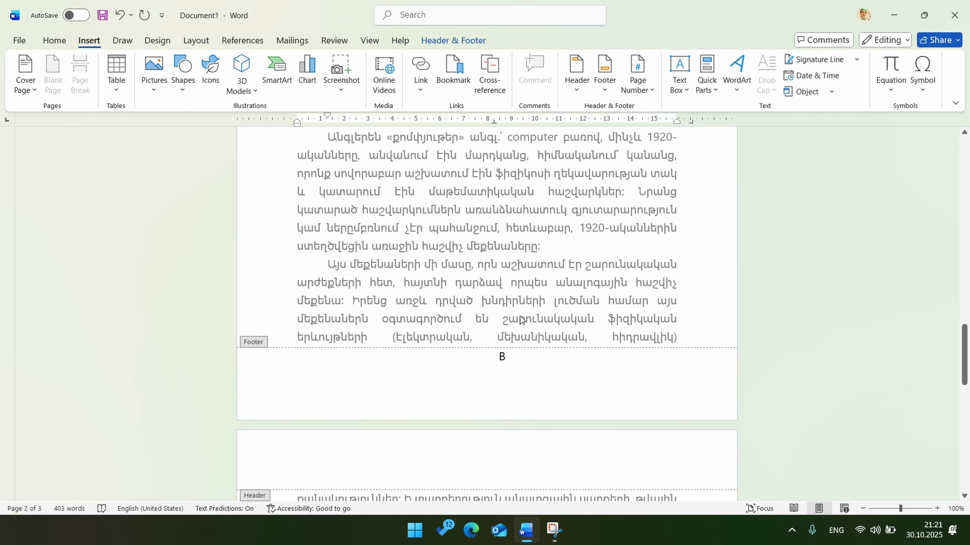
pyautogui.scroll(-14, 515, 336)
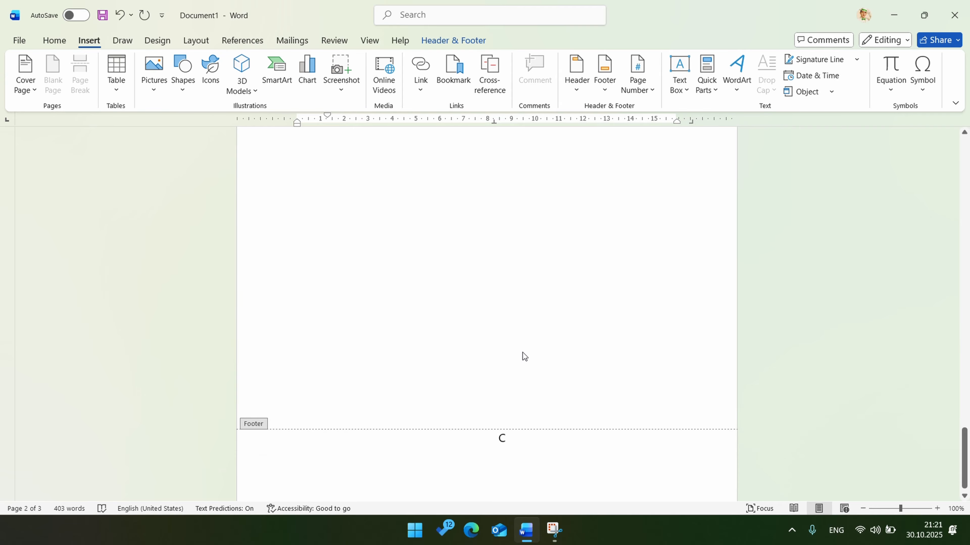
pyautogui.scroll(14, 452, 370)
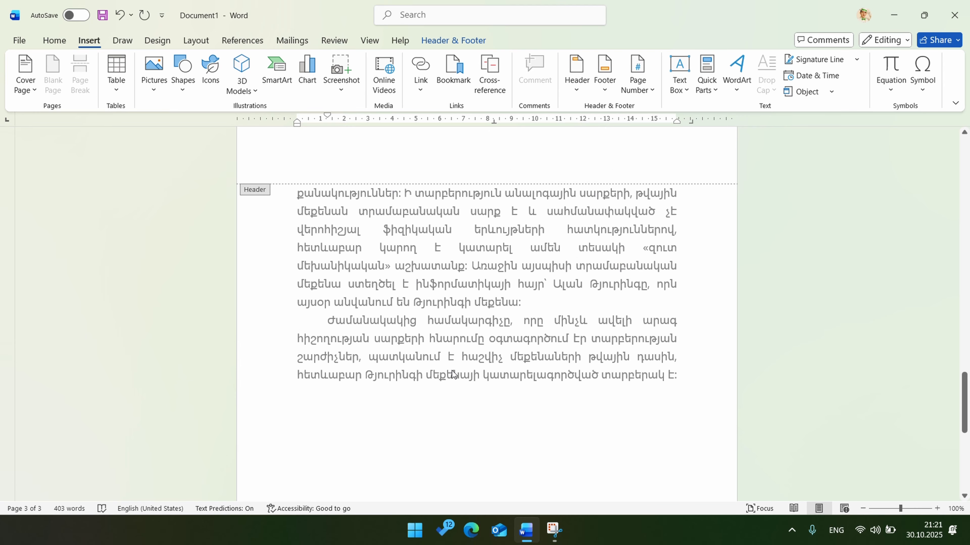
pyautogui.scroll(10, 451, 370)
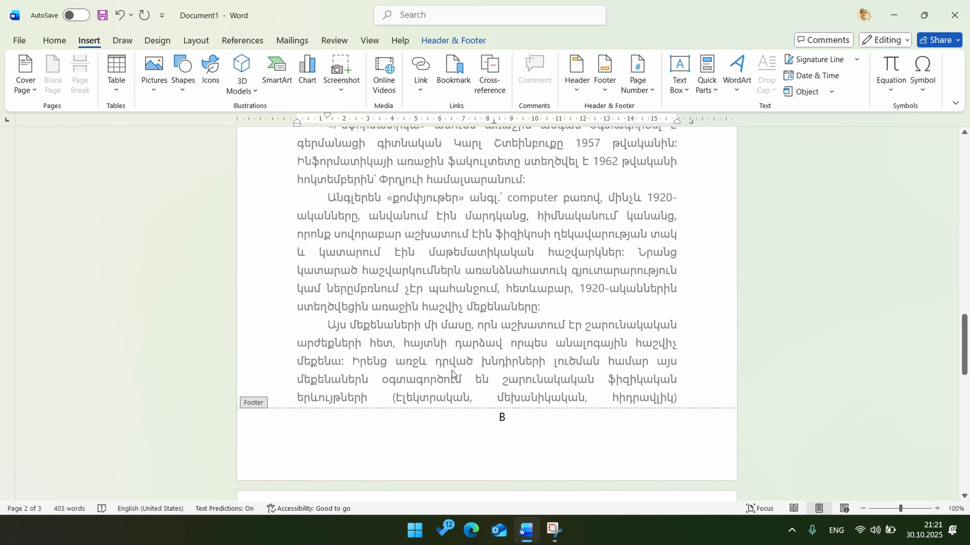
pyautogui.scroll(10, 452, 370)
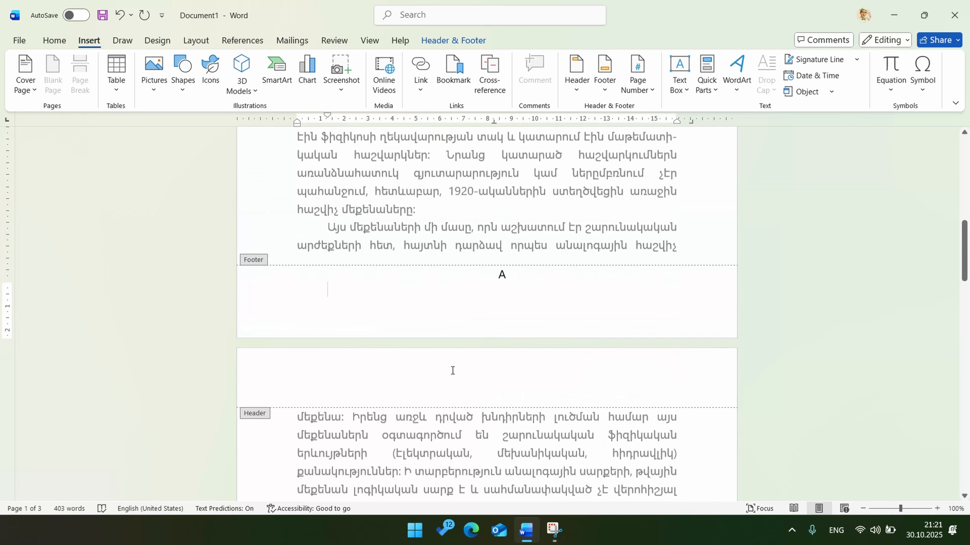
# Change the page number format to uppercase Roman numerals (I, II, III, ...) and review the footers.
pyautogui.click(637, 76)
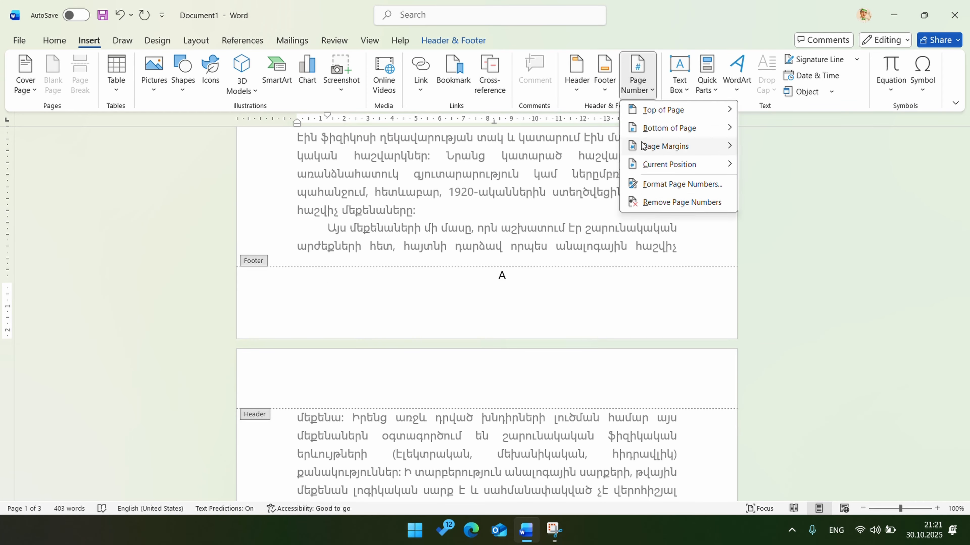
pyautogui.click(669, 182)
pyautogui.click(552, 187)
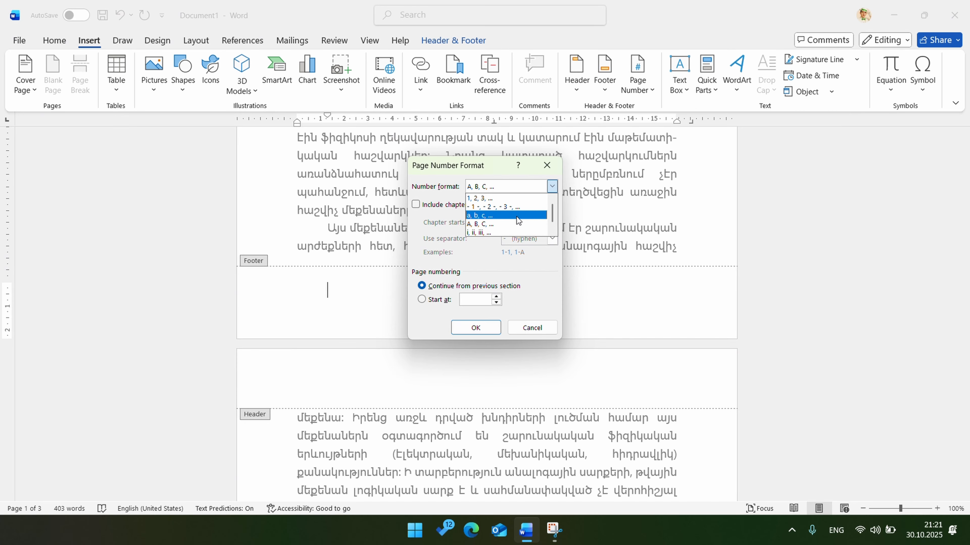
pyautogui.click(552, 230)
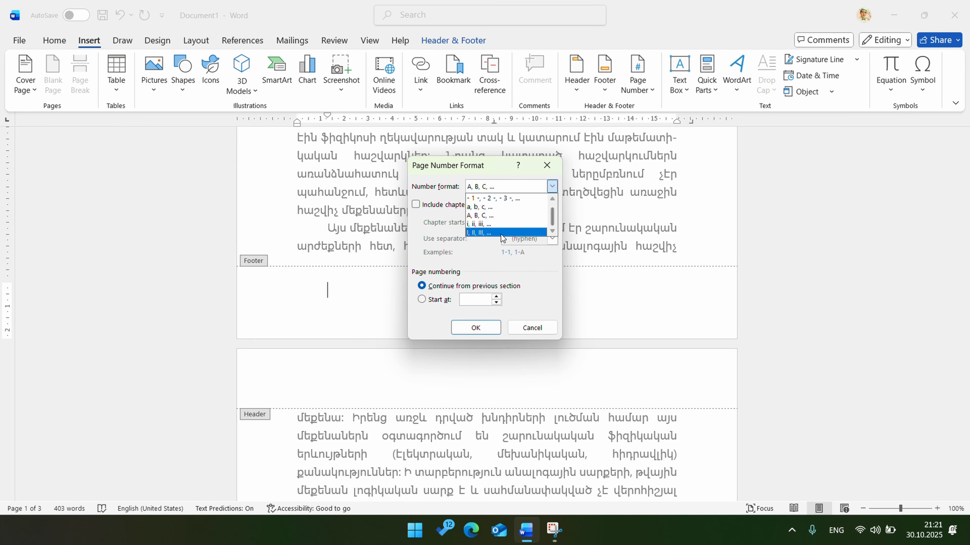
pyautogui.click(492, 232)
pyautogui.click(477, 329)
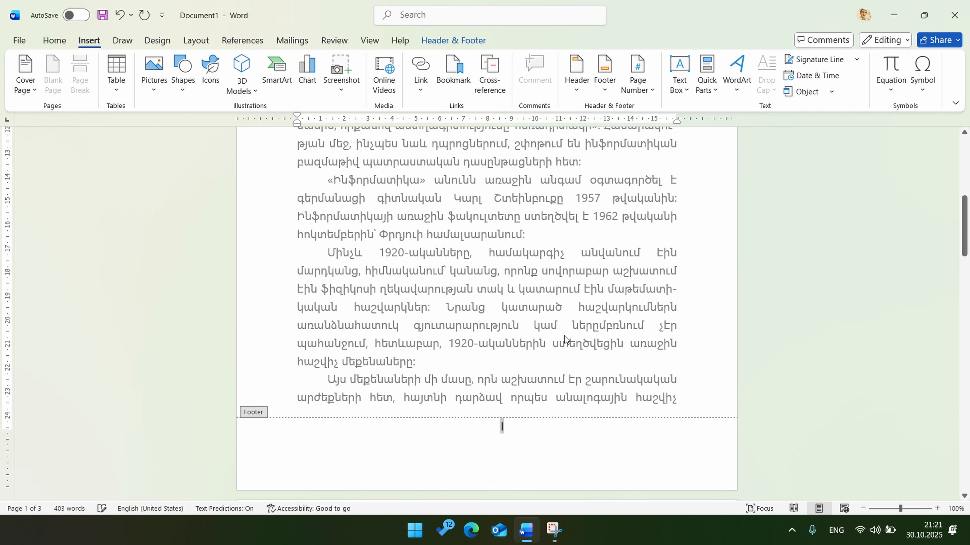
pyautogui.scroll(-3, 504, 343)
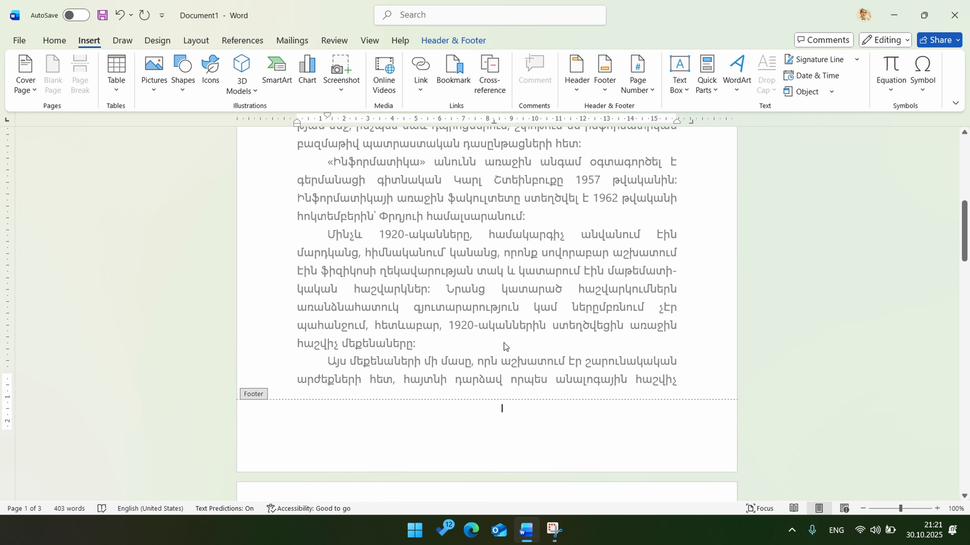
pyautogui.scroll(-10, 540, 263)
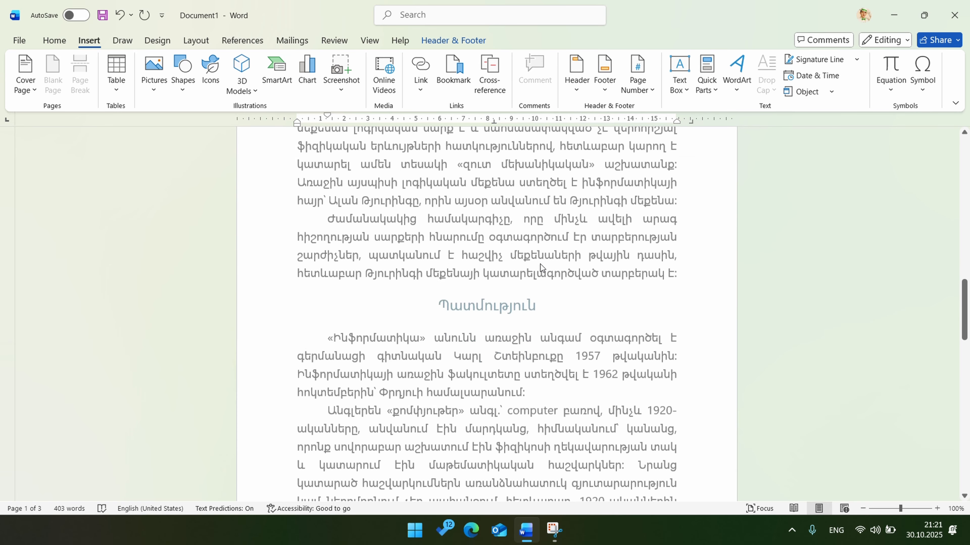
pyautogui.scroll(-12, 502, 316)
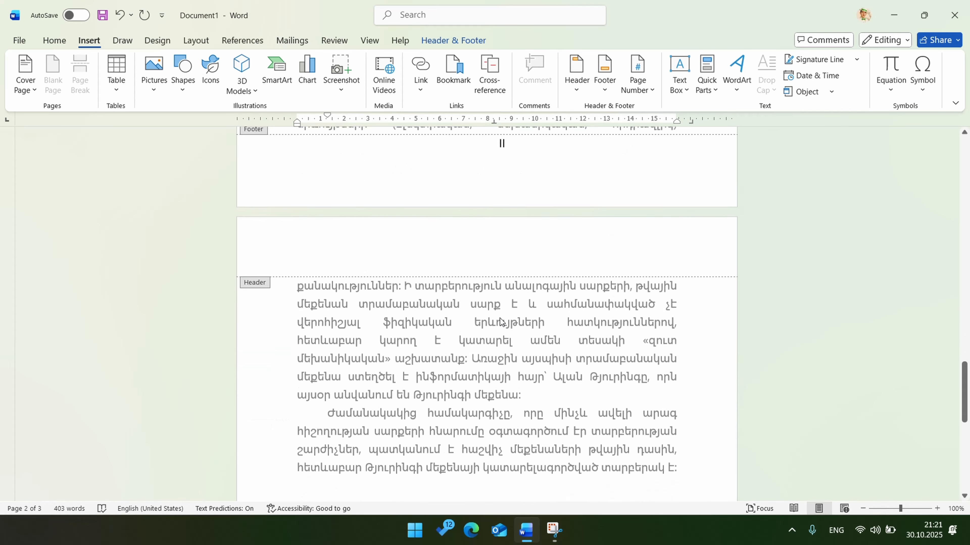
# Change the page number format to Arabic numerals (1, 2, 3, ...).
pyautogui.scroll(-1, 496, 344)
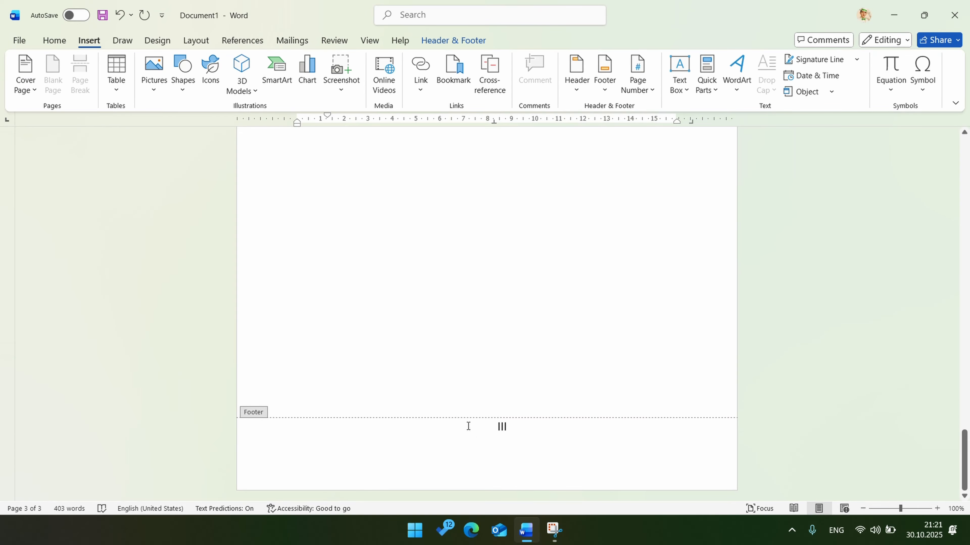
pyautogui.scroll(4, 539, 328)
pyautogui.scroll(10, 539, 329)
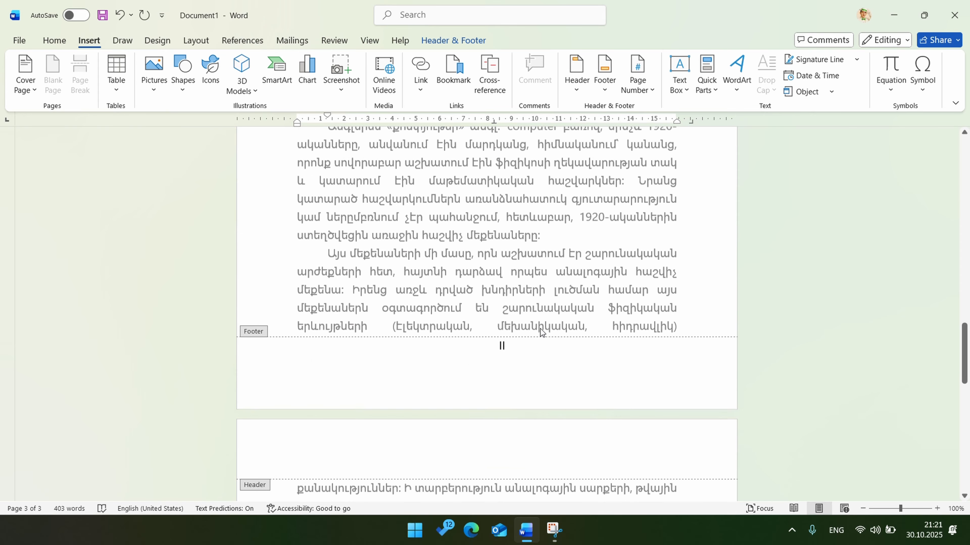
pyautogui.scroll(15, 540, 329)
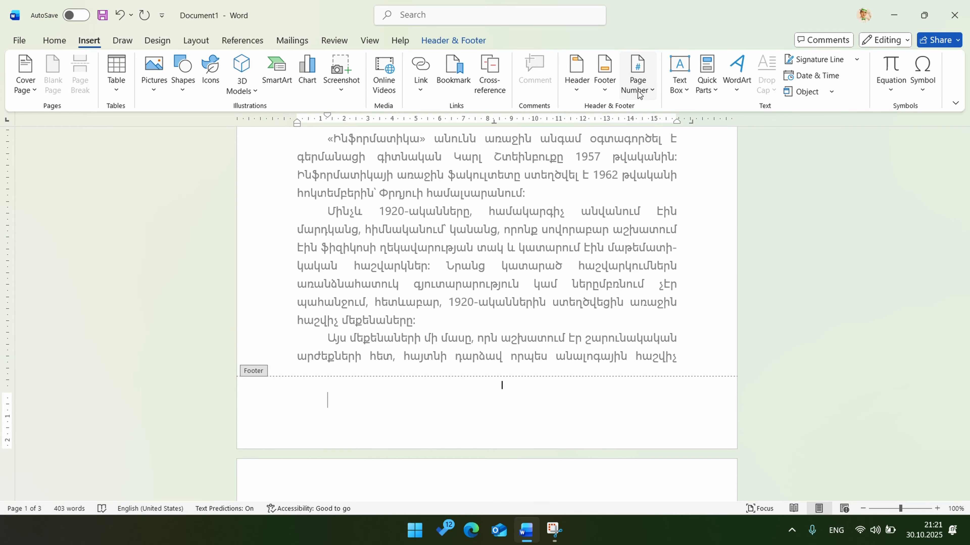
pyautogui.click(638, 74)
pyautogui.click(665, 185)
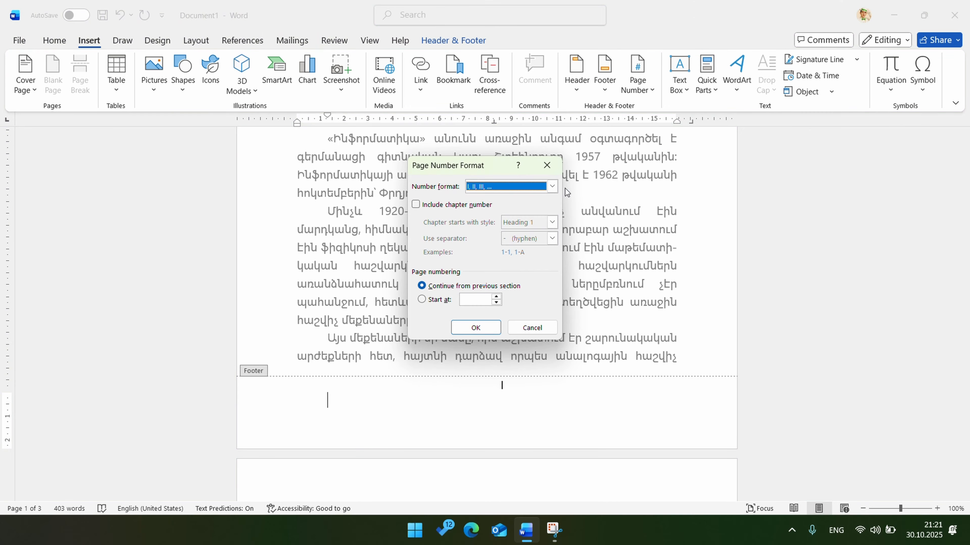
pyautogui.click(552, 188)
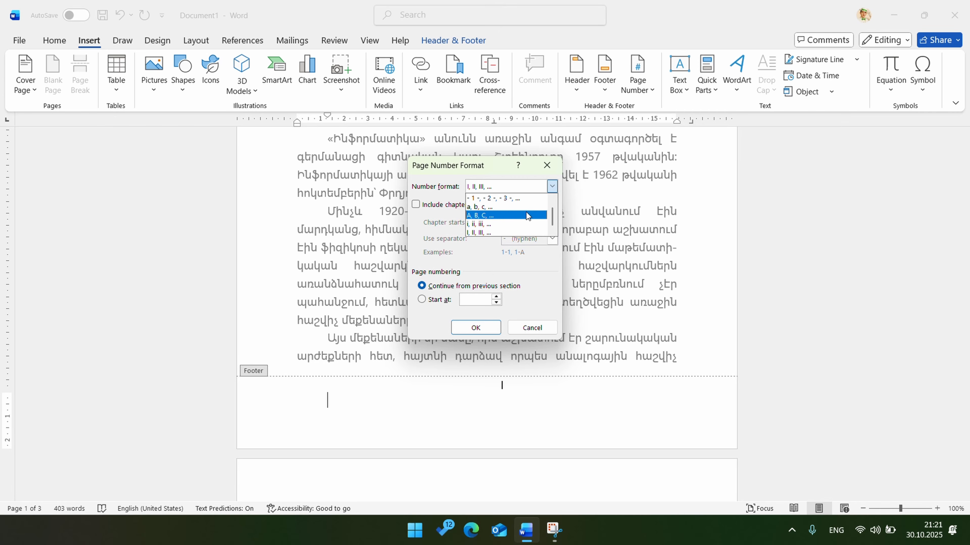
pyautogui.click(499, 199)
pyautogui.click(475, 328)
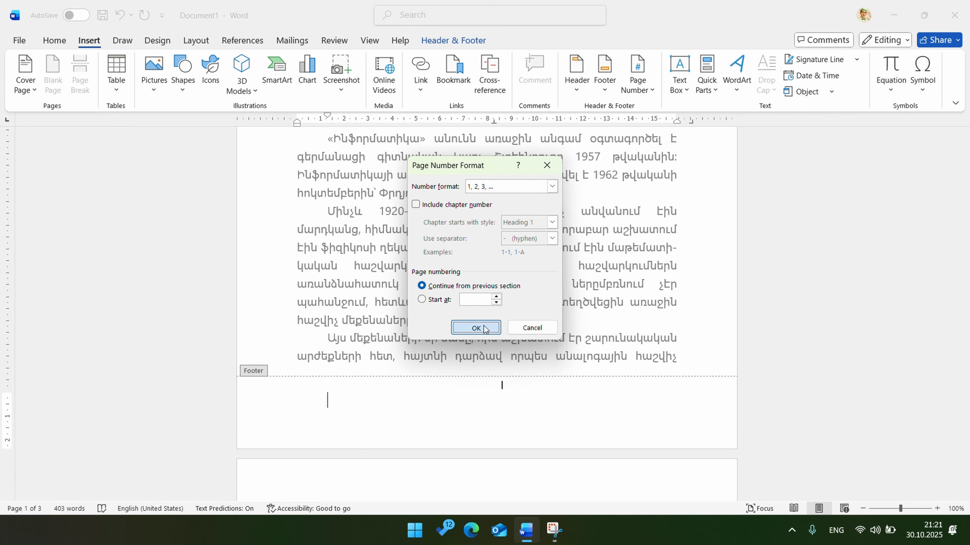
pyautogui.click(531, 436)
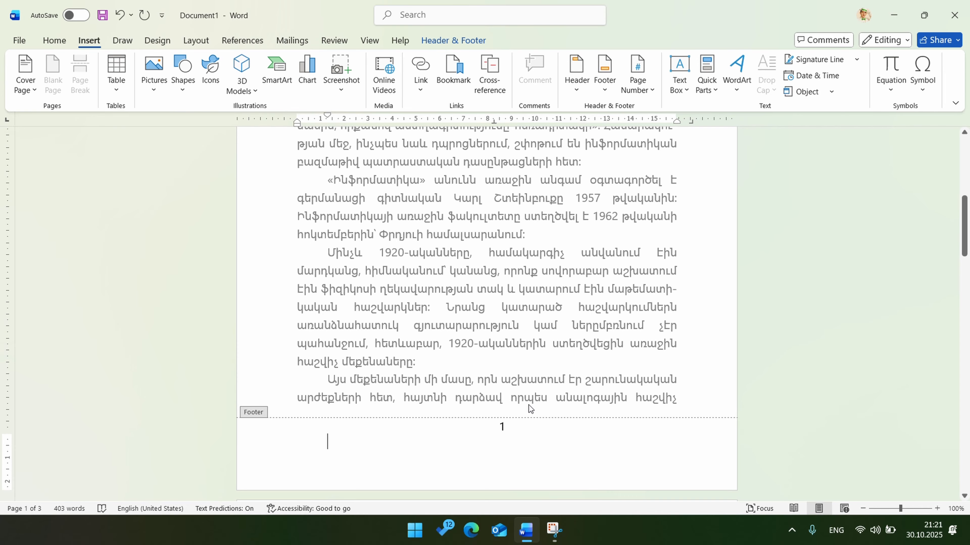
# Remove the page numbers from the document's footers.
pyautogui.scroll(-3, 540, 277)
pyautogui.scroll(2, 541, 286)
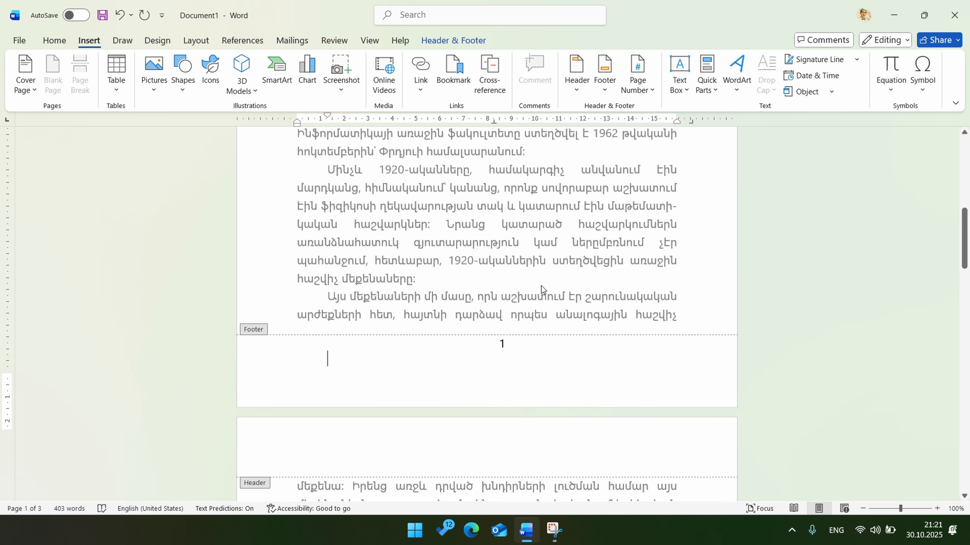
pyautogui.click(637, 86)
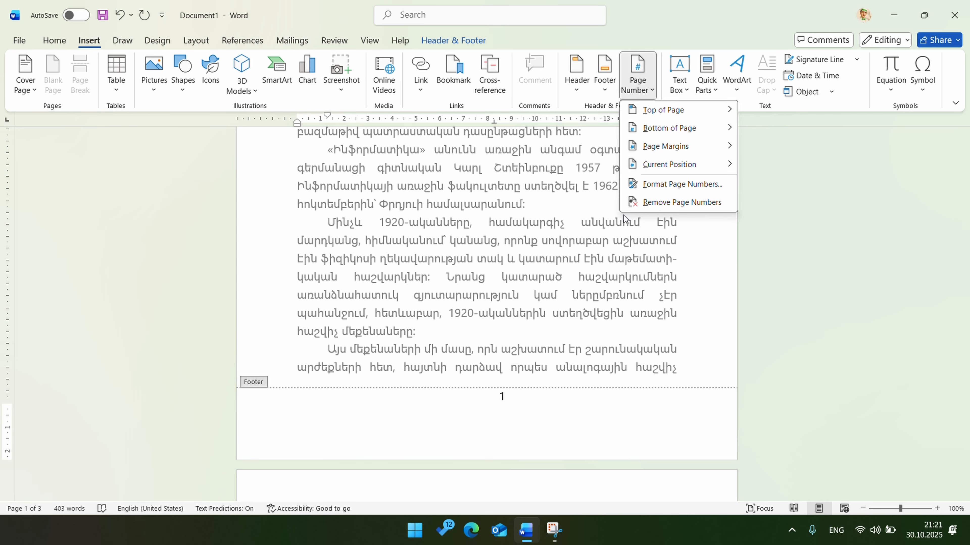
pyautogui.click(669, 203)
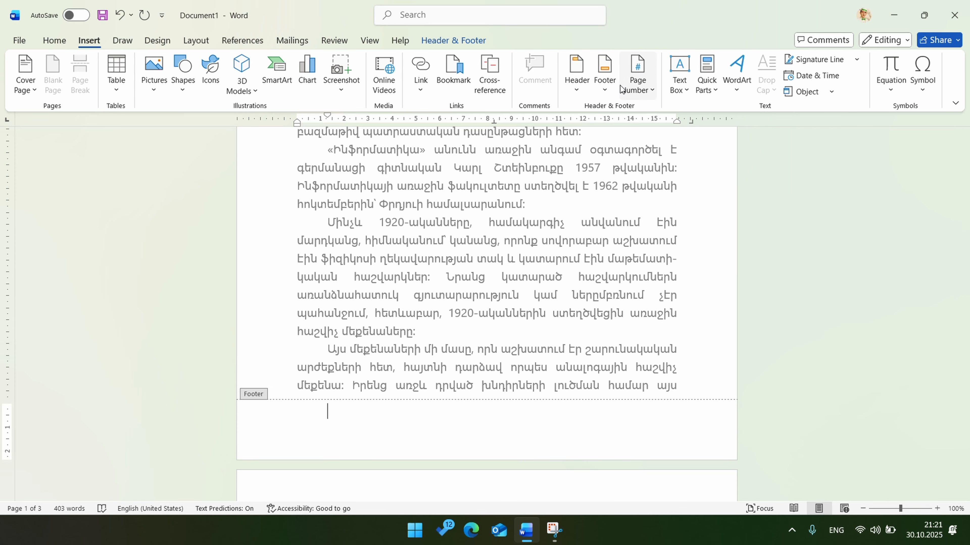
# Enter the Armenian sentence "Սա մեր փաստաթղթի էջն է։" in the first page's footer.
pyautogui.click(645, 85)
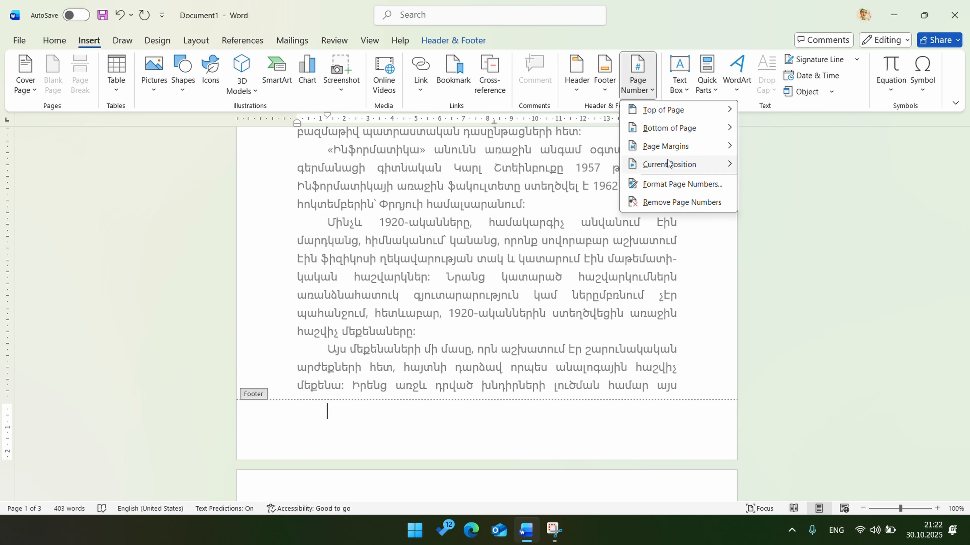
pyautogui.moveTo(679, 165)
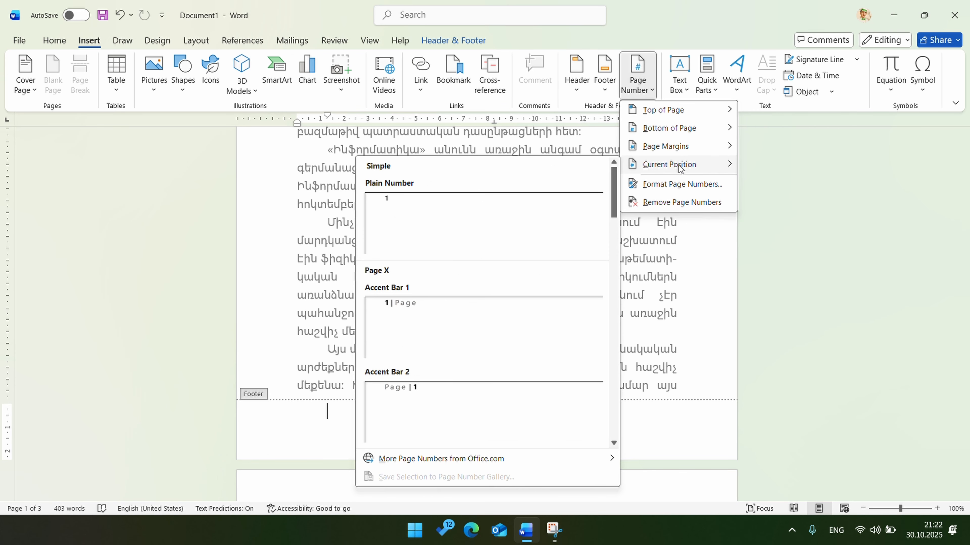
pyautogui.click(328, 415)
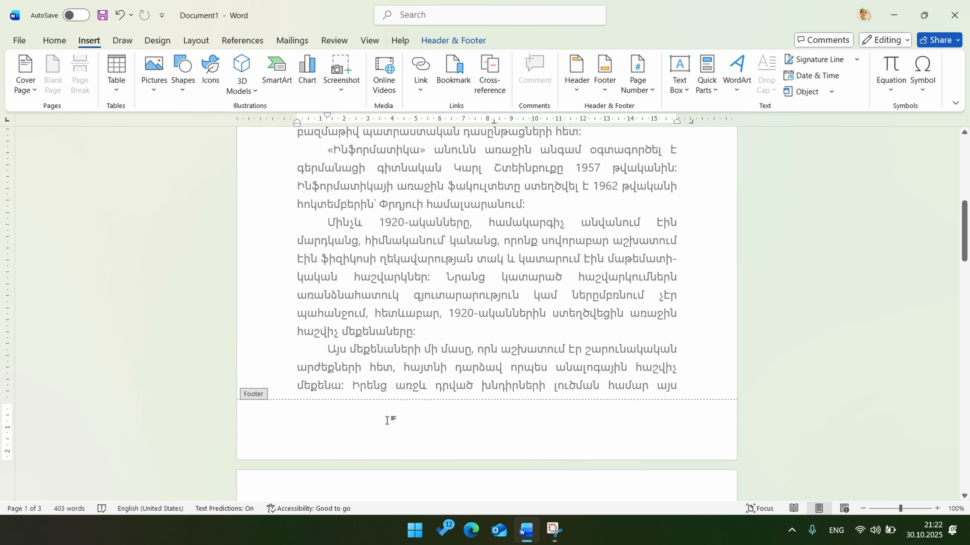
pyautogui.hotkey('alt', 'shift')
pyautogui.write('Աա')
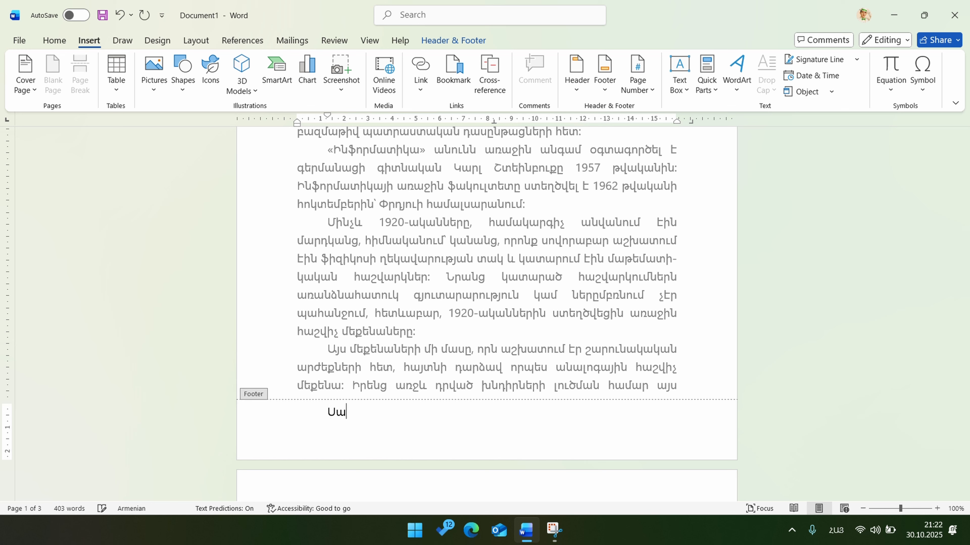
pyautogui.write(' մեր փաս')
pyautogui.write('տա')
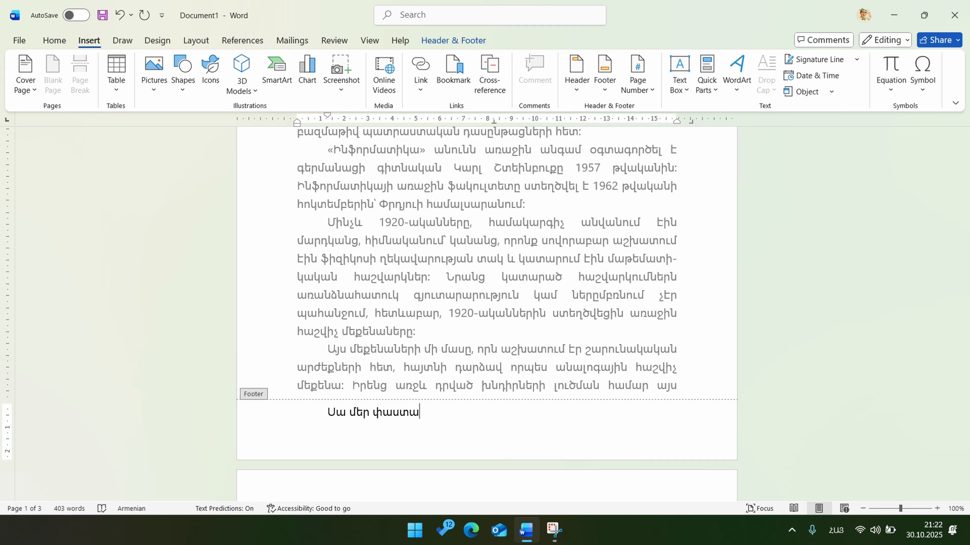
pyautogui.write('թղթի Էջն Է։')
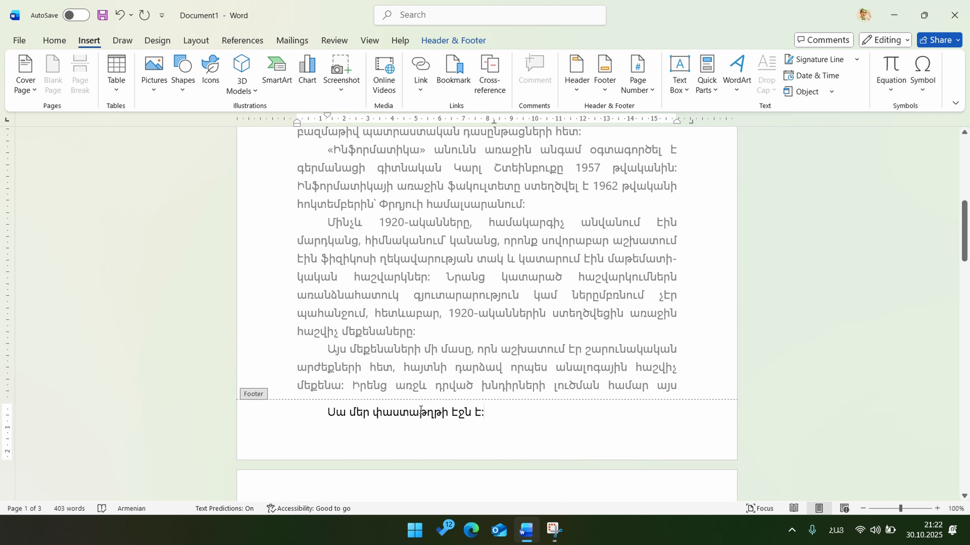
# Insert a plain page number at the current position before "էջն" in the footer sentence and return to the document body.
pyautogui.click(451, 412)
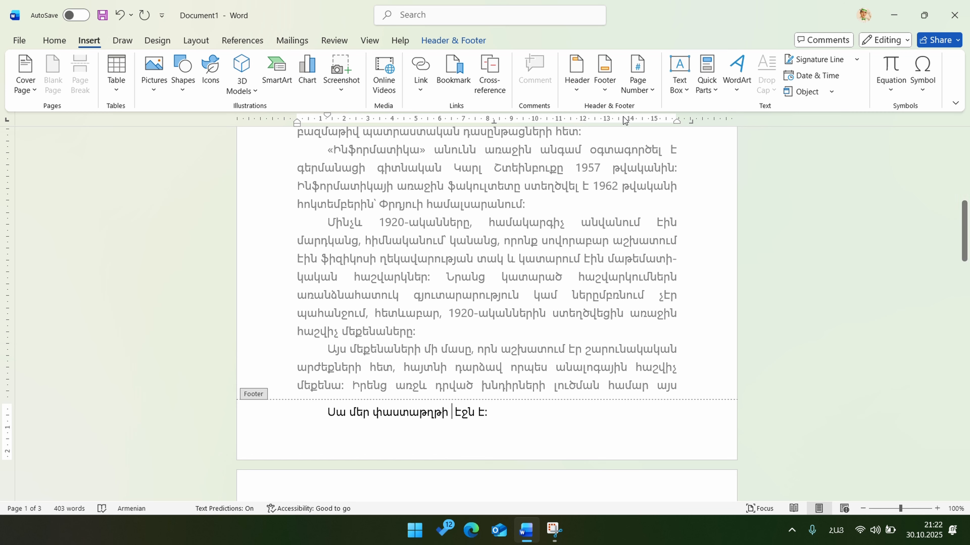
pyautogui.click(637, 75)
pyautogui.moveTo(666, 167)
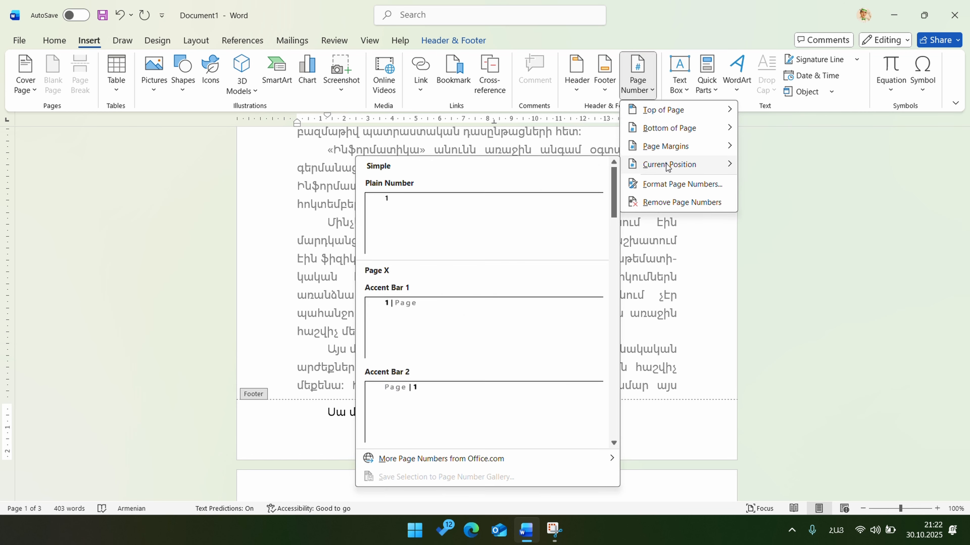
pyautogui.click(469, 216)
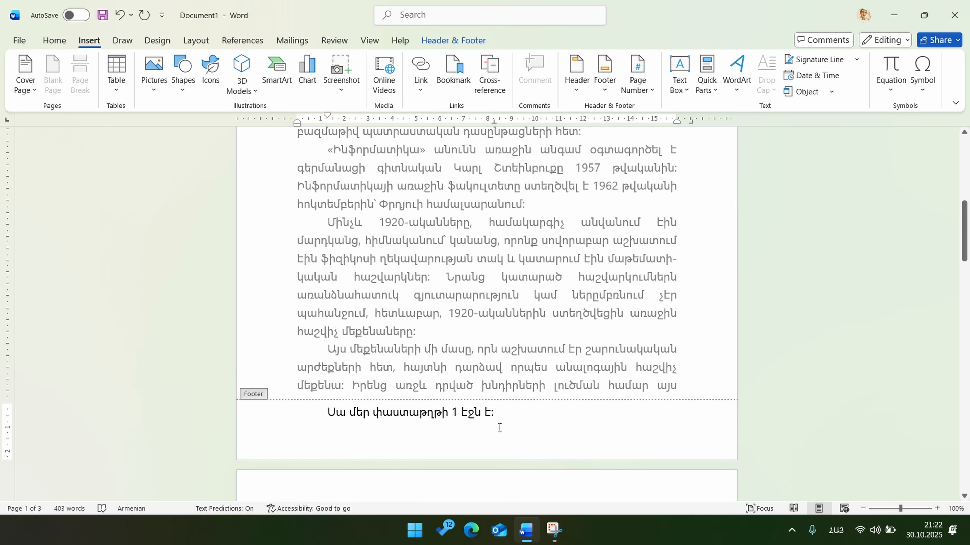
pyautogui.scroll(-5, 549, 381)
pyautogui.scroll(-10, 550, 384)
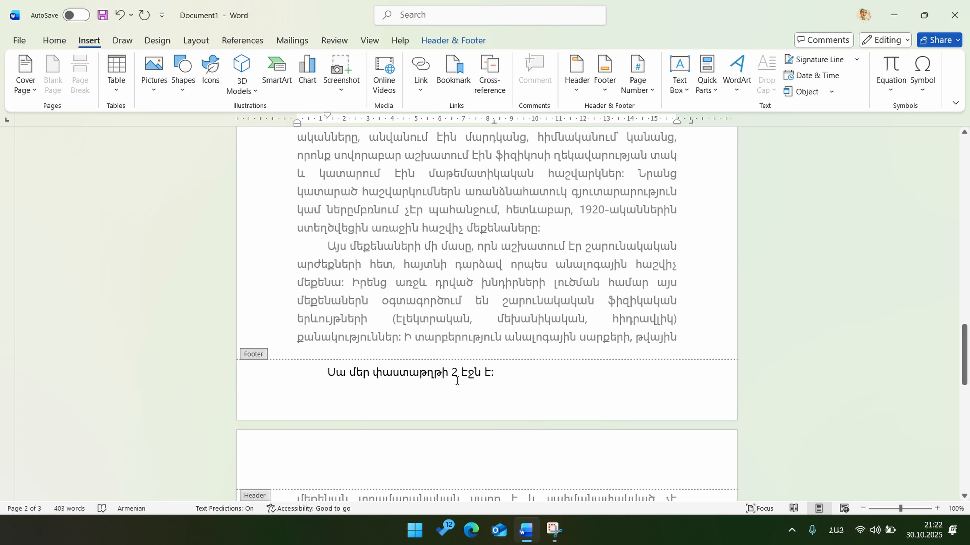
pyautogui.scroll(-12, 505, 379)
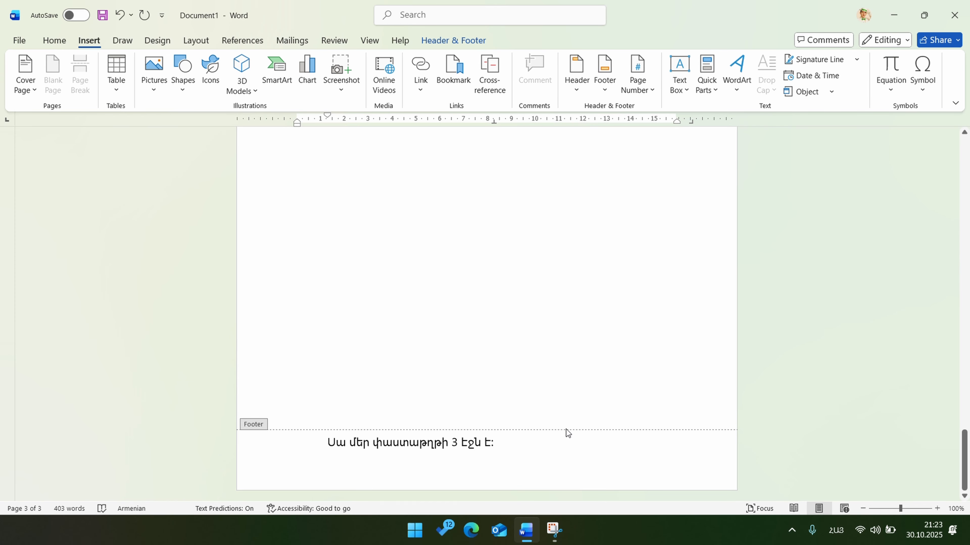
pyautogui.doubleClick(550, 361)
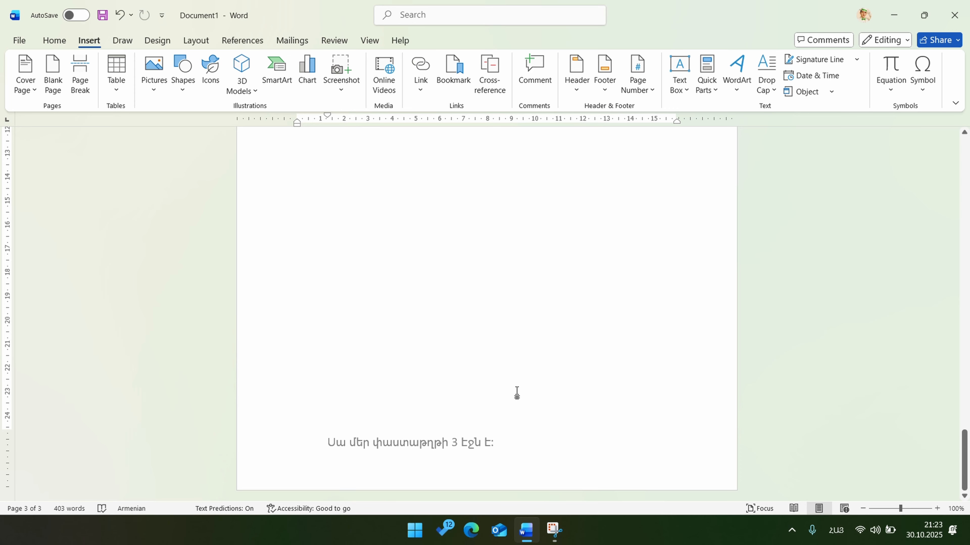
# Set the document's page numbering to start at 2.
pyautogui.scroll(8, 465, 440)
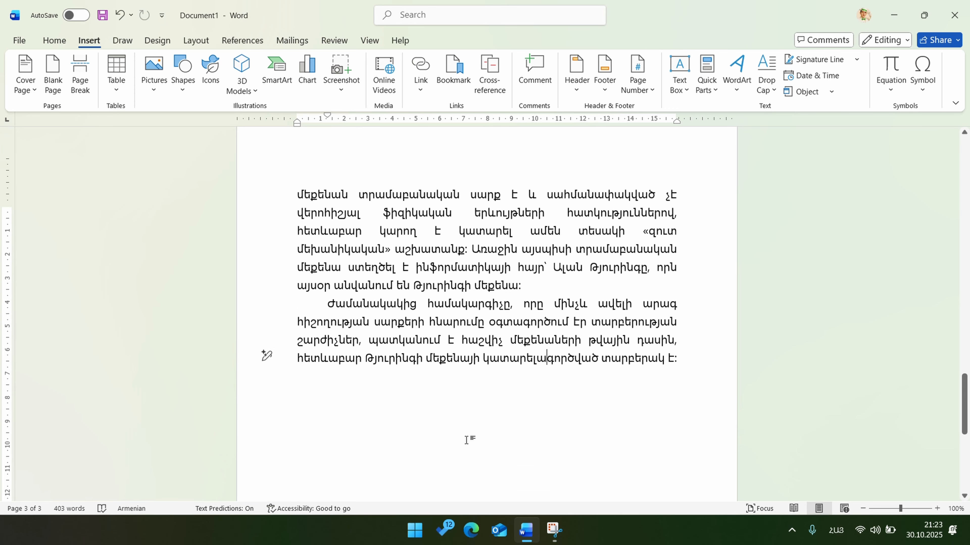
pyautogui.scroll(7, 466, 440)
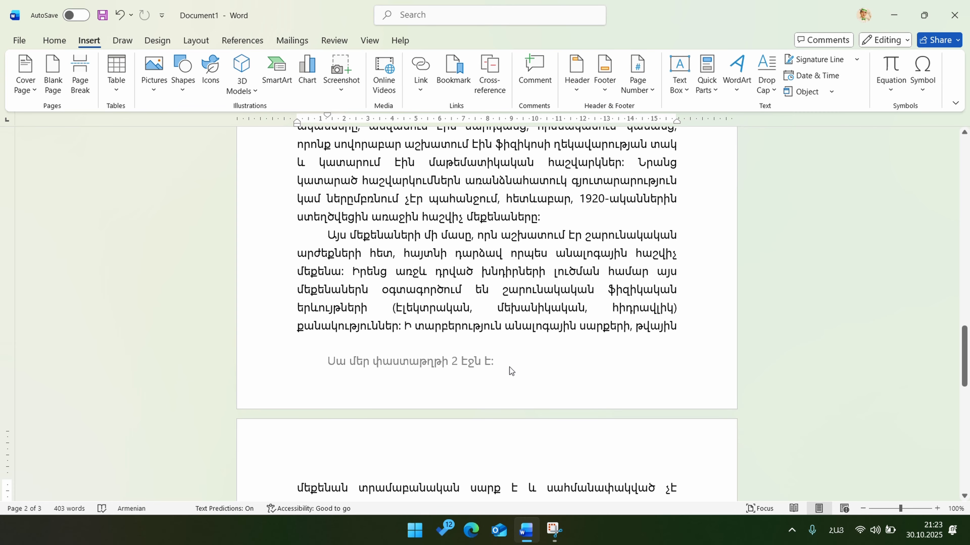
pyautogui.scroll(6, 510, 367)
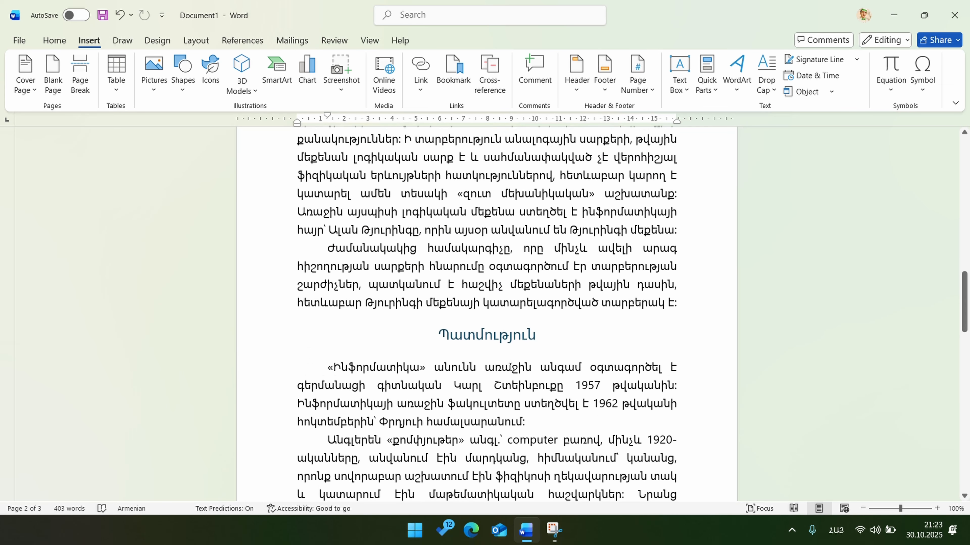
pyautogui.scroll(5, 510, 368)
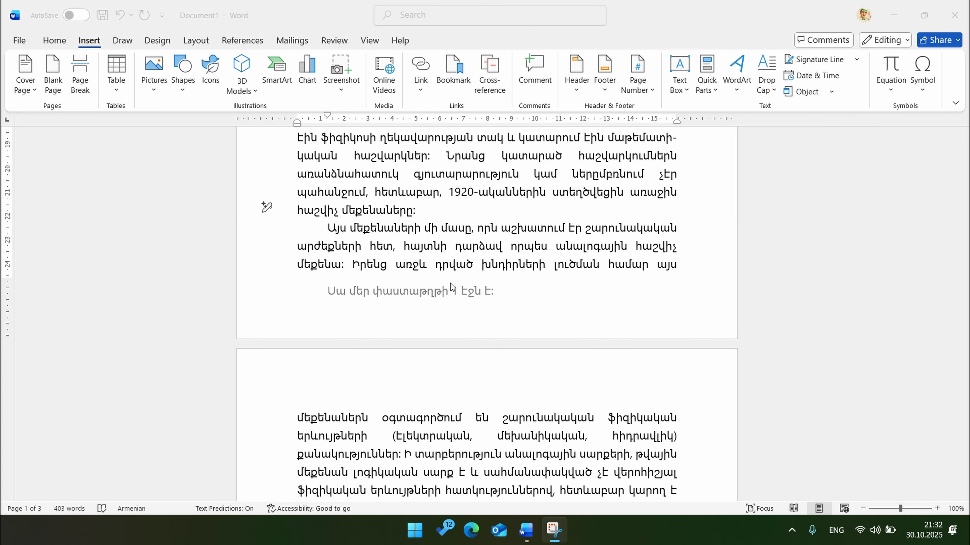
pyautogui.click(641, 94)
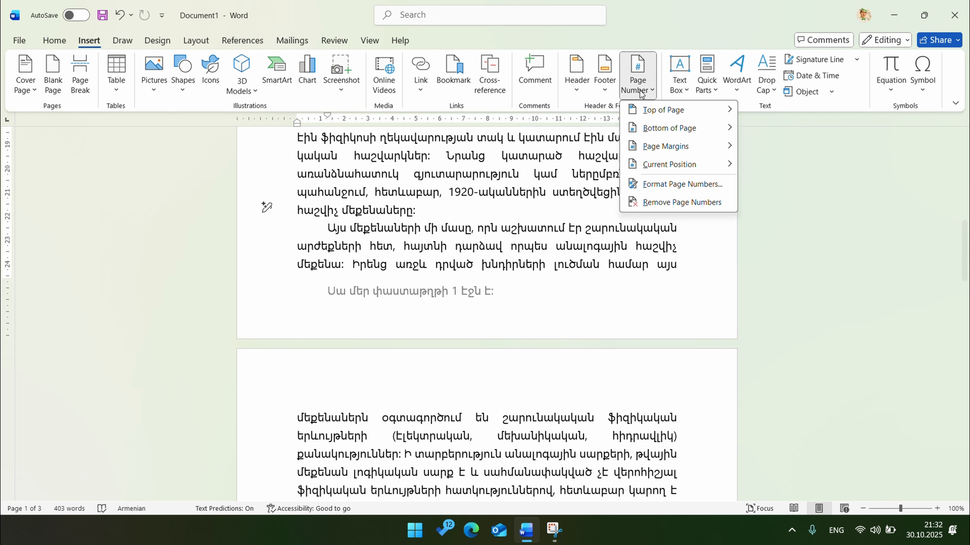
pyautogui.click(665, 187)
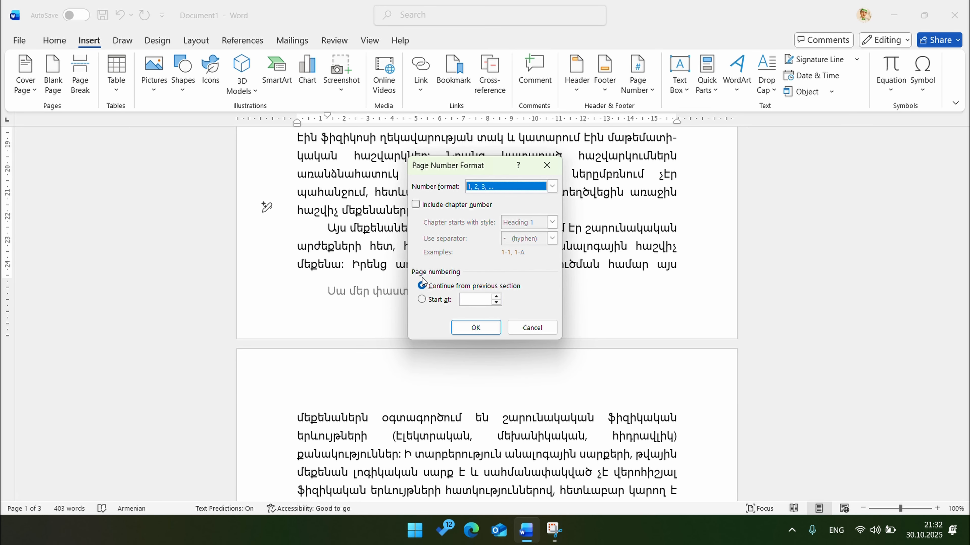
pyautogui.click(436, 301)
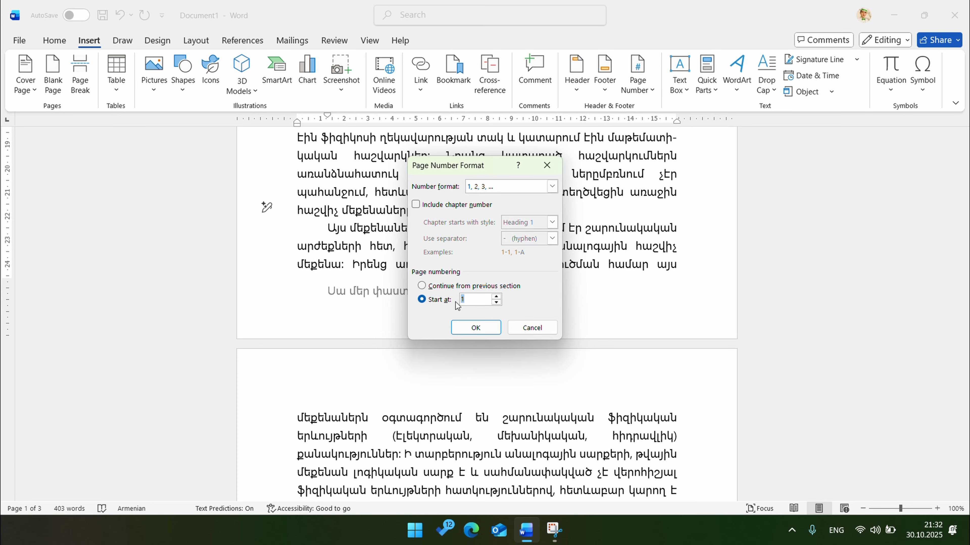
pyautogui.click(468, 301)
pyautogui.click(496, 298)
pyautogui.click(480, 329)
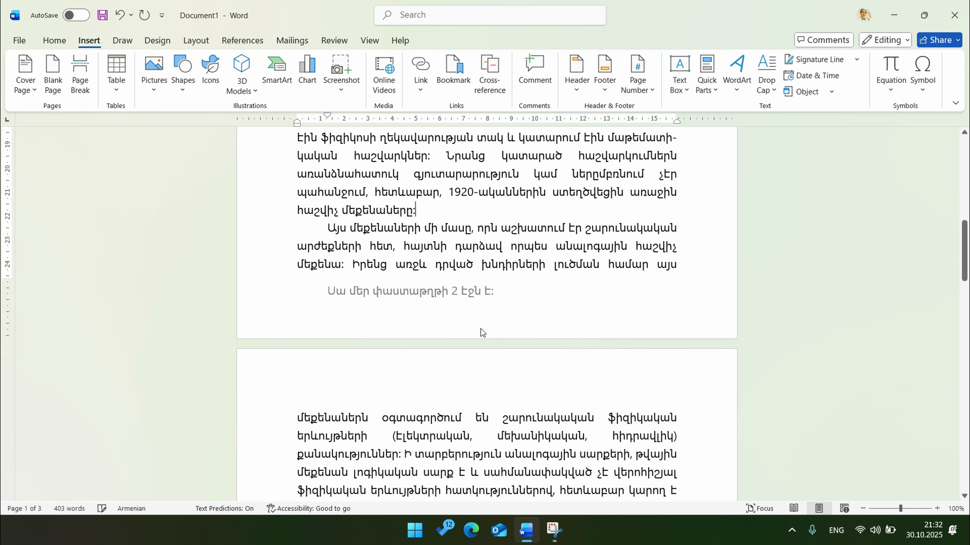
# Check the page number in the footer sentence from the first page to the last.
pyautogui.scroll(10, 582, 274)
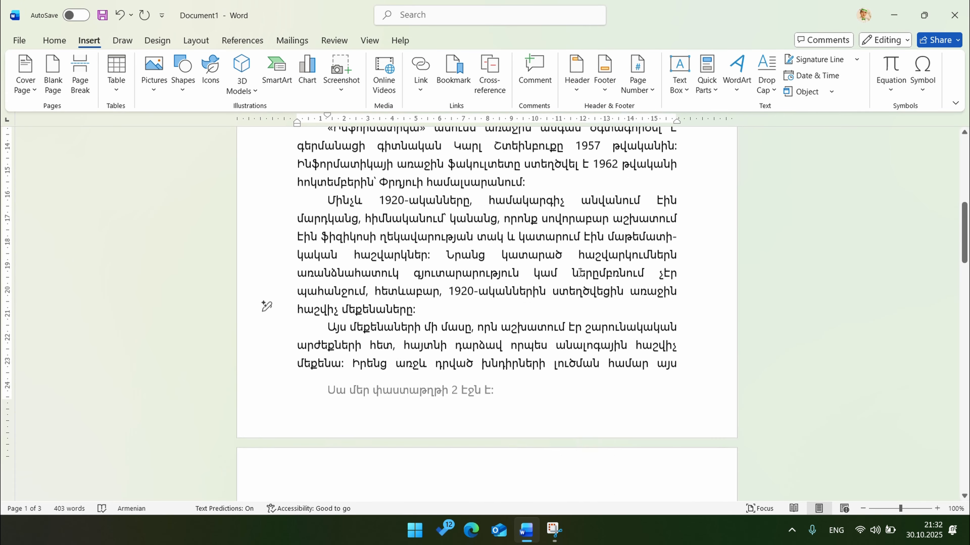
pyautogui.scroll(3, 582, 274)
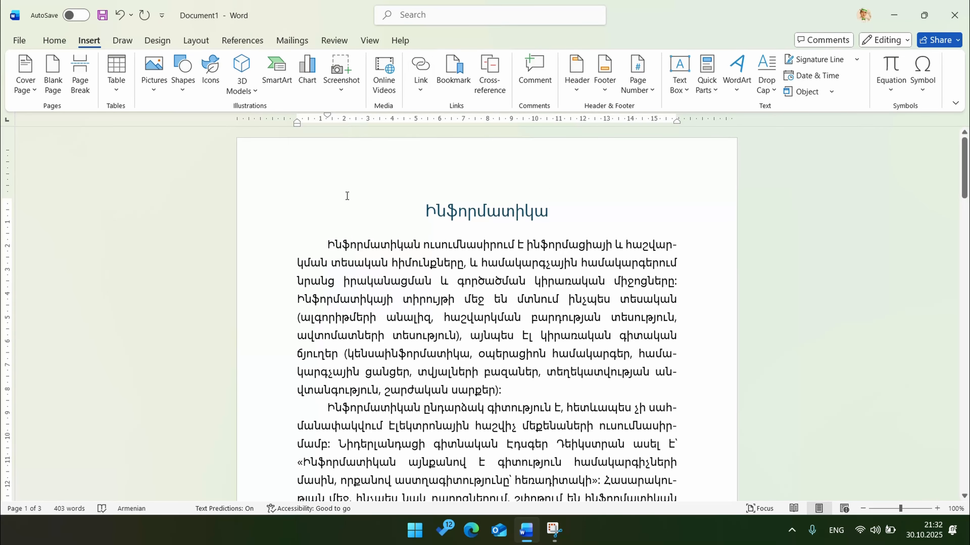
pyautogui.scroll(-12, 438, 209)
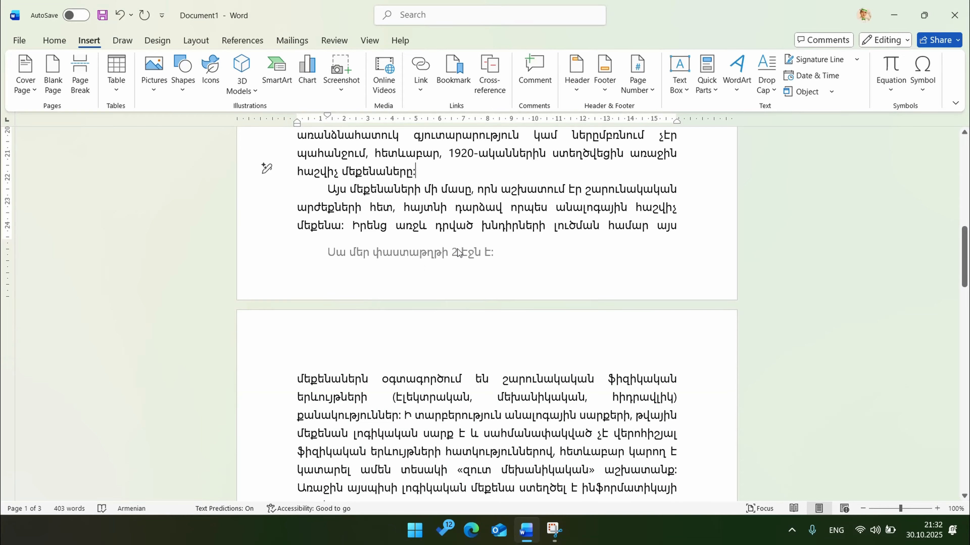
pyautogui.scroll(-3, 462, 259)
pyautogui.scroll(-10, 462, 258)
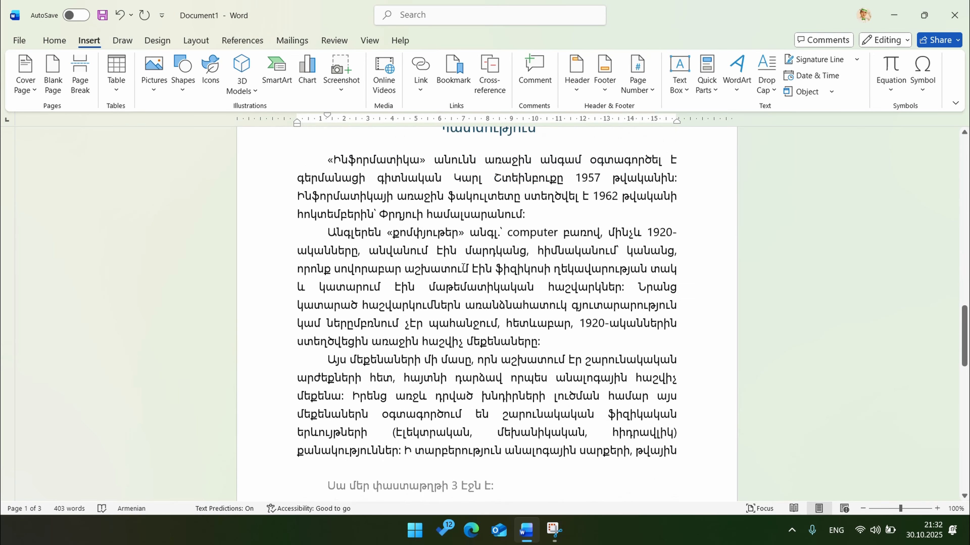
pyautogui.scroll(-11, 462, 273)
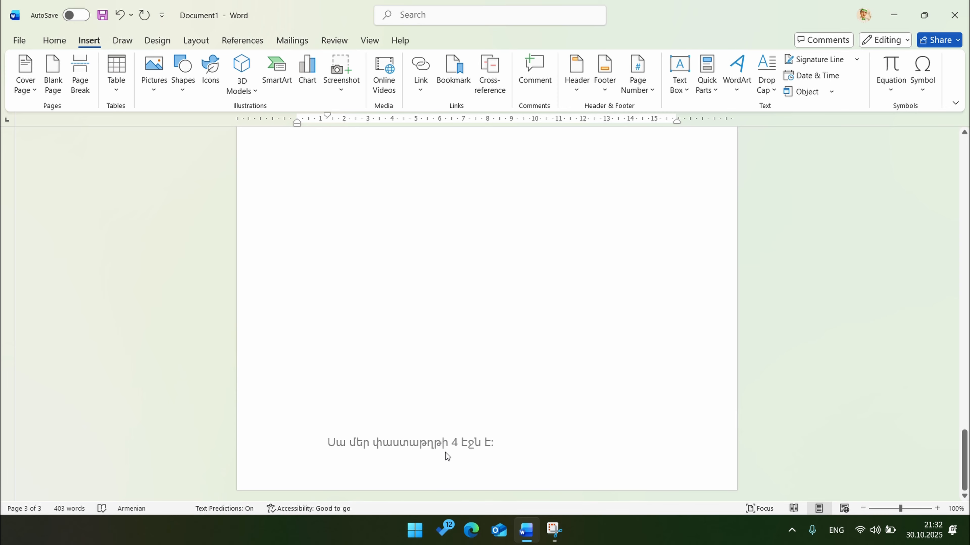
# Set the document's page numbering to start at 101.
pyautogui.scroll(10, 658, 286)
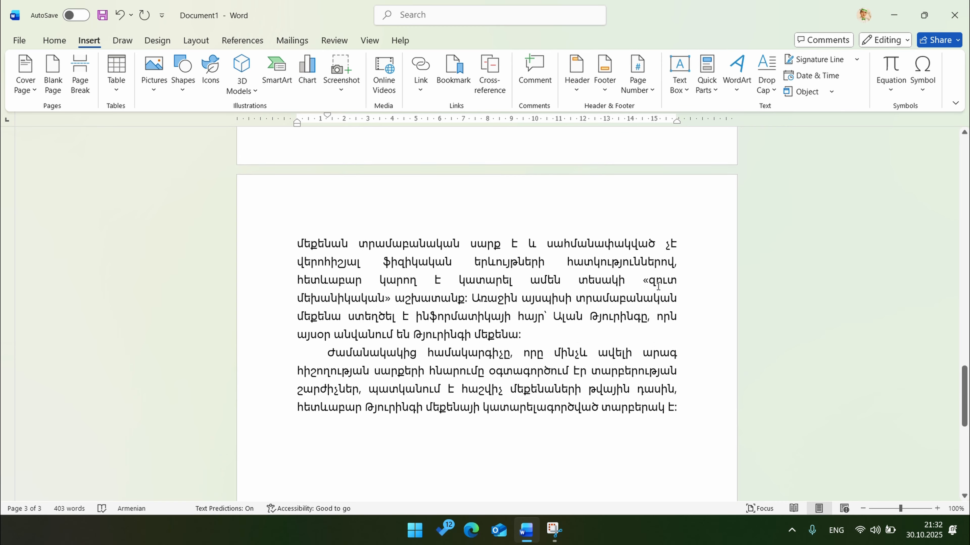
pyautogui.scroll(10, 658, 286)
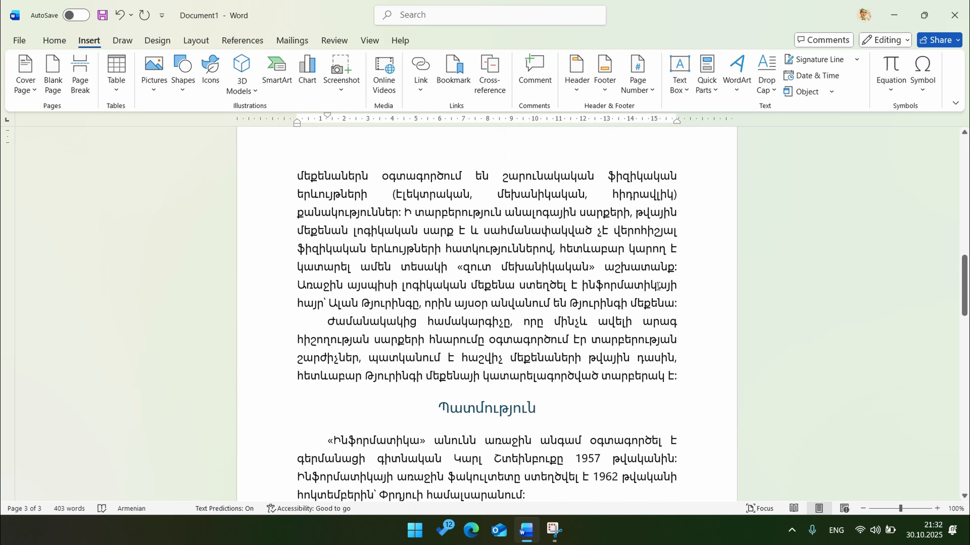
pyautogui.scroll(10, 658, 285)
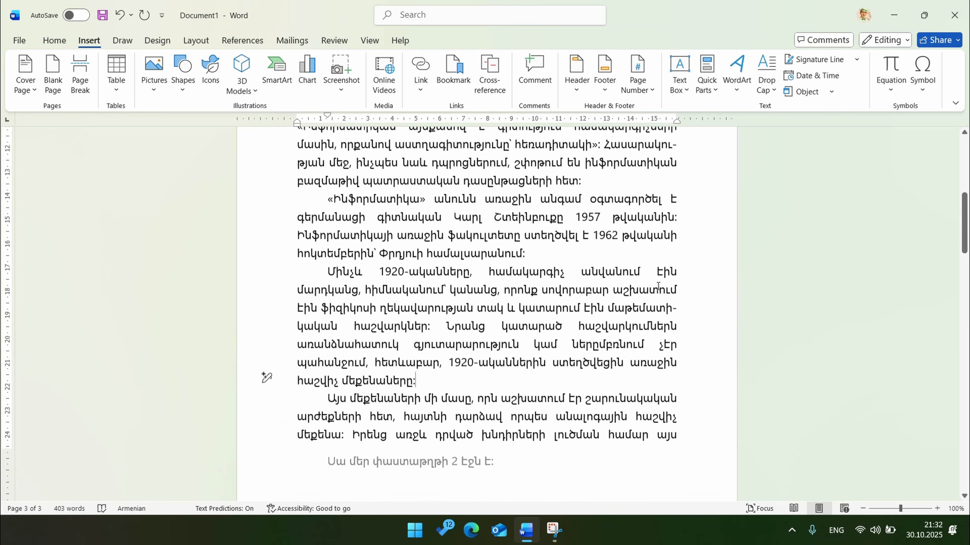
pyautogui.scroll(5, 658, 285)
pyautogui.scroll(-9, 658, 285)
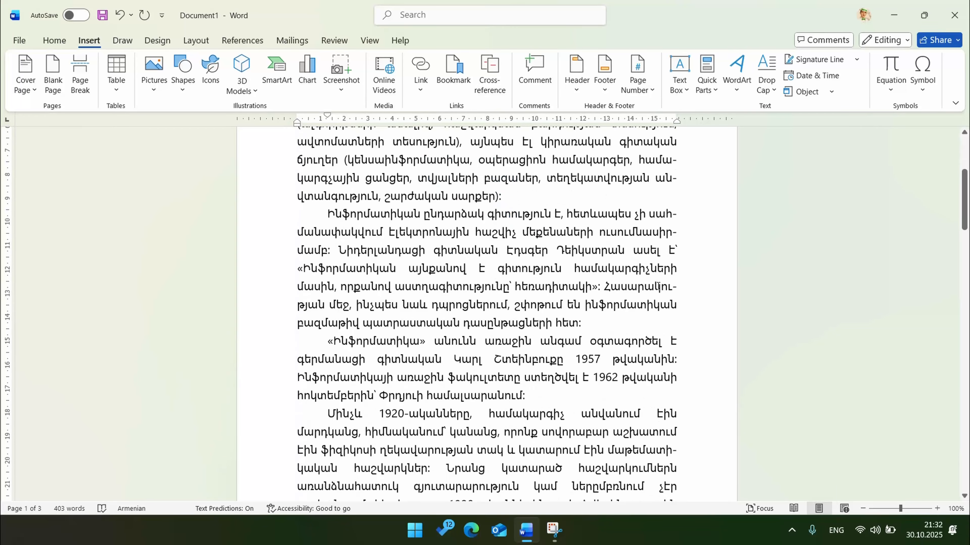
pyautogui.scroll(-4, 658, 287)
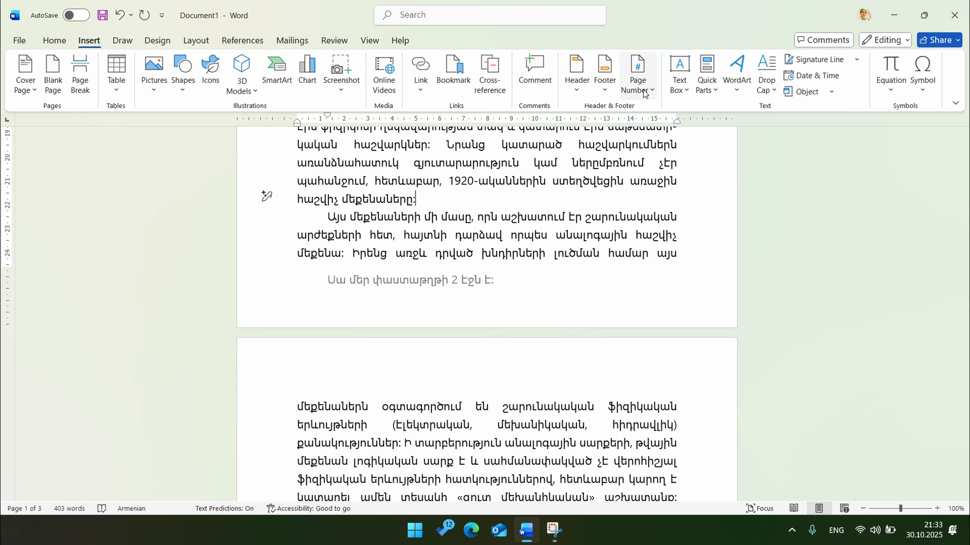
pyautogui.click(637, 78)
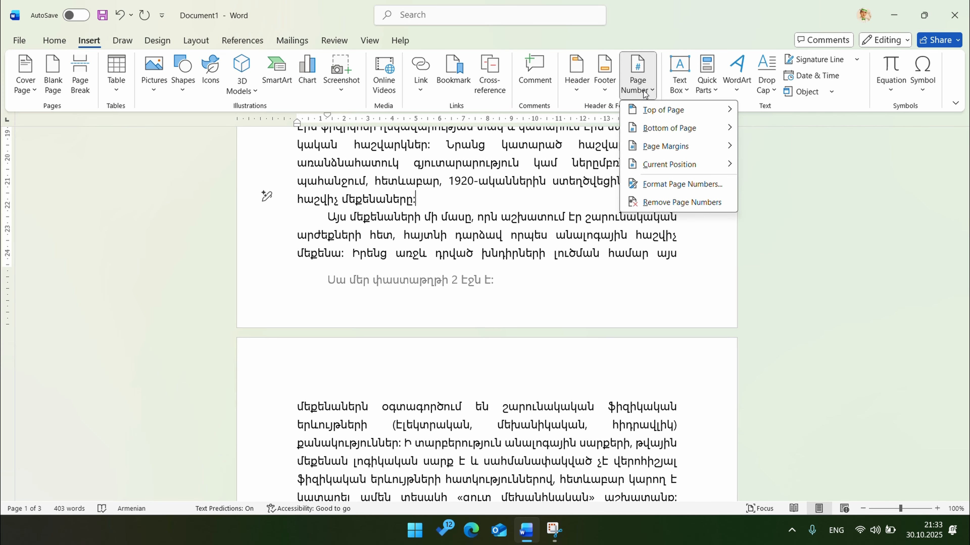
pyautogui.click(655, 184)
pyautogui.doubleClick(466, 300)
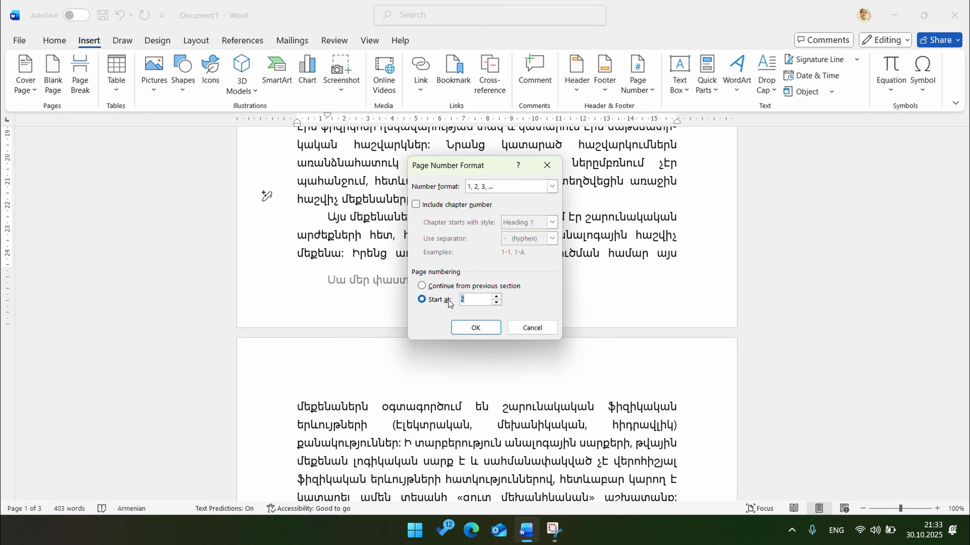
pyautogui.write('101')
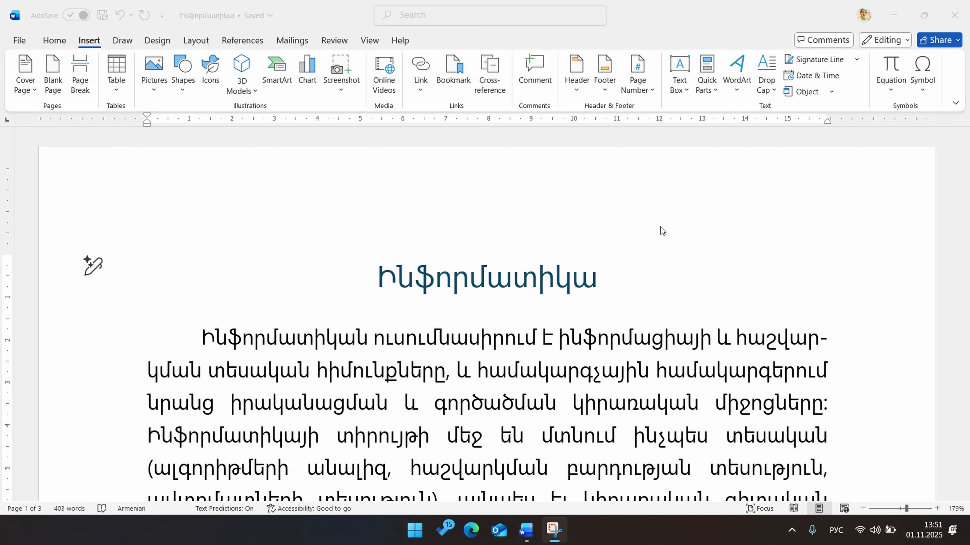
# Check the page number in the first page's footer sentence.
pyautogui.scroll(-15, 660, 227)
pyautogui.scroll(-5, 644, 231)
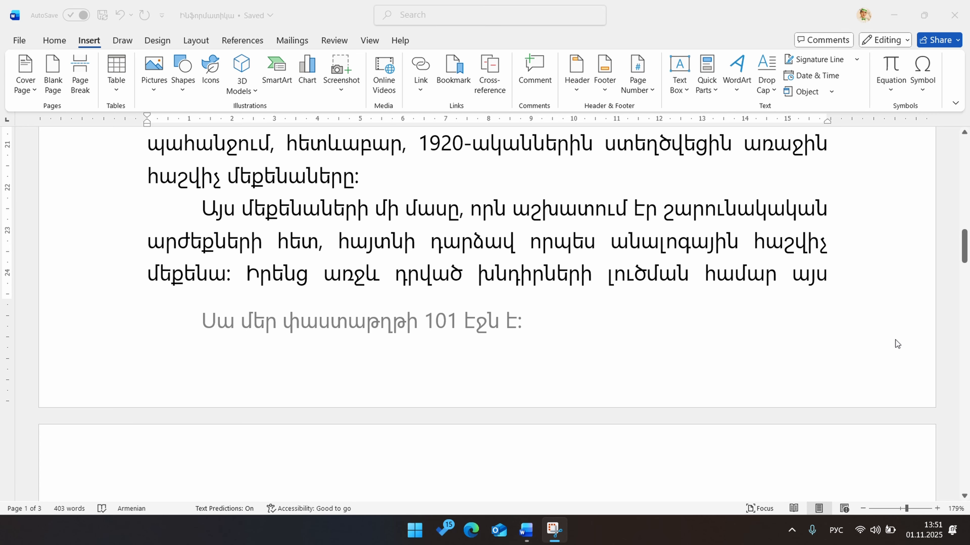
pyautogui.scroll(5, 411, 349)
pyautogui.scroll(5, 411, 349)
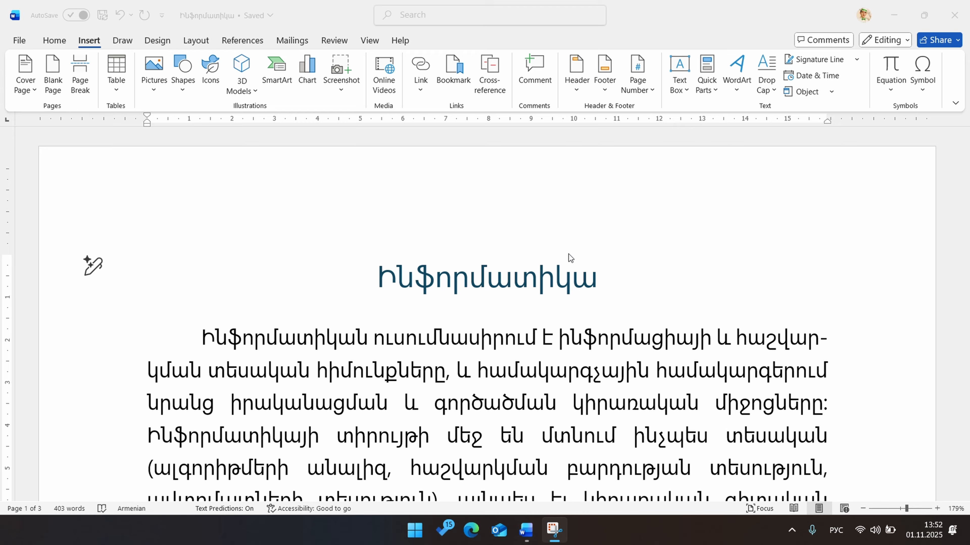
# Insert the built-in Facet (Even Page) header and return to the document body.
pyautogui.click(520, 188)
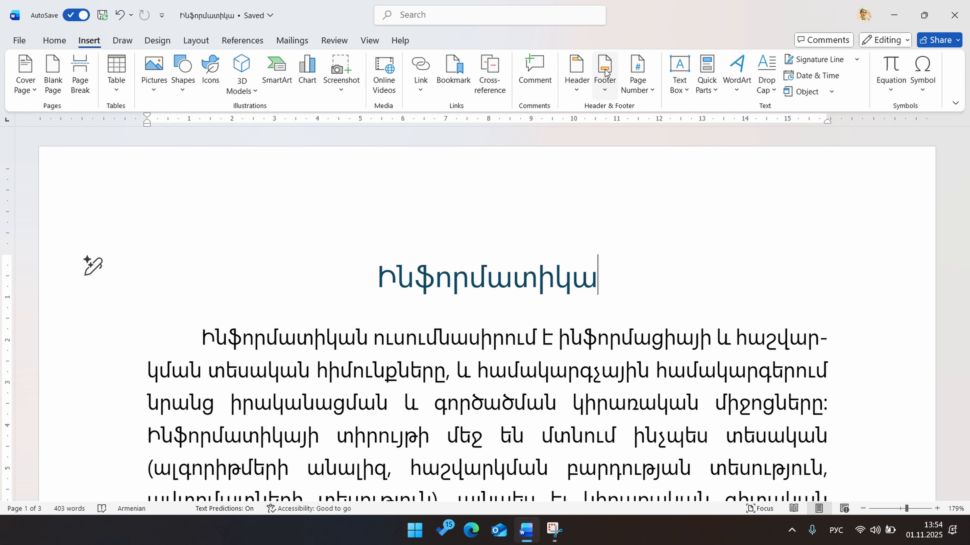
pyautogui.click(579, 72)
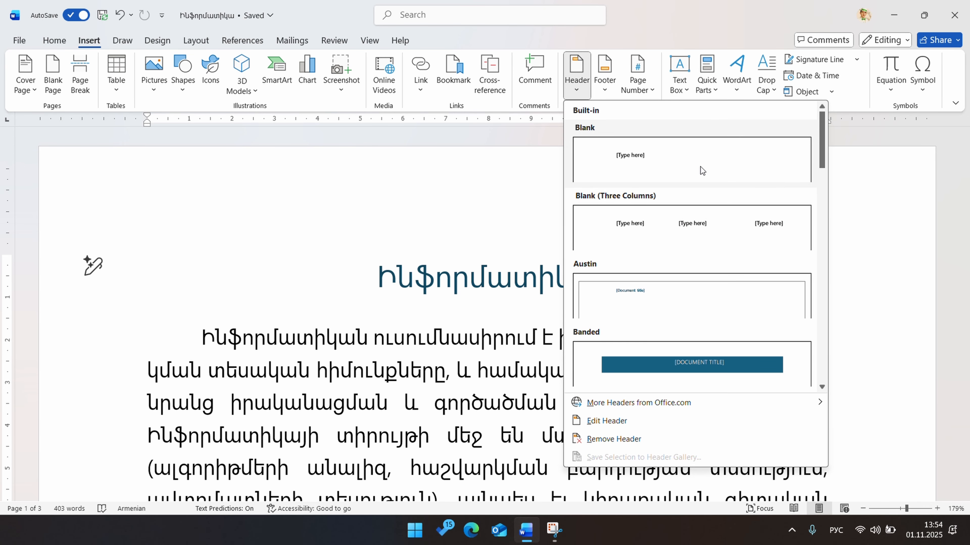
pyautogui.scroll(-10, 700, 170)
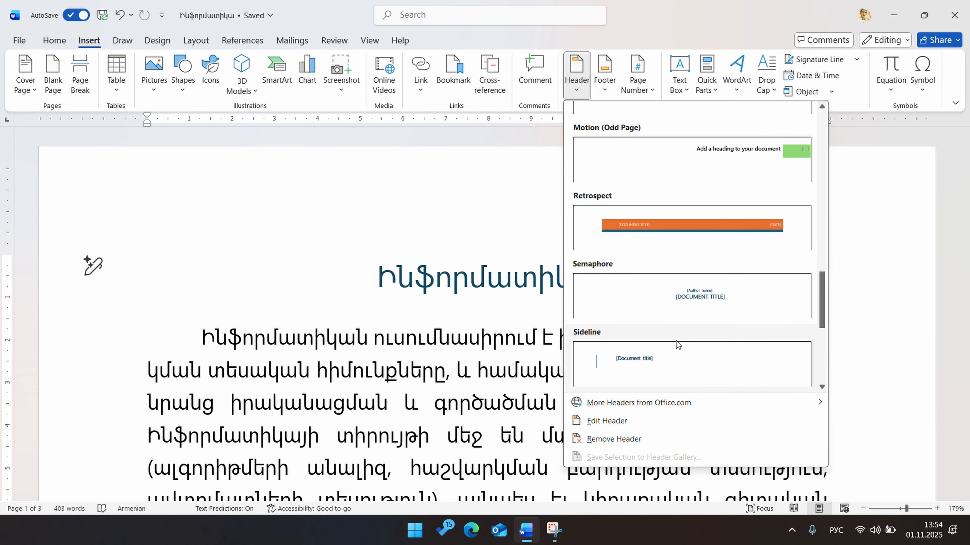
pyautogui.scroll(-4, 692, 308)
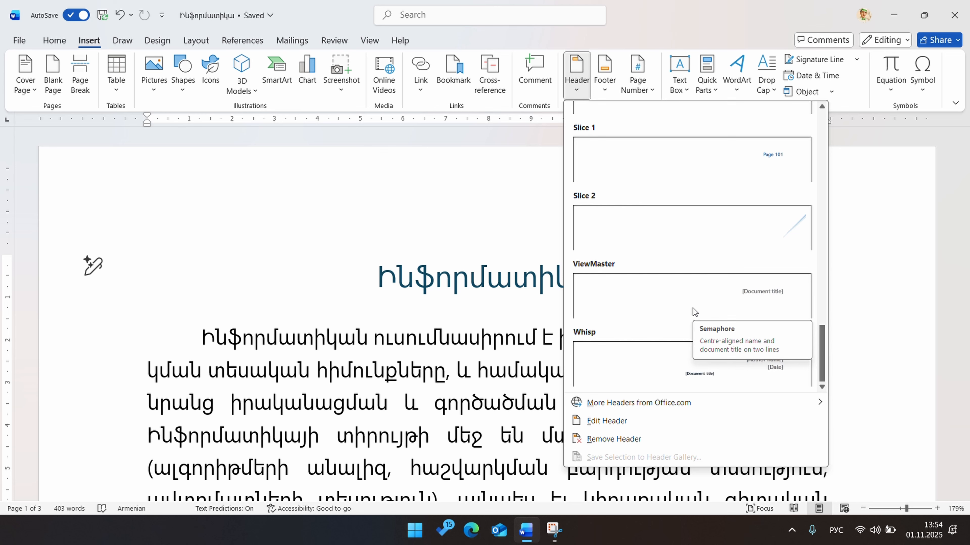
pyautogui.scroll(13, 693, 307)
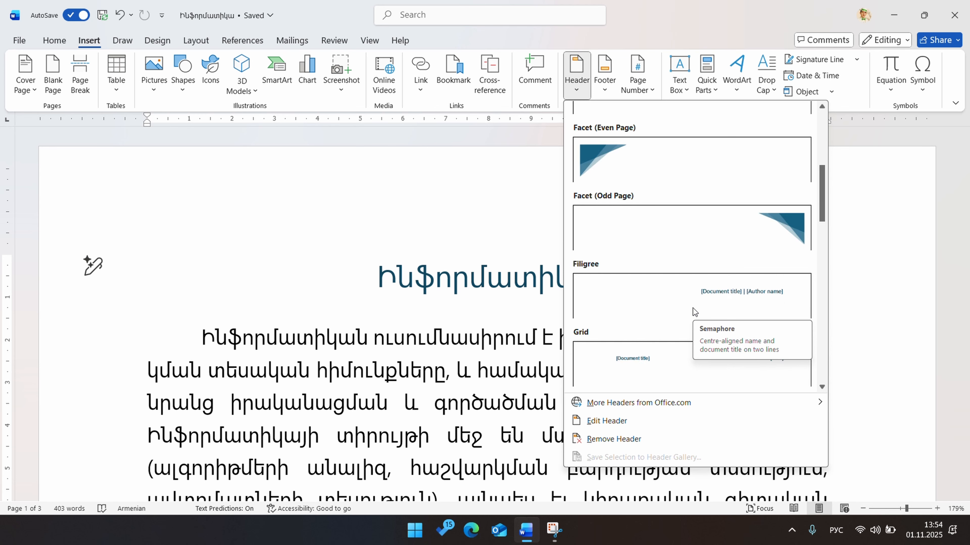
pyautogui.scroll(-3, 683, 312)
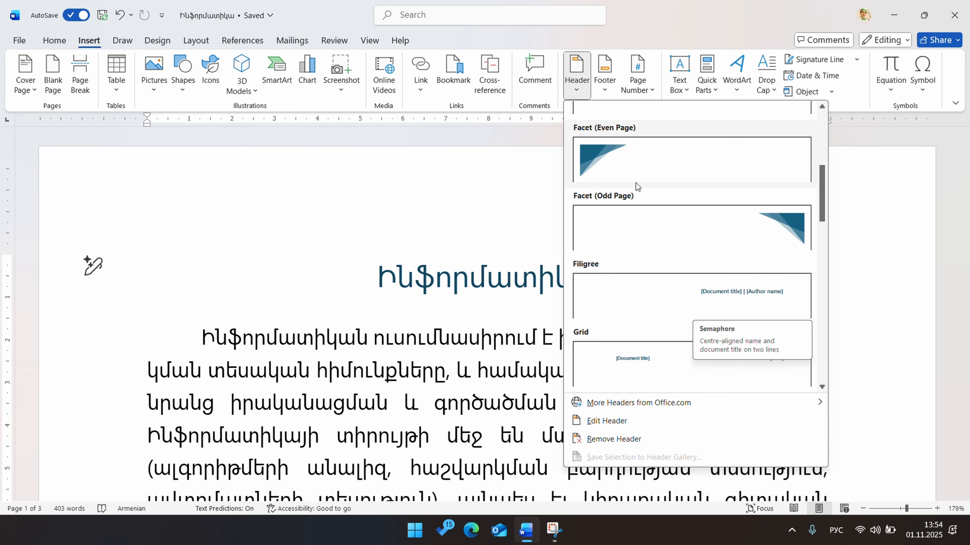
pyautogui.click(640, 172)
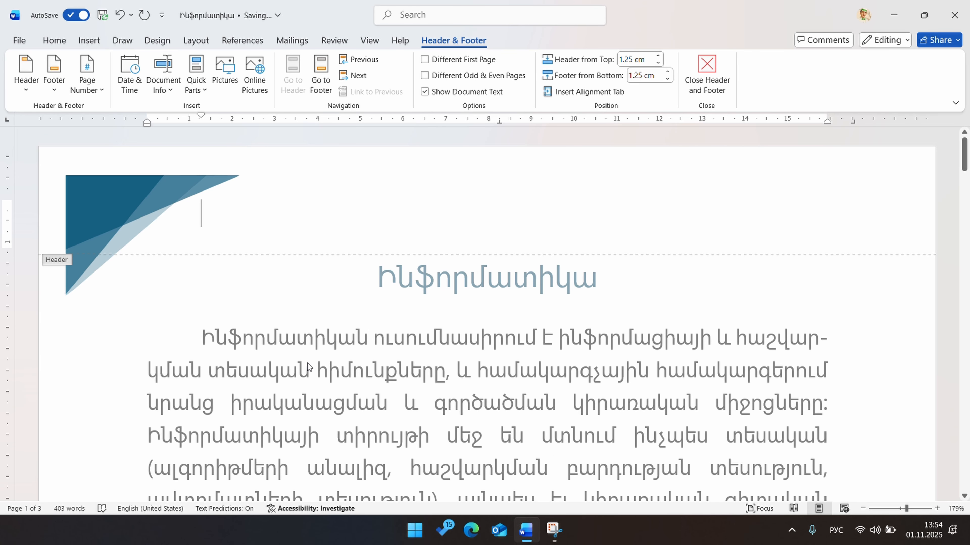
pyautogui.scroll(-3, 376, 360)
pyautogui.scroll(-10, 376, 360)
pyautogui.scroll(7, 378, 359)
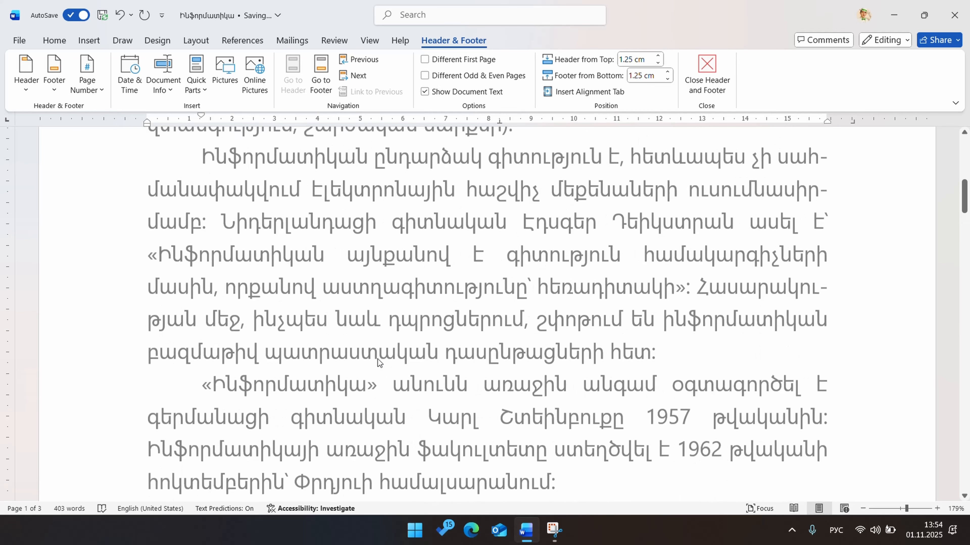
pyautogui.scroll(10, 378, 360)
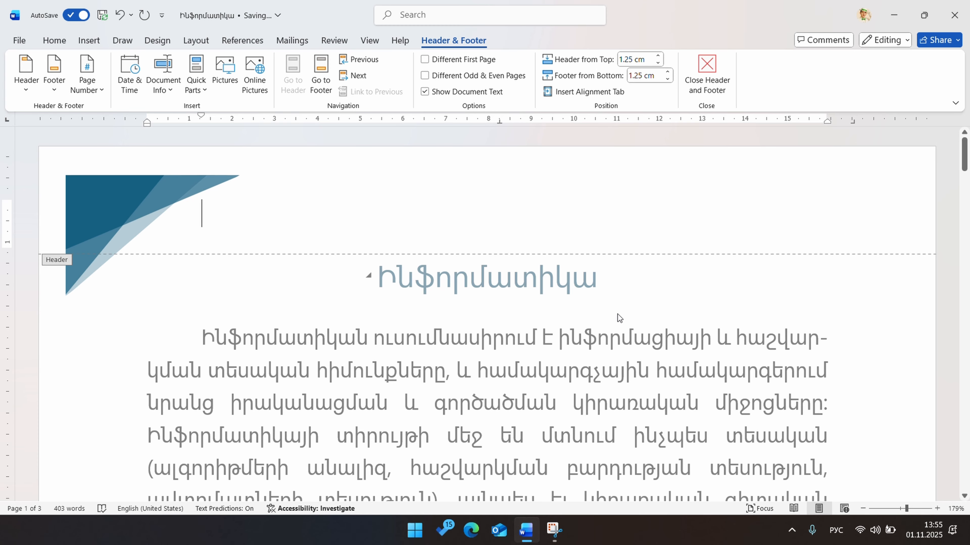
pyautogui.click(706, 73)
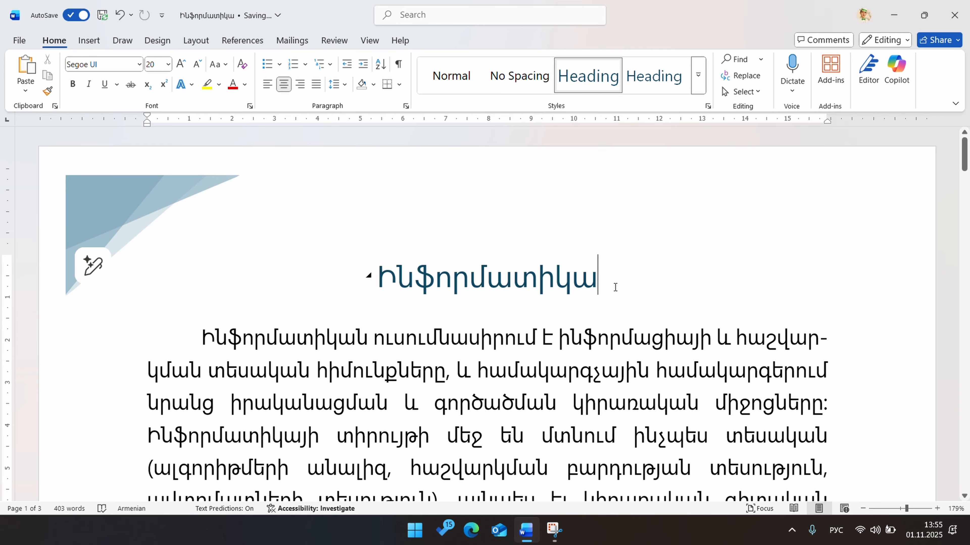
# Look over the first page and open its header area for editing.
pyautogui.scroll(-6, 615, 289)
pyautogui.scroll(-8, 614, 289)
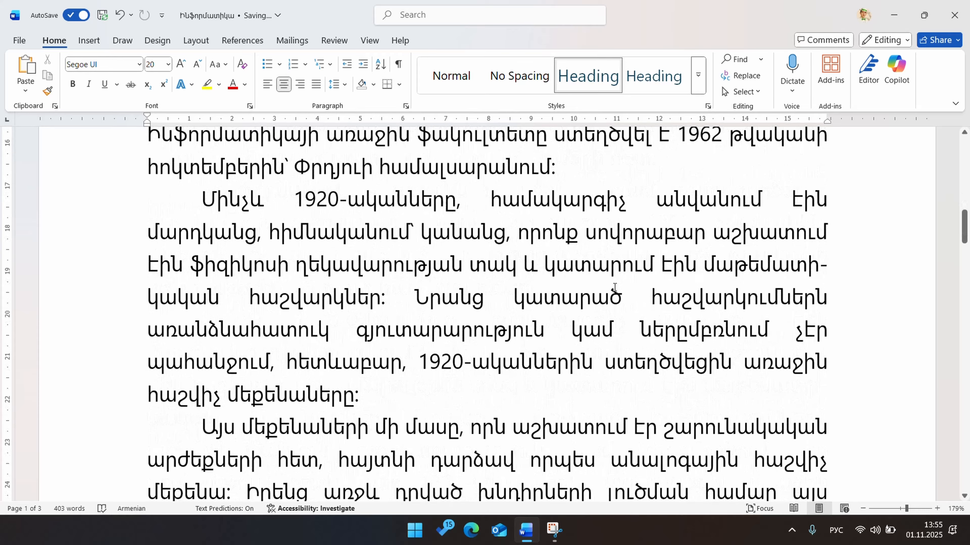
pyautogui.scroll(13, 614, 289)
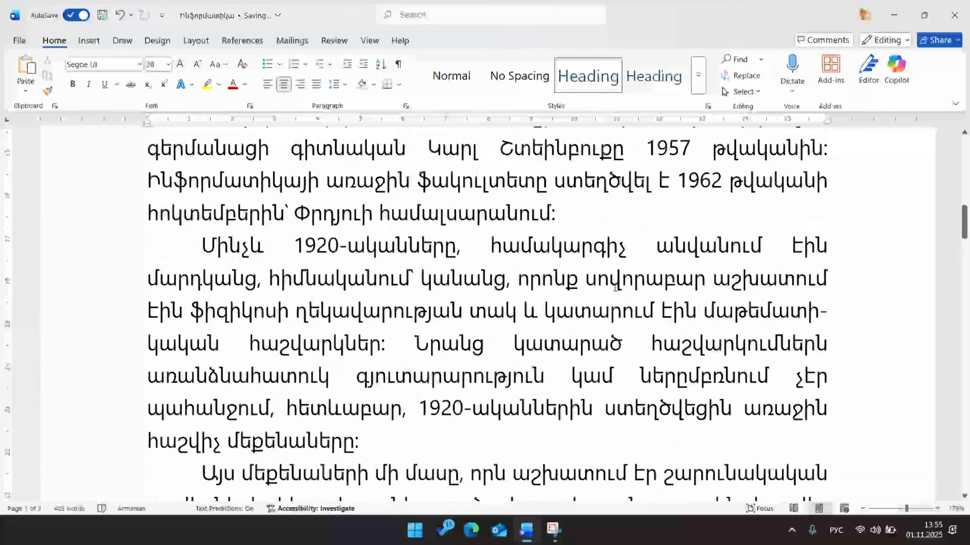
pyautogui.scroll(9, 614, 287)
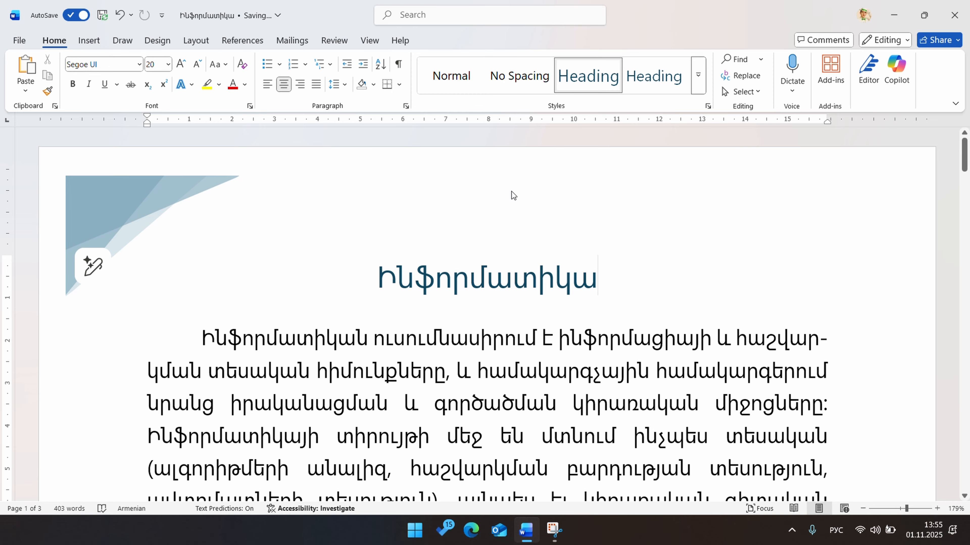
pyautogui.doubleClick(489, 201)
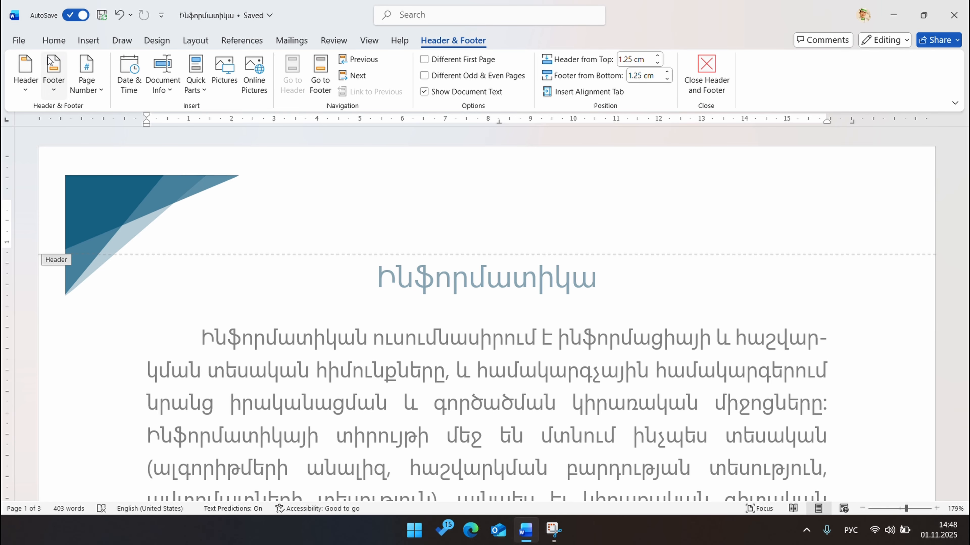
pyautogui.click(88, 40)
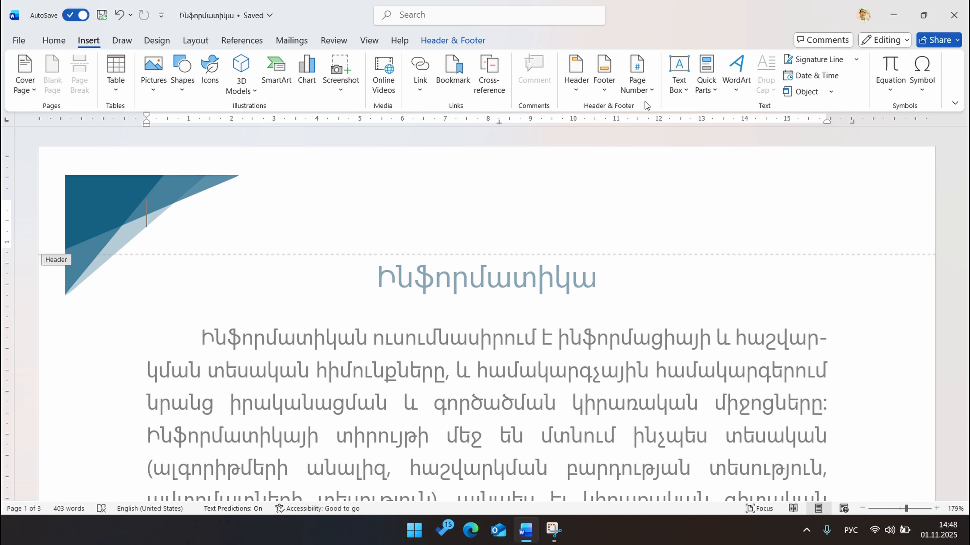
pyautogui.click(462, 44)
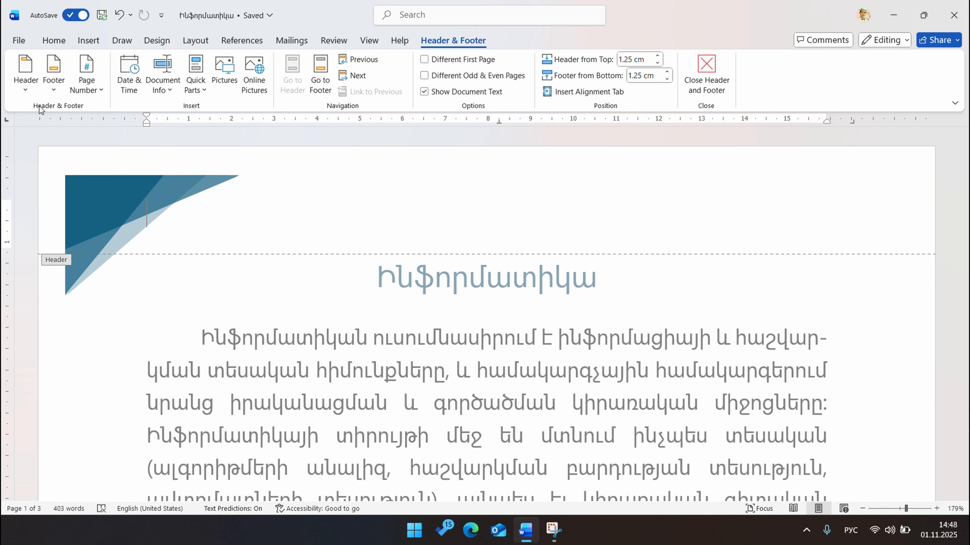
# Use the Edit Header command on the existing header and return to the document body.
pyautogui.click(24, 89)
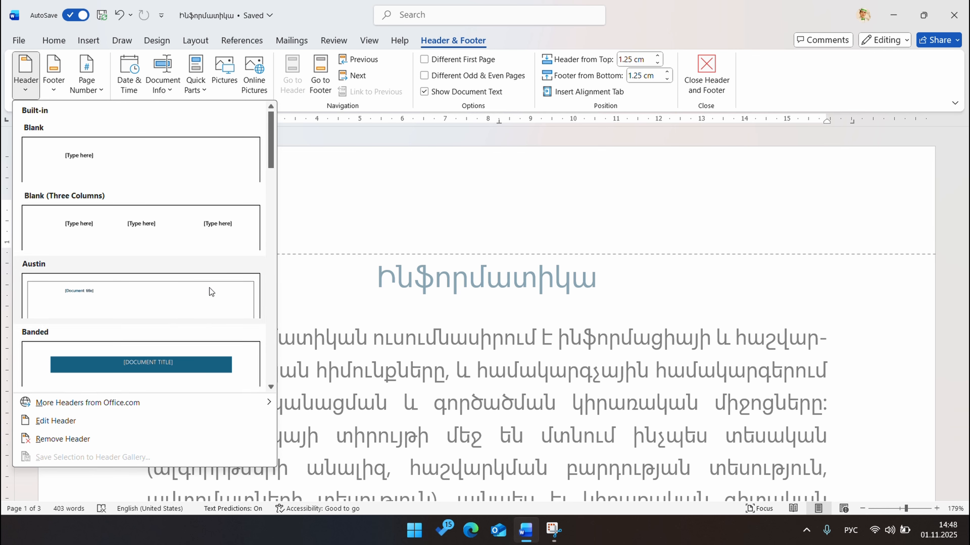
pyautogui.moveTo(53, 410)
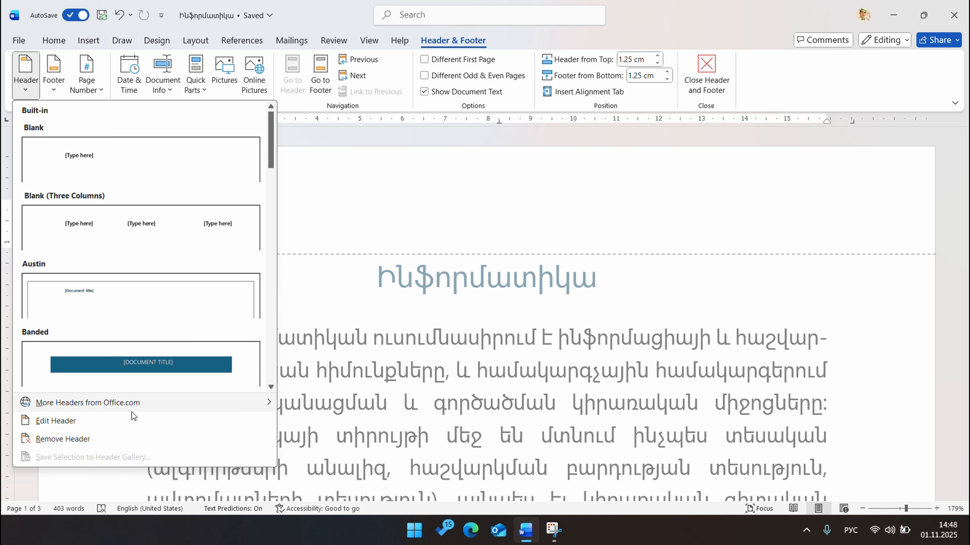
pyautogui.moveTo(146, 403)
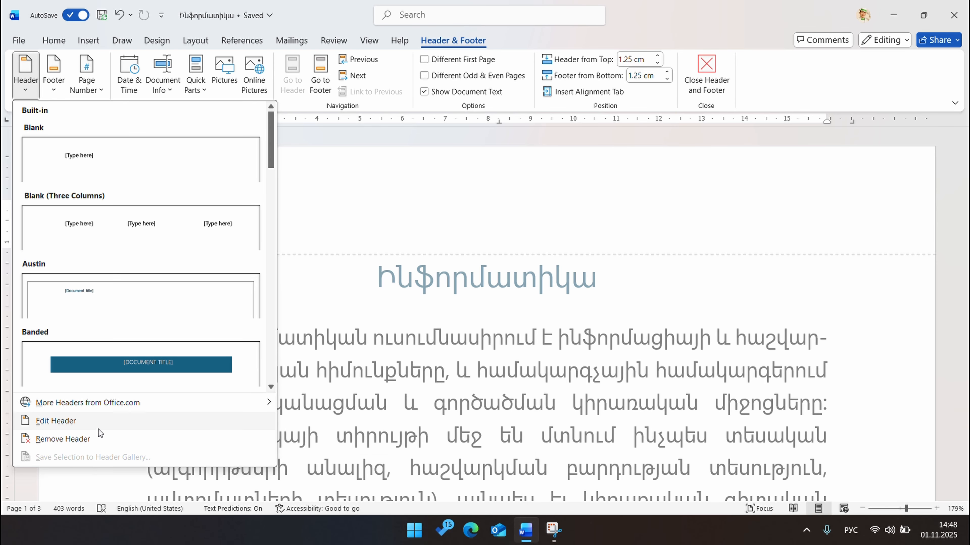
pyautogui.click(86, 422)
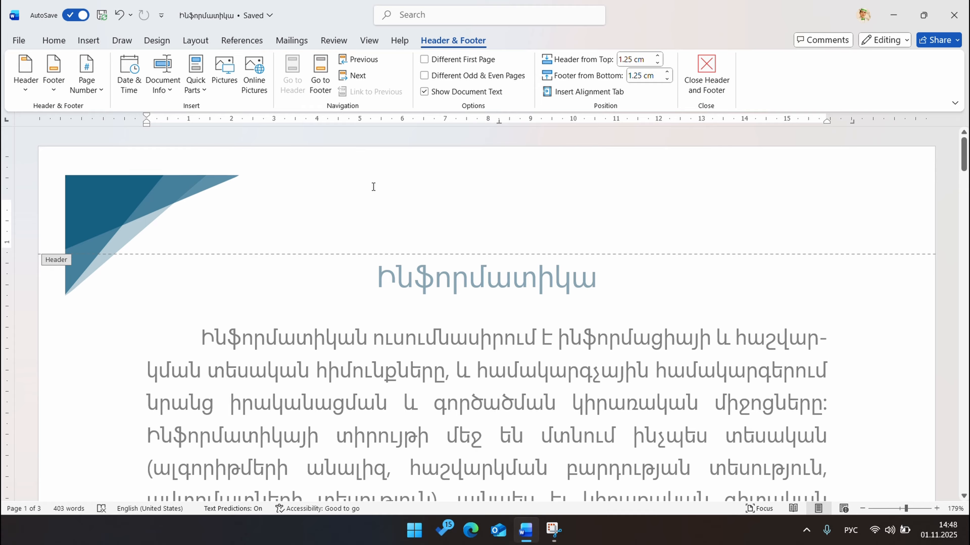
pyautogui.doubleClick(631, 278)
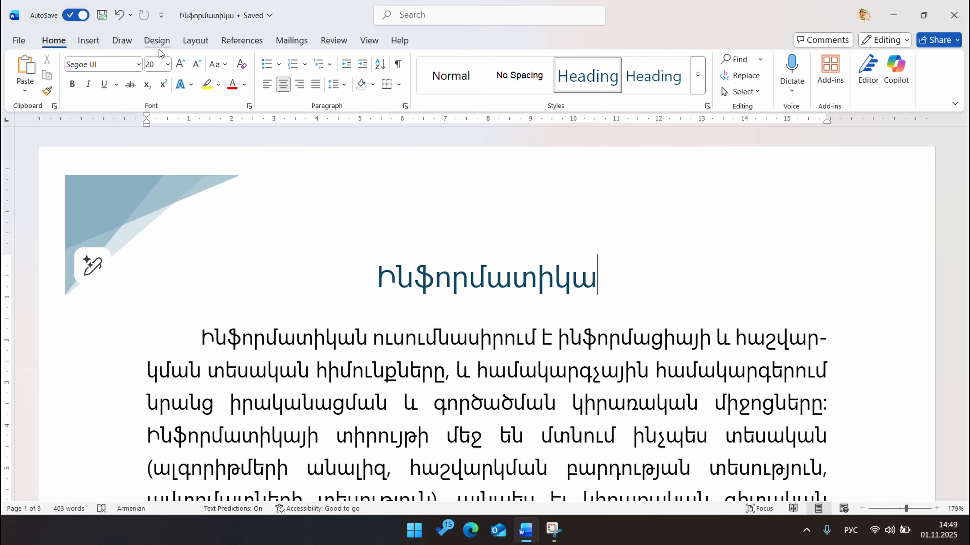
# Reopen the page header for editing from the document body, using Edit Header and directly on the page.
pyautogui.click(89, 42)
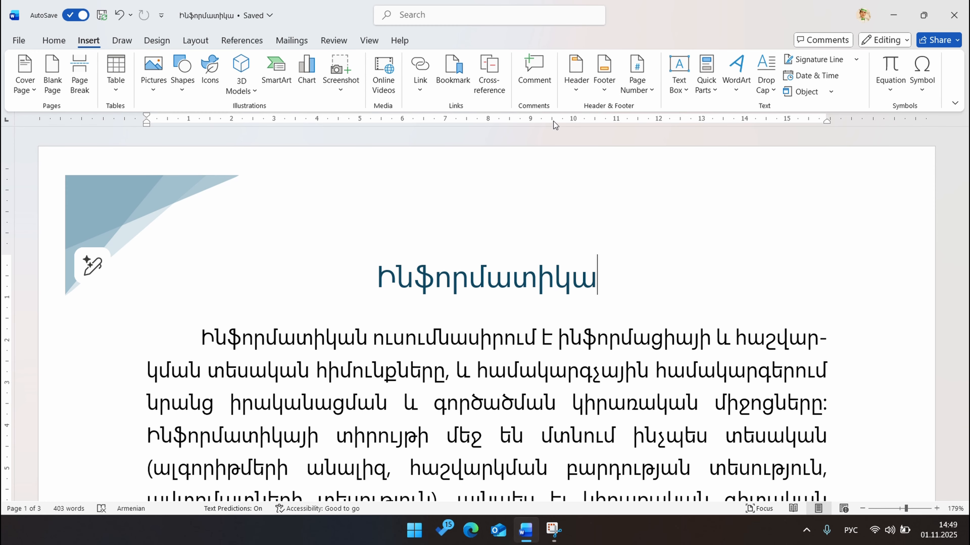
pyautogui.click(580, 88)
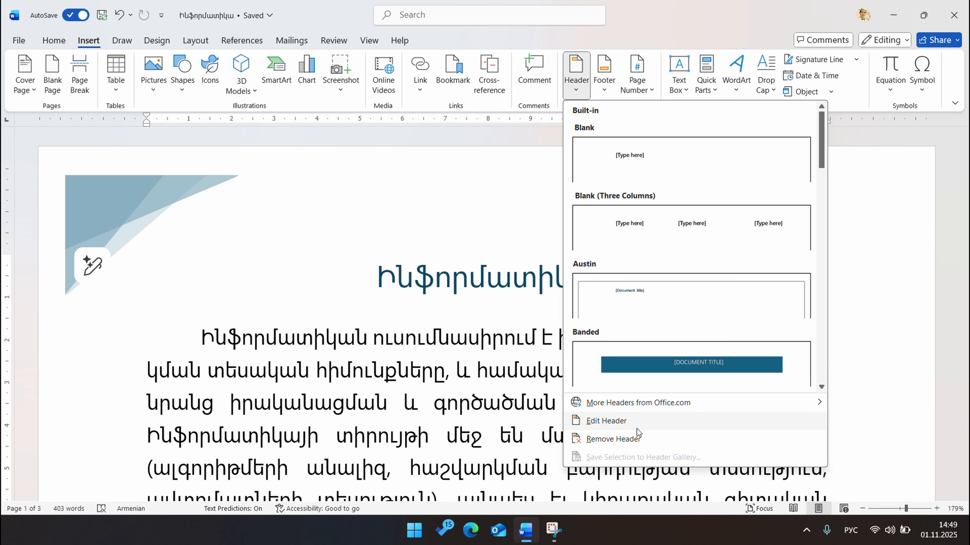
pyautogui.click(630, 423)
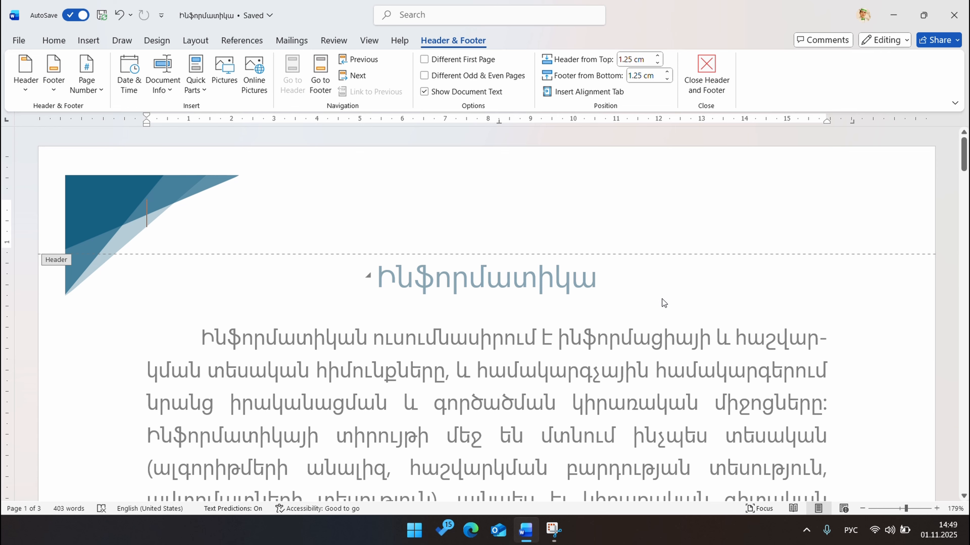
pyautogui.doubleClick(637, 295)
pyautogui.doubleClick(555, 194)
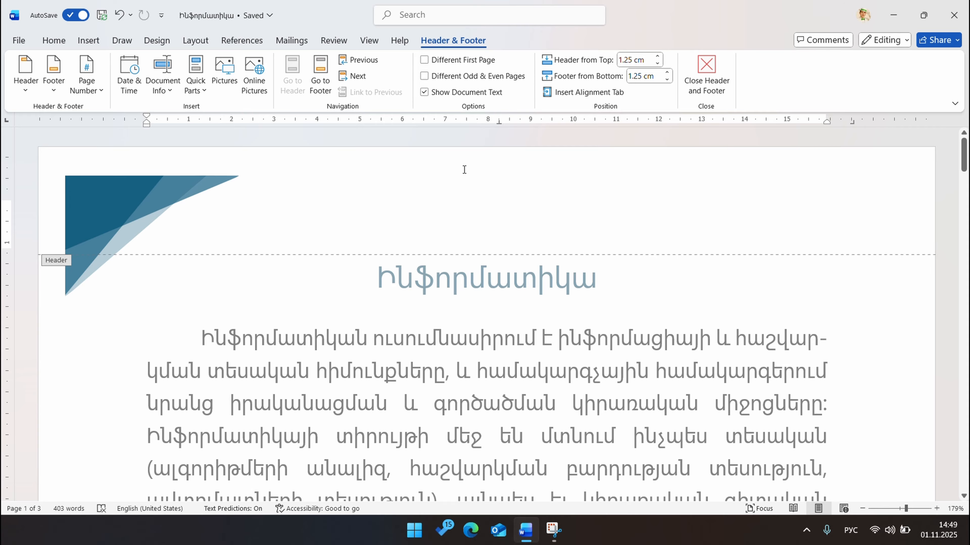
# Return to the document body and reopen the existing page header with the Edit Header command.
pyautogui.doubleClick(649, 305)
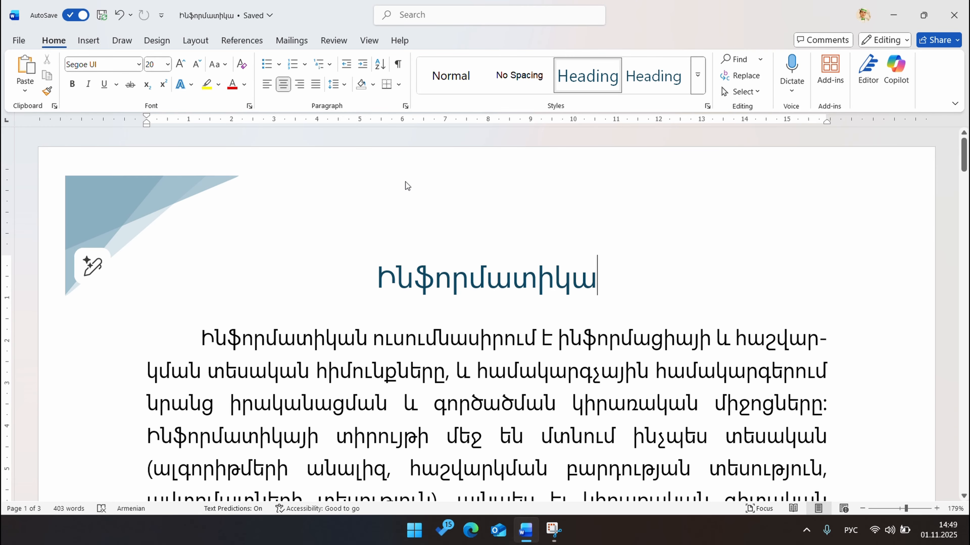
pyautogui.doubleClick(443, 135)
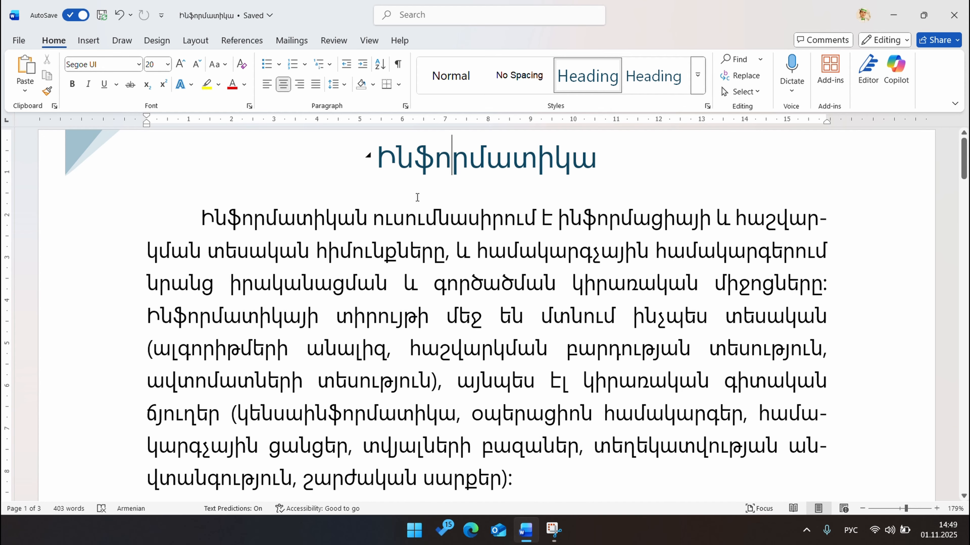
pyautogui.scroll(-15, 418, 197)
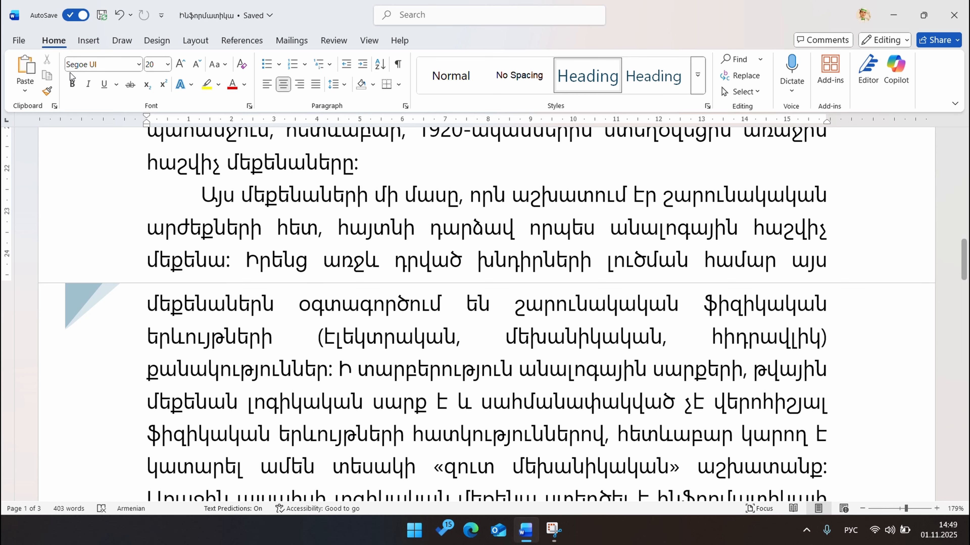
pyautogui.click(88, 40)
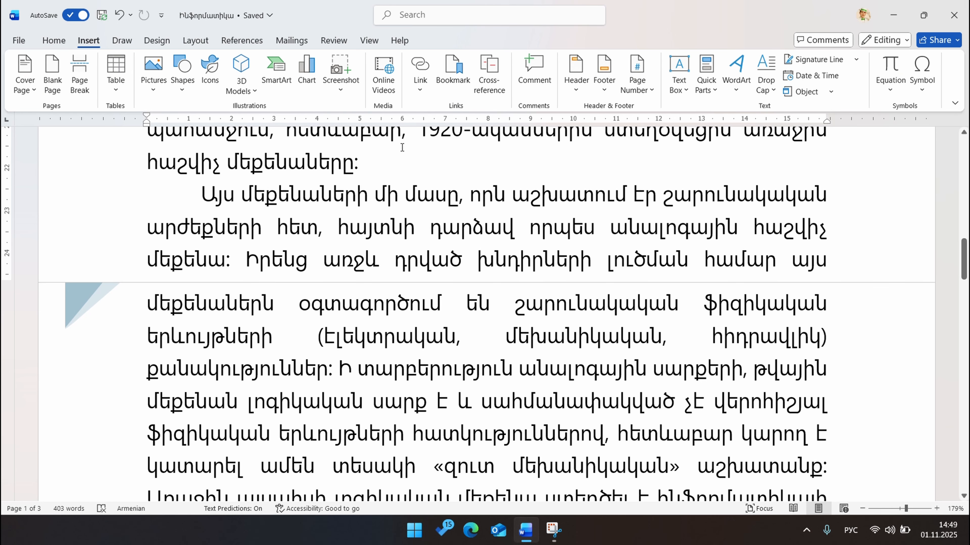
pyautogui.click(577, 92)
pyautogui.click(606, 420)
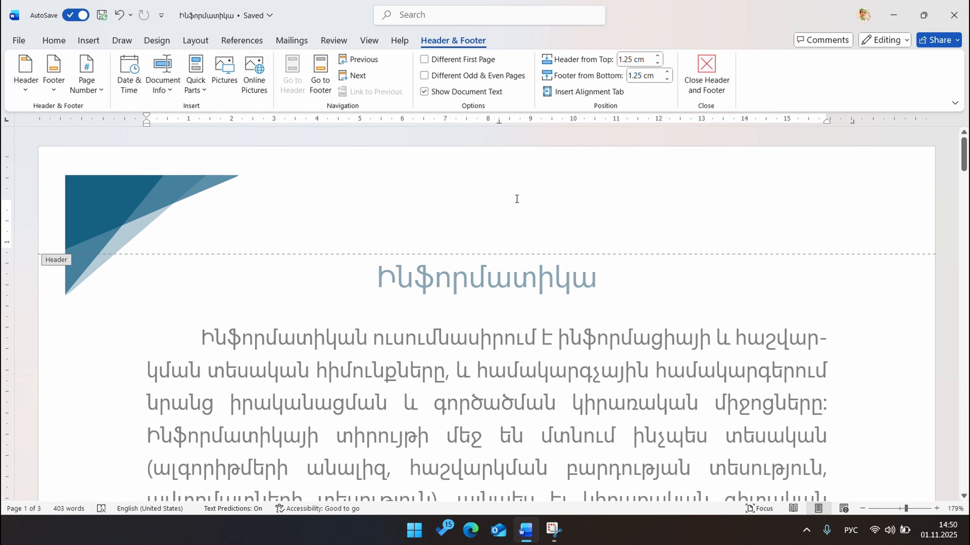
# Look over the built-in header and footer galleries and their edit and remove commands, and return to the header and footer tools.
pyautogui.click(88, 40)
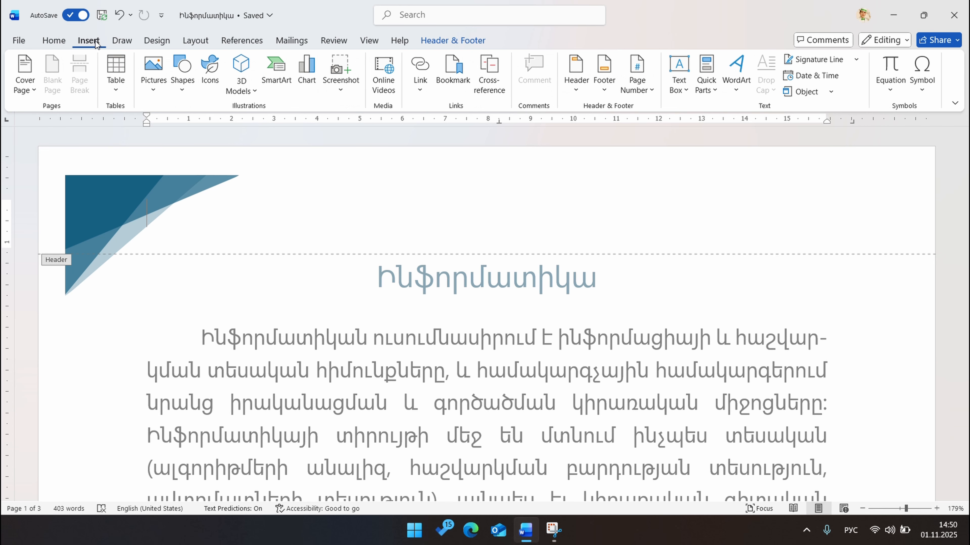
pyautogui.click(573, 84)
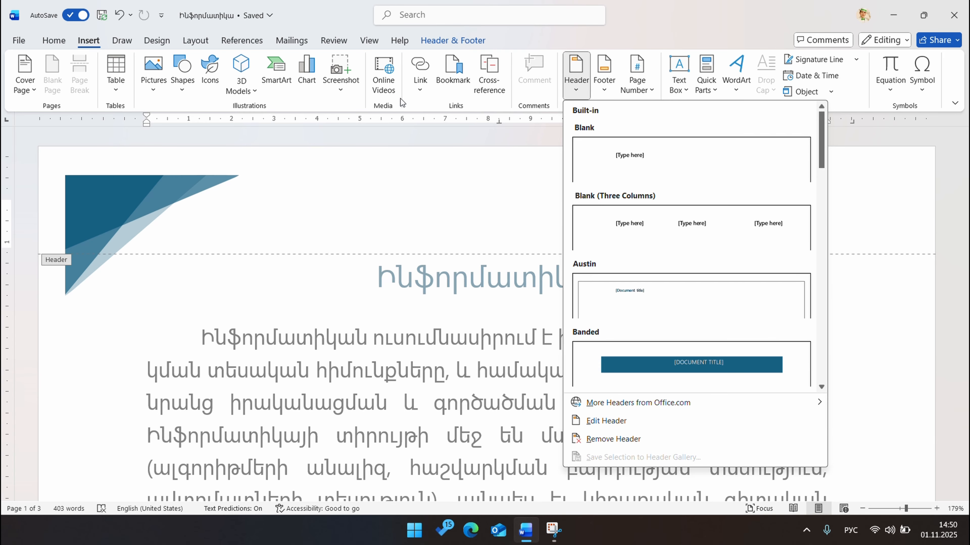
pyautogui.click(607, 84)
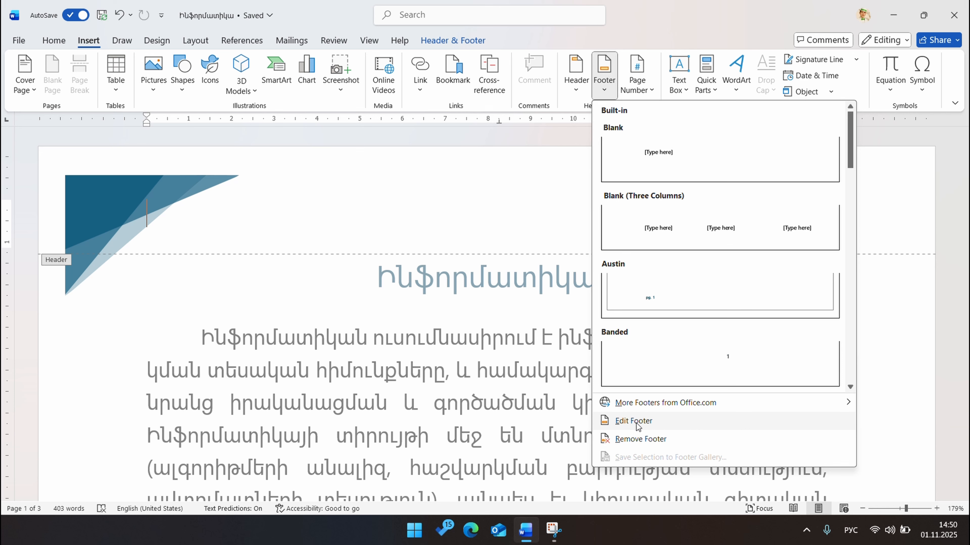
pyautogui.click(577, 89)
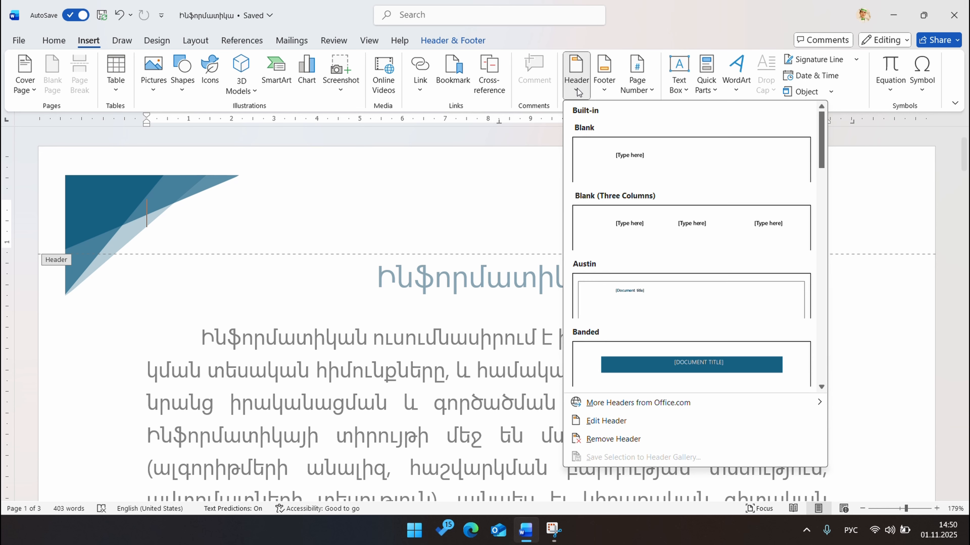
pyautogui.click(460, 42)
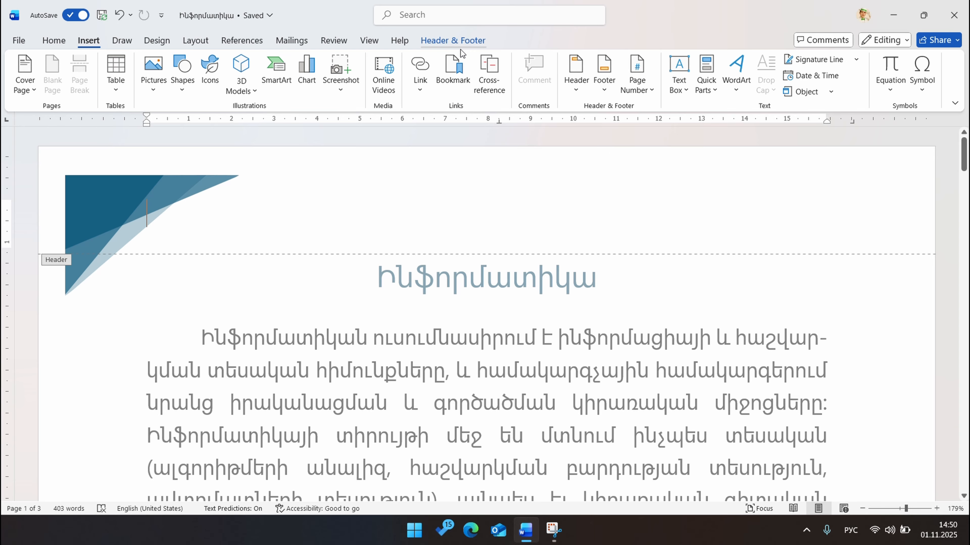
pyautogui.click(460, 48)
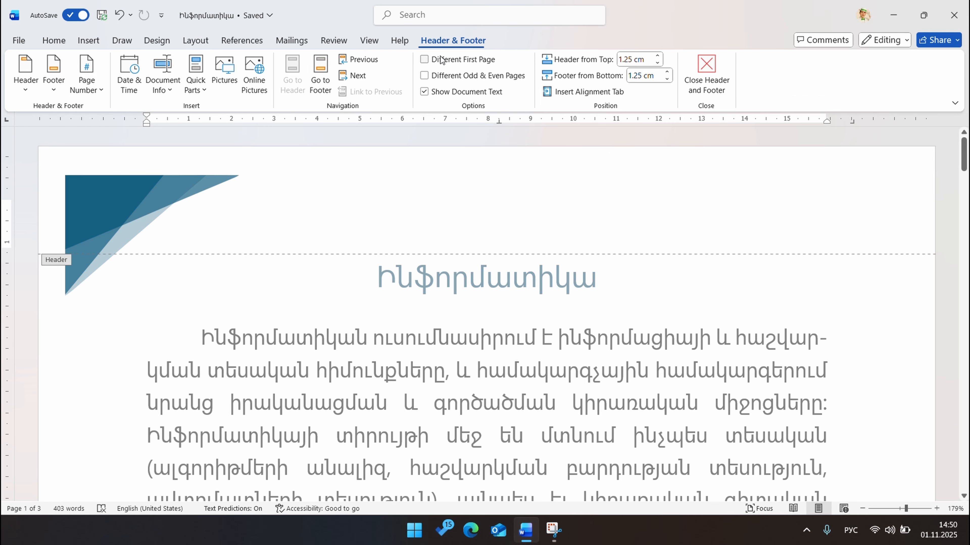
# Remove the header from the document, review the header and footer galleries, and return to the document body.
pyautogui.click(24, 91)
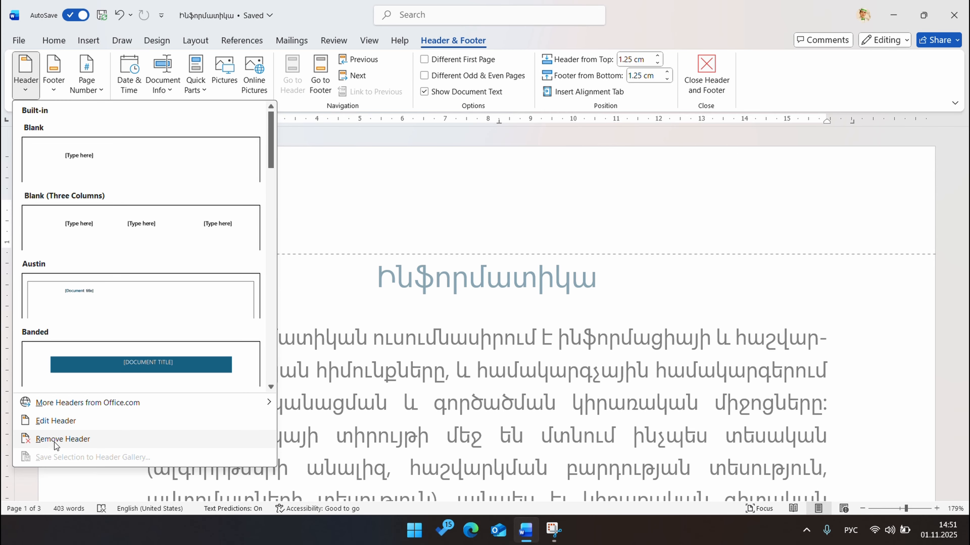
pyautogui.click(82, 443)
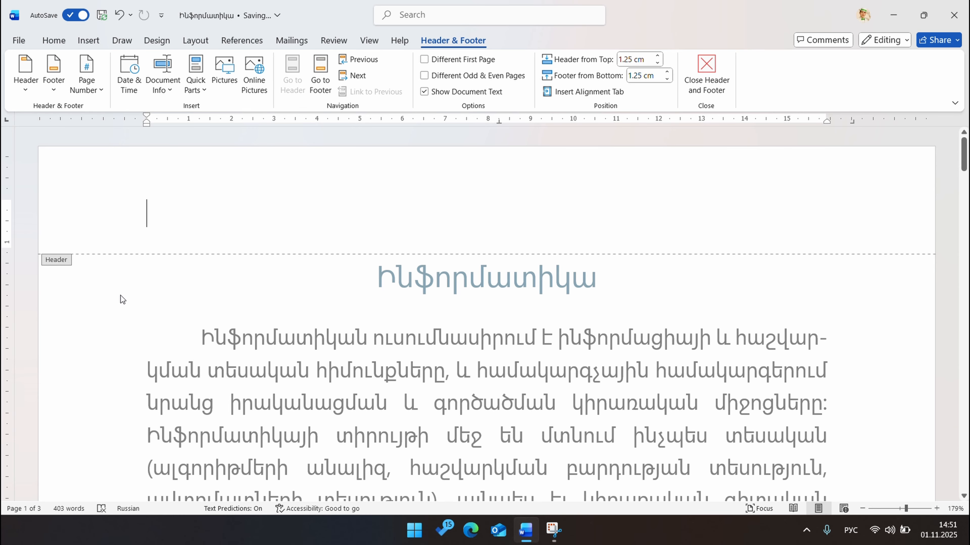
pyautogui.click(25, 91)
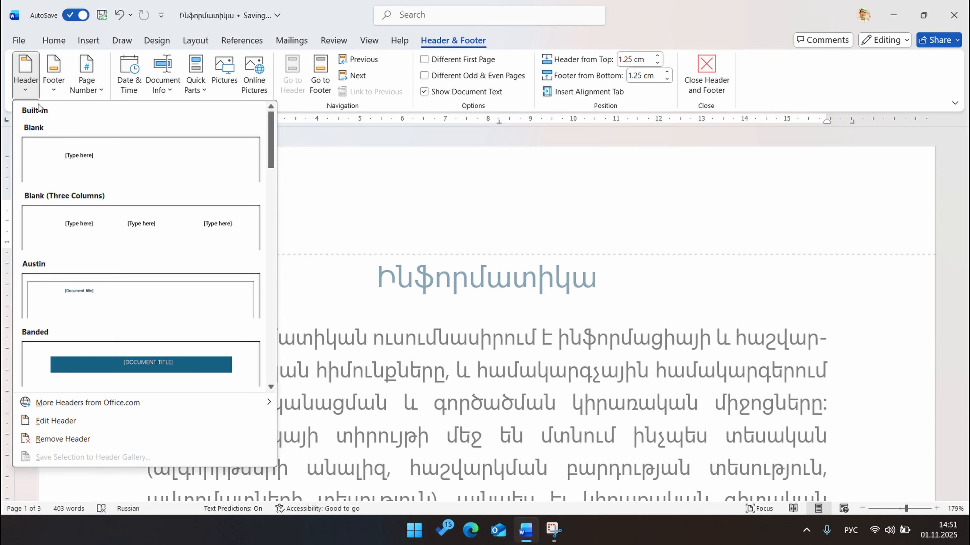
pyautogui.click(56, 89)
pyautogui.click(56, 89)
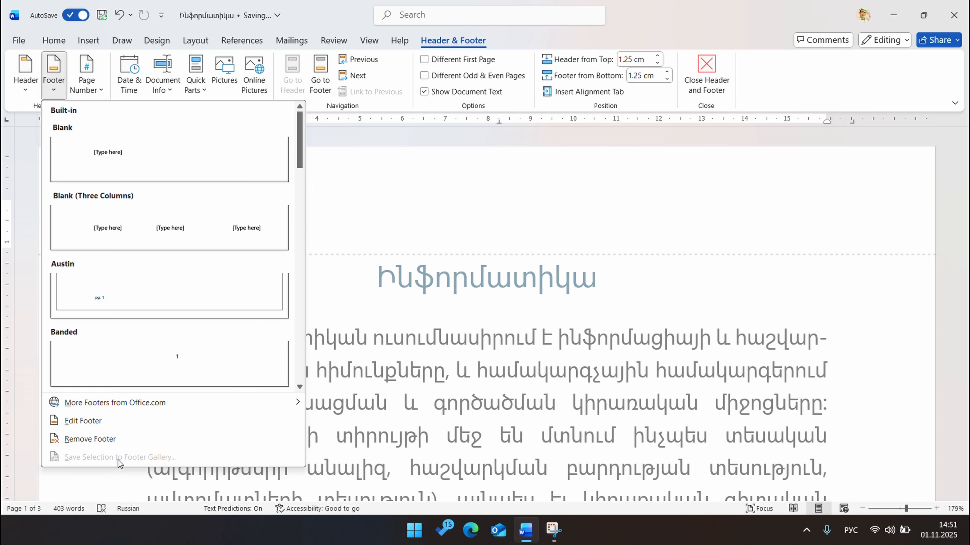
pyautogui.press('Escape')
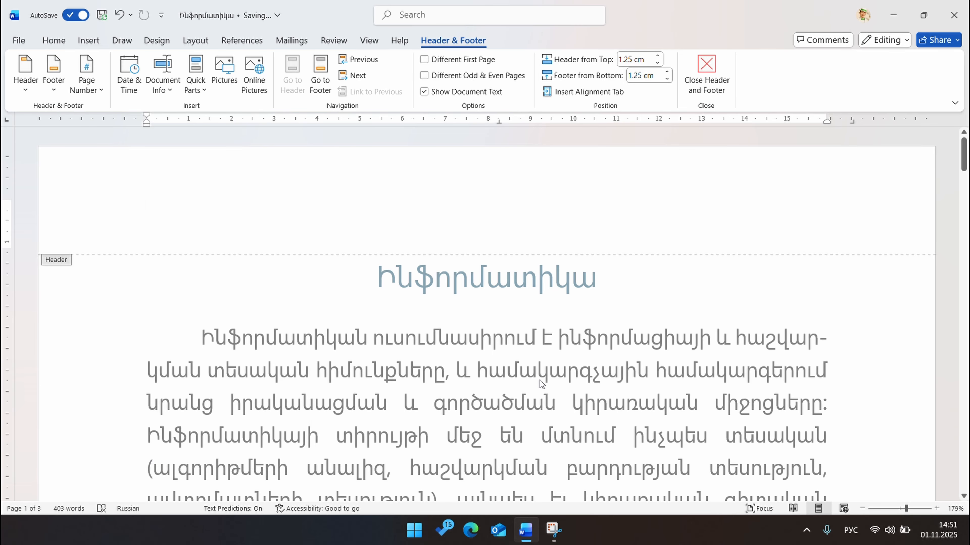
pyautogui.doubleClick(651, 298)
# Open the footer at the end of the first page for editing with the Edit Footer command.
pyautogui.scroll(-10, 649, 298)
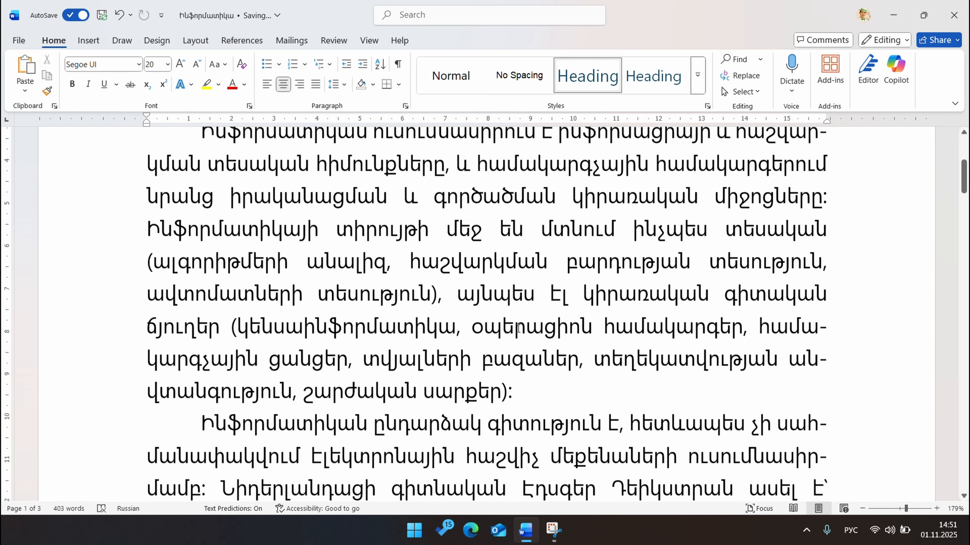
pyautogui.scroll(-4, 516, 323)
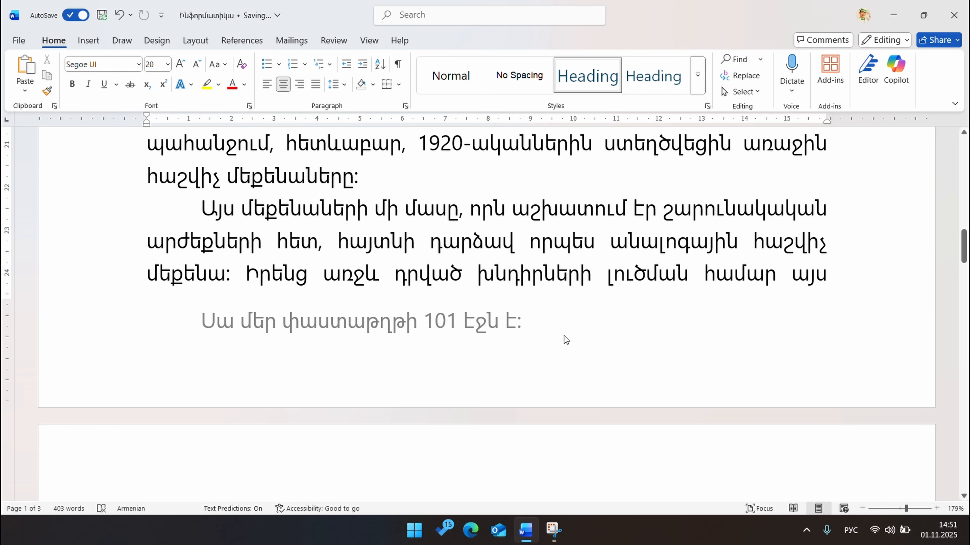
pyautogui.click(88, 40)
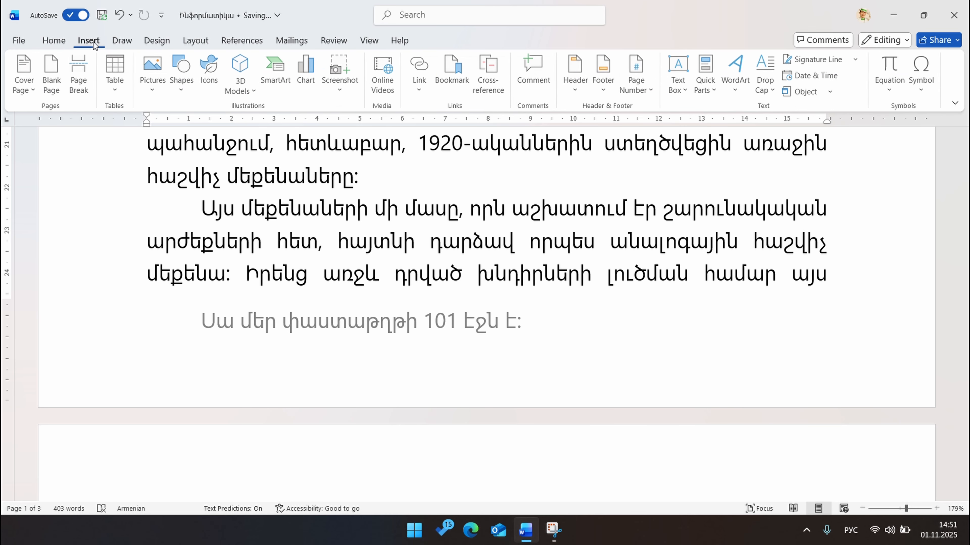
pyautogui.click(604, 76)
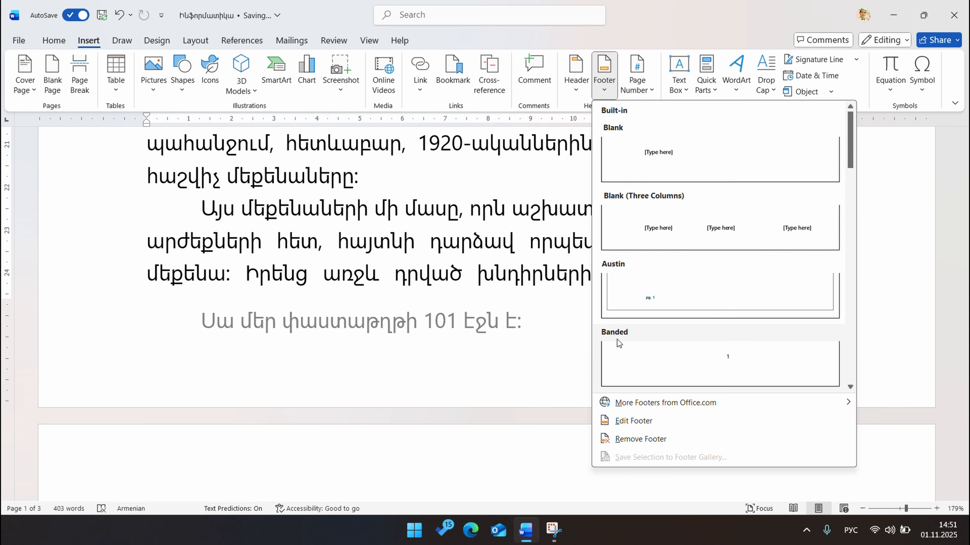
pyautogui.click(632, 421)
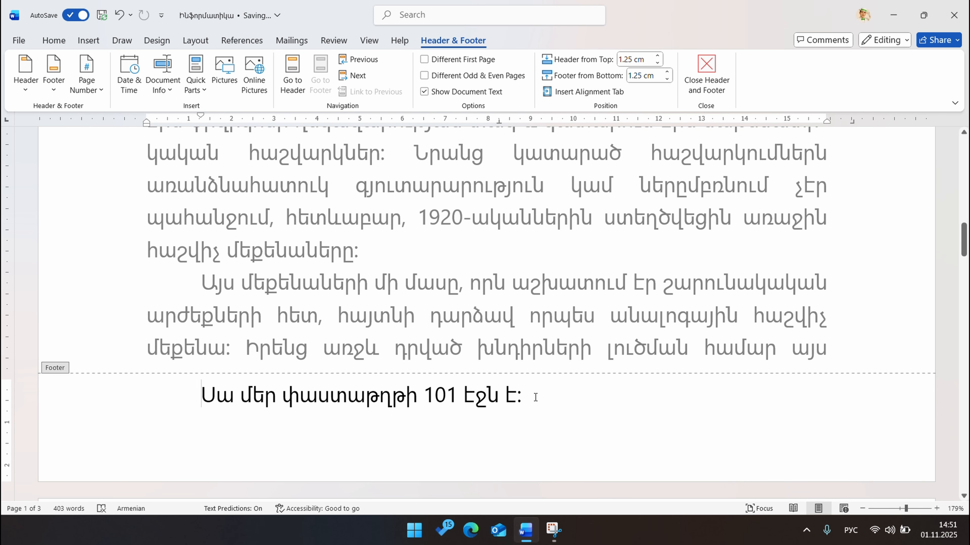
# Centre the footer text line on the page.
pyautogui.click(566, 397)
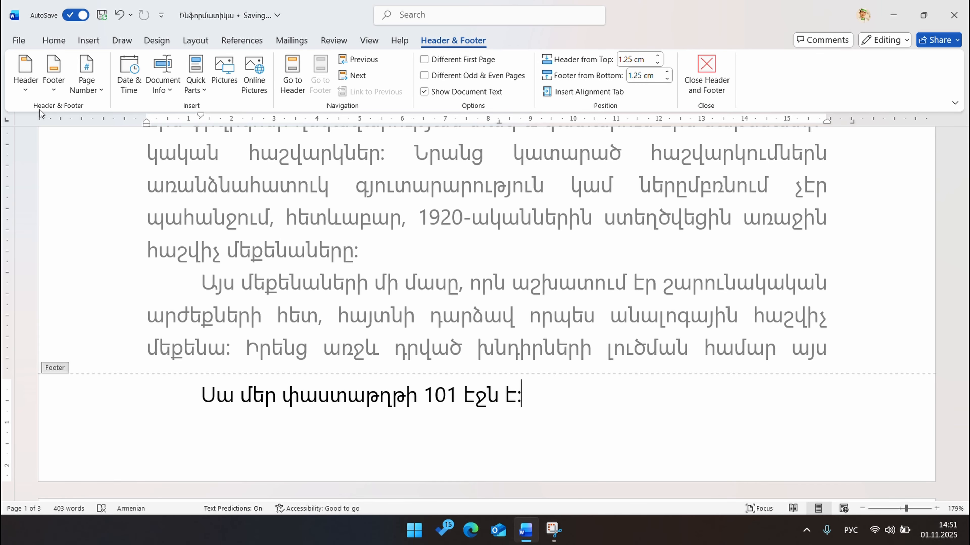
pyautogui.click(54, 41)
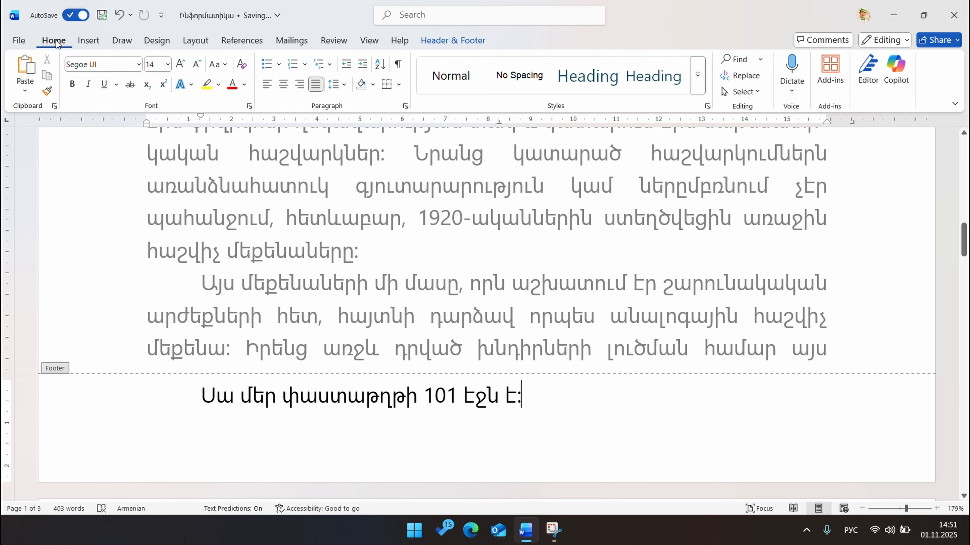
pyautogui.click(283, 84)
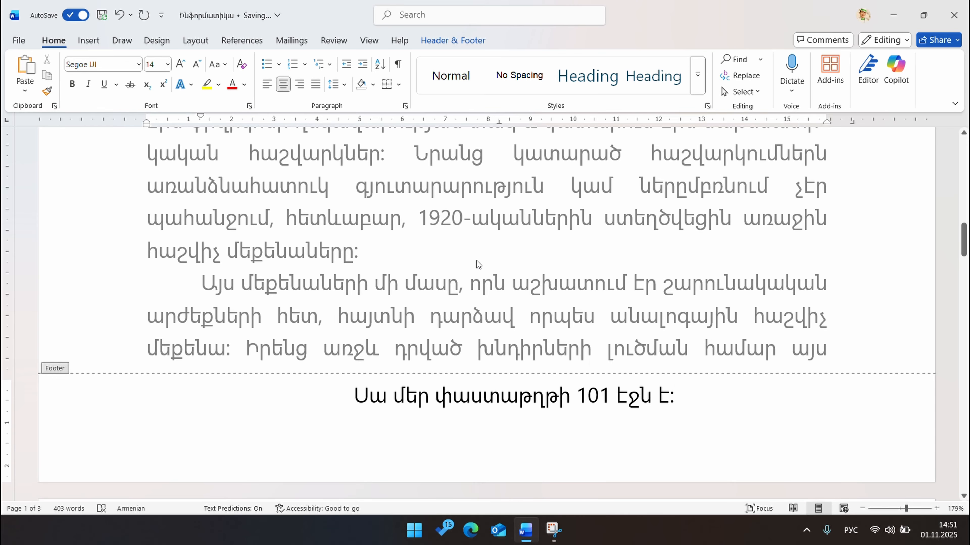
# Set the footer paragraph's special indentation to (none) in the Paragraph settings.
pyautogui.click(405, 107)
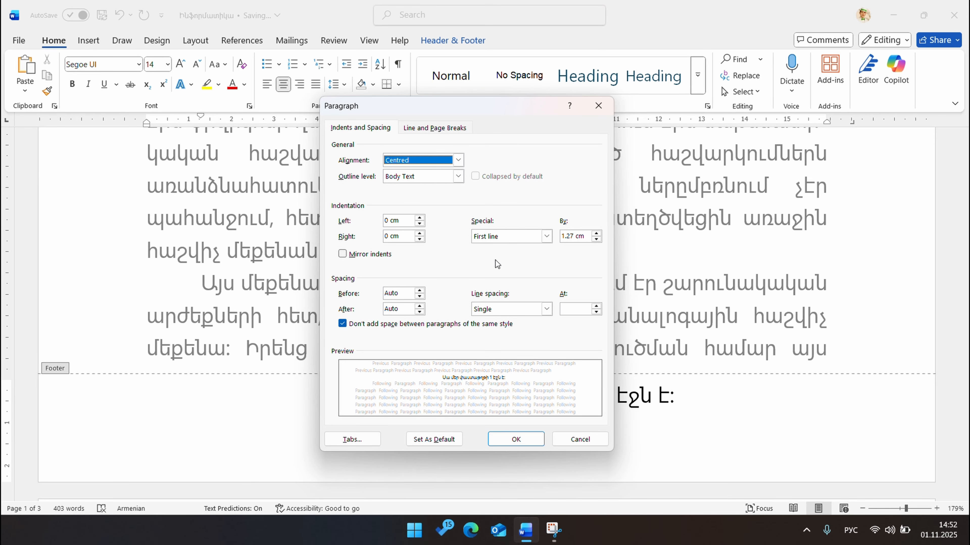
pyautogui.moveTo(468, 116); pyautogui.dragTo(362, 135)
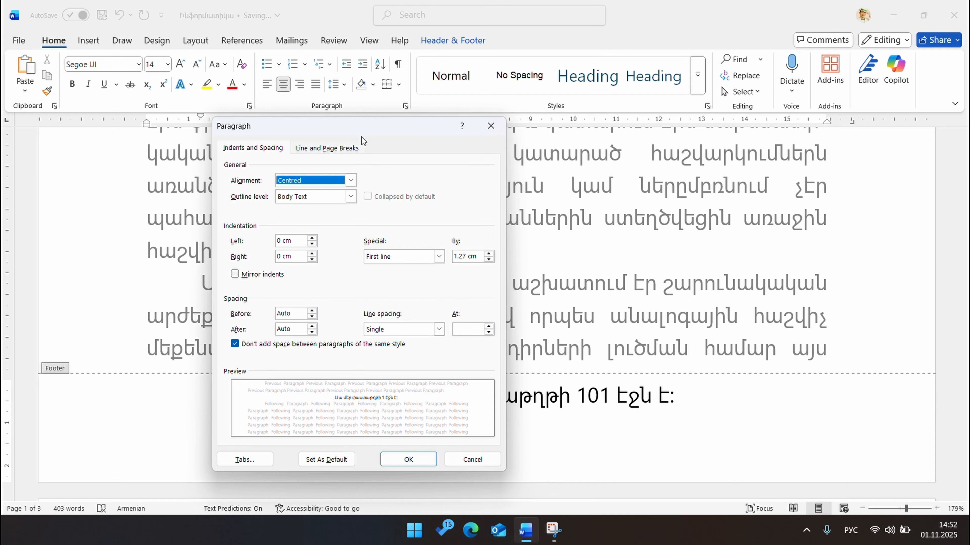
pyautogui.click(440, 259)
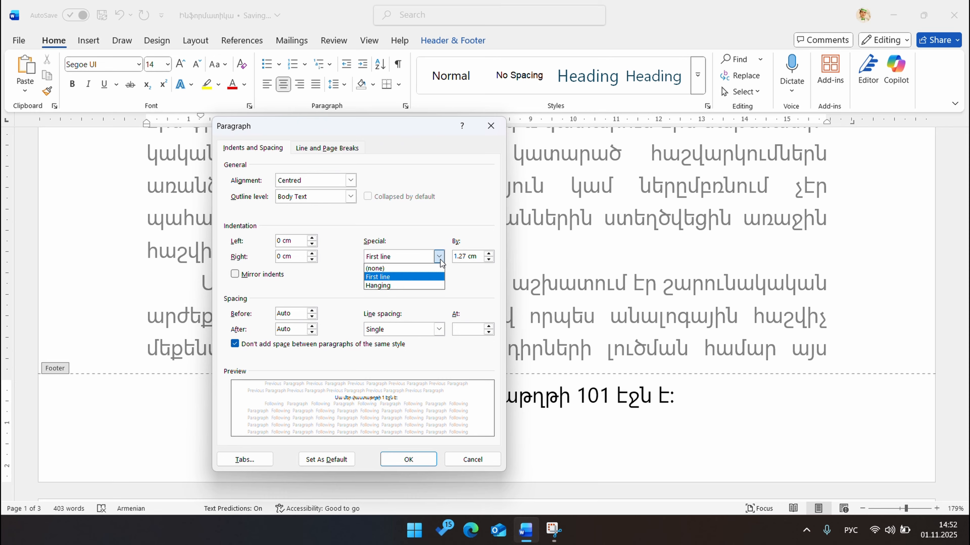
pyautogui.click(404, 270)
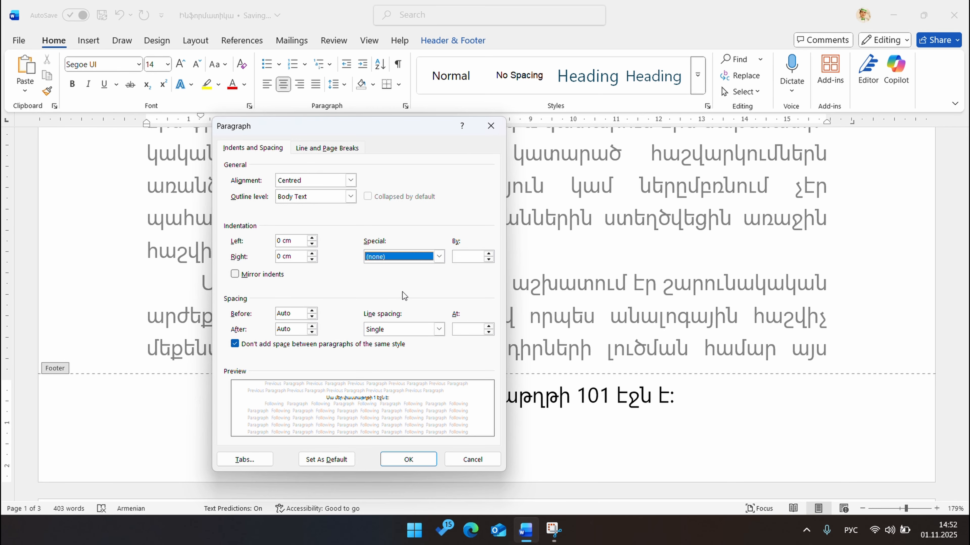
pyautogui.click(409, 459)
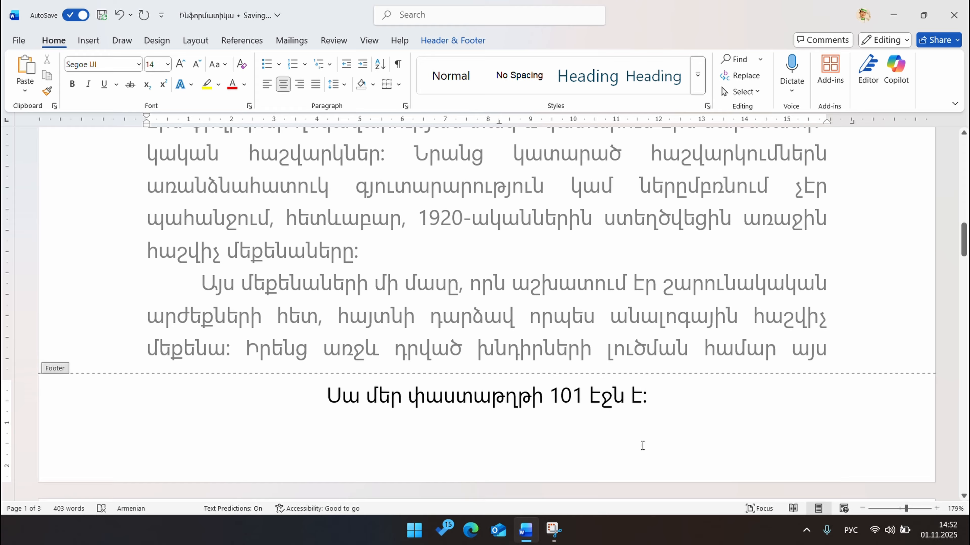
# Select the whole centred footer line with its page number and start saving the selection to the footer gallery.
pyautogui.click(454, 42)
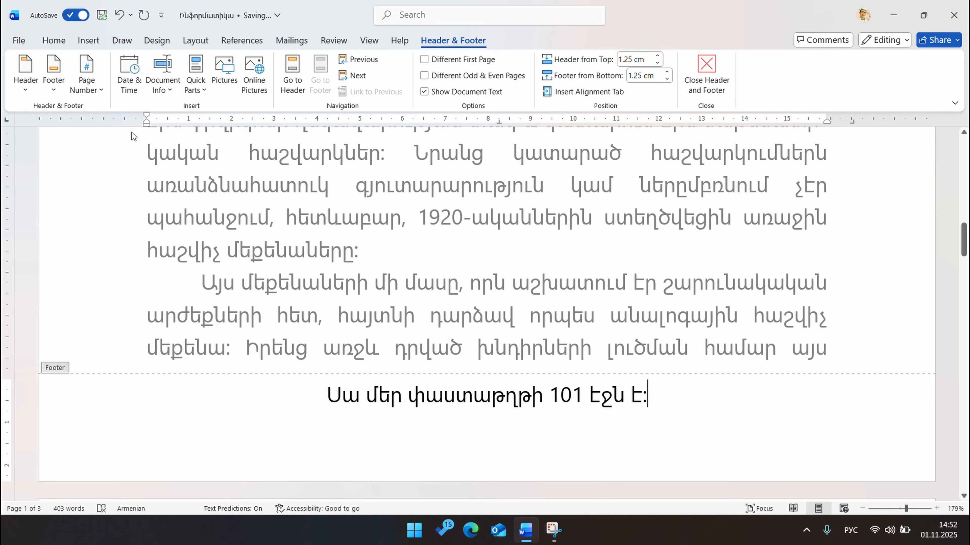
pyautogui.click(52, 91)
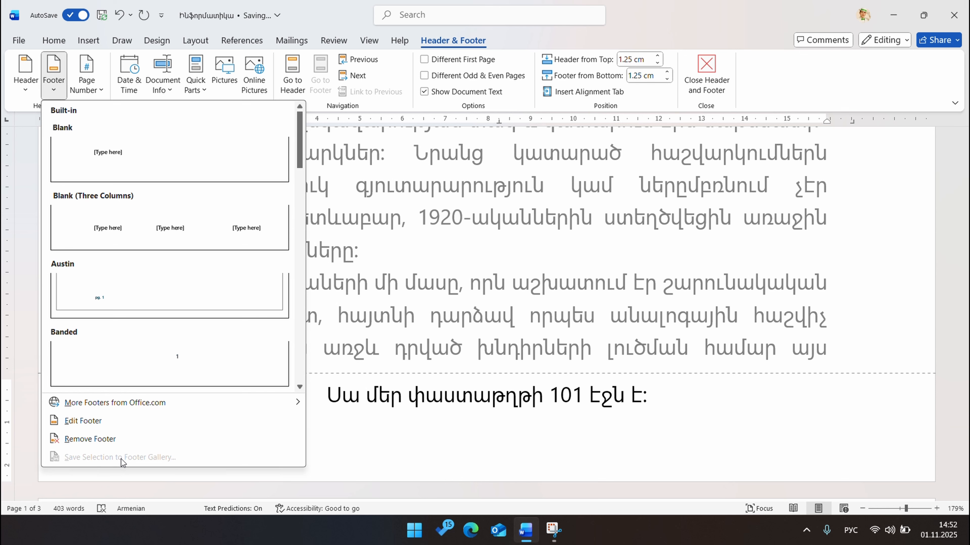
pyautogui.click(424, 448)
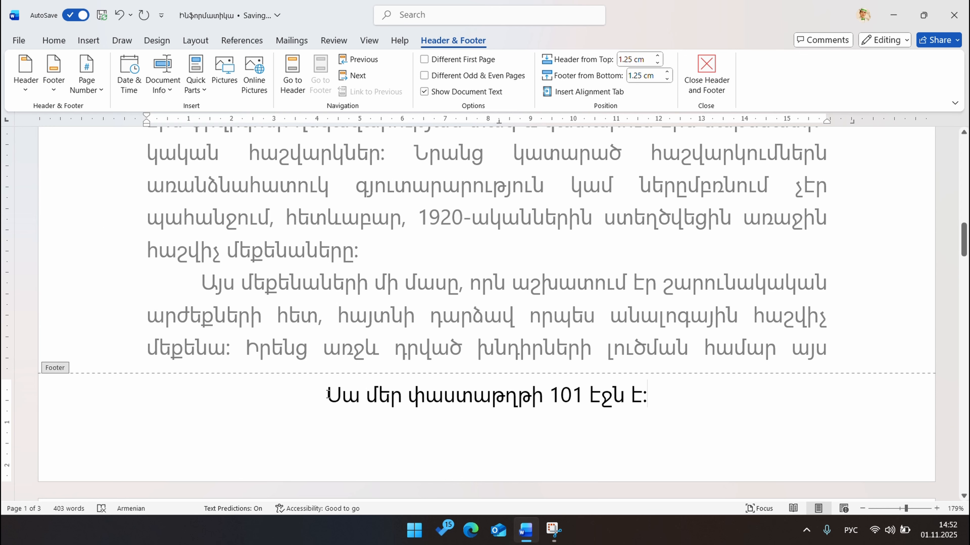
pyautogui.moveTo(327, 397); pyautogui.dragTo(649, 393)
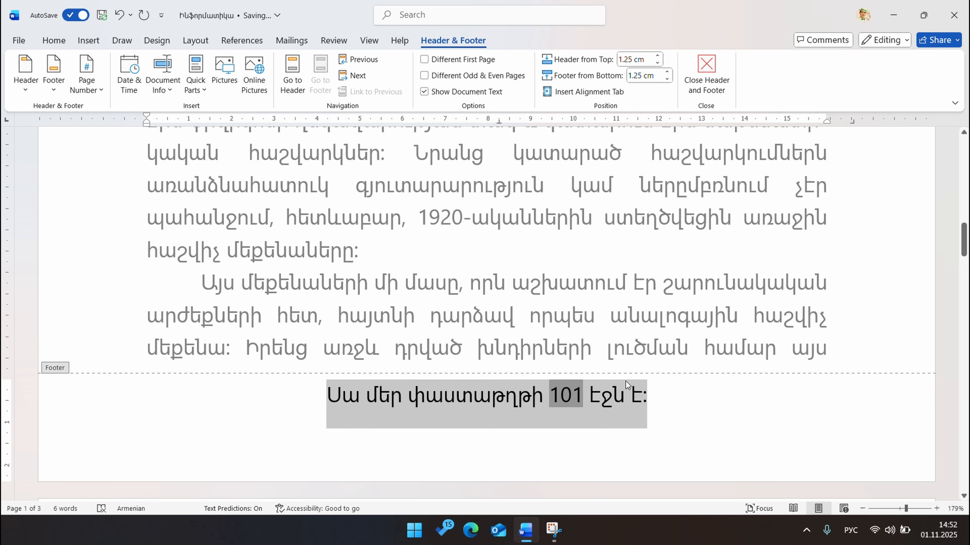
pyautogui.click(54, 90)
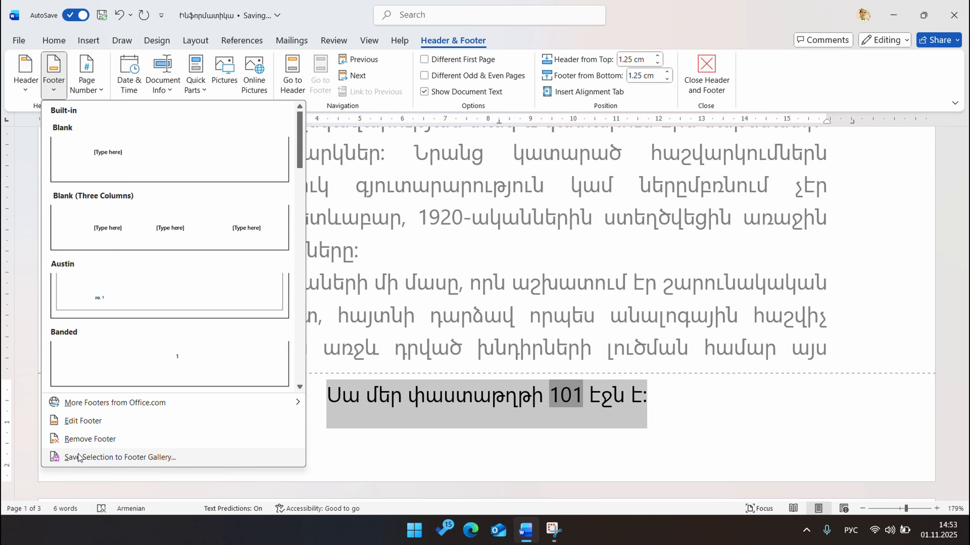
pyautogui.click(109, 457)
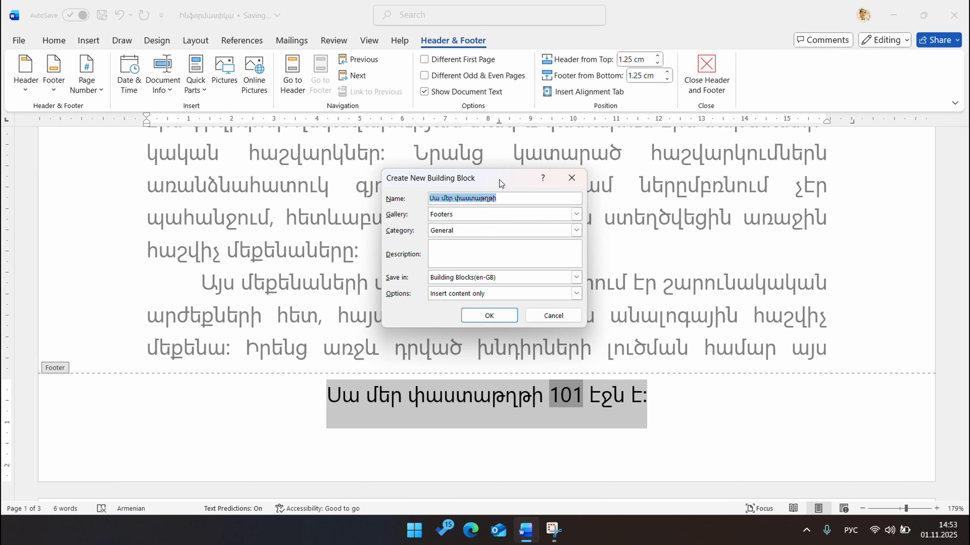
# Name the new footer building block "Մեր ձևանմուշը" and save it to the Footers gallery.
pyautogui.moveTo(499, 179); pyautogui.dragTo(435, 213)
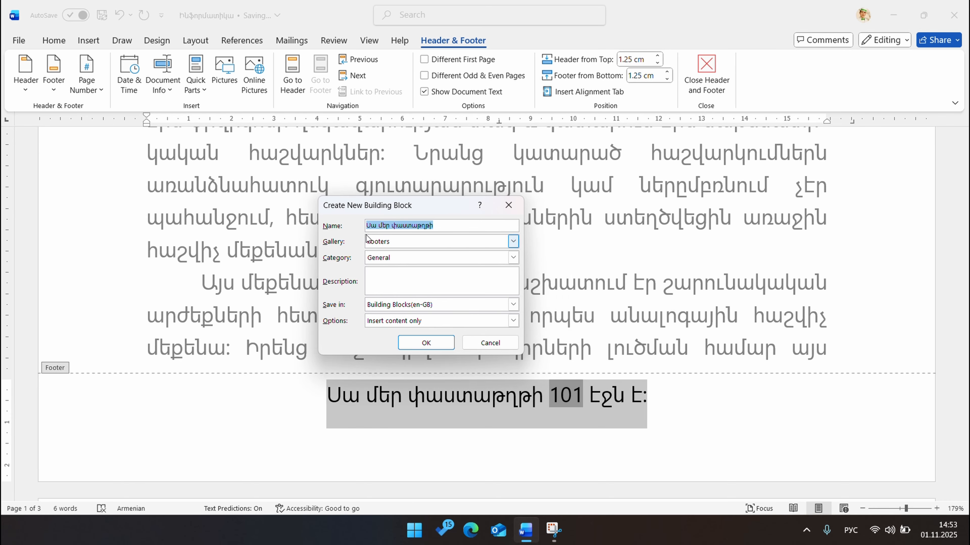
pyautogui.click(443, 228)
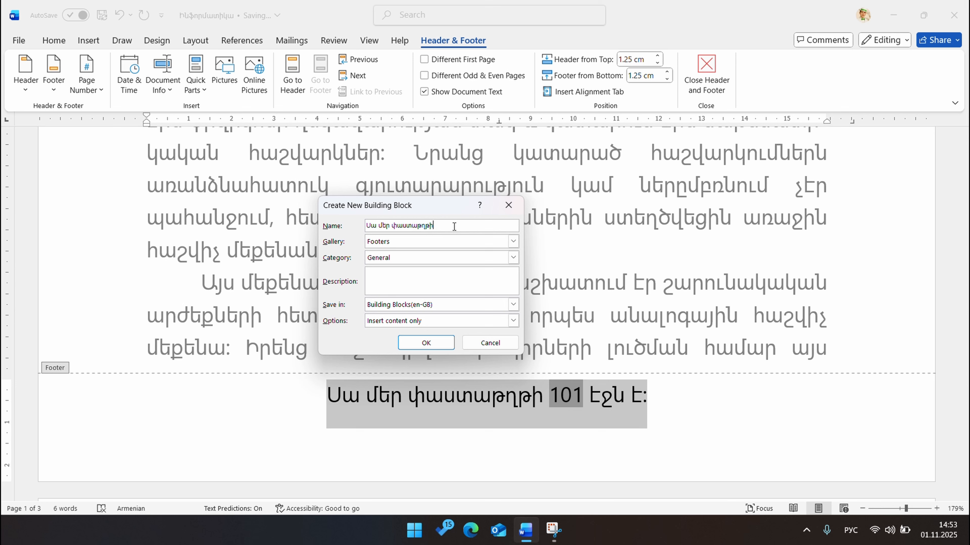
pyautogui.moveTo(463, 225); pyautogui.dragTo(366, 228)
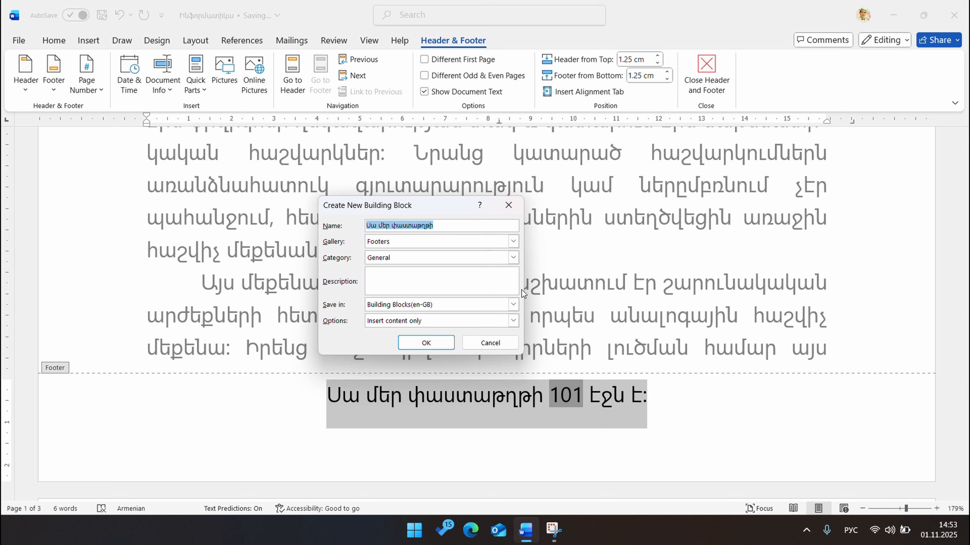
pyautogui.hotkey('alt', 'shift')
pyautogui.write('Ս')
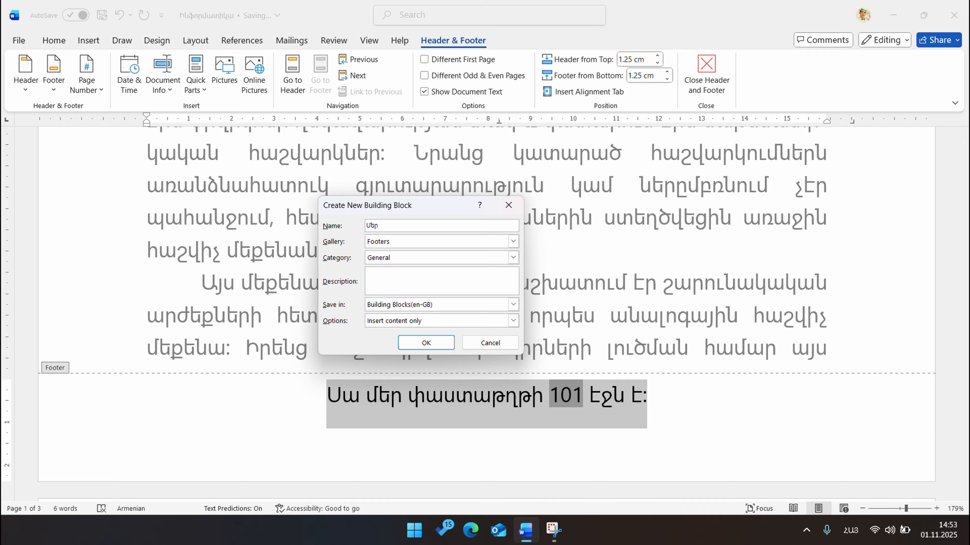
pyautogui.write('եր ձևանմուշը')
pyautogui.click(429, 342)
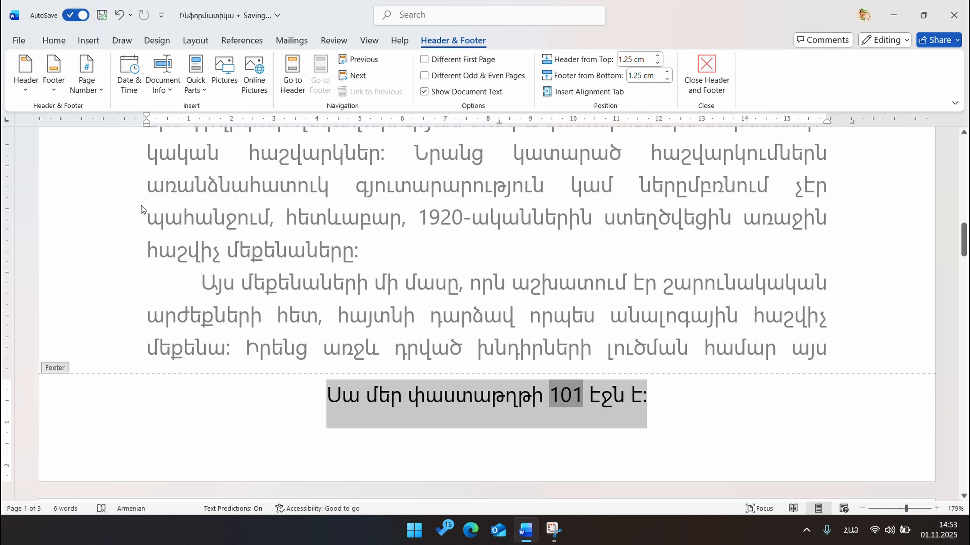
# Look for the saved footer "Մեր ձևանմուշը" in the General category at the end of the footer gallery.
pyautogui.click(58, 90)
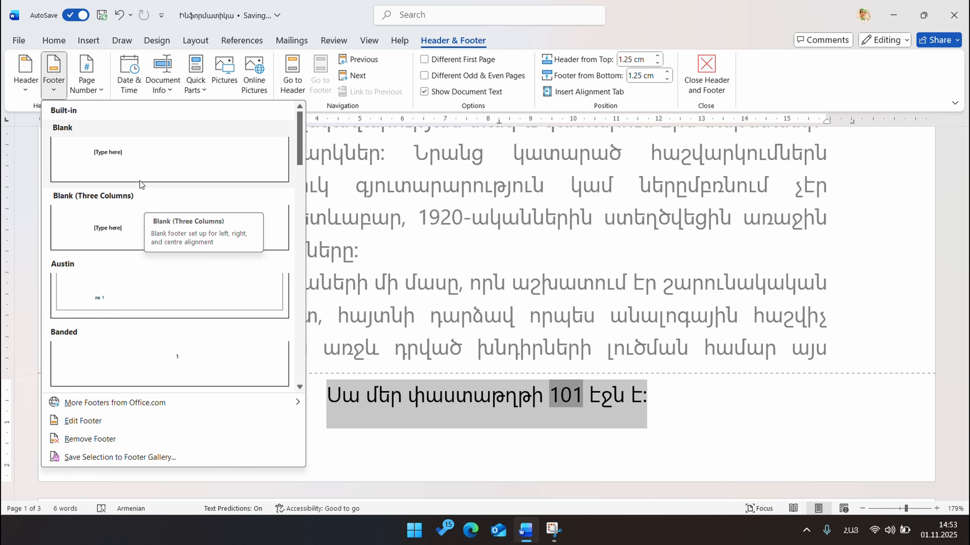
pyautogui.scroll(-3, 153, 189)
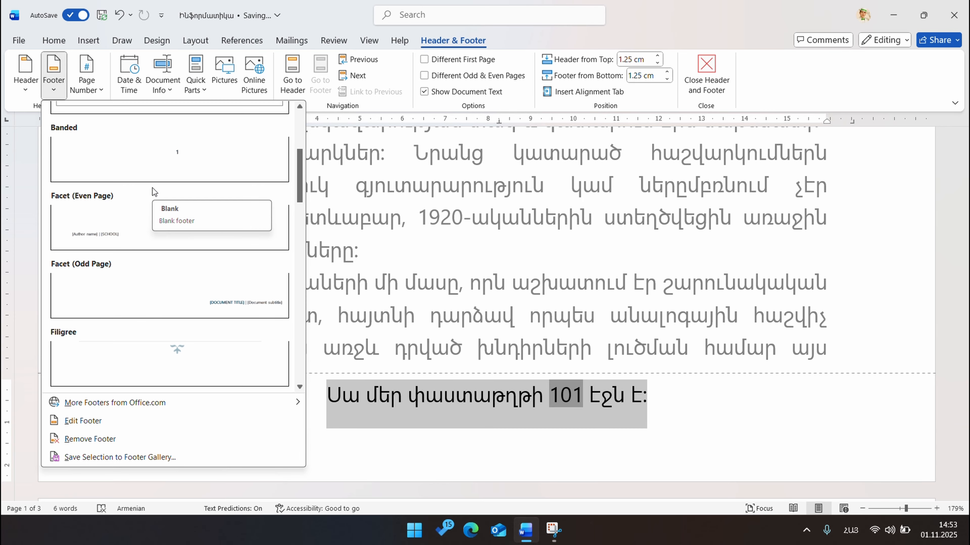
pyautogui.scroll(-9, 152, 187)
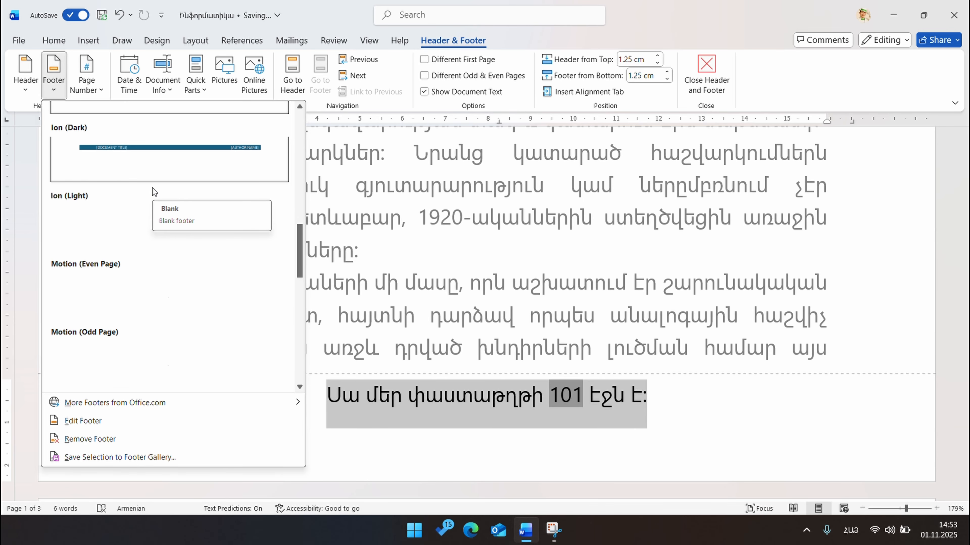
pyautogui.scroll(-5, 152, 188)
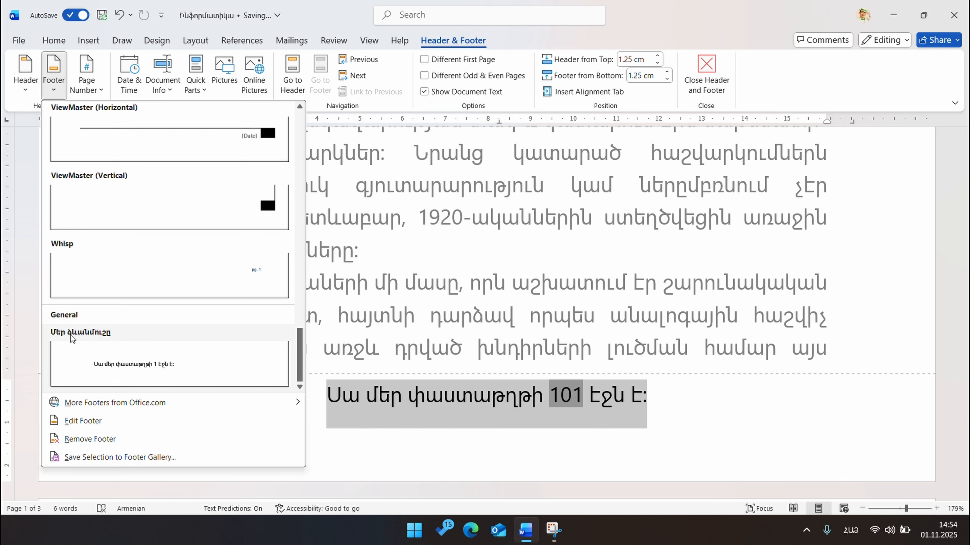
pyautogui.click(692, 438)
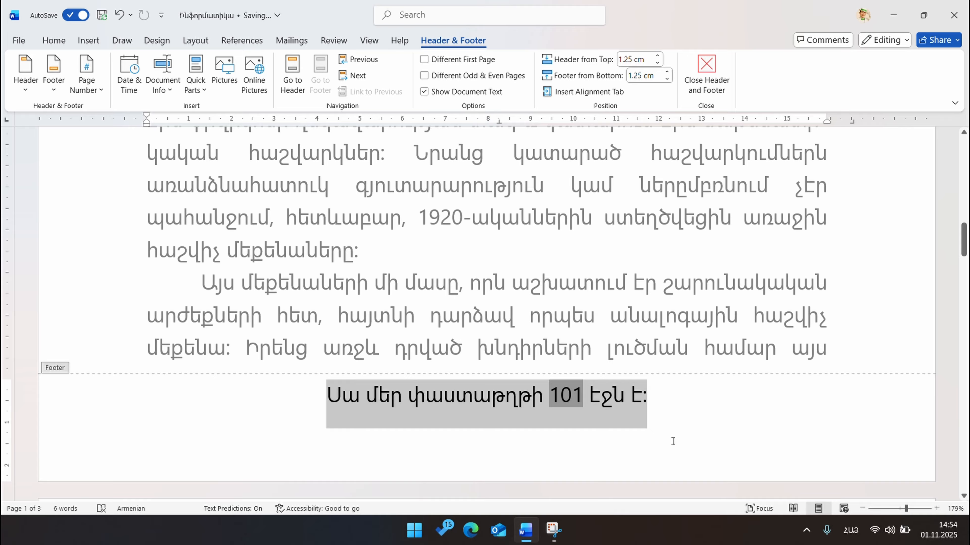
# Remove the footer from the document, close header and footer editing, and check the page ends for footer text.
pyautogui.click(54, 86)
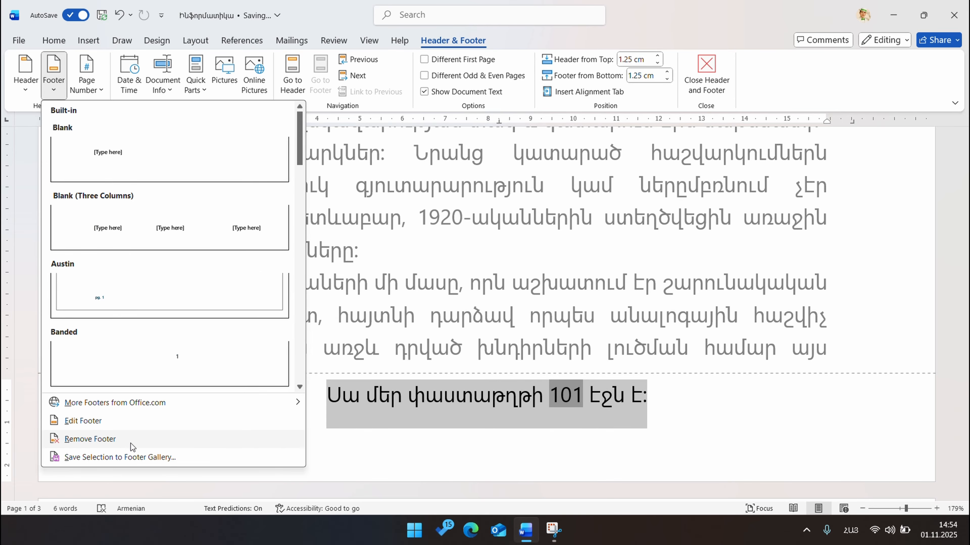
pyautogui.click(115, 443)
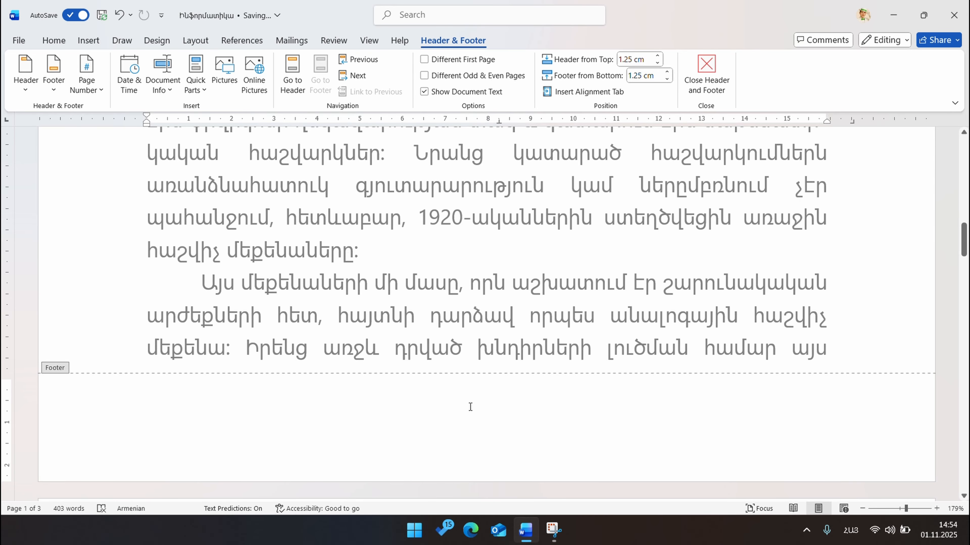
pyautogui.click(706, 77)
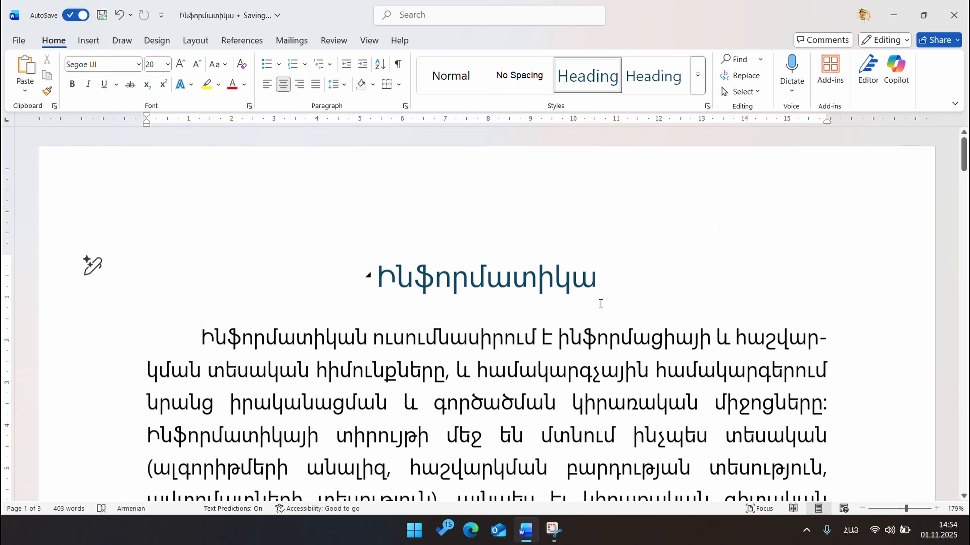
pyautogui.scroll(-15, 600, 303)
pyautogui.scroll(-5, 415, 308)
pyautogui.scroll(20, 415, 308)
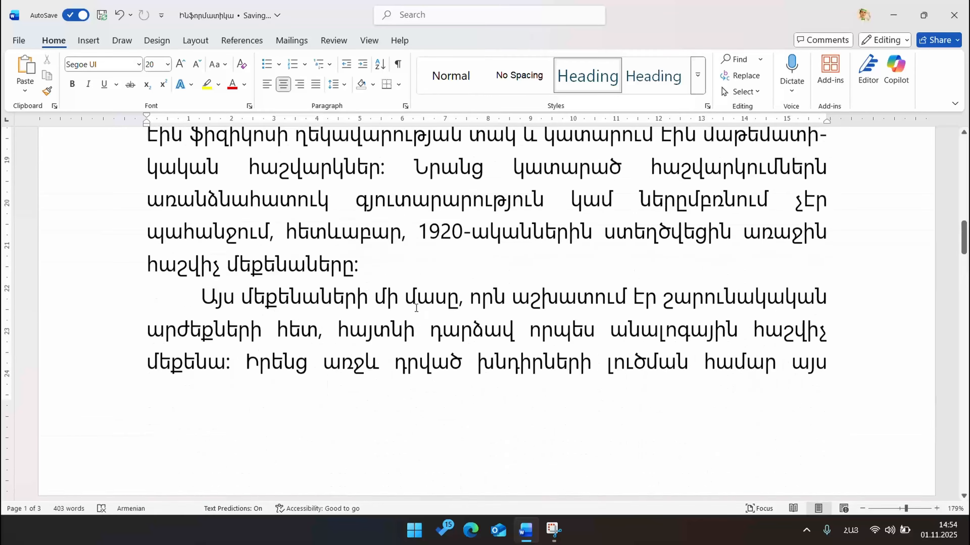
pyautogui.scroll(2, 414, 308)
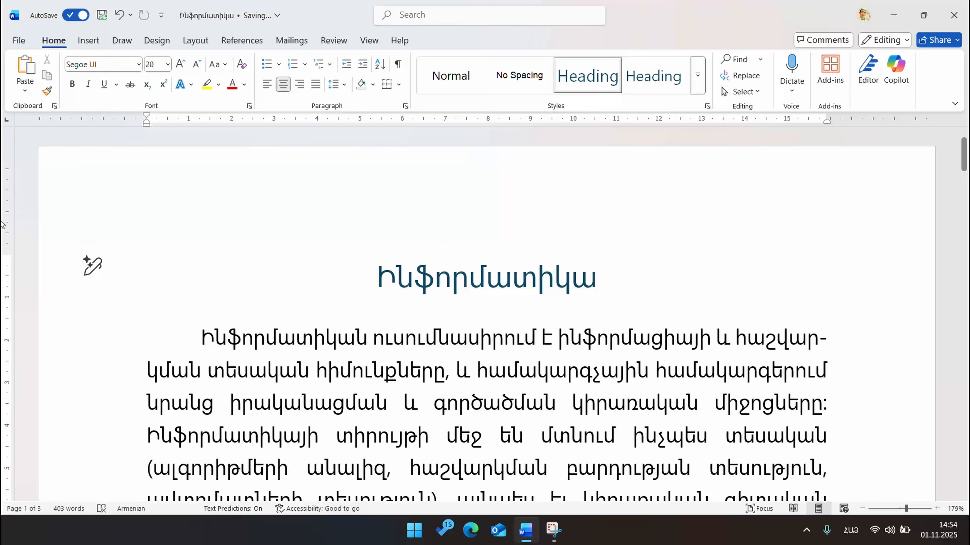
# Browse the footer gallery from the document body to look for the saved custom footer.
pyautogui.click(88, 40)
pyautogui.click(607, 90)
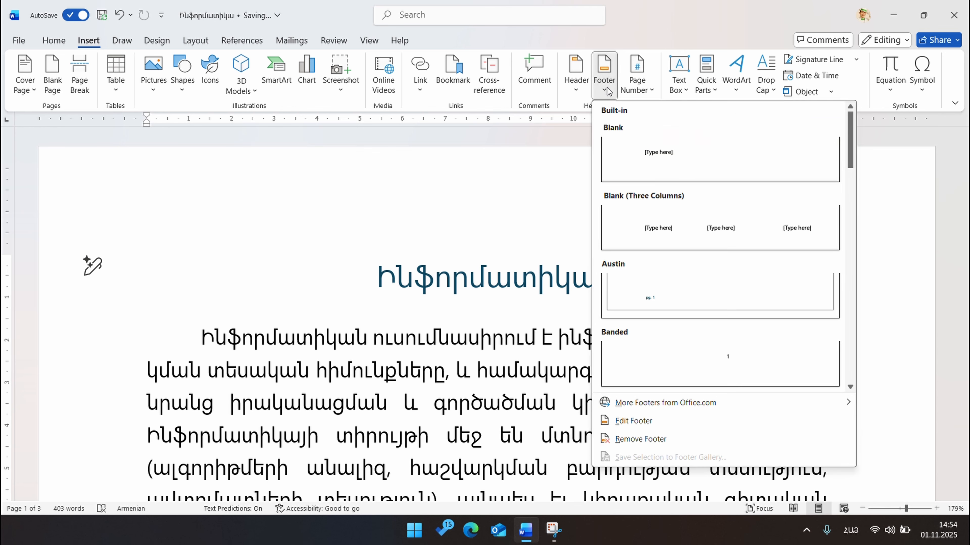
pyautogui.scroll(-10, 687, 273)
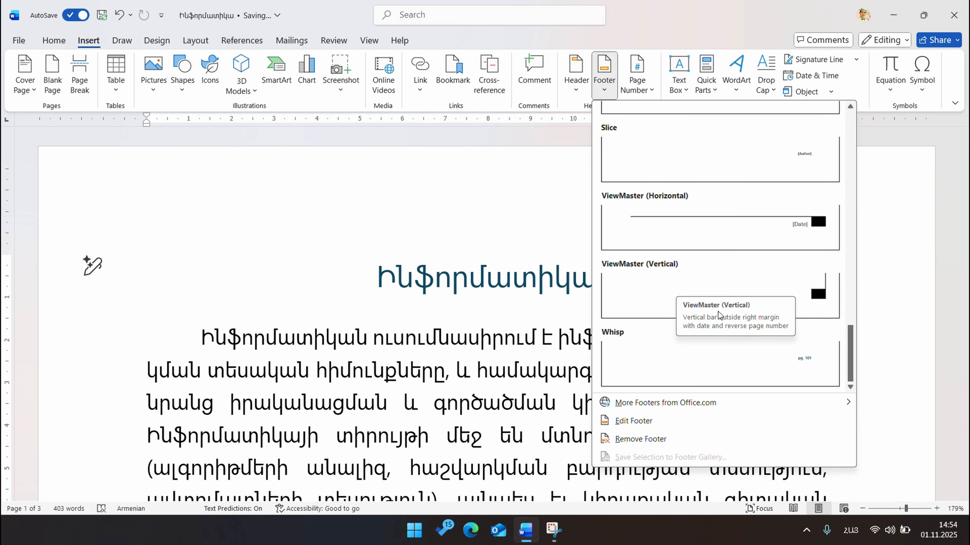
pyautogui.scroll(15, 718, 312)
pyautogui.scroll(-3, 771, 266)
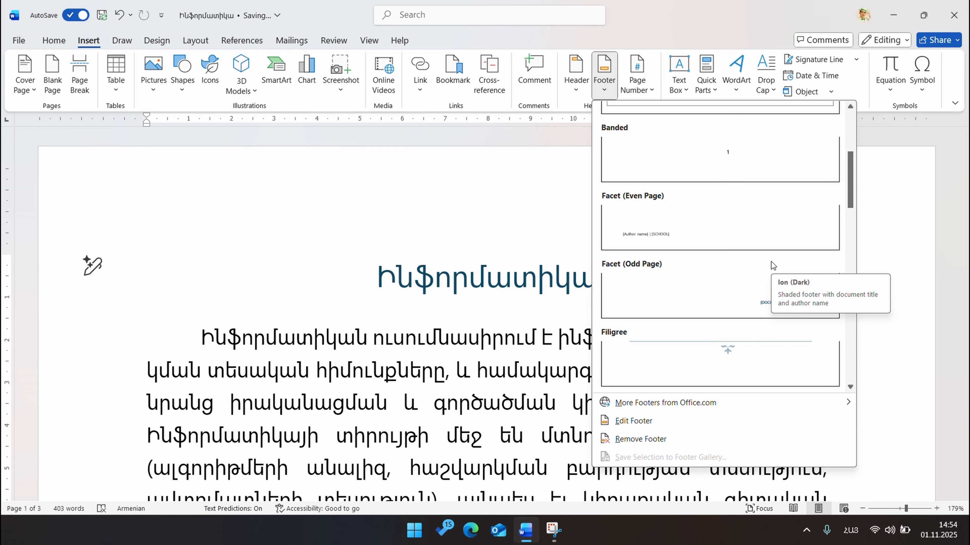
pyautogui.scroll(-10, 772, 264)
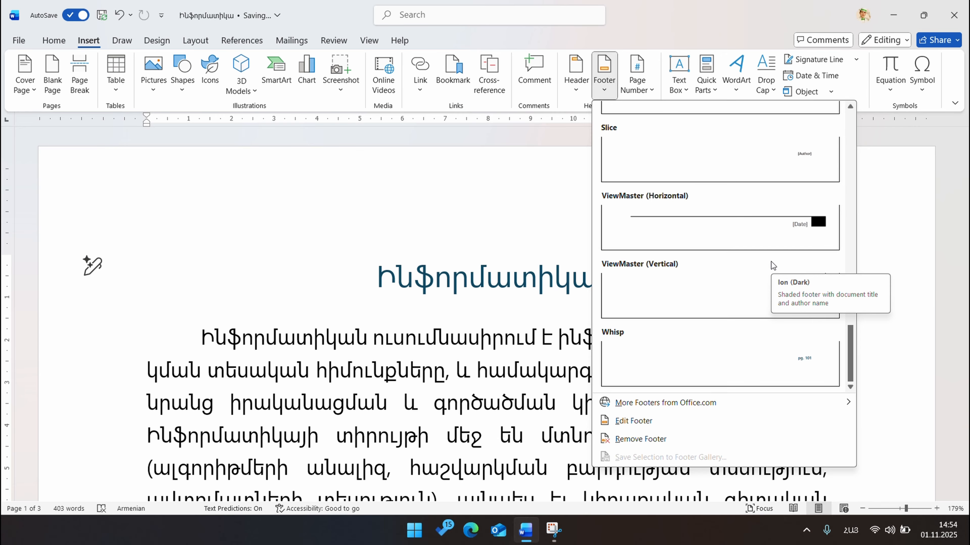
pyautogui.scroll(4, 822, 330)
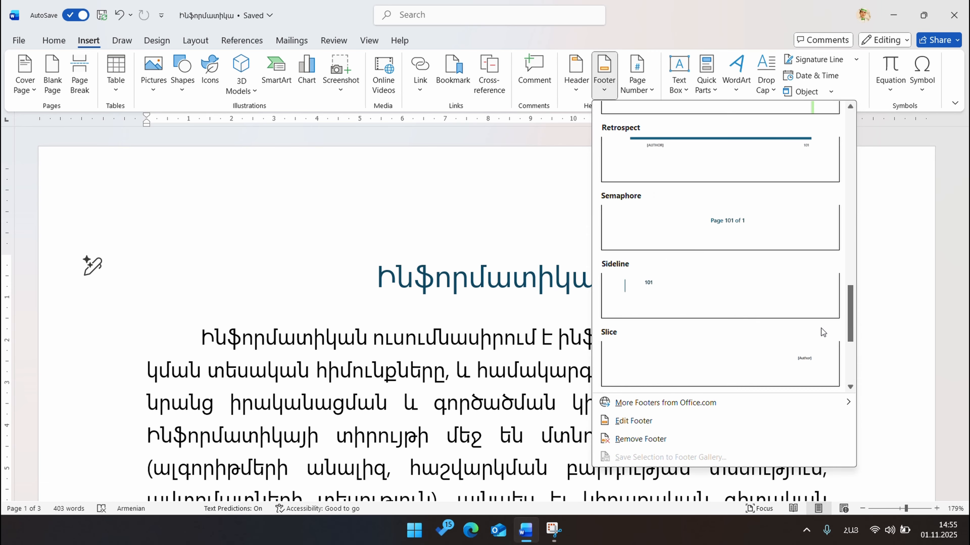
pyautogui.scroll(2, 821, 328)
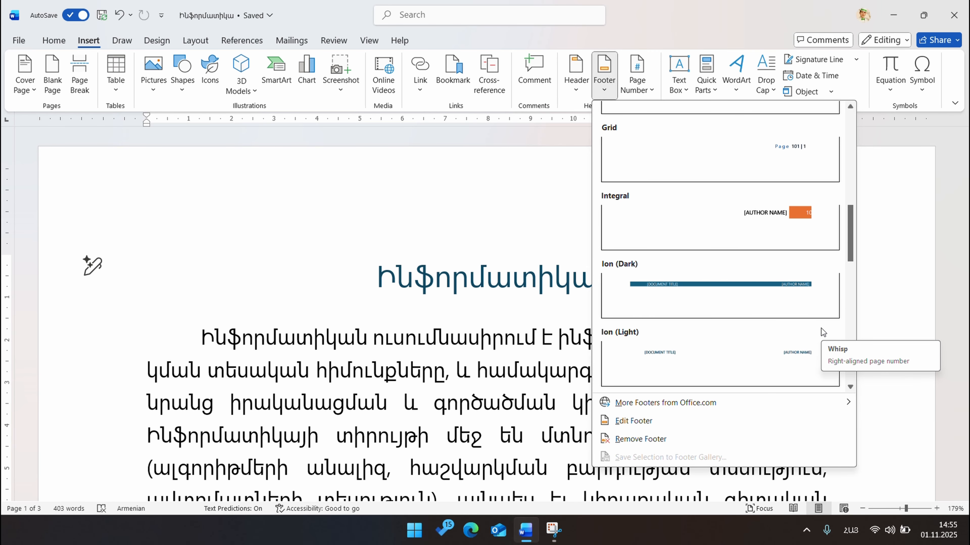
pyautogui.scroll(3, 822, 328)
pyautogui.scroll(5, 821, 328)
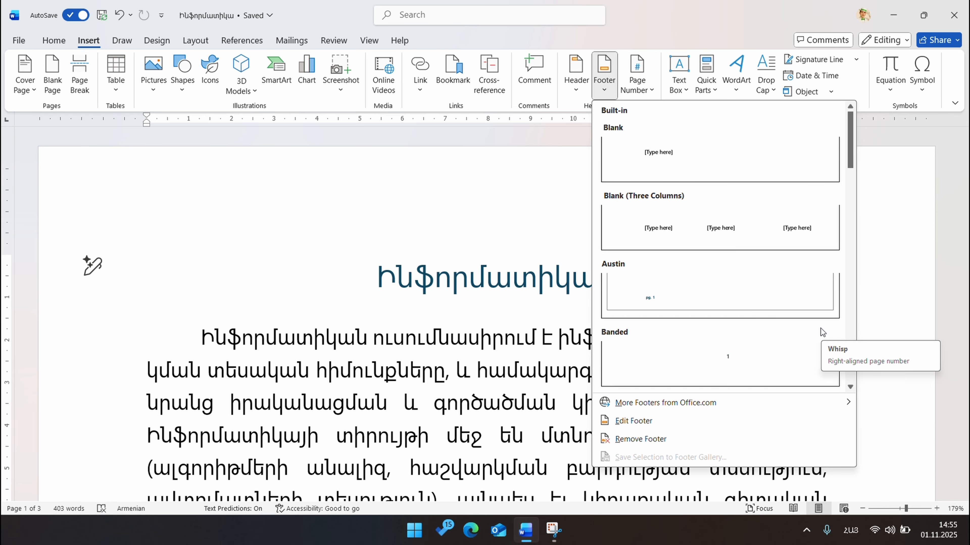
pyautogui.click(608, 66)
pyautogui.click(608, 67)
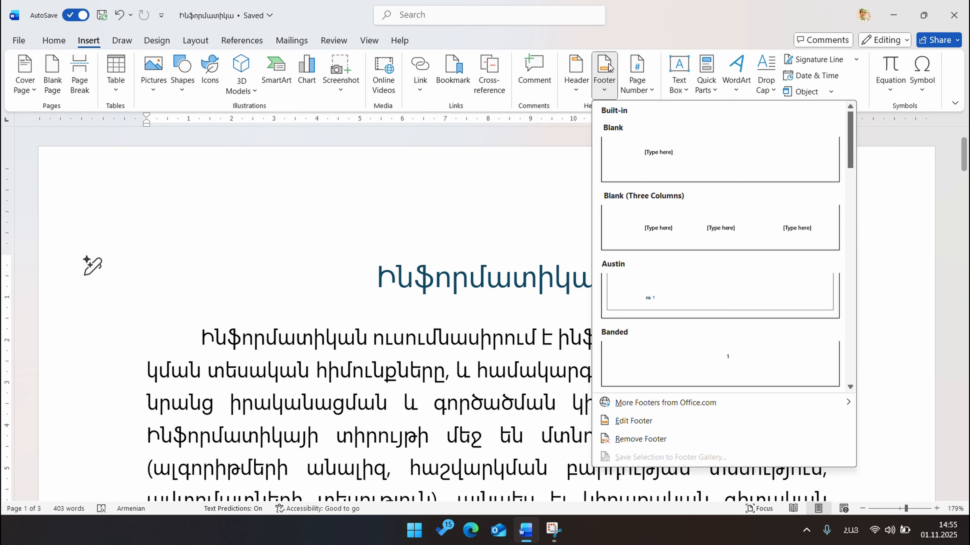
pyautogui.click(609, 68)
pyautogui.click(609, 70)
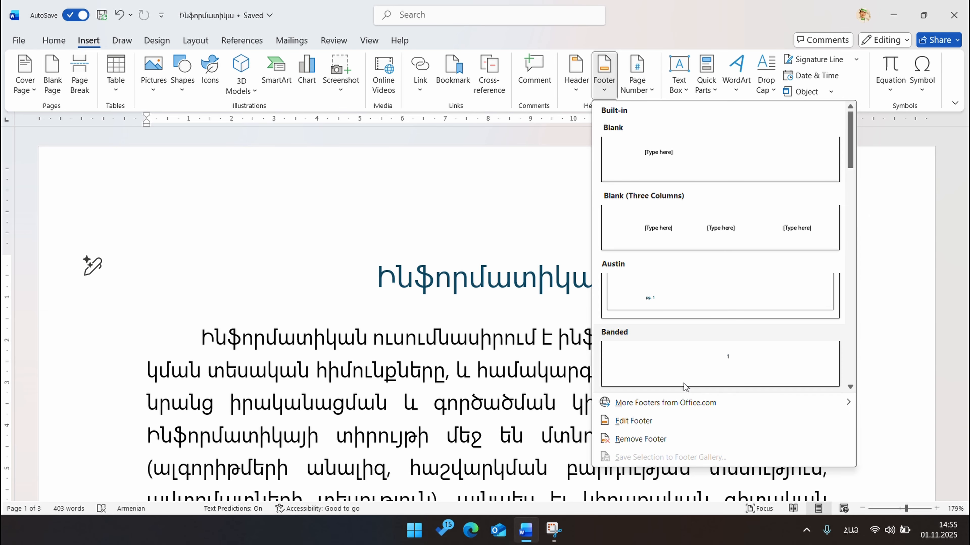
# Open the footer for editing, check its gallery for "Մեր ձևանմուշը", and return to the document body.
pyautogui.click(672, 420)
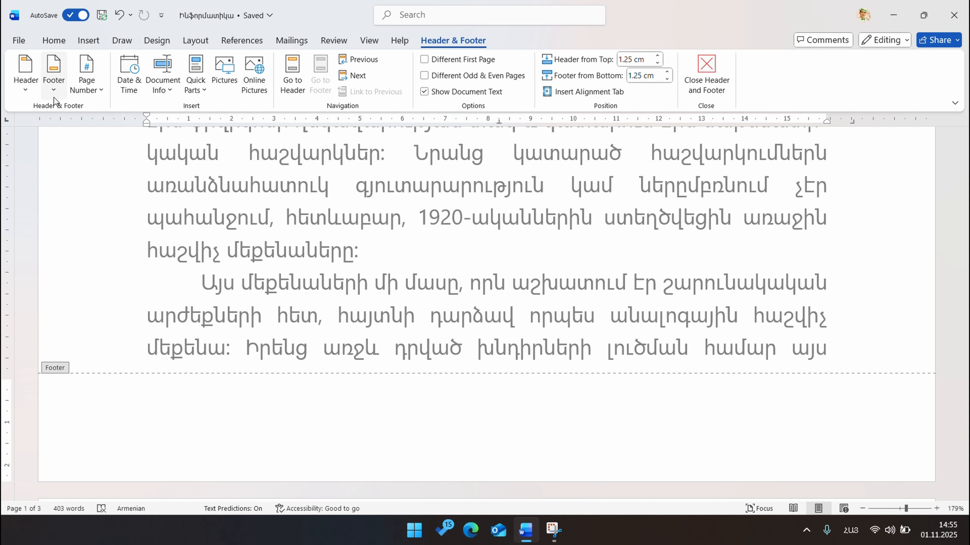
pyautogui.click(54, 74)
pyautogui.scroll(-10, 155, 246)
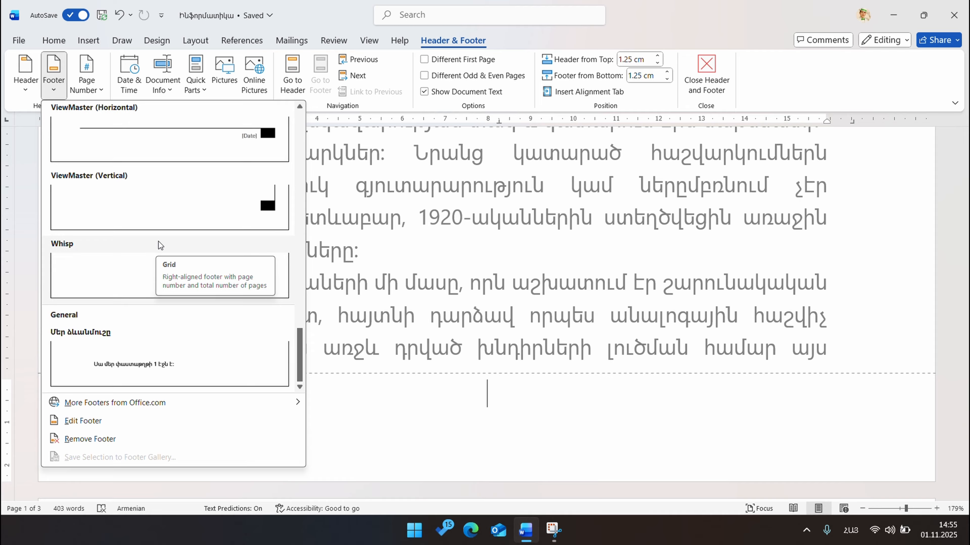
pyautogui.click(403, 253)
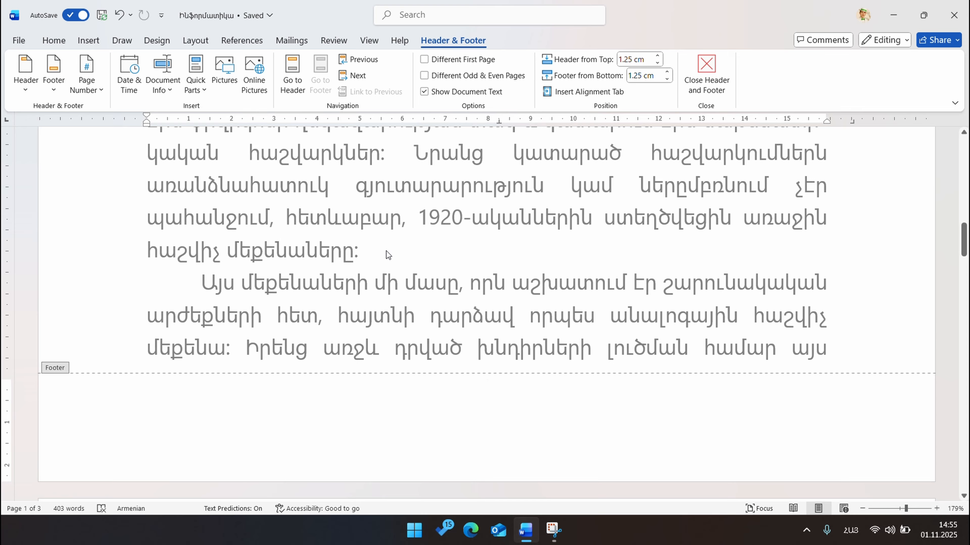
pyautogui.doubleClick(385, 247)
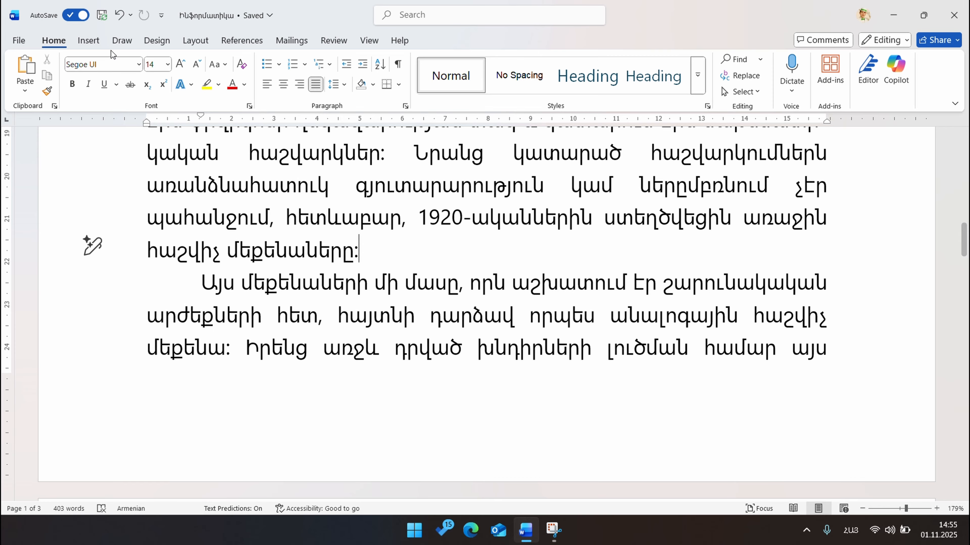
pyautogui.click(88, 40)
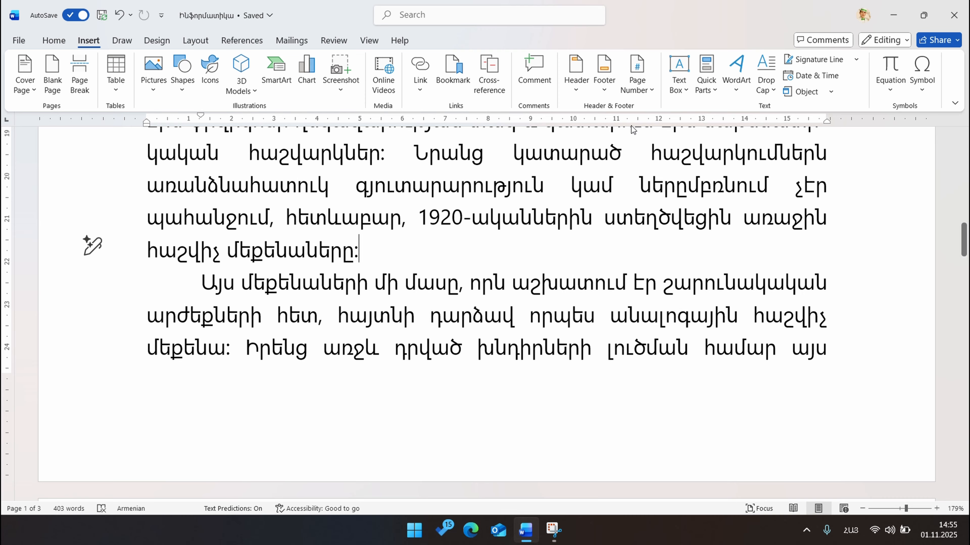
# Browse the footer gallery and the additional Office.com footers from the document body, looking for the saved custom footer.
pyautogui.click(604, 78)
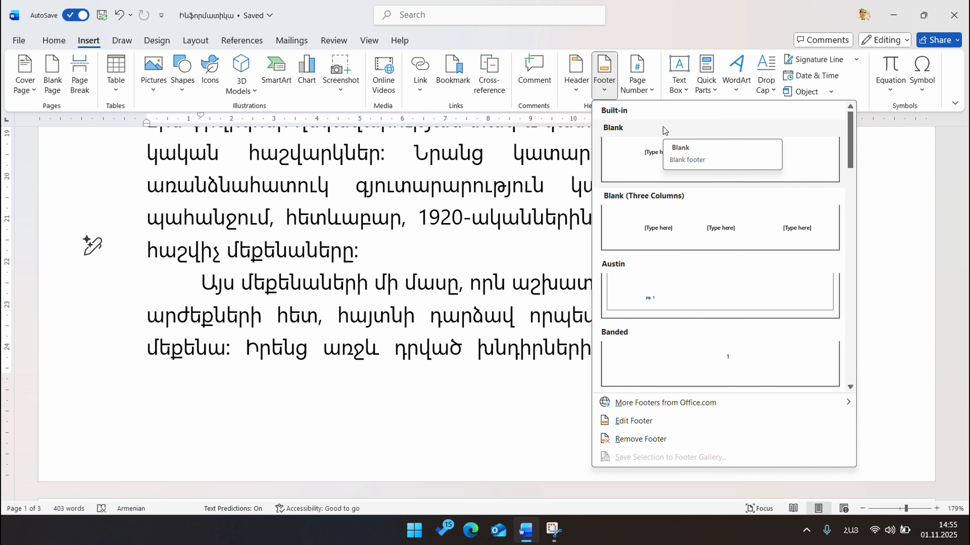
pyautogui.scroll(-6, 713, 282)
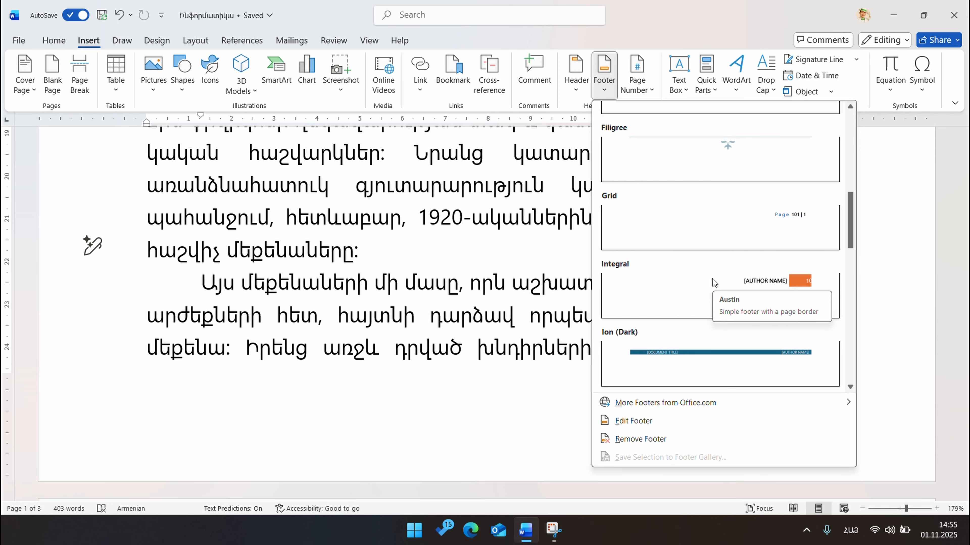
pyautogui.scroll(-3, 713, 282)
pyautogui.scroll(-4, 713, 283)
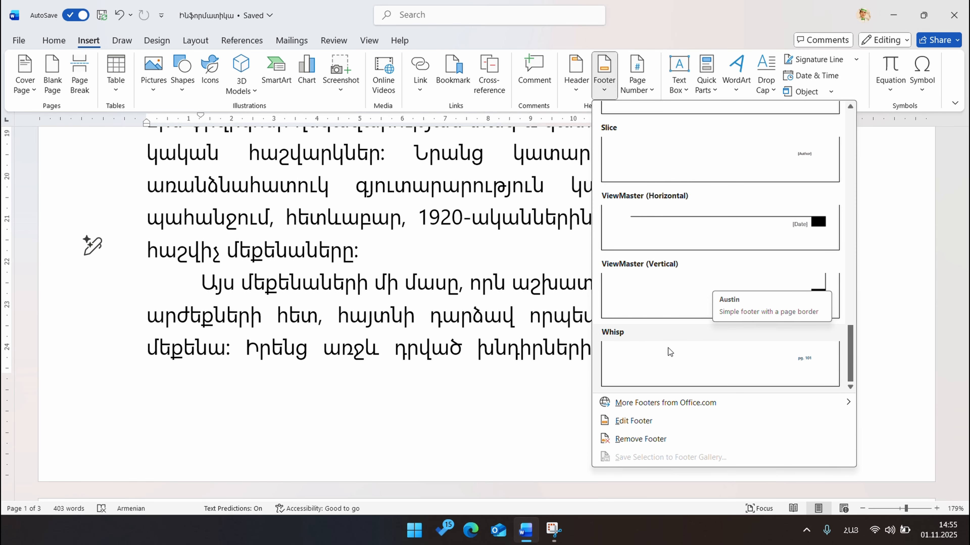
pyautogui.moveTo(654, 406)
pyautogui.scroll(10, 755, 316)
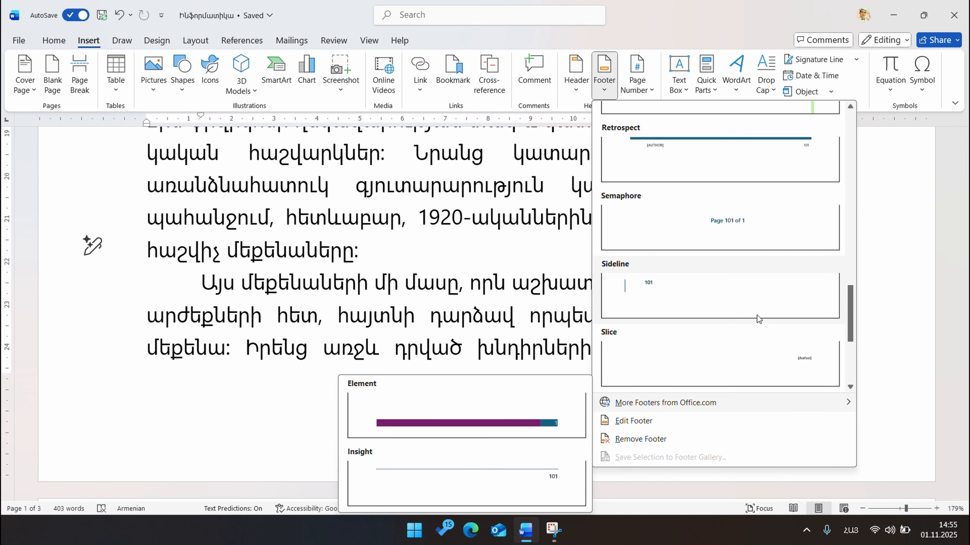
pyautogui.click(439, 448)
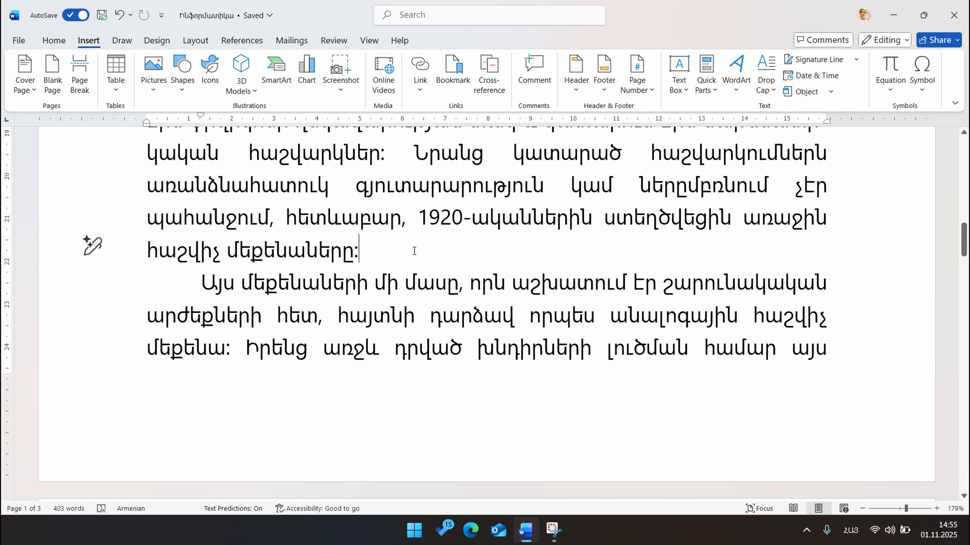
# Open the footer for editing, insert the saved "Մեր ձևանմուշը" footer from the General category, and return to the document body.
pyautogui.click(52, 45)
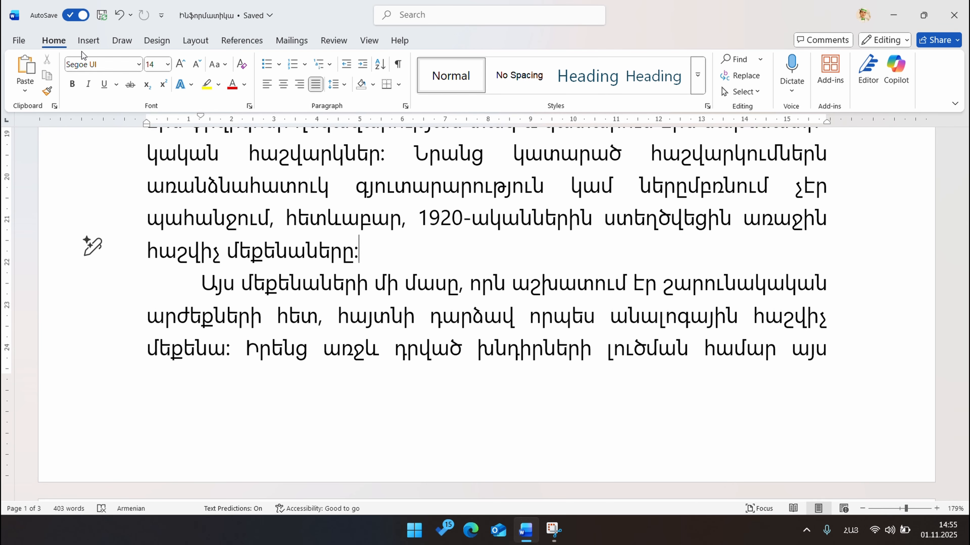
pyautogui.click(90, 40)
pyautogui.click(604, 76)
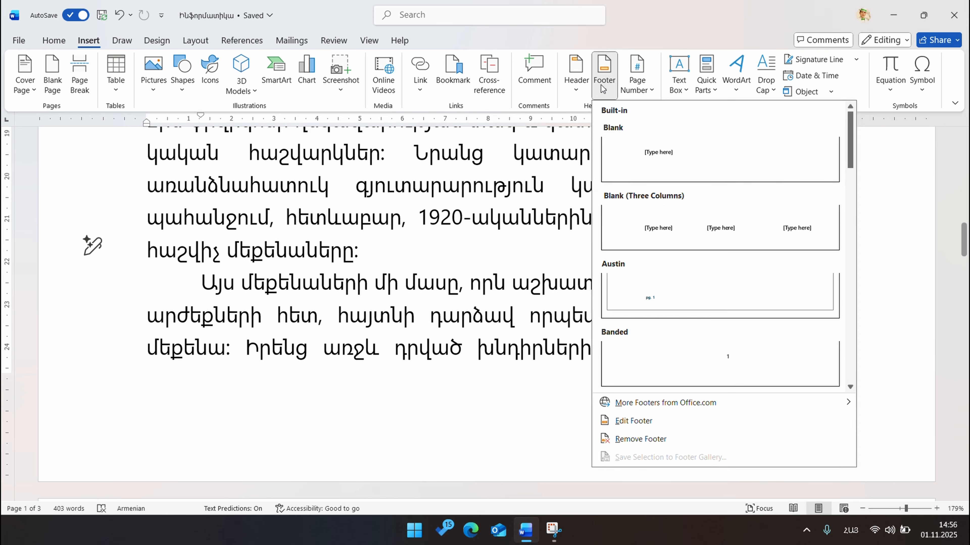
pyautogui.click(633, 420)
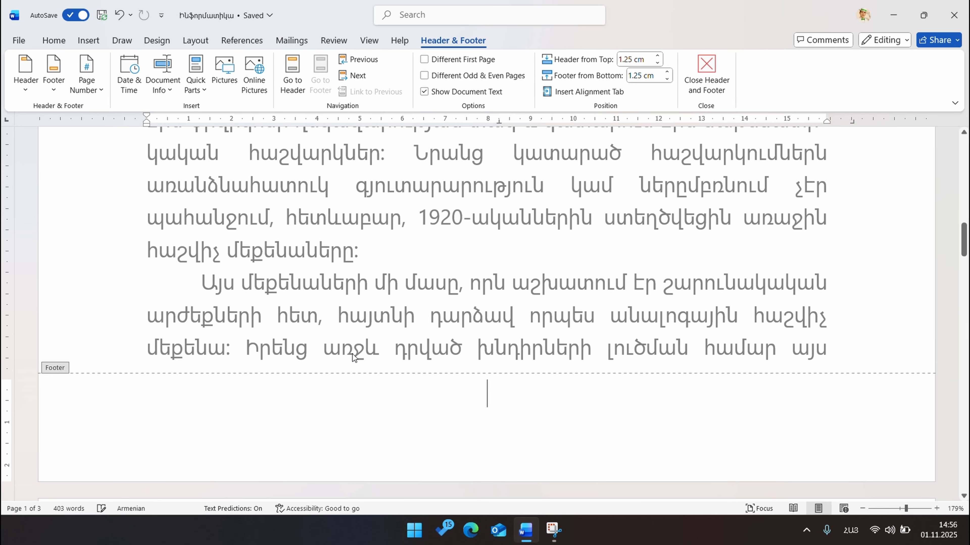
pyautogui.click(53, 84)
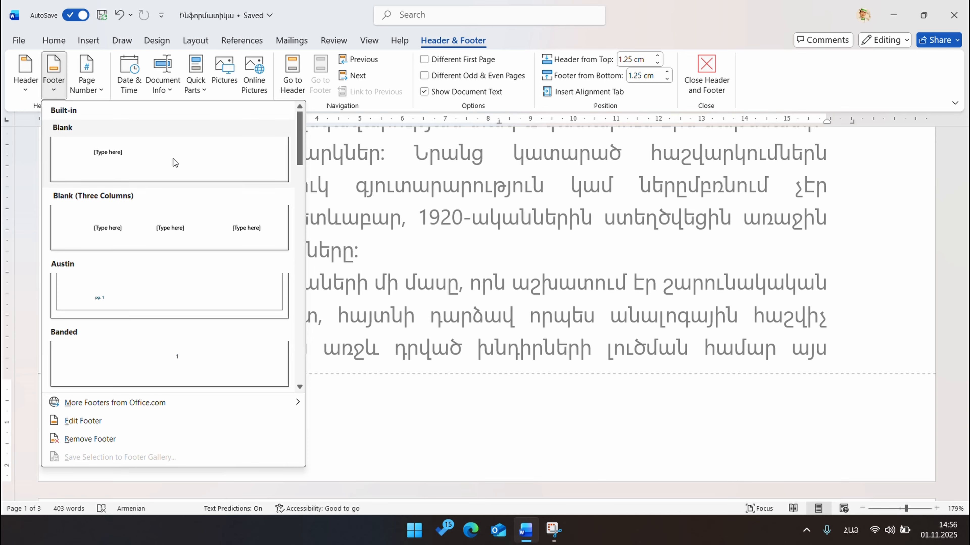
pyautogui.scroll(-15, 149, 222)
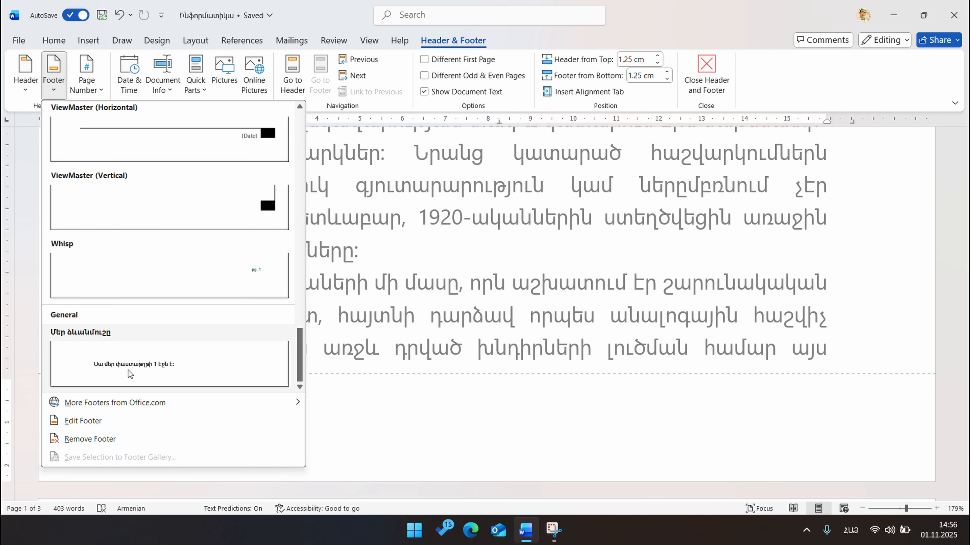
pyautogui.click(170, 359)
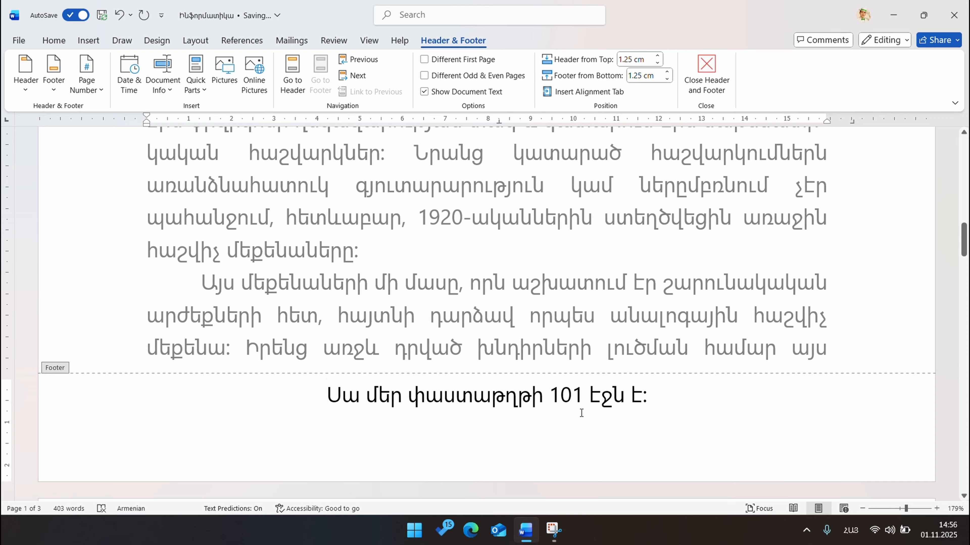
pyautogui.click(693, 406)
pyautogui.doubleClick(413, 254)
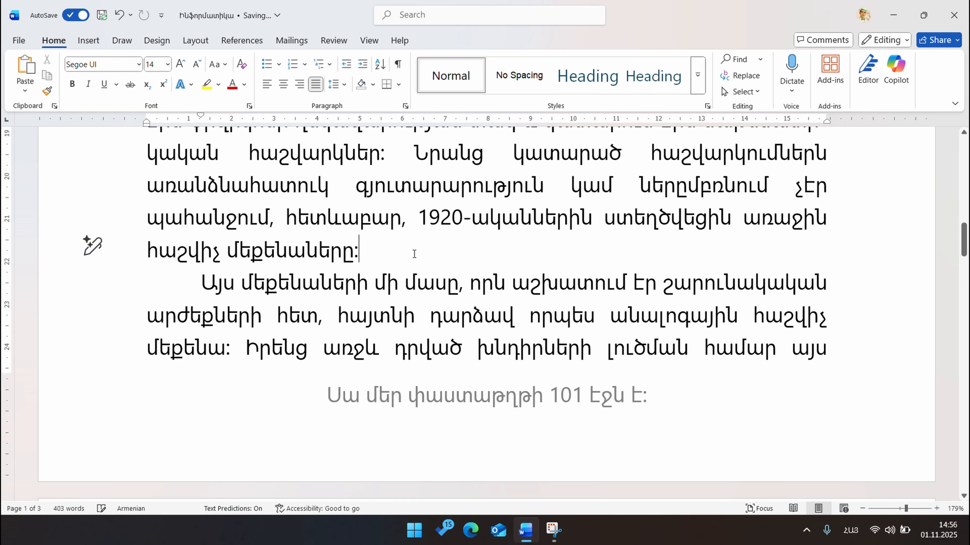
# Examine the footer text and page number at the end of each page of the document.
pyautogui.scroll(-2, 644, 284)
pyautogui.scroll(-15, 644, 285)
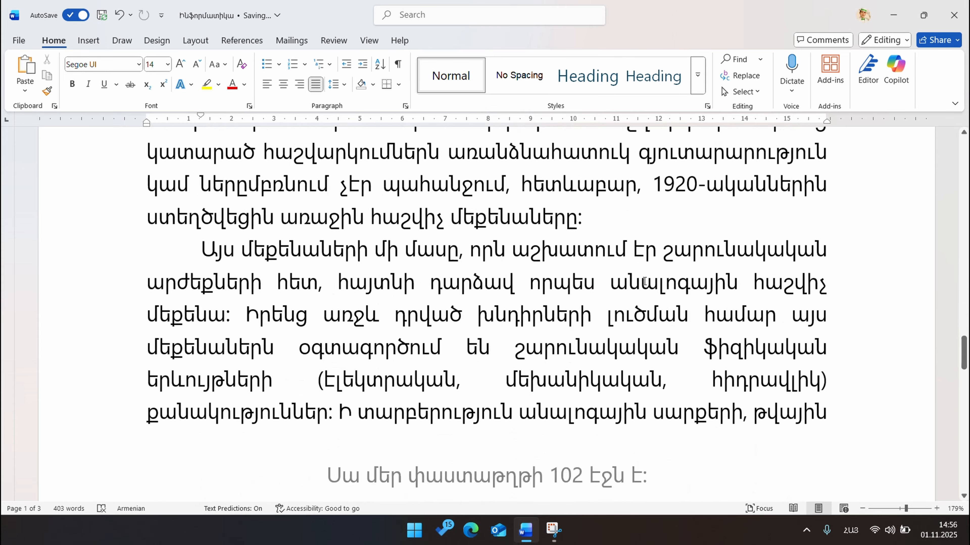
pyautogui.scroll(3, 643, 285)
pyautogui.scroll(-12, 459, 325)
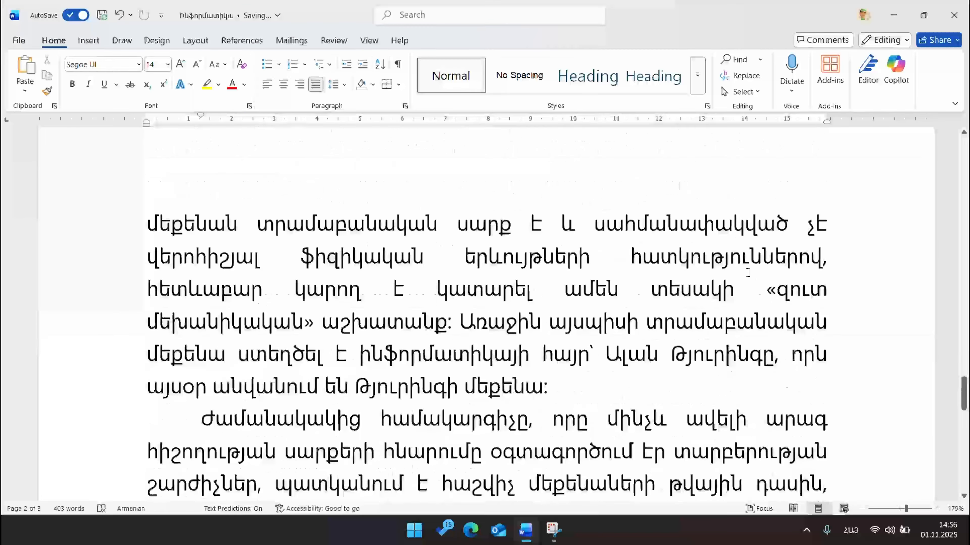
pyautogui.scroll(-8, 747, 272)
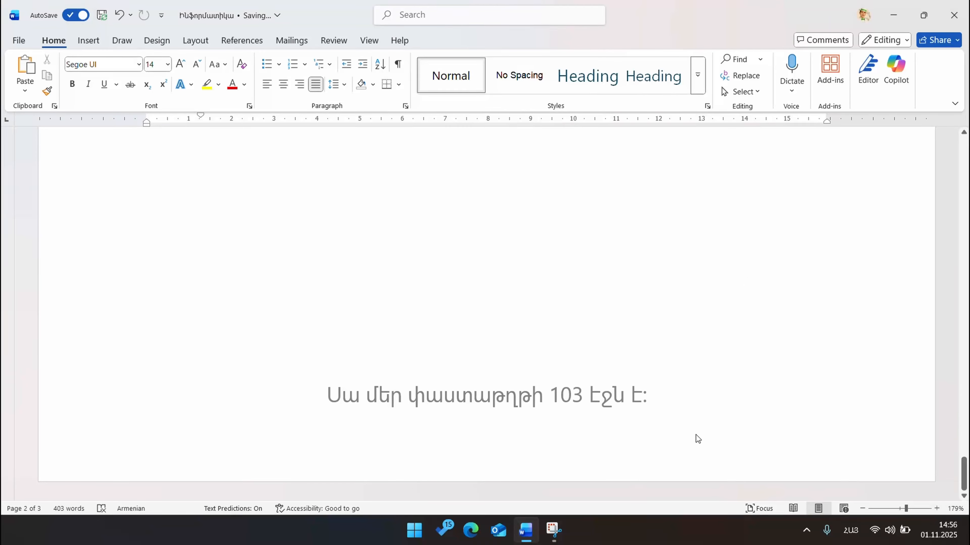
pyautogui.scroll(20, 536, 437)
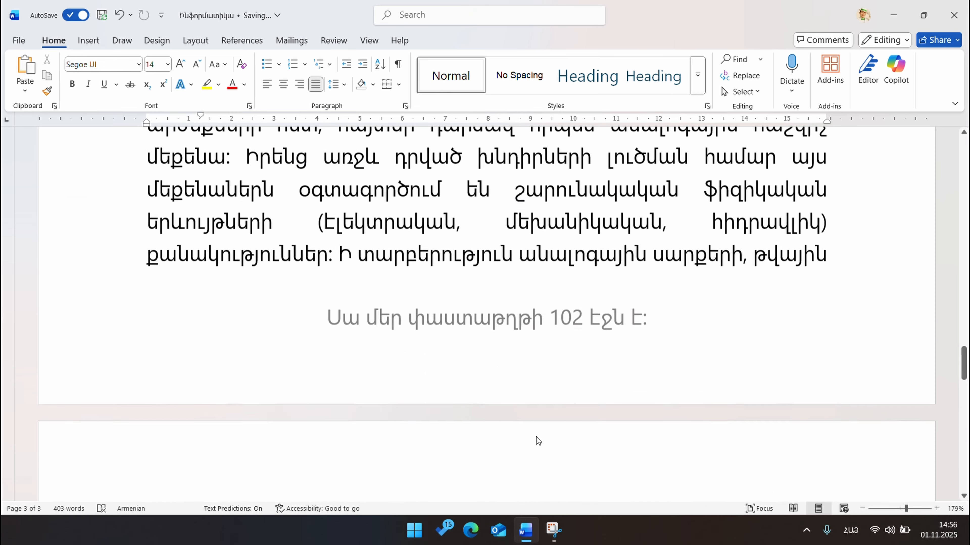
pyautogui.scroll(20, 537, 436)
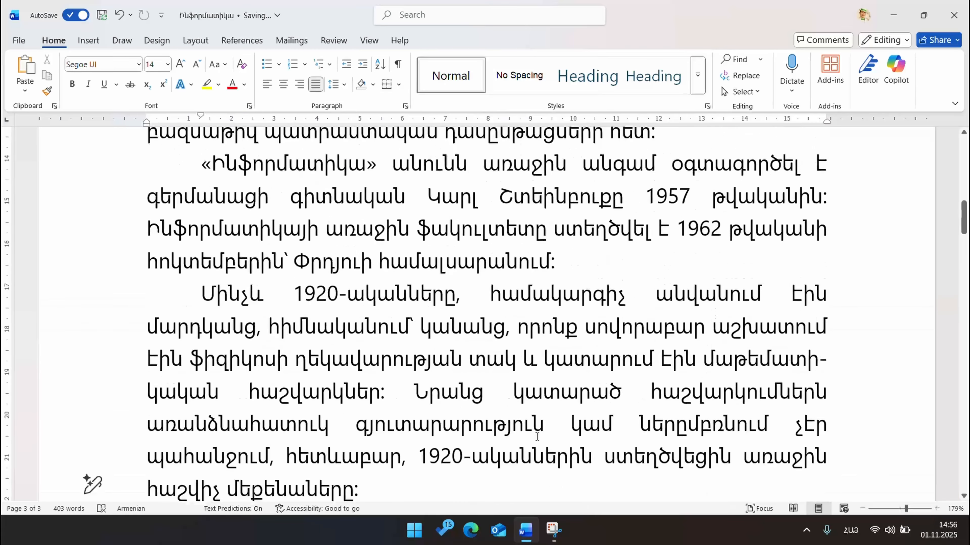
pyautogui.scroll(5, 537, 437)
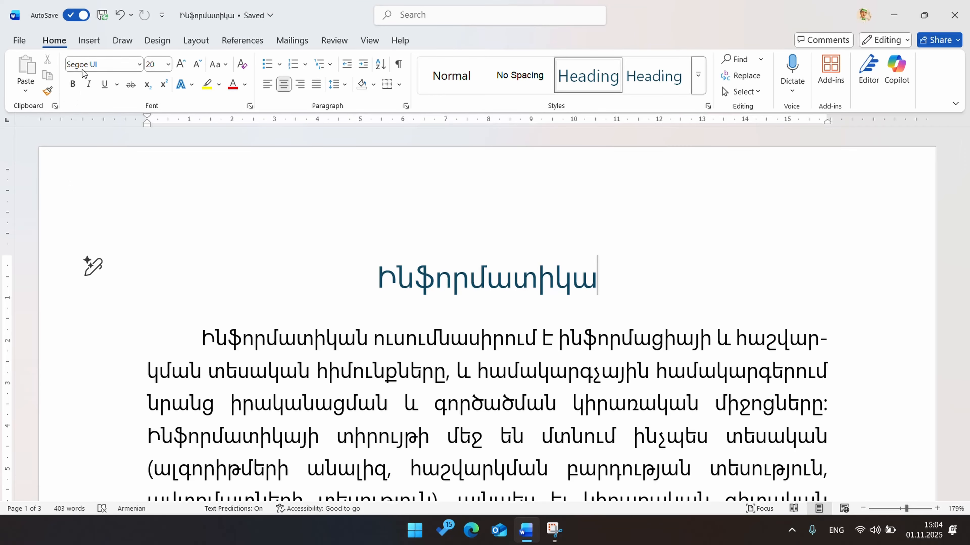
# Open the empty footer for editing and insert the custom "Մեր ձևանմուշը" footer from the General category of the gallery.
pyautogui.click(90, 40)
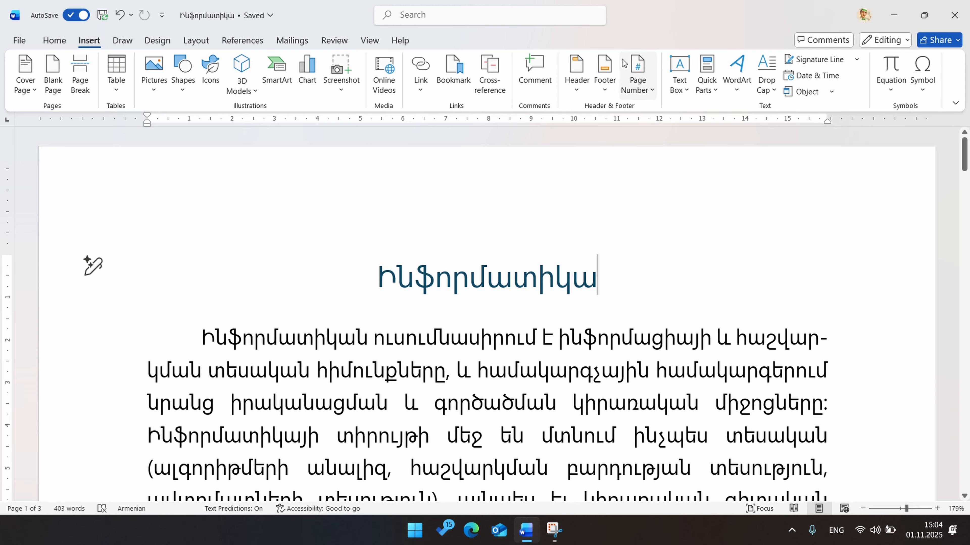
pyautogui.click(606, 86)
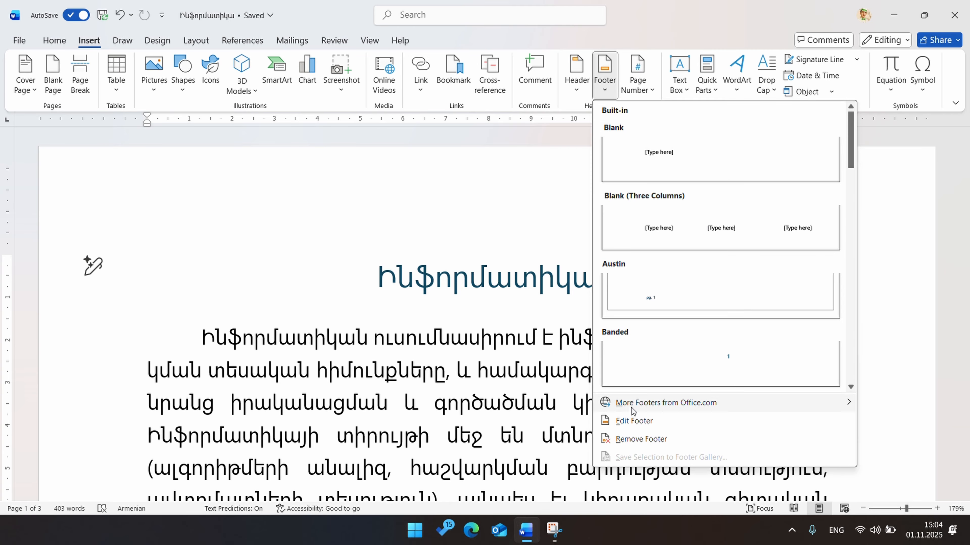
pyautogui.click(645, 421)
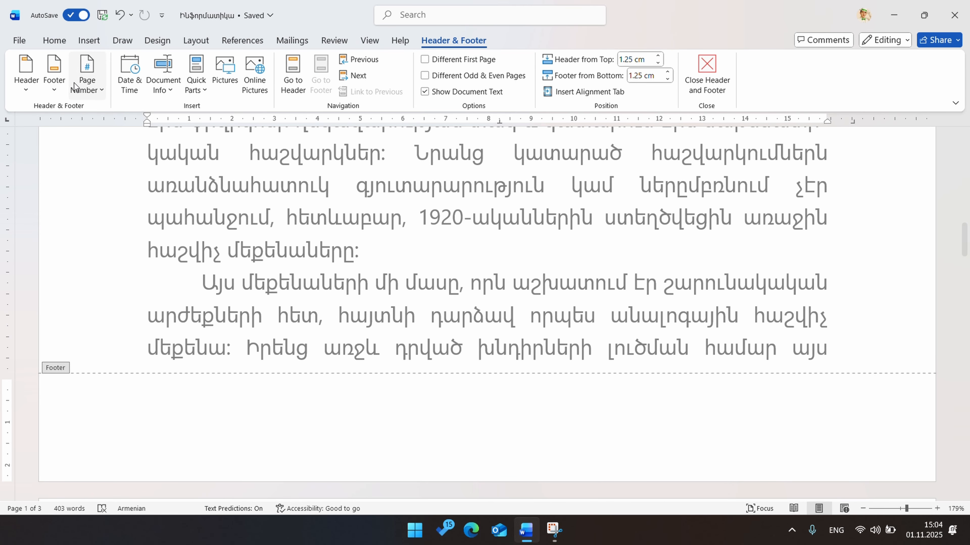
pyautogui.click(54, 74)
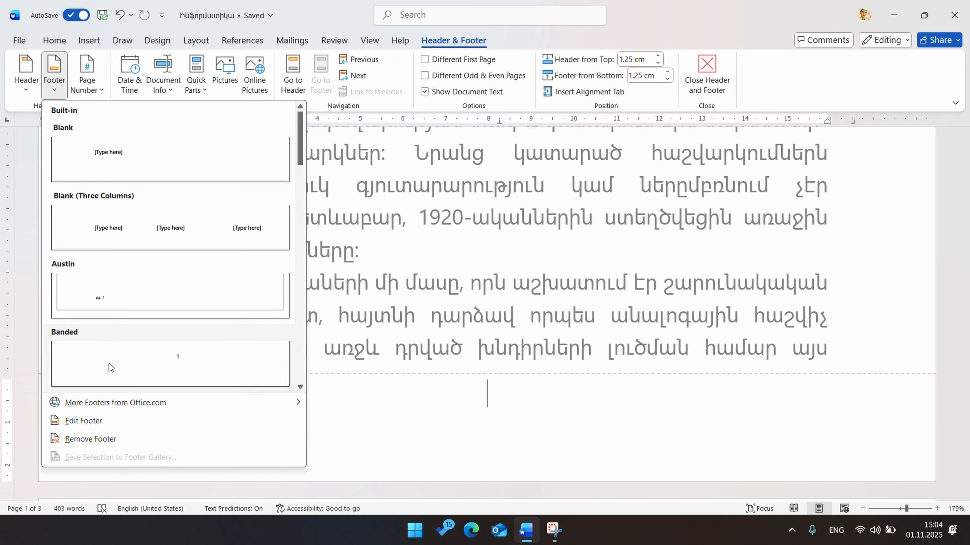
pyautogui.scroll(-10, 125, 299)
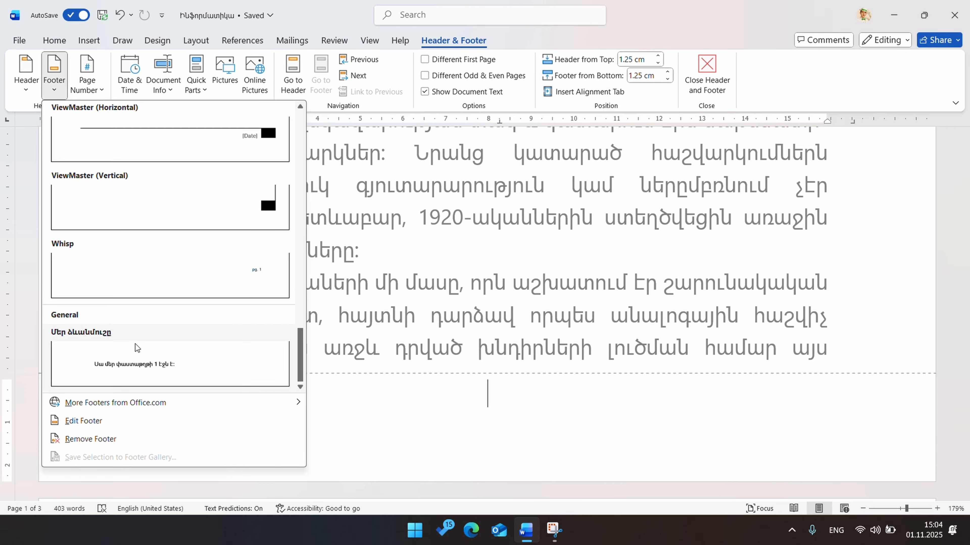
pyautogui.click(169, 364)
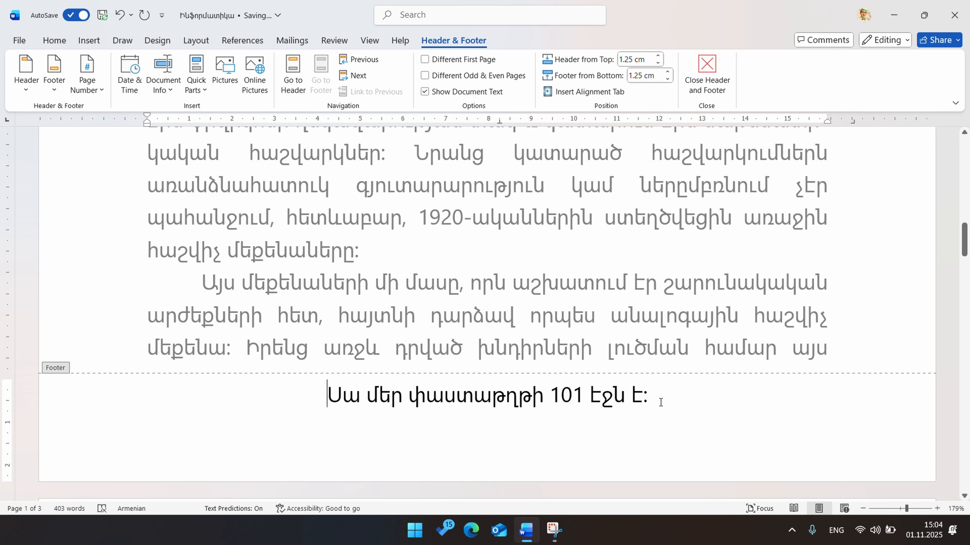
# Check the inserted footer on all the pages, and leave footer editing by returning to the title on the first page.
pyautogui.scroll(-20, 652, 388)
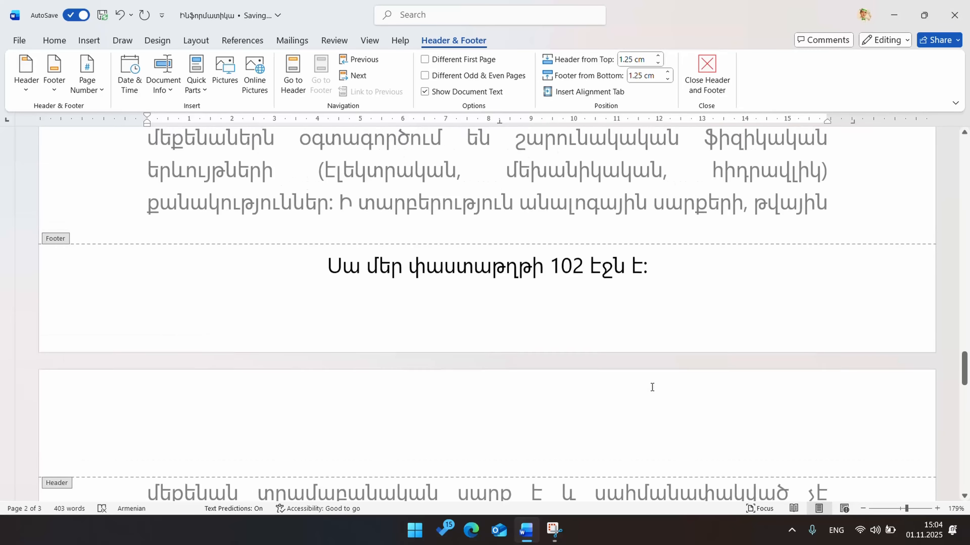
pyautogui.scroll(5, 652, 387)
pyautogui.scroll(-4, 651, 387)
pyautogui.scroll(-20, 652, 387)
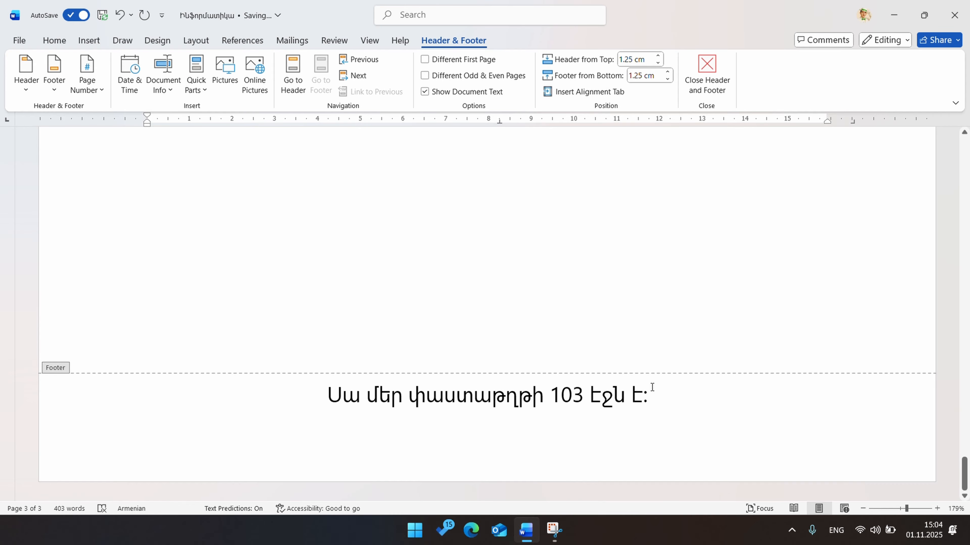
pyautogui.scroll(15, 652, 387)
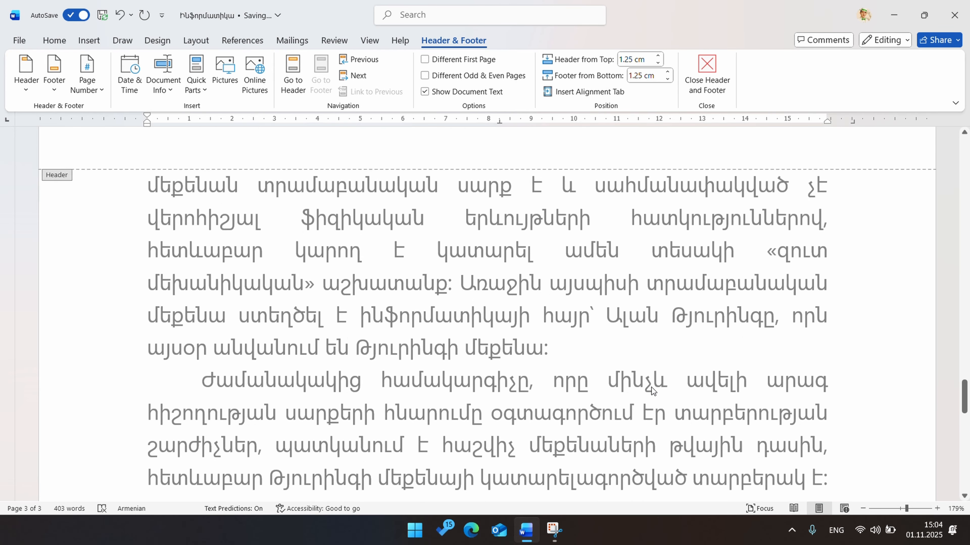
pyautogui.scroll(8, 652, 387)
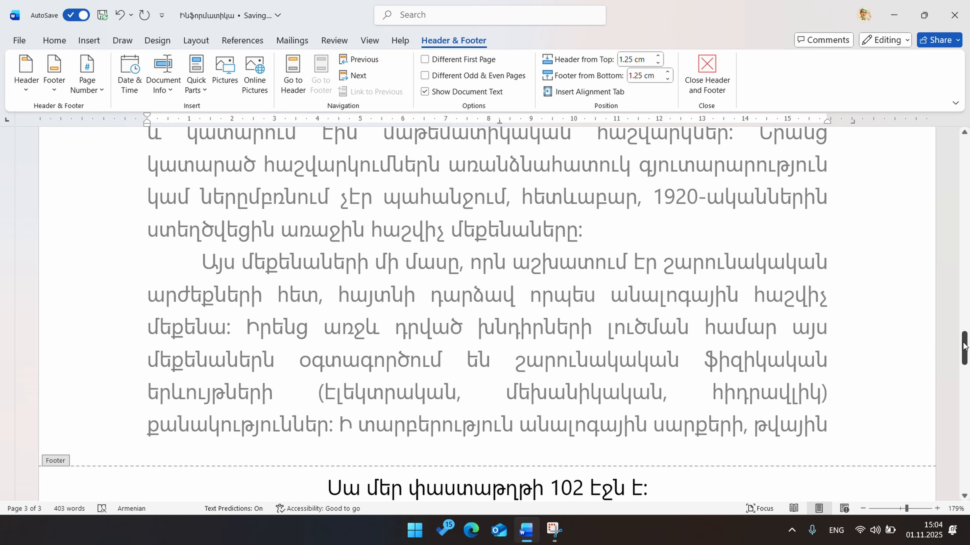
pyautogui.moveTo(963, 347); pyautogui.dragTo(964, 153)
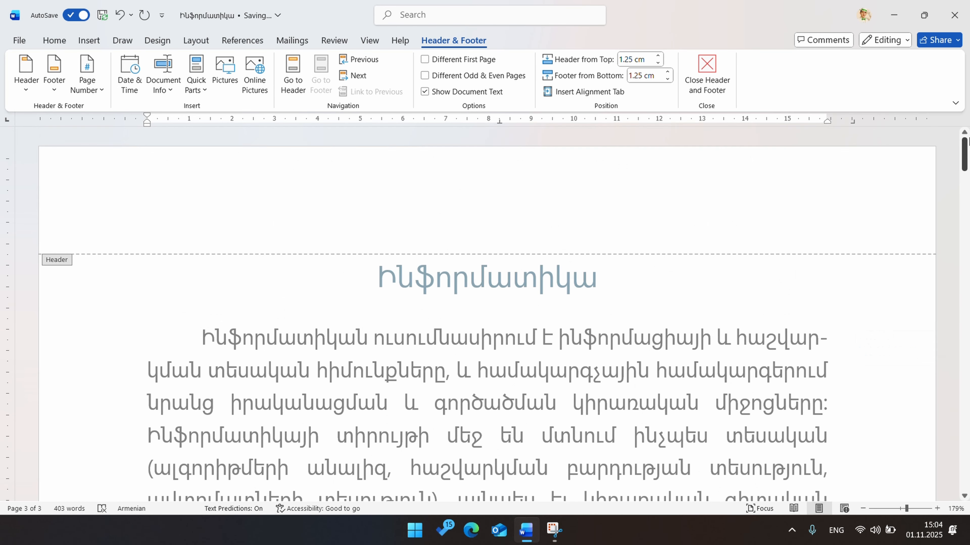
pyautogui.doubleClick(651, 290)
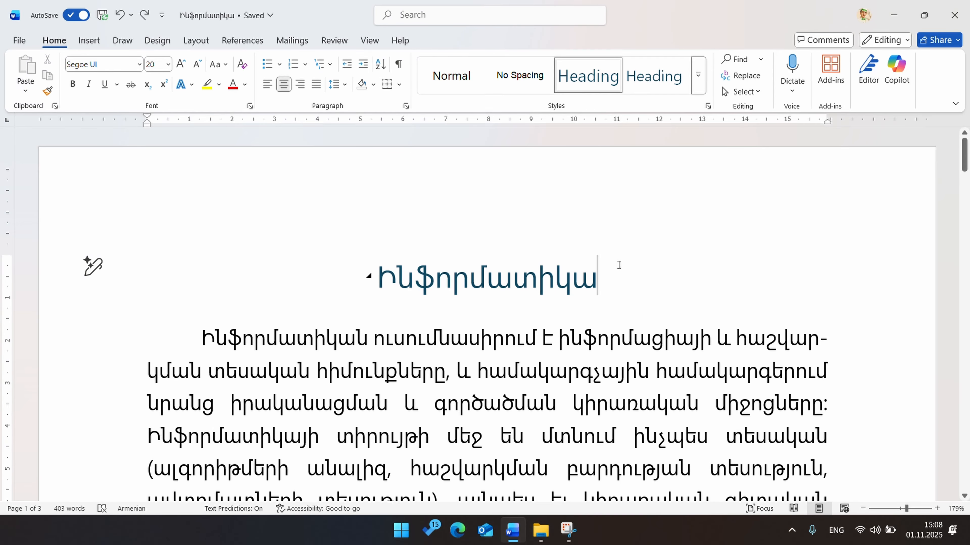
# Open the document's existing footer for editing.
pyautogui.click(89, 40)
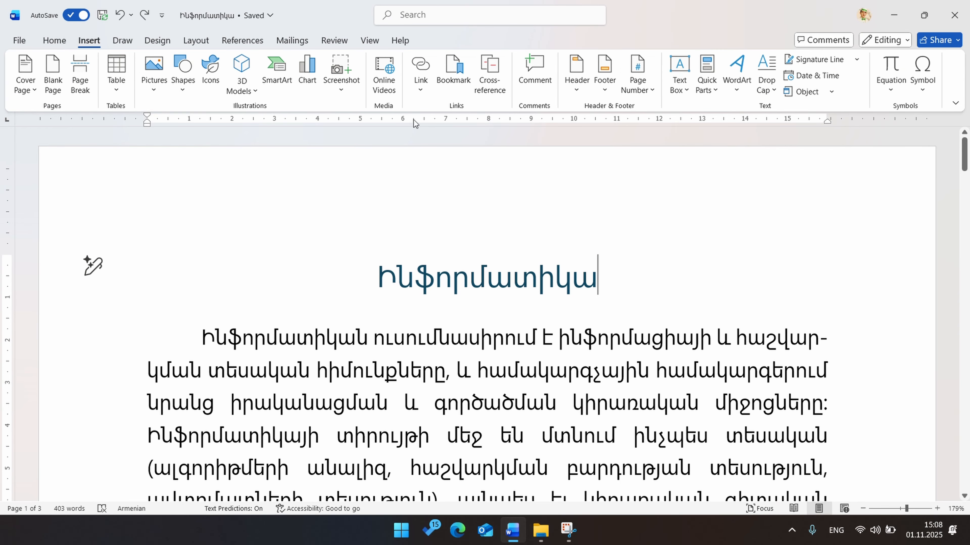
pyautogui.click(611, 89)
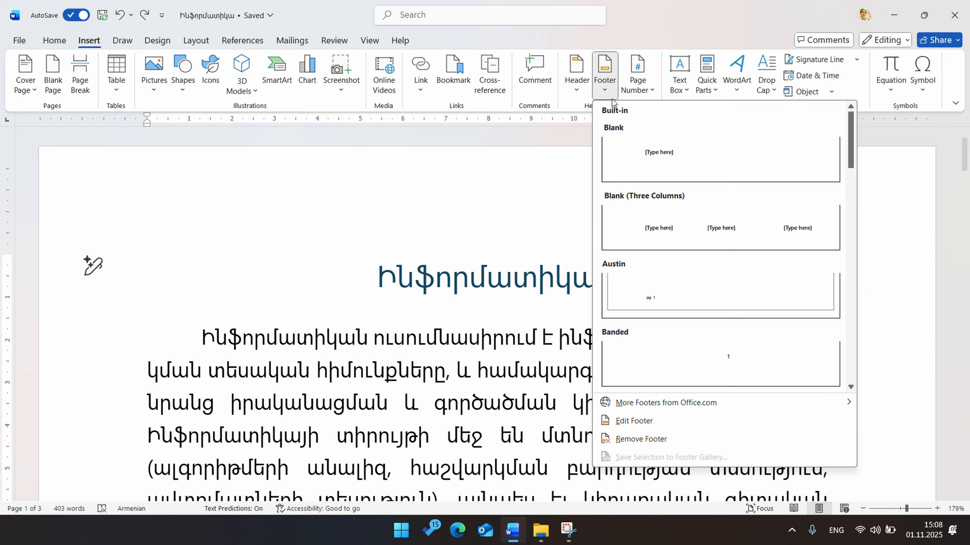
pyautogui.click(667, 423)
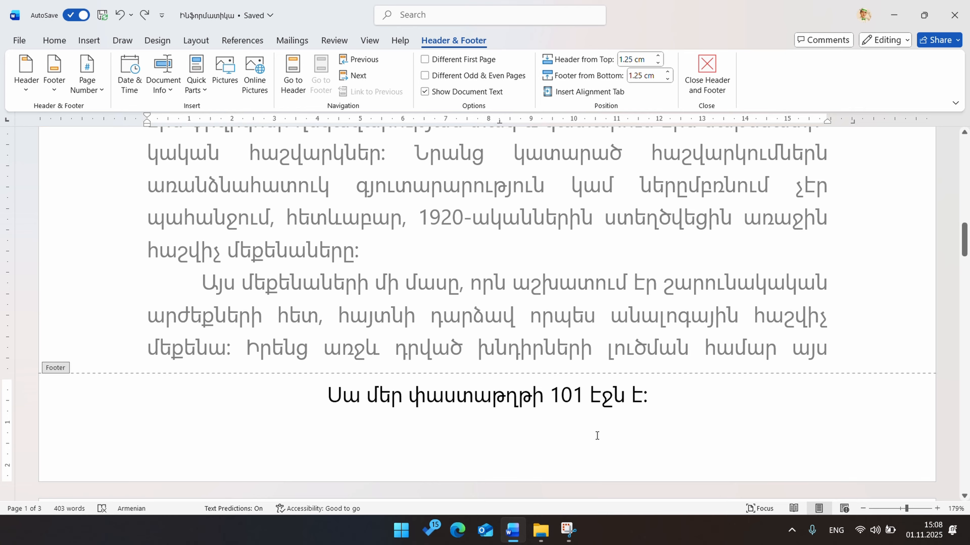
# Delete the custom "Մեր ձևանմուշը" footer of the General category from the building blocks, and close the organiser.
pyautogui.click(55, 86)
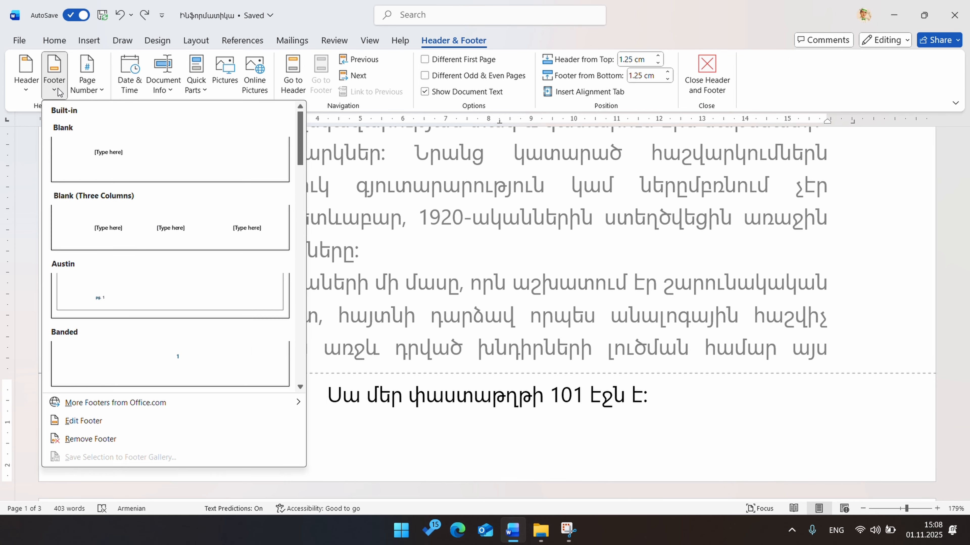
pyautogui.scroll(-15, 156, 238)
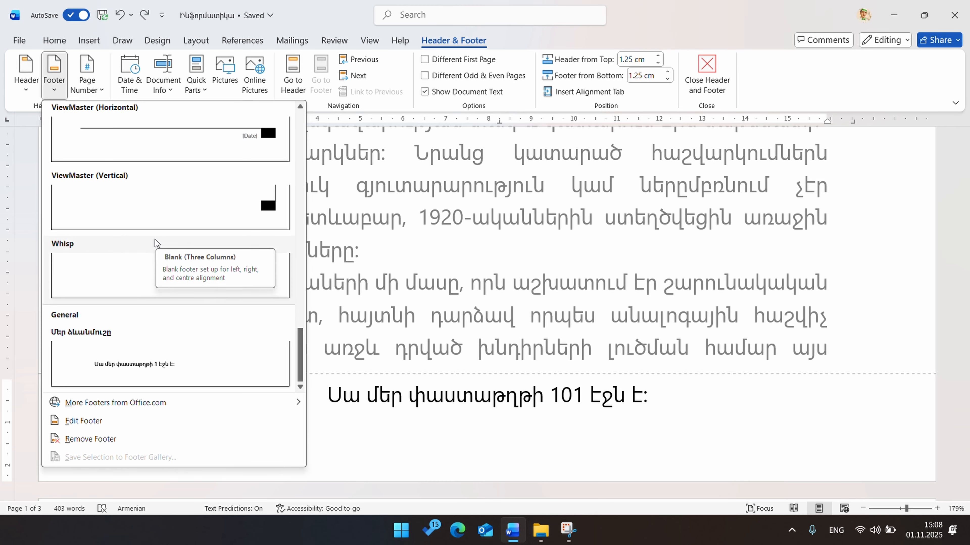
pyautogui.rightClick(171, 361)
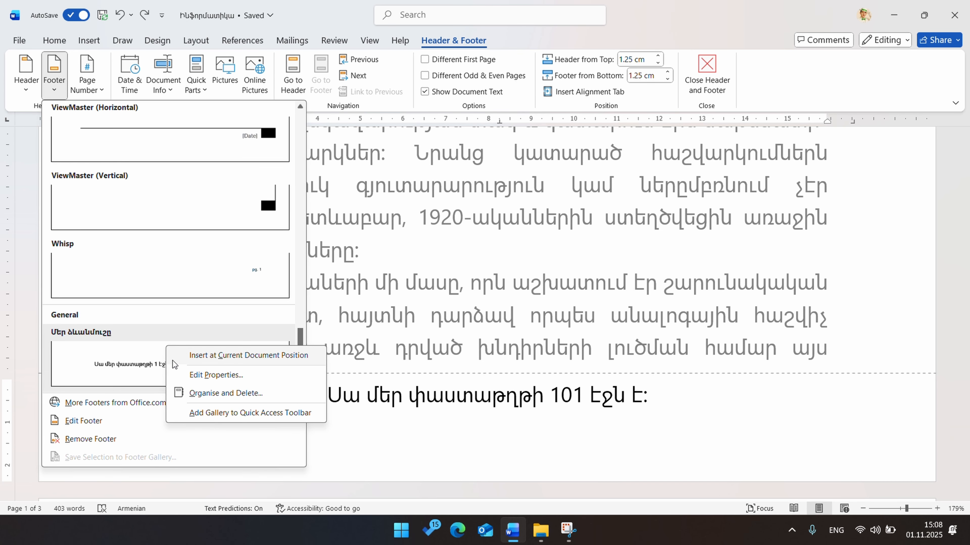
pyautogui.click(241, 395)
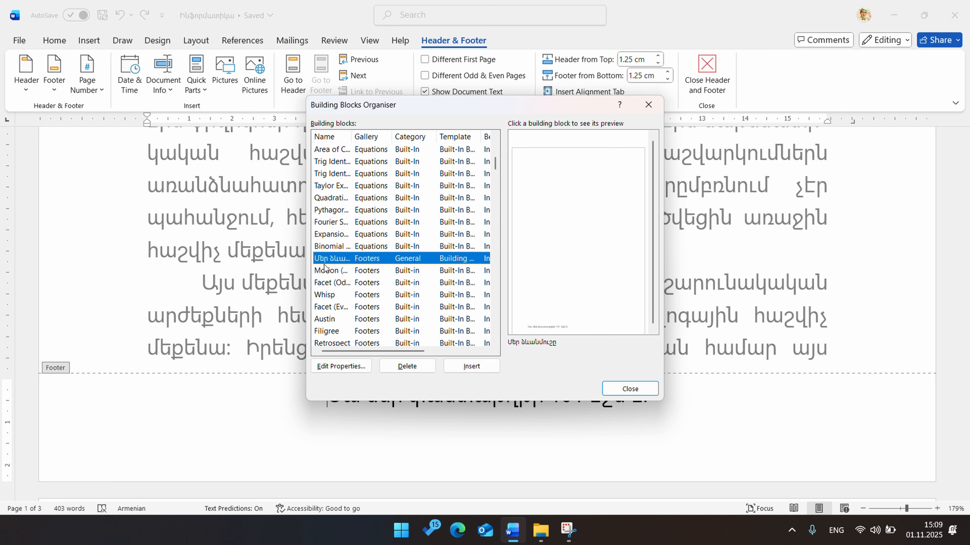
pyautogui.doubleClick(352, 135)
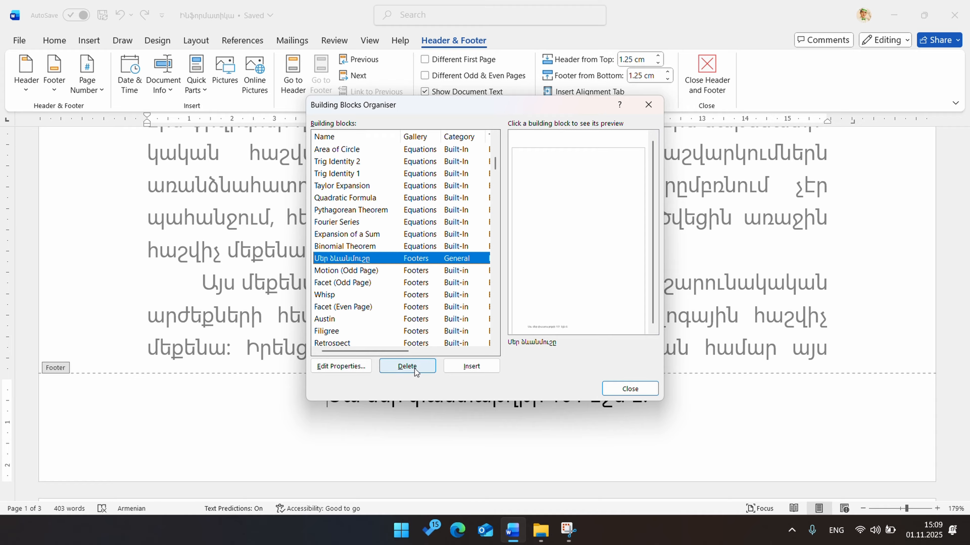
pyautogui.click(407, 365)
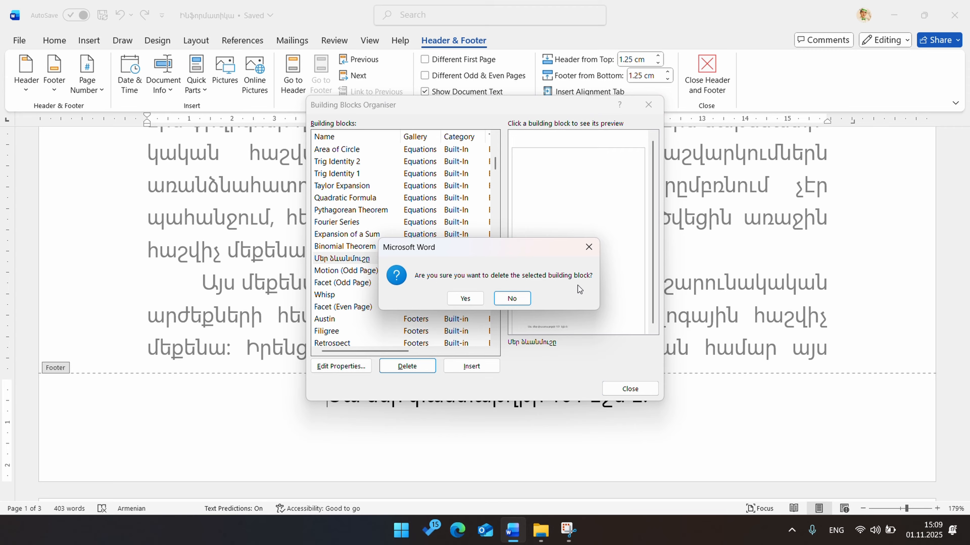
pyautogui.click(469, 299)
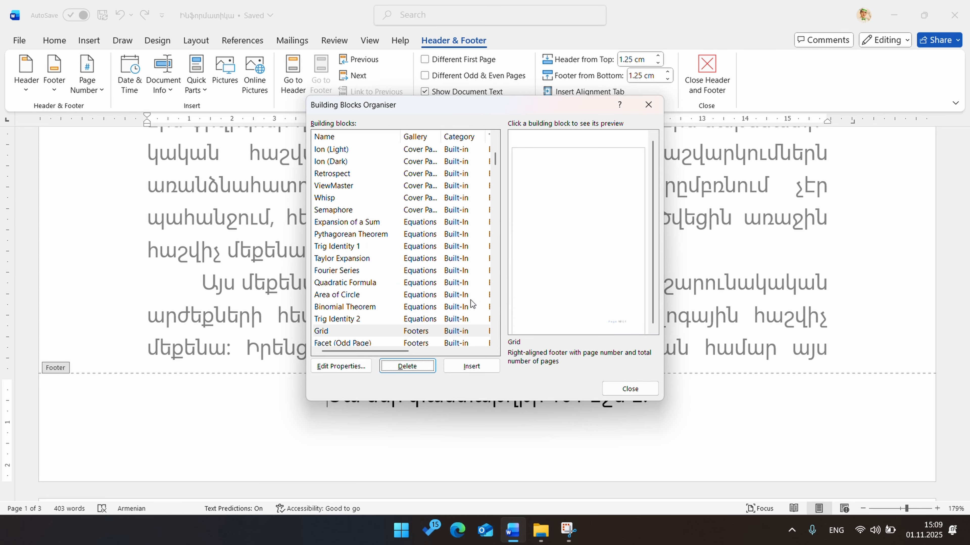
pyautogui.click(644, 391)
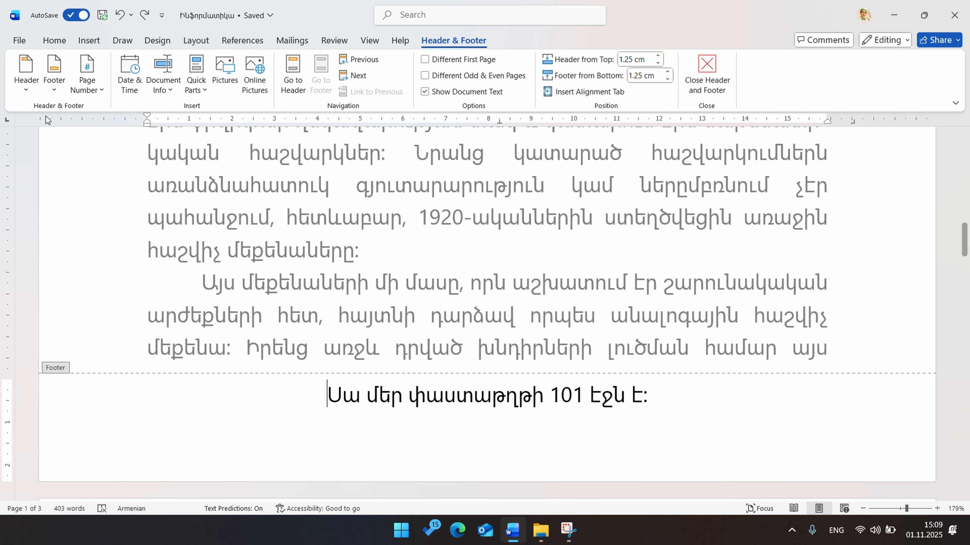
# Check through the footer gallery down to its end for the General category, and close the gallery.
pyautogui.click(54, 76)
pyautogui.scroll(-10, 153, 214)
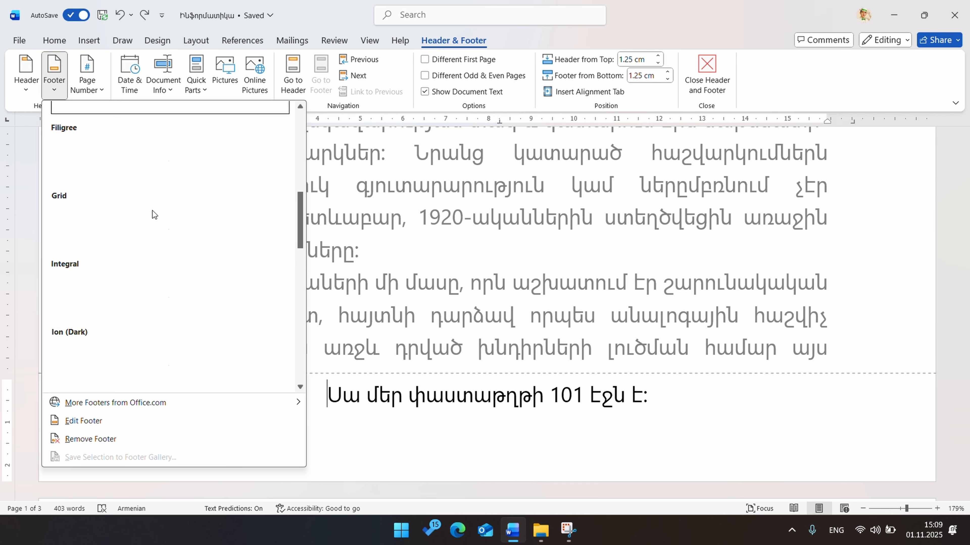
pyautogui.scroll(-2, 155, 217)
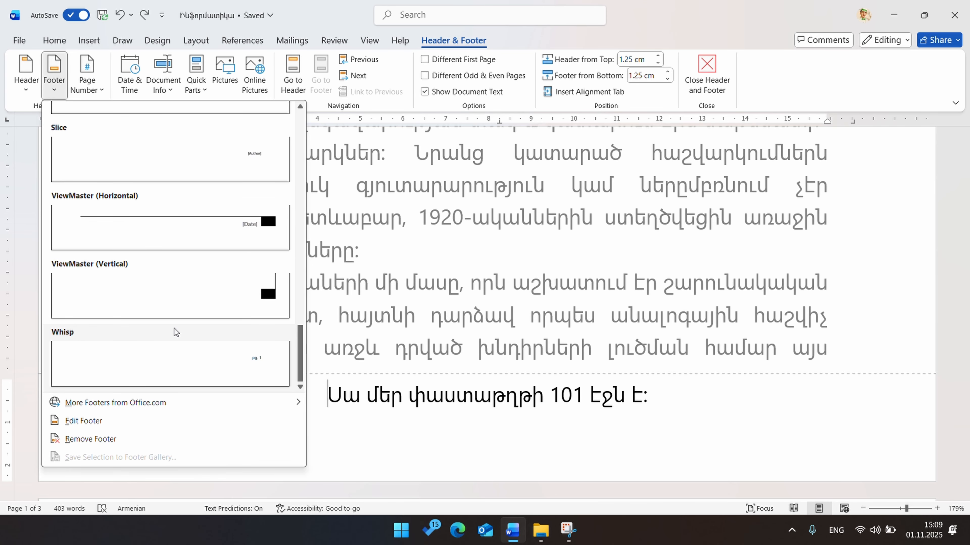
pyautogui.scroll(10, 174, 328)
pyautogui.scroll(-10, 174, 328)
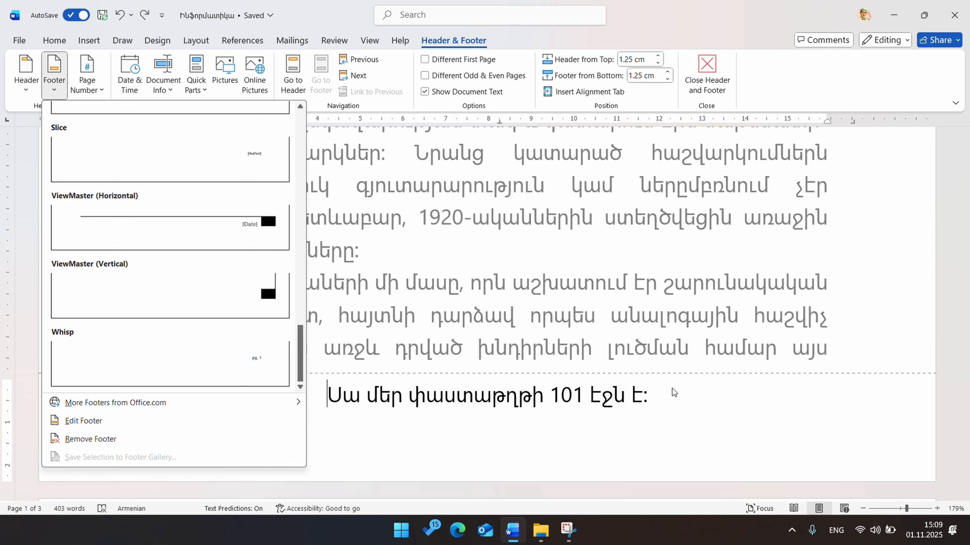
pyautogui.press('Escape')
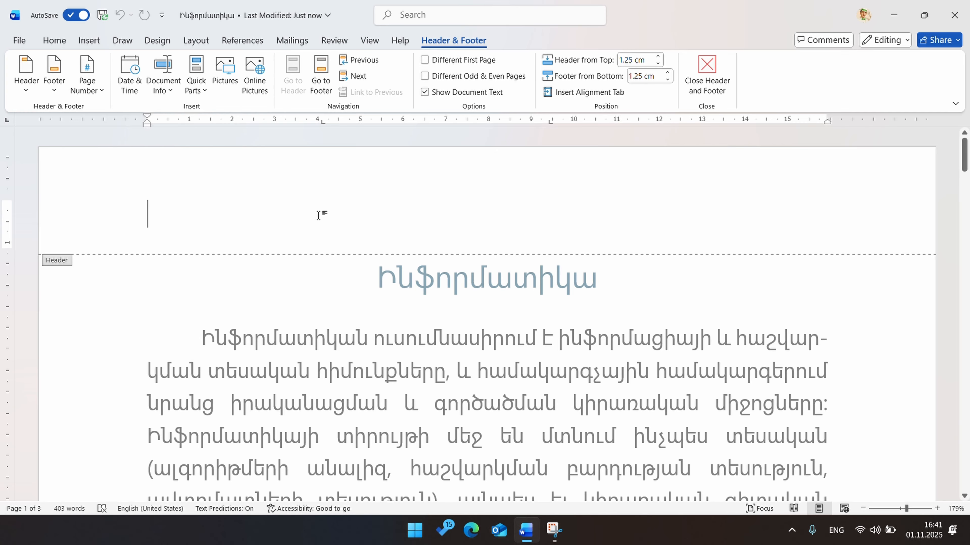
# Examine the date and time formats offered for the header with the English and the Armenian keyboard layouts, without inserting any.
pyautogui.click(130, 83)
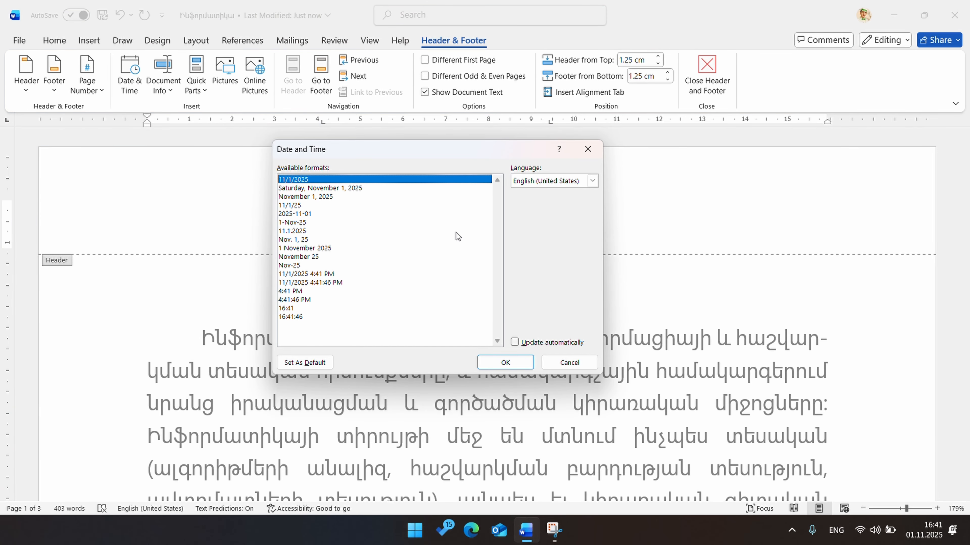
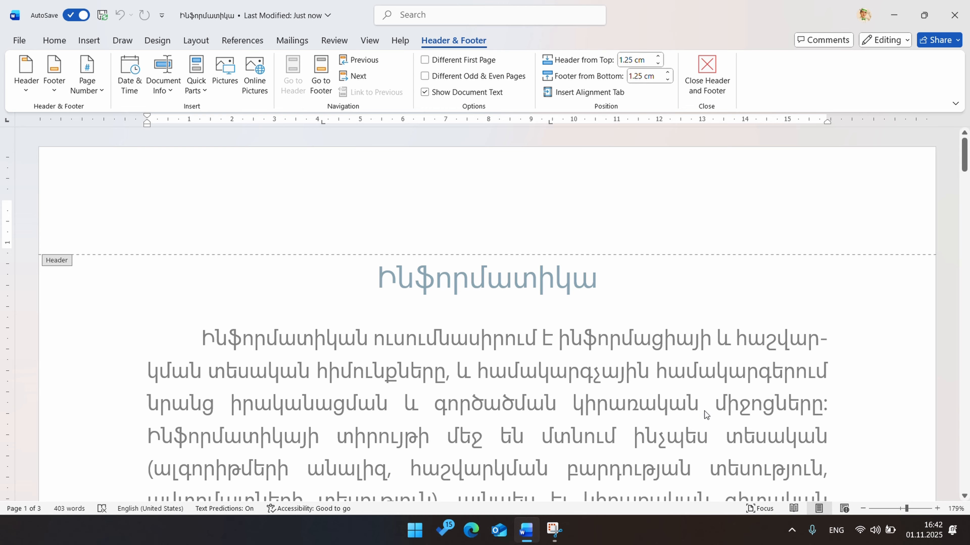
pyautogui.click(836, 533)
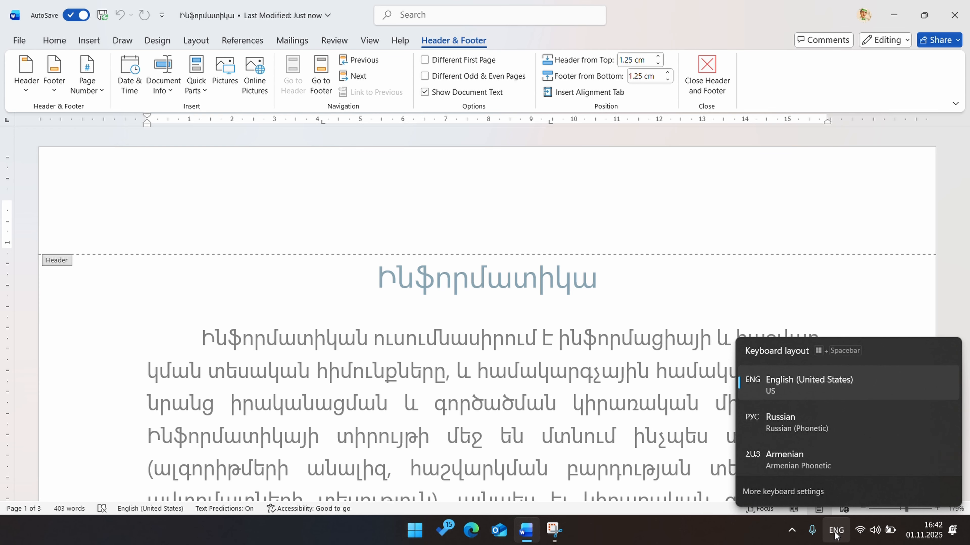
pyautogui.click(795, 459)
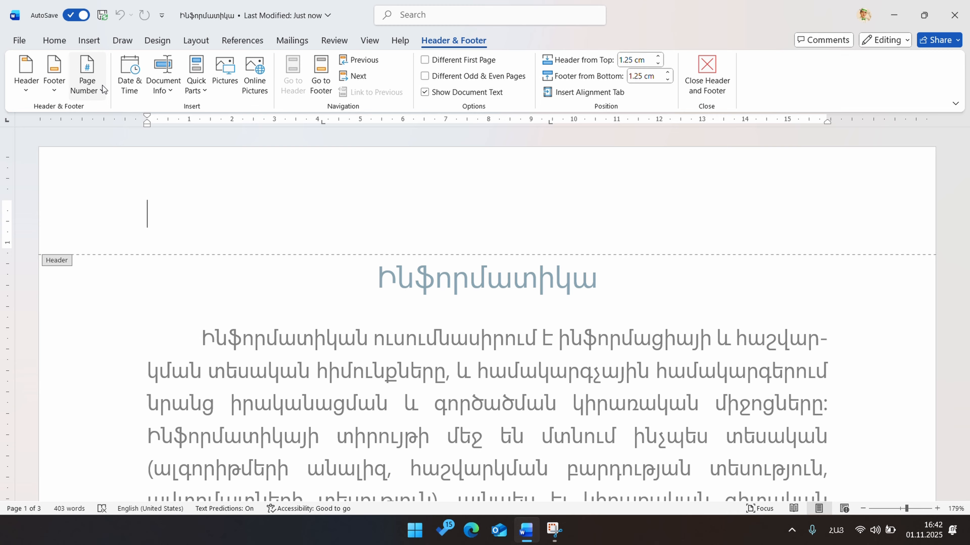
pyautogui.click(130, 89)
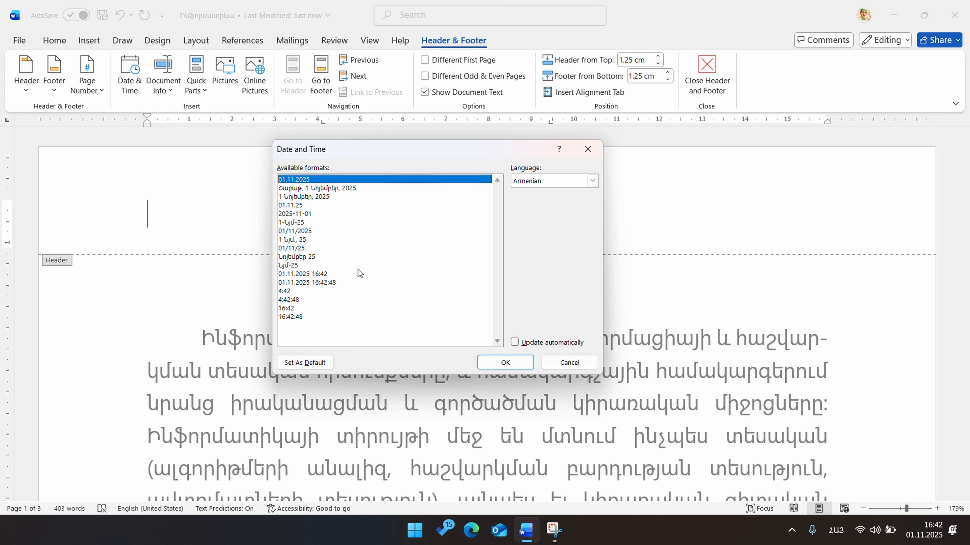
pyautogui.click(569, 362)
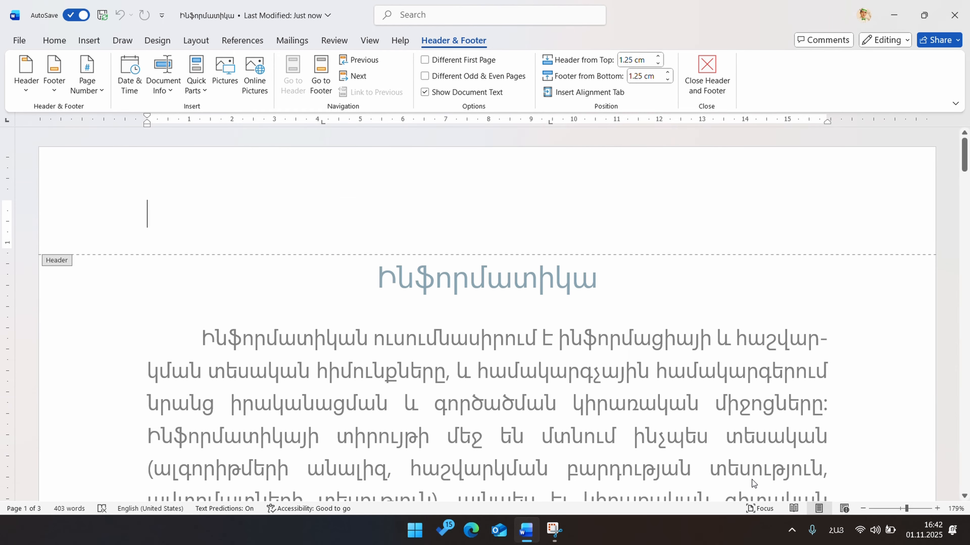
# Switch the keyboard layout to Russian, and examine the date formats and languages offered for the header without inserting any.
pyautogui.click(836, 530)
pyautogui.click(811, 425)
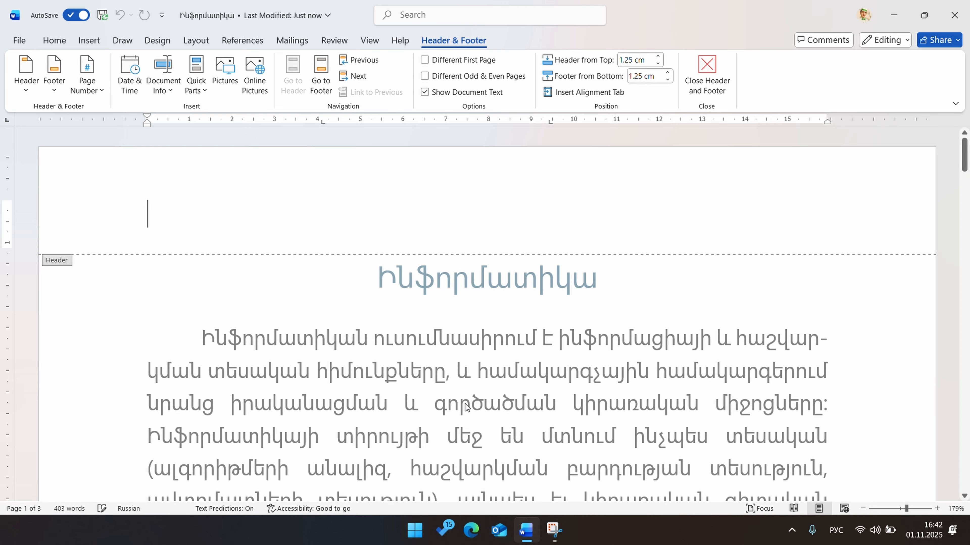
pyautogui.click(130, 77)
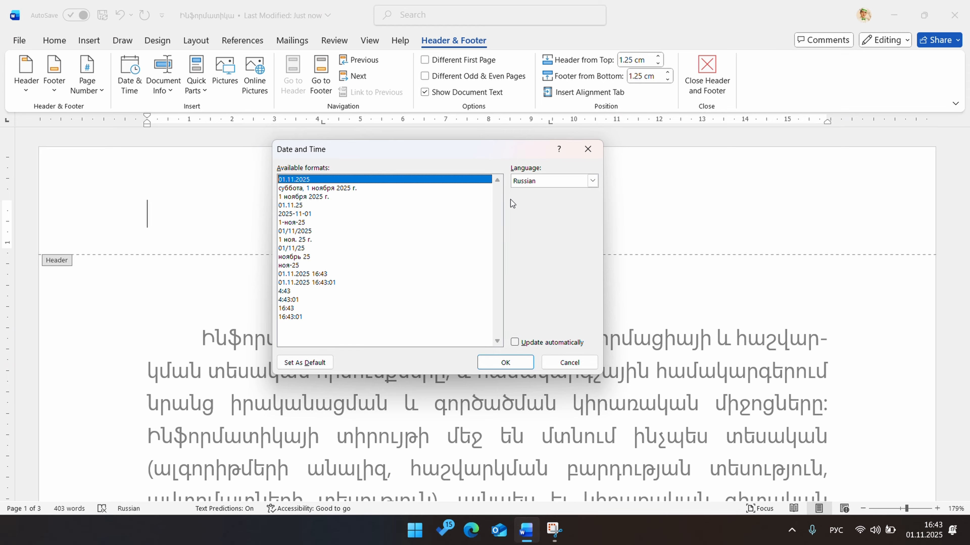
pyautogui.click(593, 182)
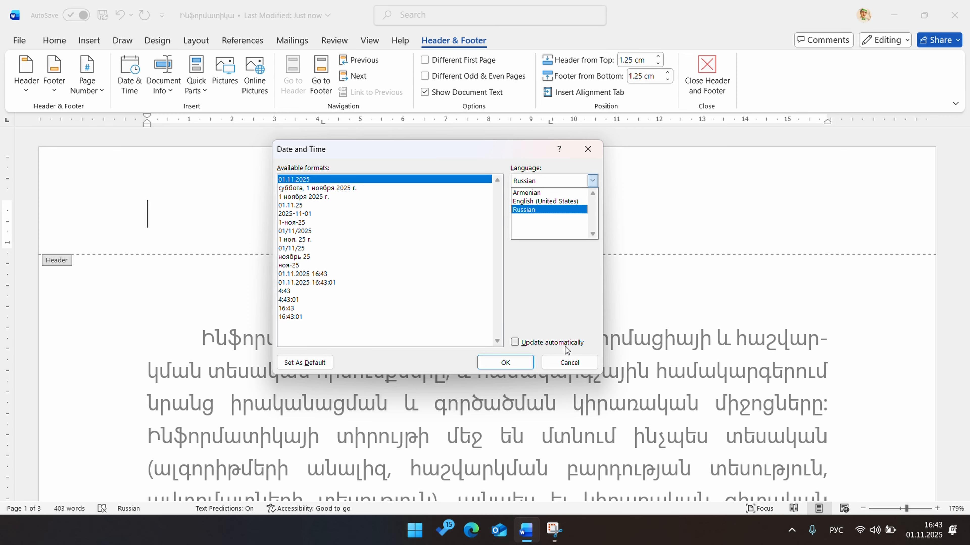
pyautogui.click(568, 363)
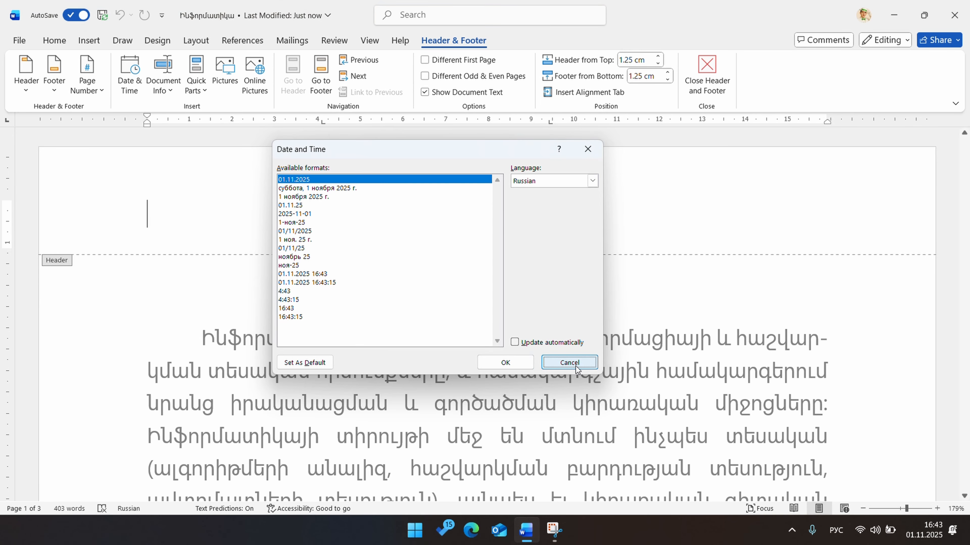
pyautogui.click(569, 363)
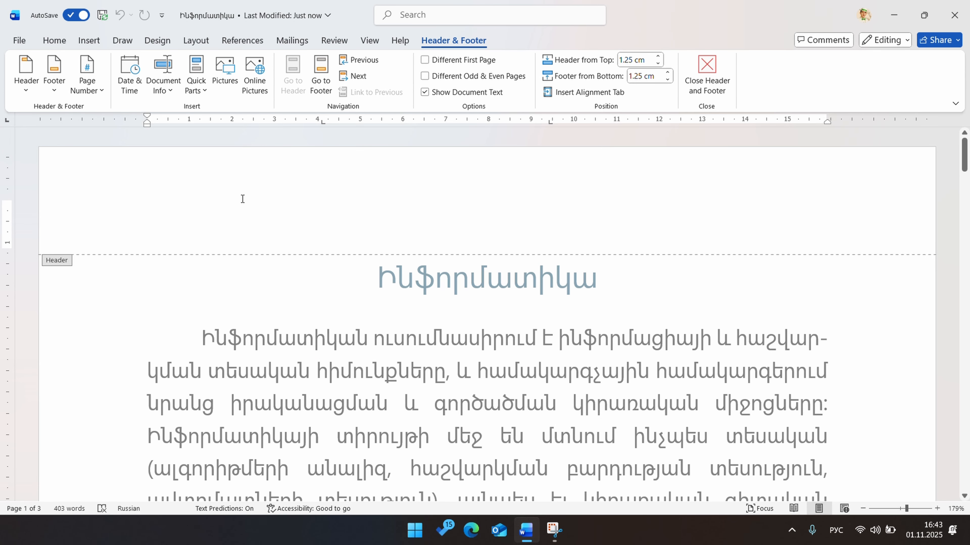
# Examine the display and authoring languages in the Word language options, and close them without changes.
pyautogui.click(23, 40)
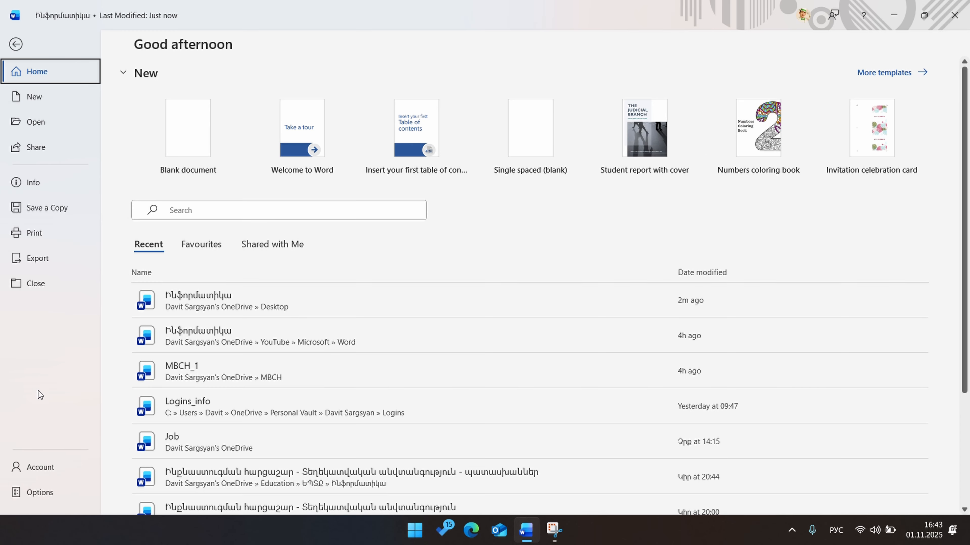
pyautogui.press('Escape')
pyautogui.hotkey('alt', 'f')
pyautogui.press('t')
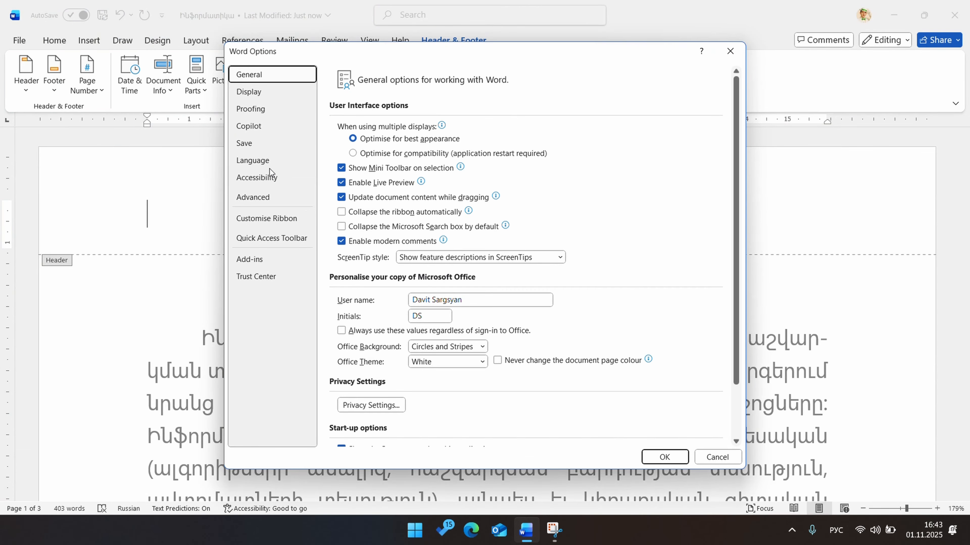
pyautogui.click(267, 161)
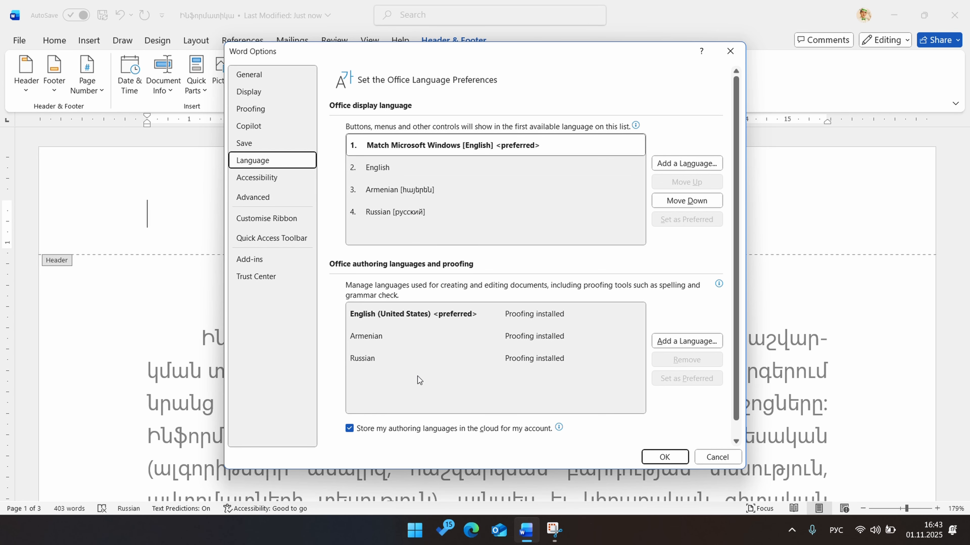
pyautogui.click(725, 460)
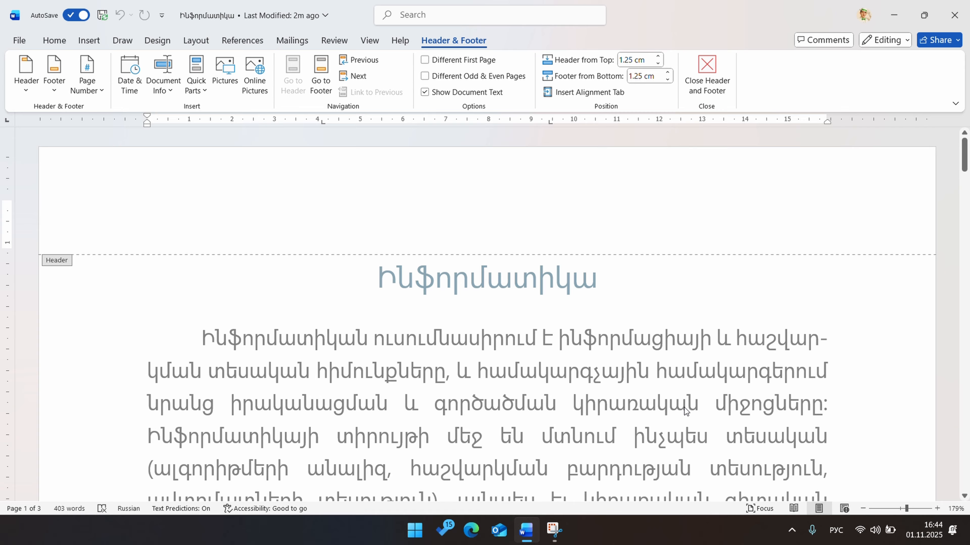
# In the Windows language settings, add French (France) with its language pack but without text-to-speech, and close the settings.
pyautogui.click(836, 530)
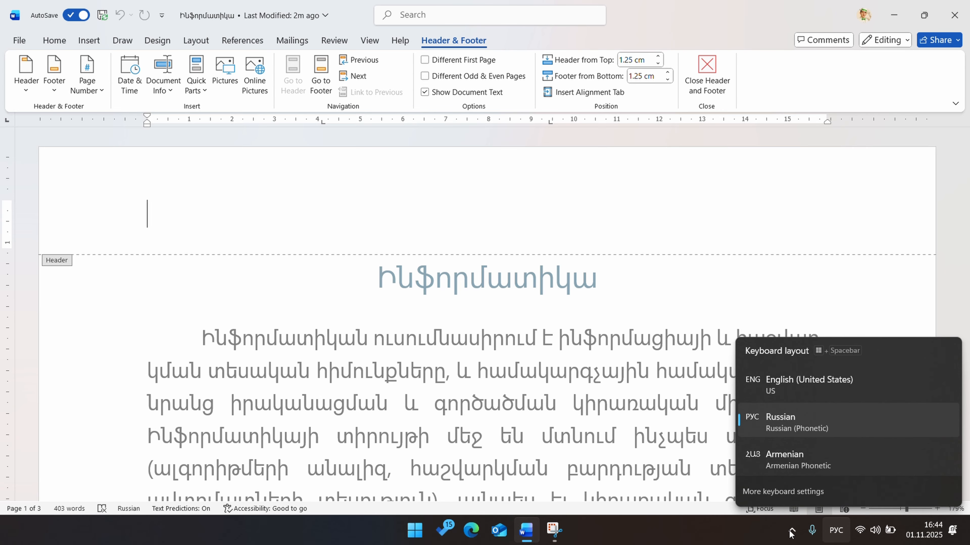
pyautogui.click(813, 493)
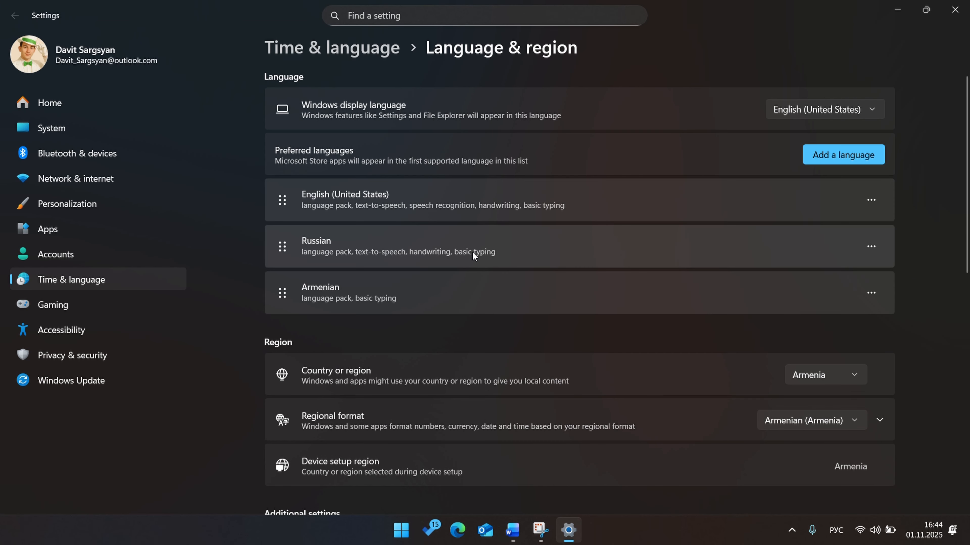
pyautogui.click(830, 154)
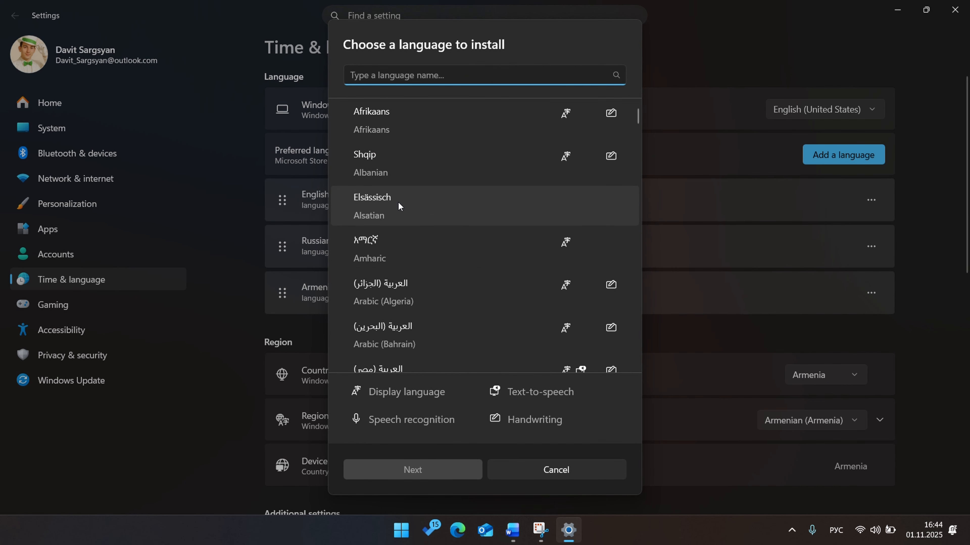
pyautogui.write('F')
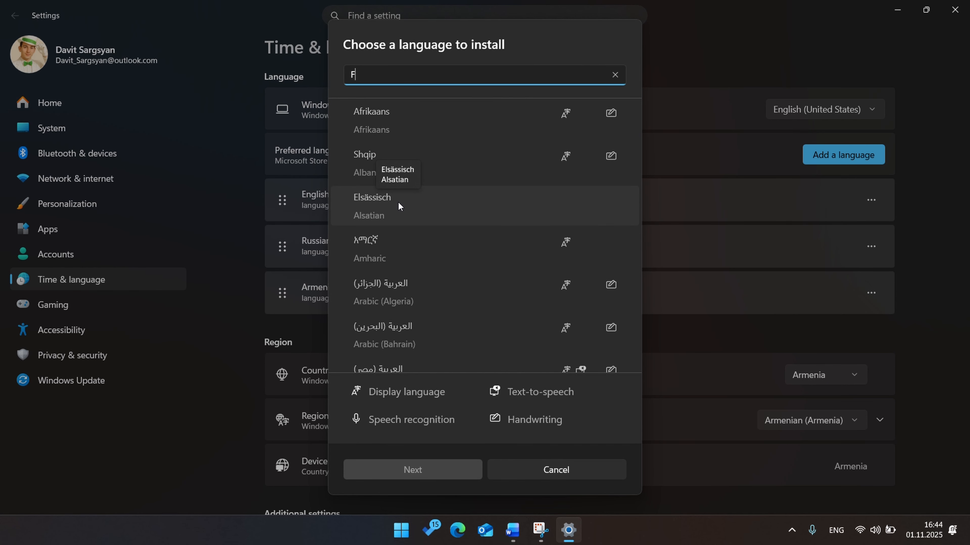
pyautogui.write('rance')
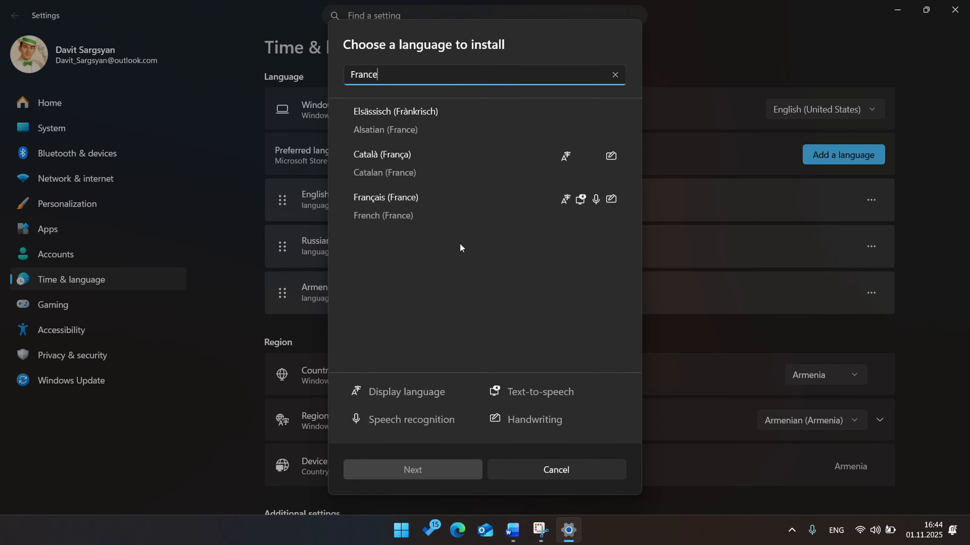
pyautogui.click(454, 208)
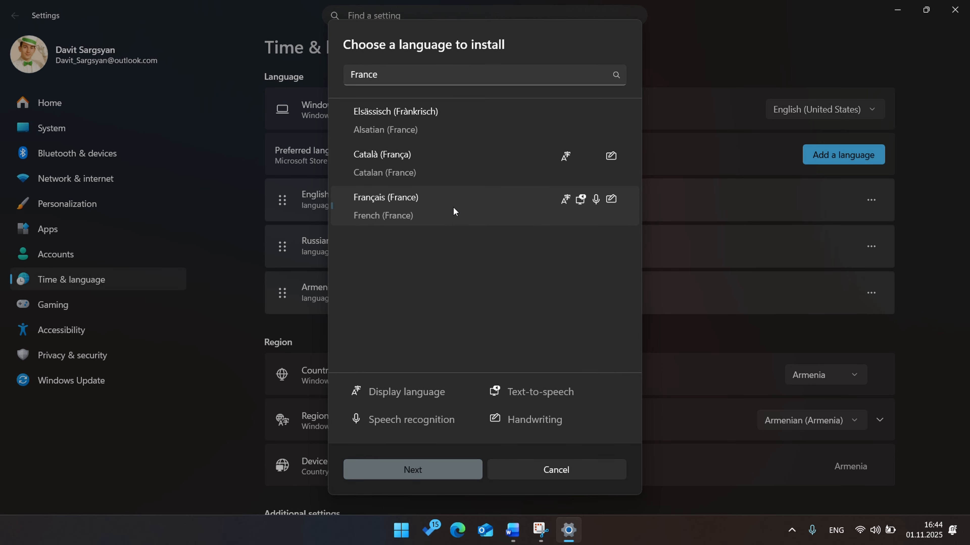
pyautogui.click(435, 467)
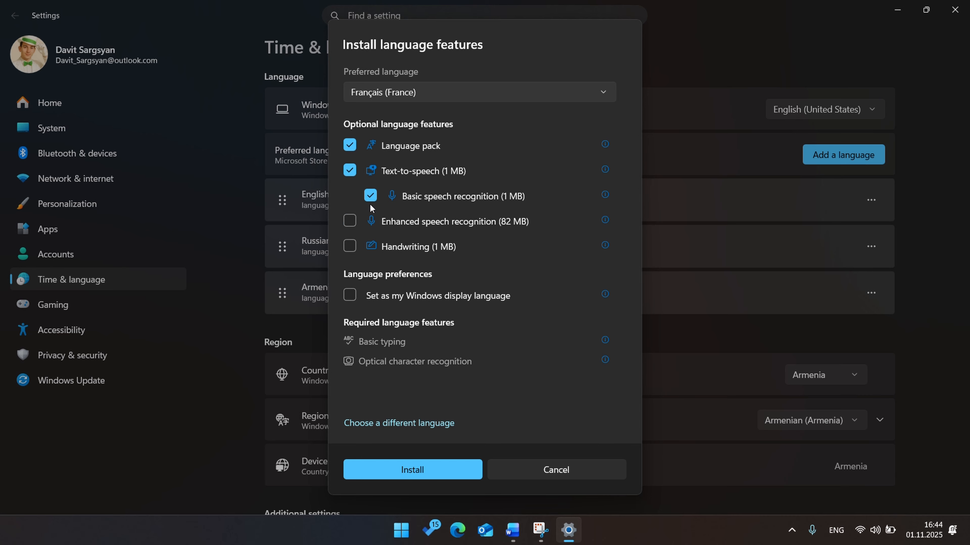
pyautogui.click(344, 172)
pyautogui.click(442, 468)
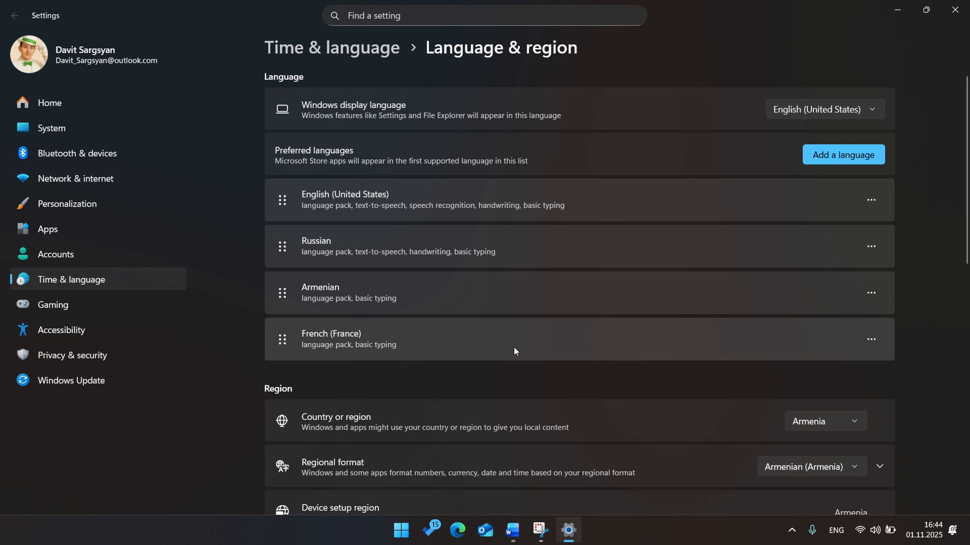
pyautogui.click(955, 9)
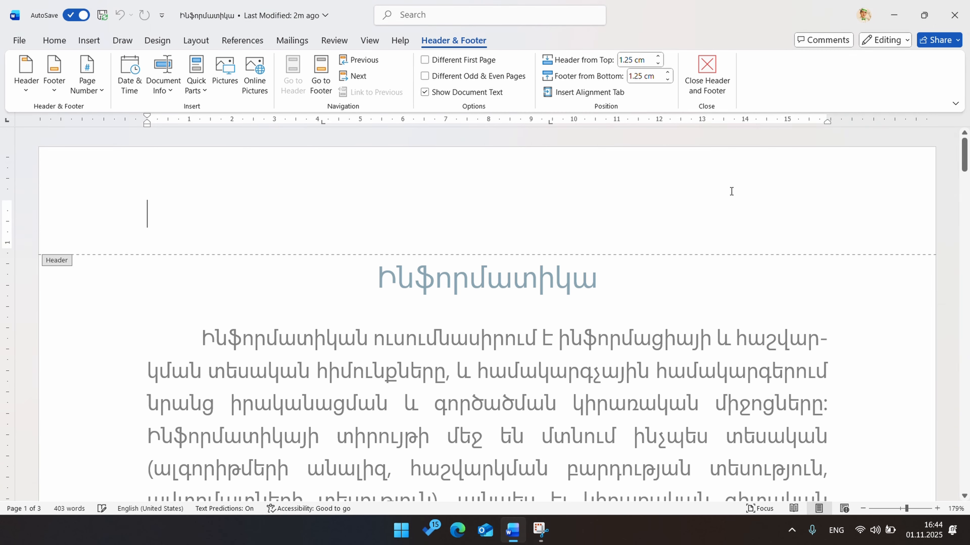
# Close the Word document, reopen it from the desktop, and open its header for editing.
pyautogui.click(955, 15)
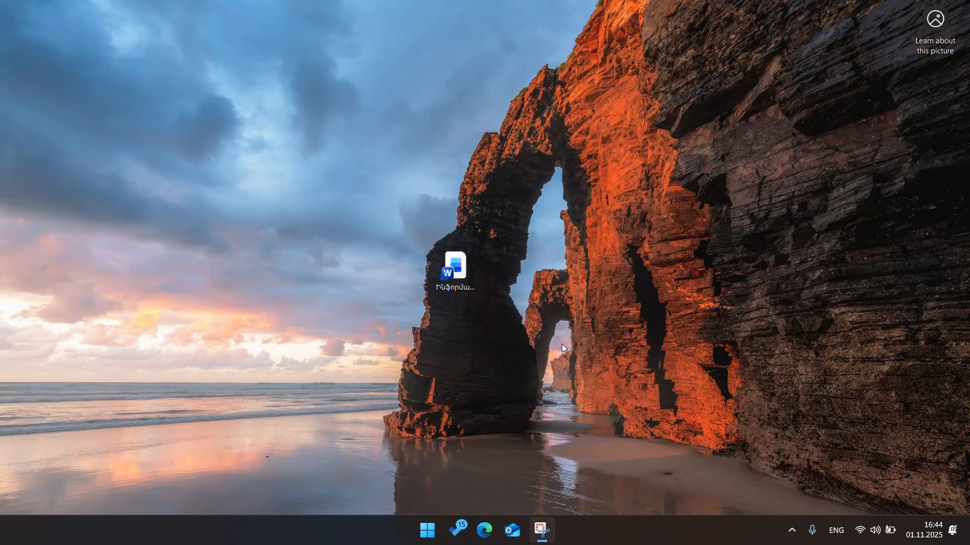
pyautogui.doubleClick(462, 270)
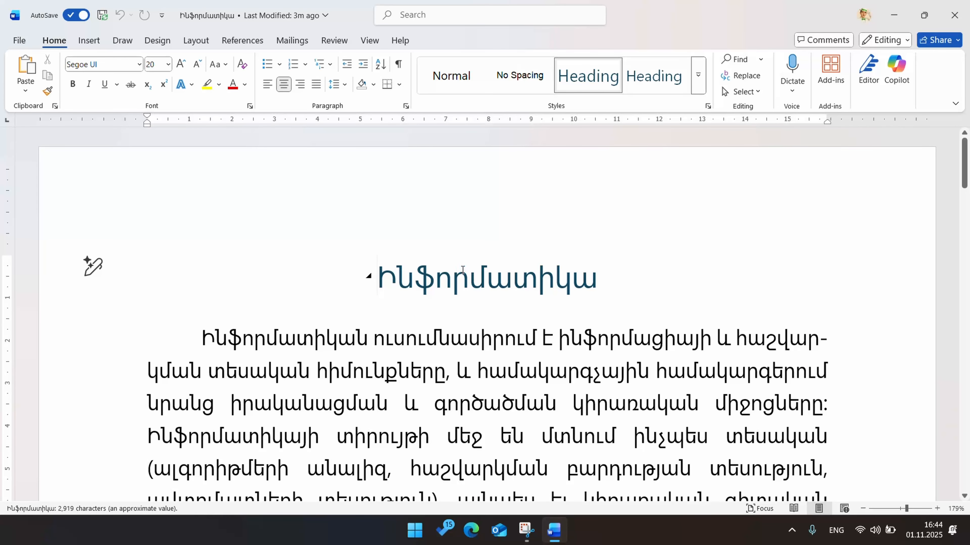
pyautogui.doubleClick(419, 197)
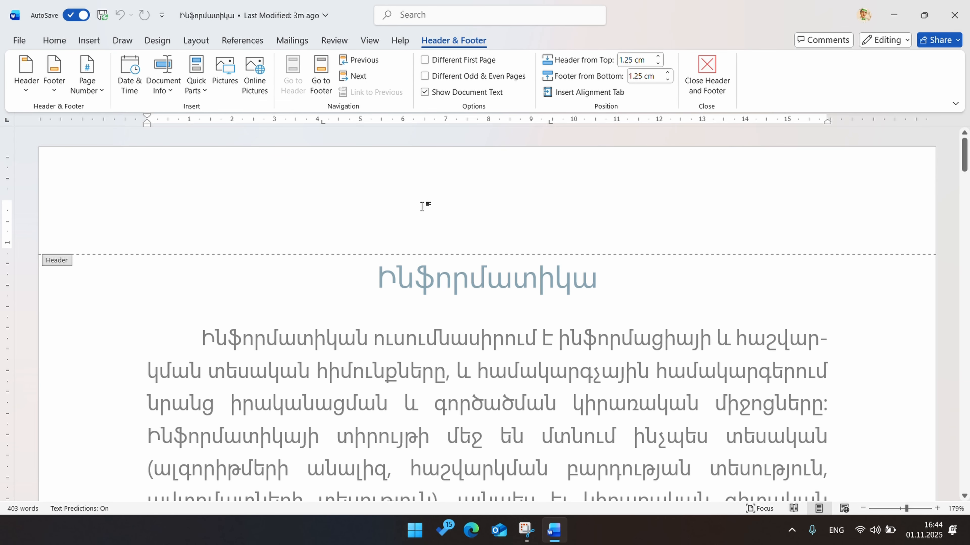
# Examine the languages offered for the header's date and time, without inserting any.
pyautogui.click(130, 82)
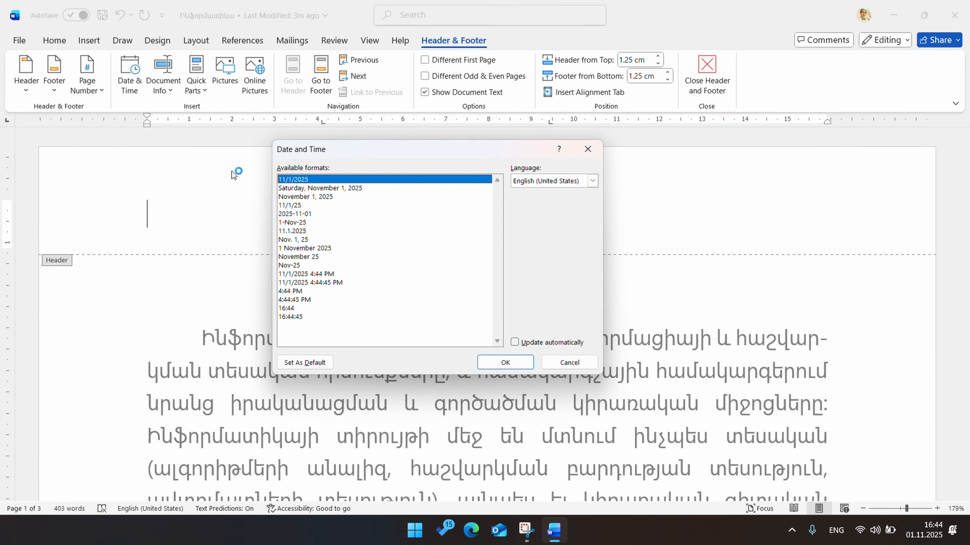
pyautogui.click(595, 181)
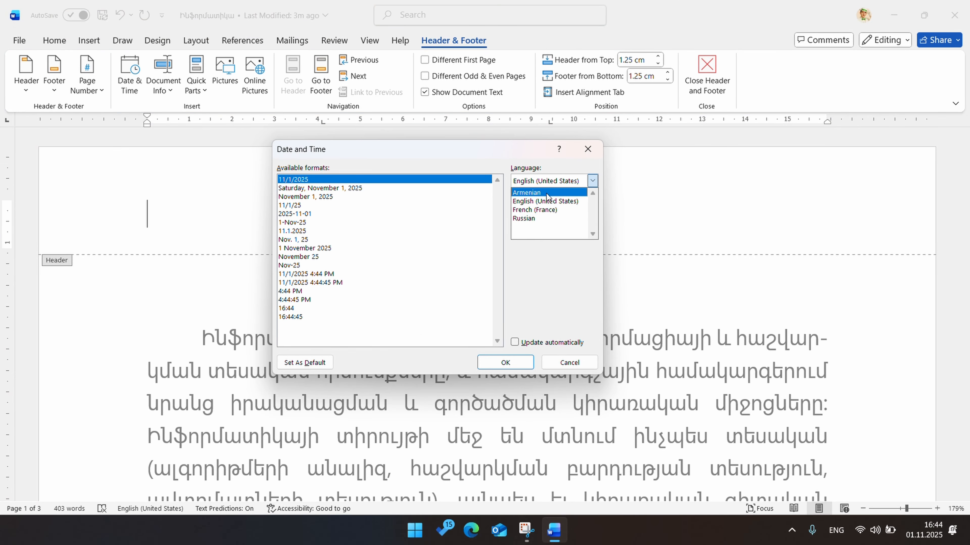
pyautogui.click(591, 362)
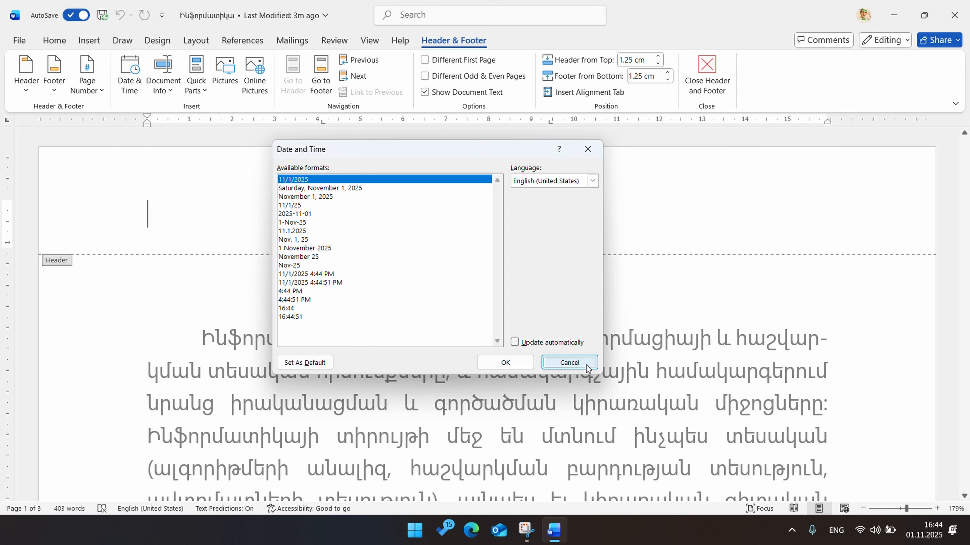
pyautogui.click(568, 362)
# Switch the keyboard layout to French (France) and insert the date in the header as "samedi 1er novembre 2025".
pyautogui.click(832, 529)
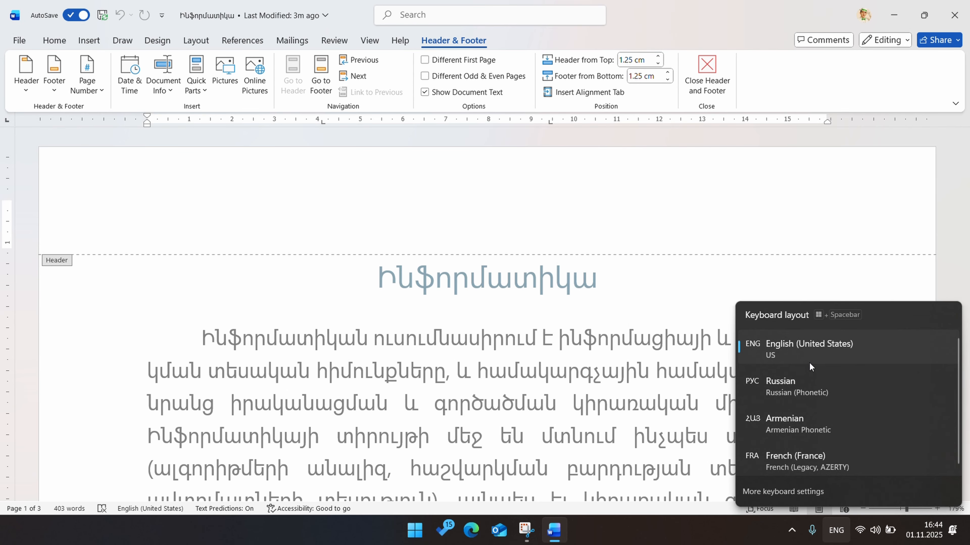
pyautogui.click(810, 465)
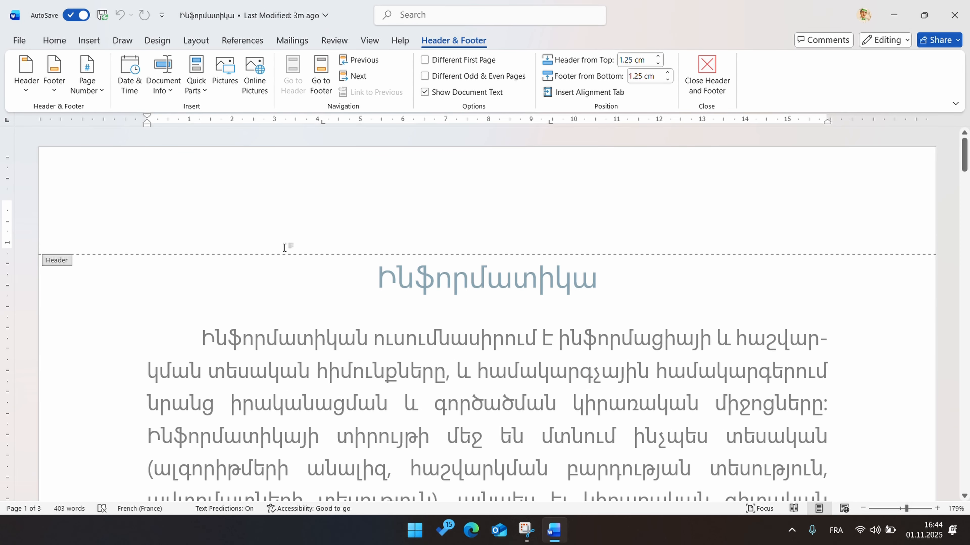
pyautogui.click(129, 88)
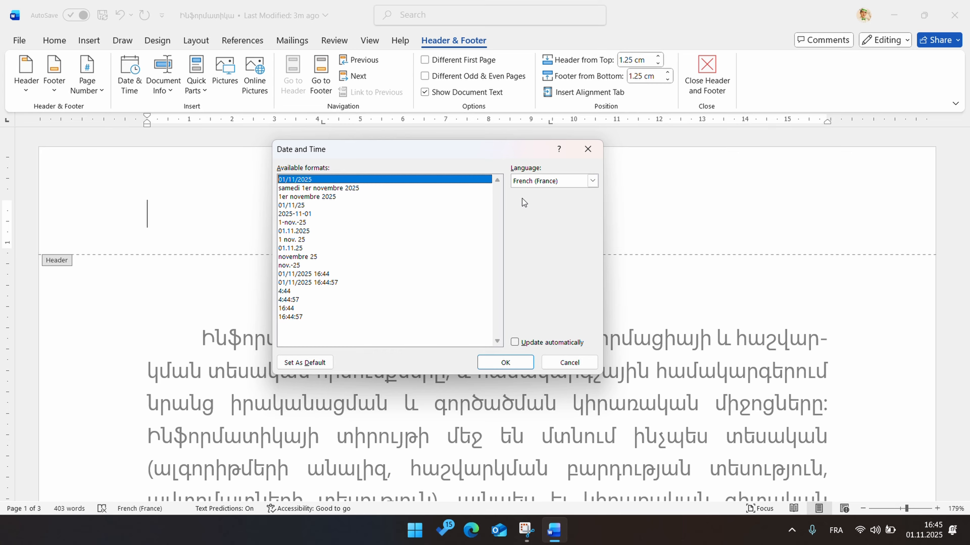
pyautogui.click(339, 190)
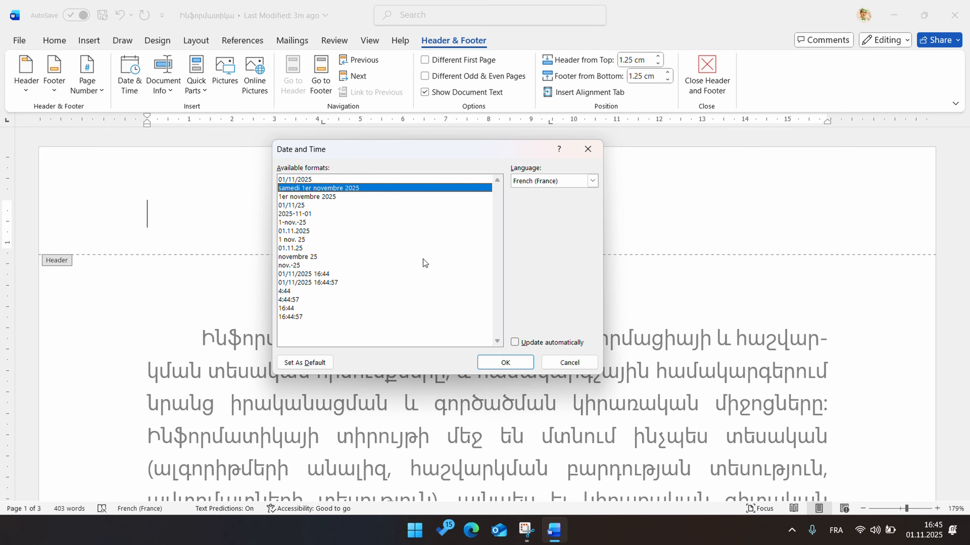
pyautogui.click(518, 365)
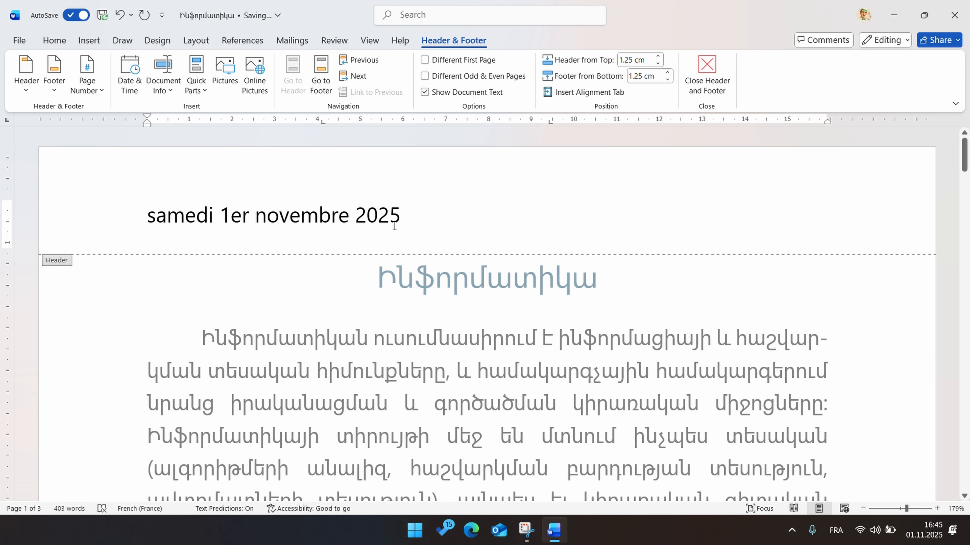
# Delete the French date from the header.
pyautogui.moveTo(409, 229); pyautogui.dragTo(184, 226)
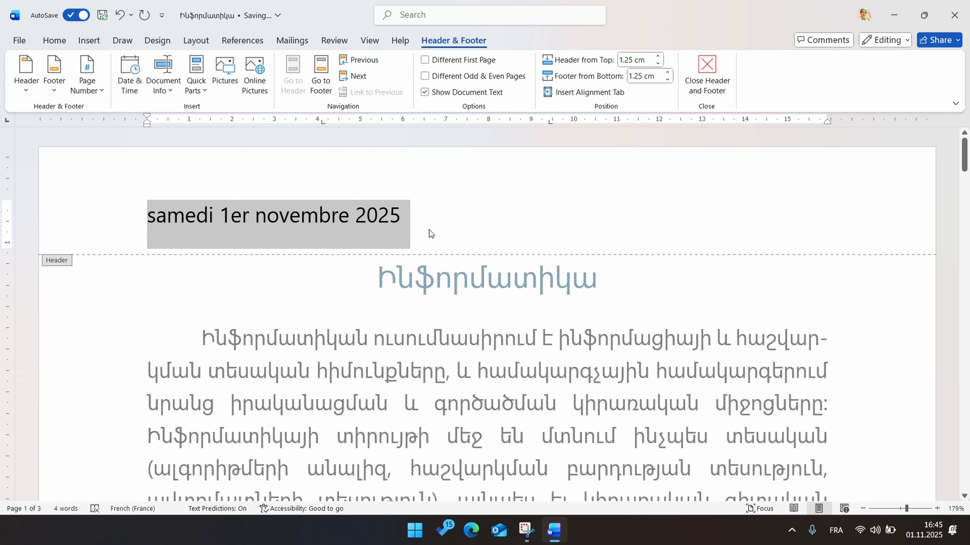
pyautogui.click(434, 240)
pyautogui.hotkey('ctrl', 'BackSpace')
pyautogui.hotkey('ctrl', 'BackSpace')
pyautogui.hotkey('ctrl', 'BackSpace')
pyautogui.hotkey('ctrl', 'BackSpace')
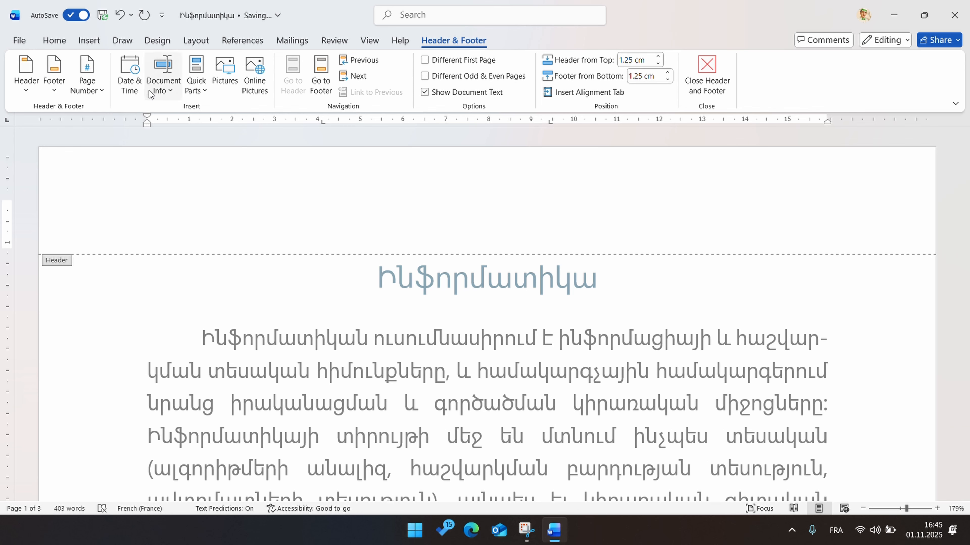
# Insert the date in the header in Armenian, using the long format "Շաբաթ, 1 Նոյեմբեր, 2025".
pyautogui.click(129, 78)
pyautogui.click(562, 186)
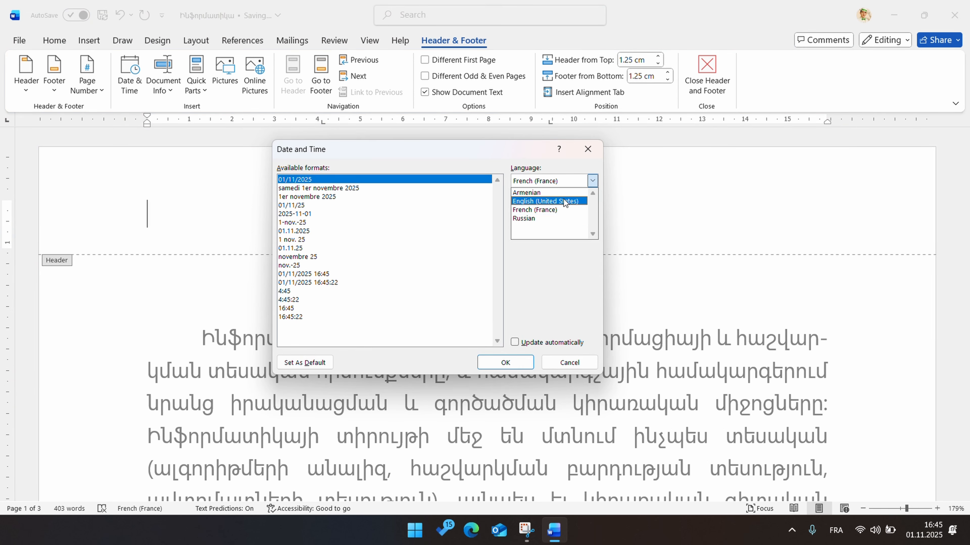
pyautogui.click(537, 193)
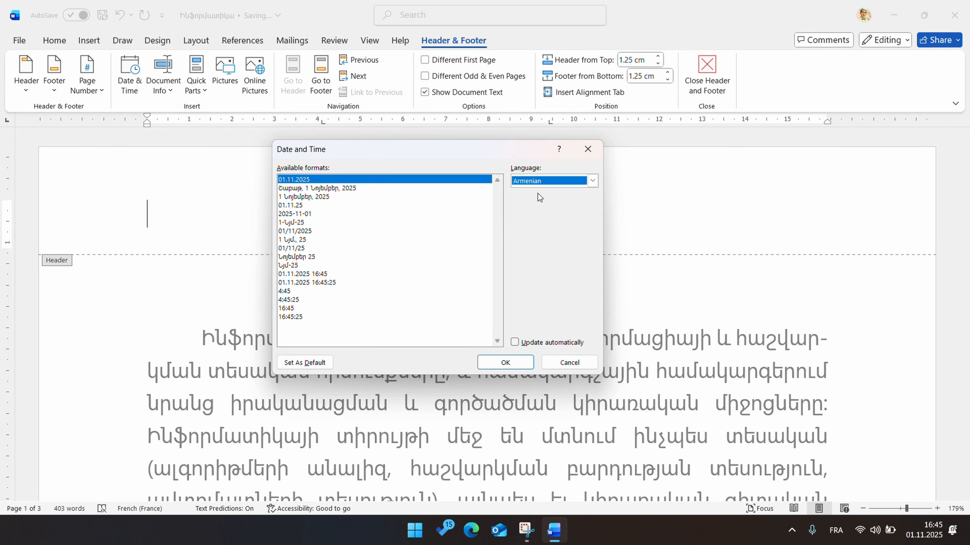
pyautogui.click(332, 189)
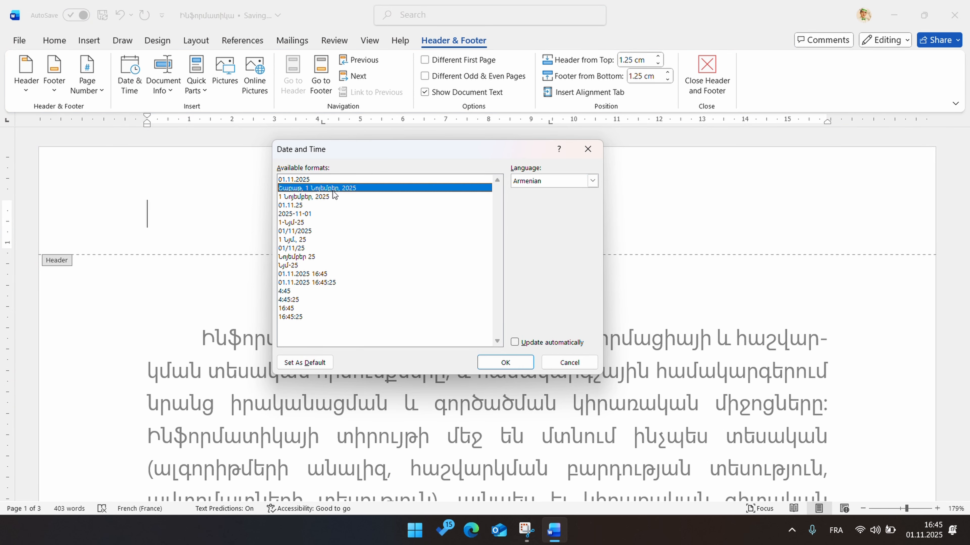
pyautogui.click(518, 367)
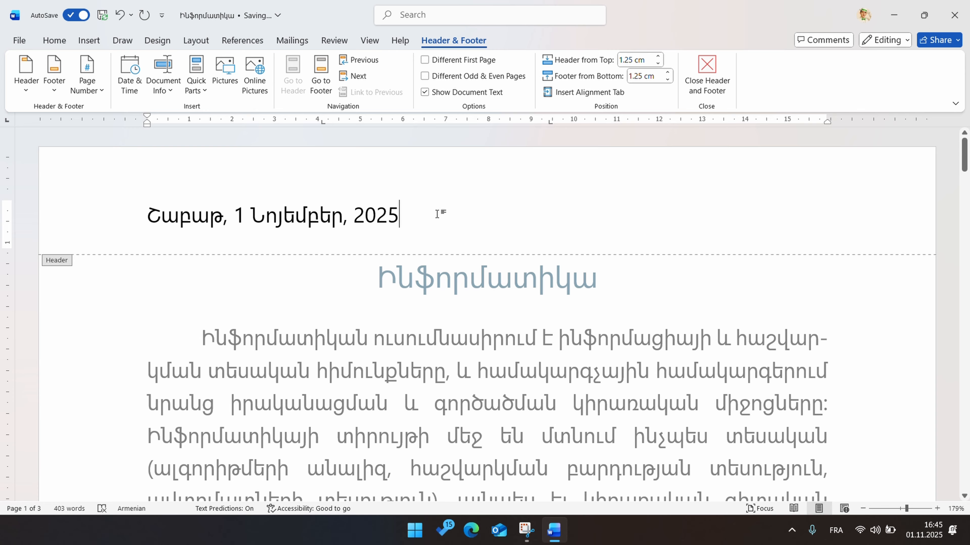
pyautogui.moveTo(149, 210); pyautogui.dragTo(482, 232)
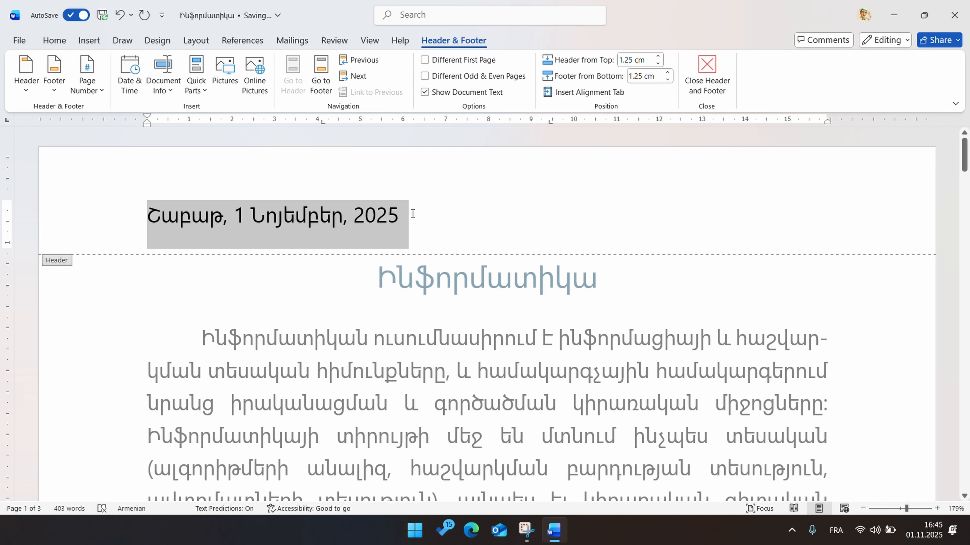
pyautogui.click(441, 232)
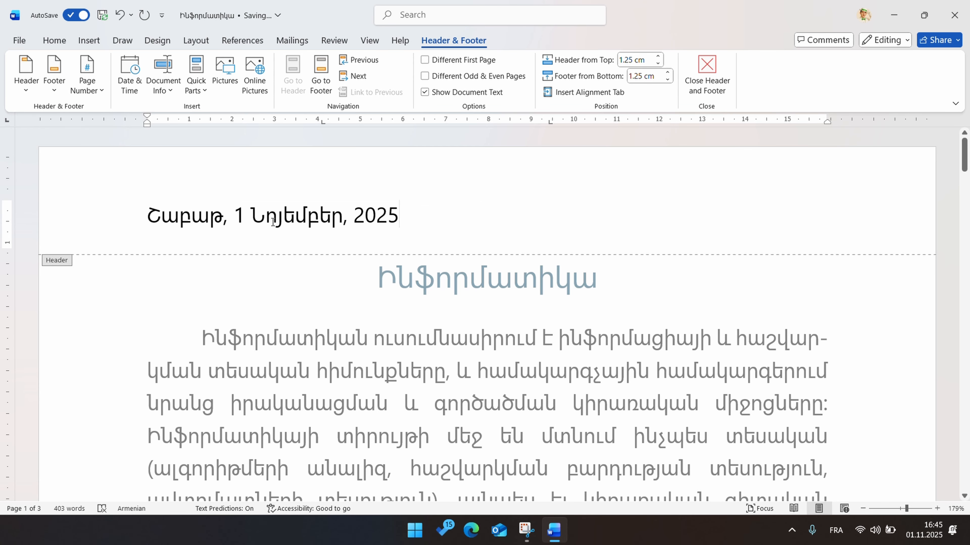
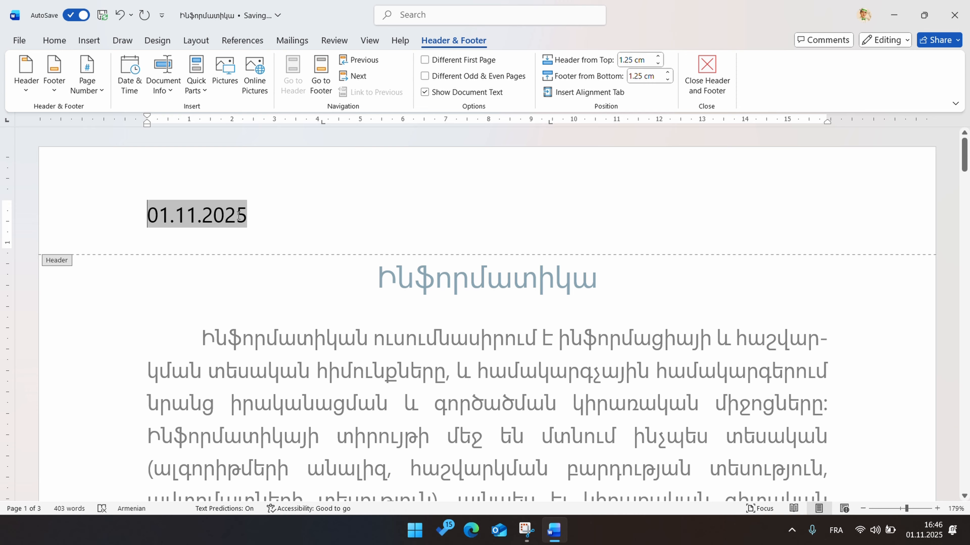
# Examine the header date and the automatic update option in the date and time settings, and cancel without changes.
pyautogui.click(254, 216)
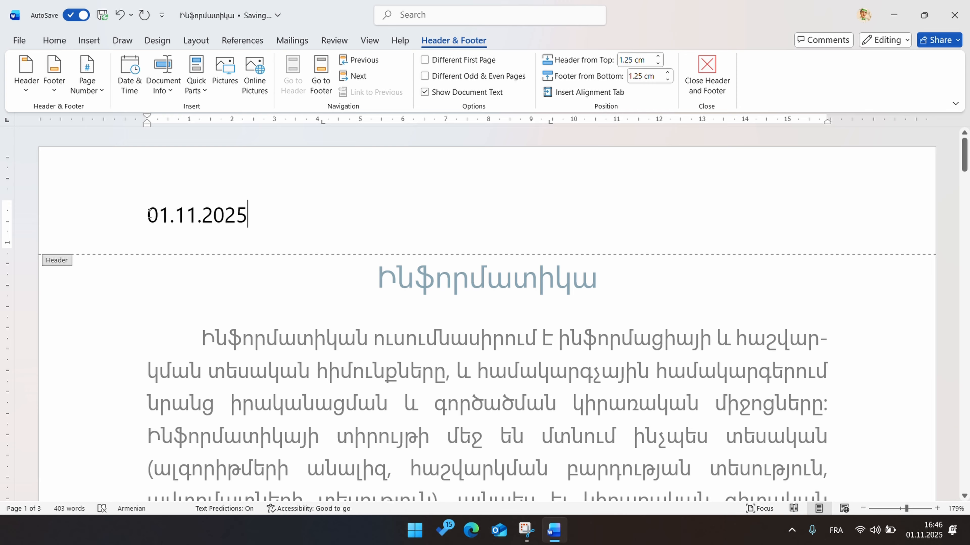
pyautogui.tripleClick(249, 212)
pyautogui.click(290, 247)
pyautogui.click(130, 74)
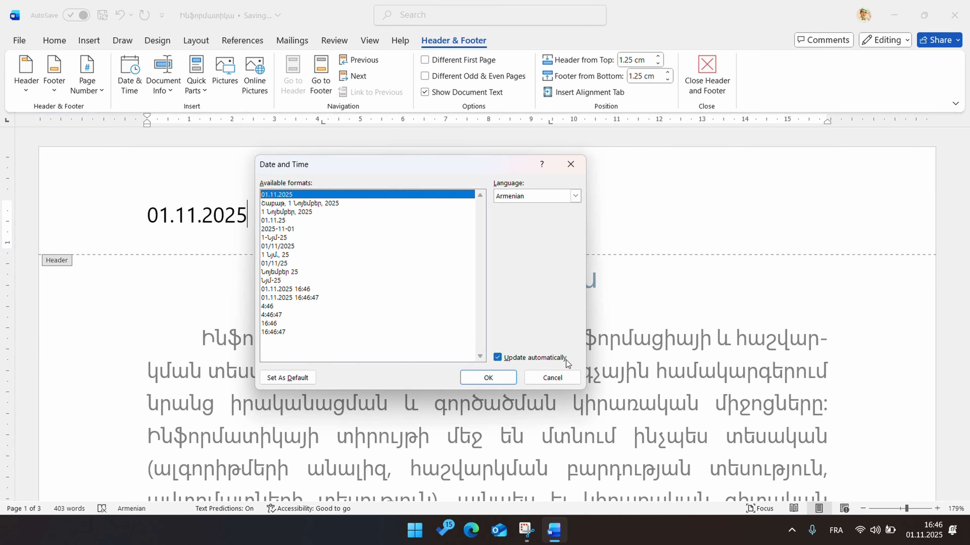
pyautogui.click(564, 380)
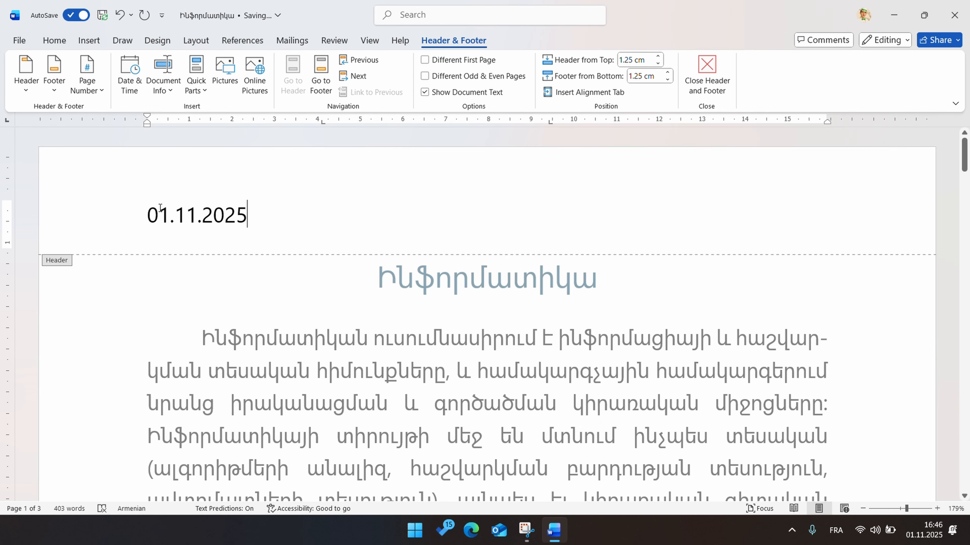
# Select the whole date 01.11.2025 in the header to inspect it as an automatically updating field.
pyautogui.moveTo(151, 211); pyautogui.dragTo(246, 212)
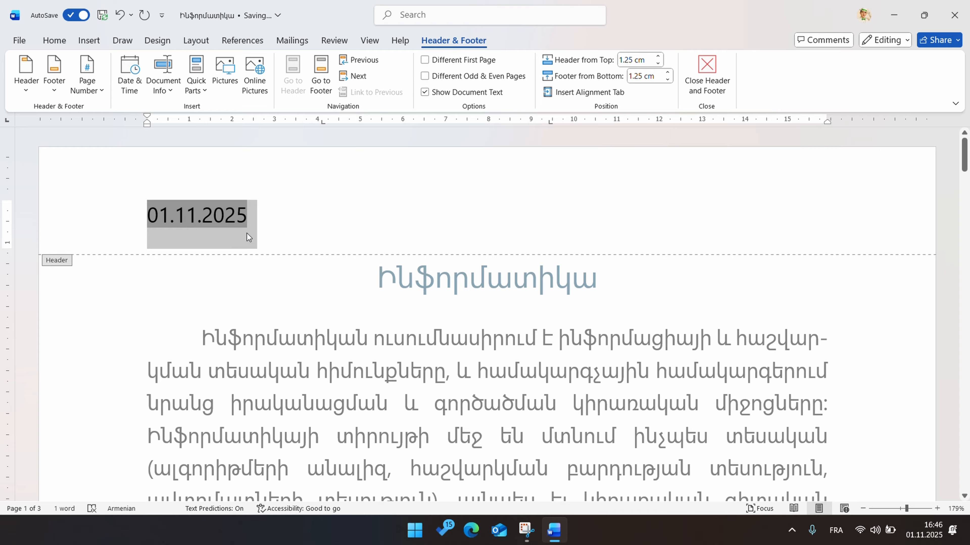
pyautogui.click(275, 226)
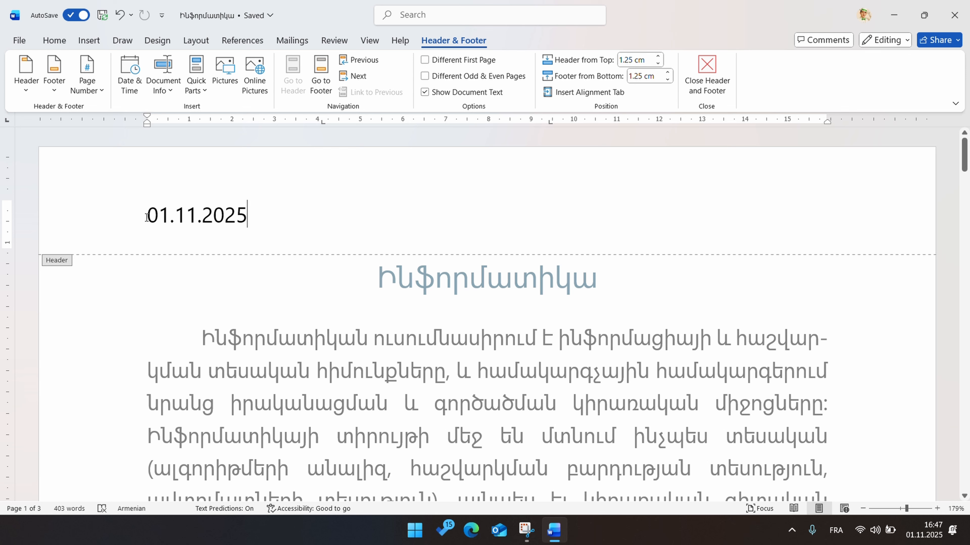
pyautogui.moveTo(150, 217); pyautogui.dragTo(252, 218)
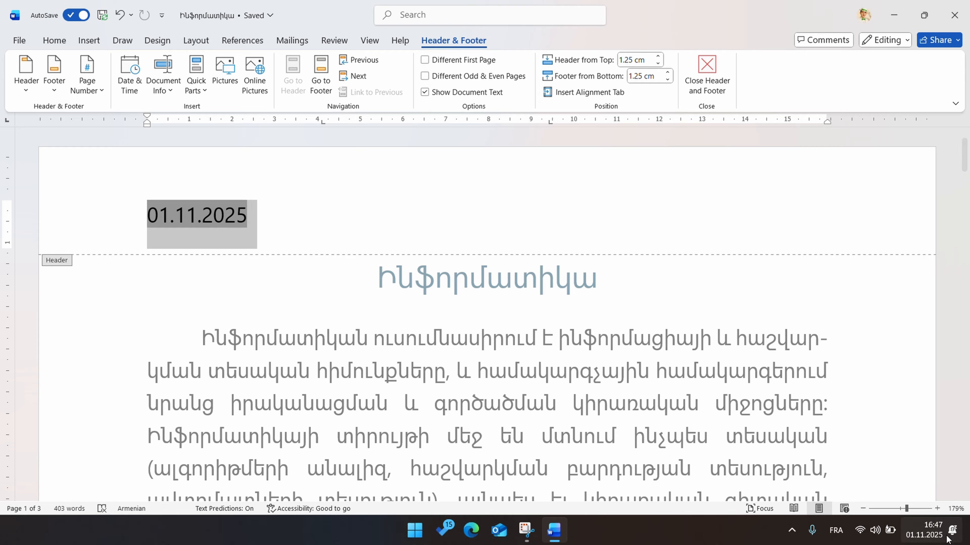
# Inspect the date field in the header by selecting it again, and deselect it.
pyautogui.click(329, 220)
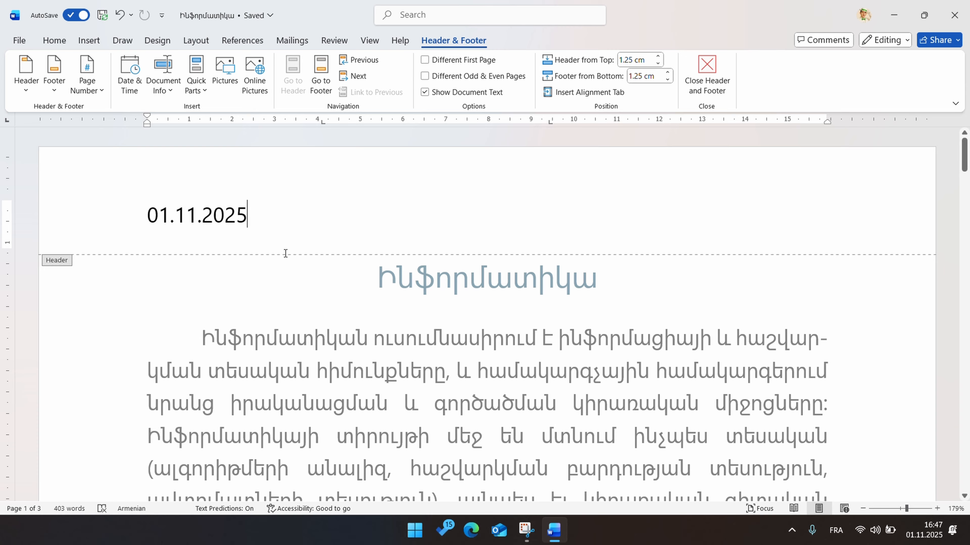
pyautogui.tripleClick(253, 221)
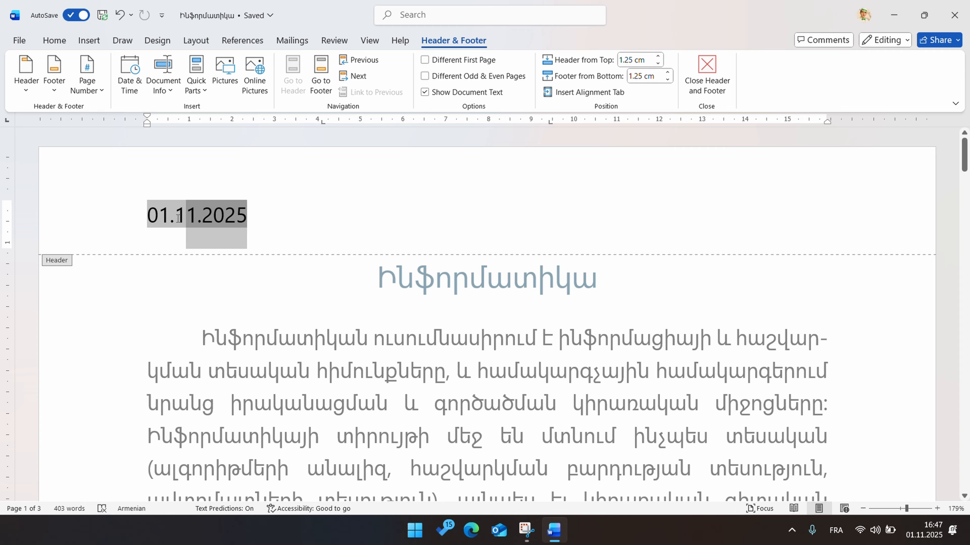
pyautogui.click(289, 250)
# Try turning off automatic updating for the Armenian date in the date and time settings, and cancel the dialog.
pyautogui.click(124, 86)
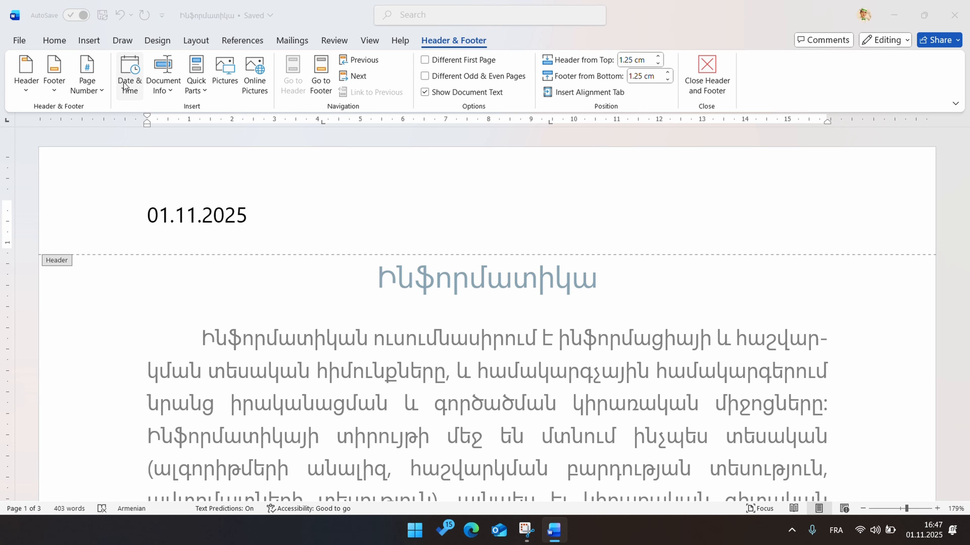
pyautogui.click(497, 358)
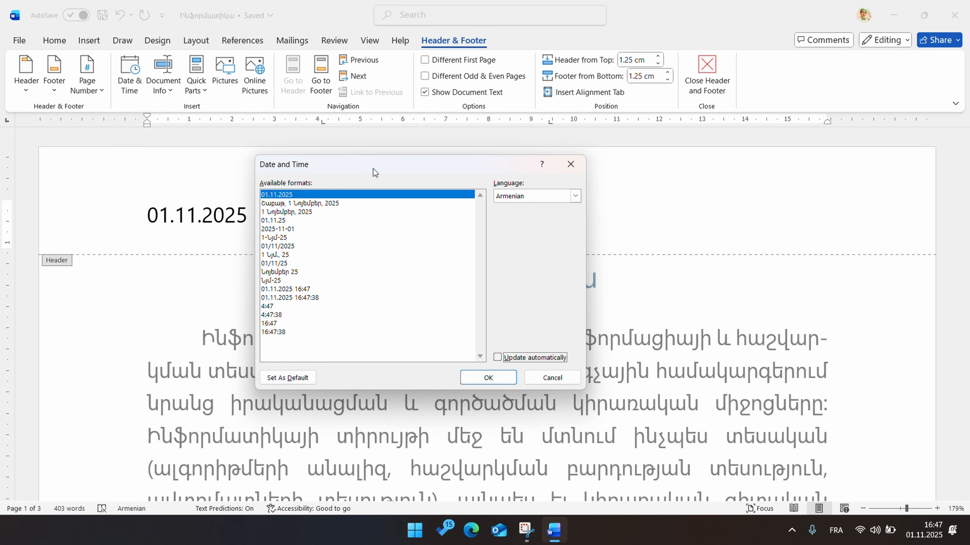
pyautogui.moveTo(373, 168); pyautogui.dragTo(569, 172)
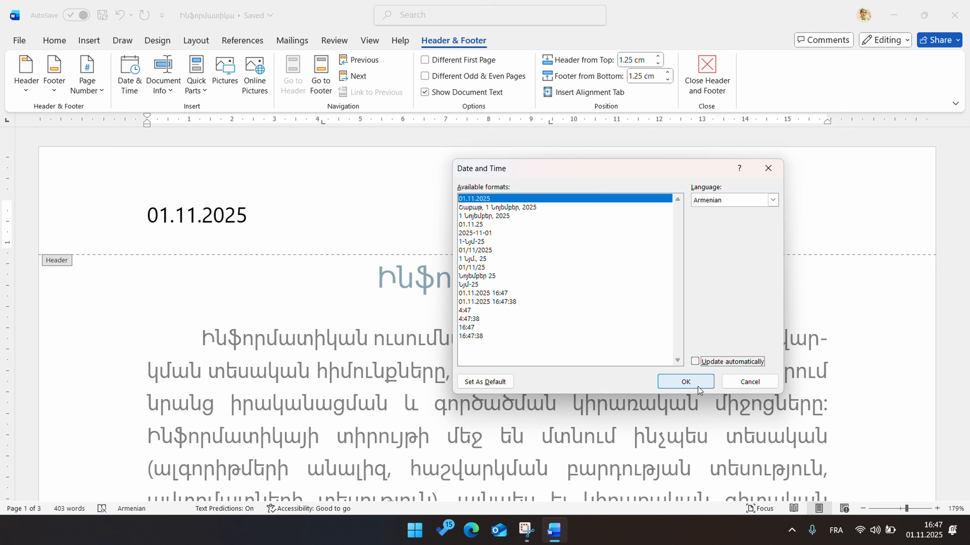
pyautogui.click(748, 385)
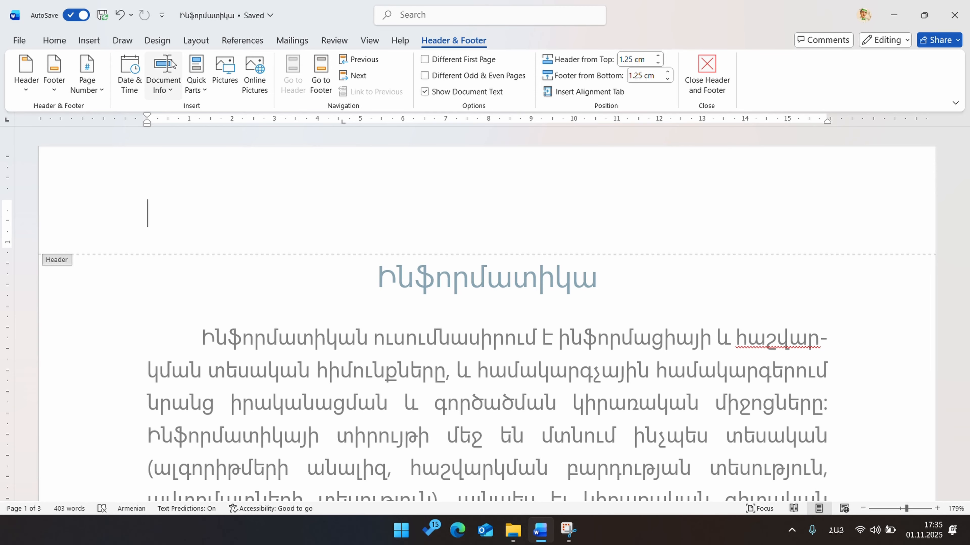
# Insert the document's author in the empty header and compare it with the author in the document information.
pyautogui.click(162, 74)
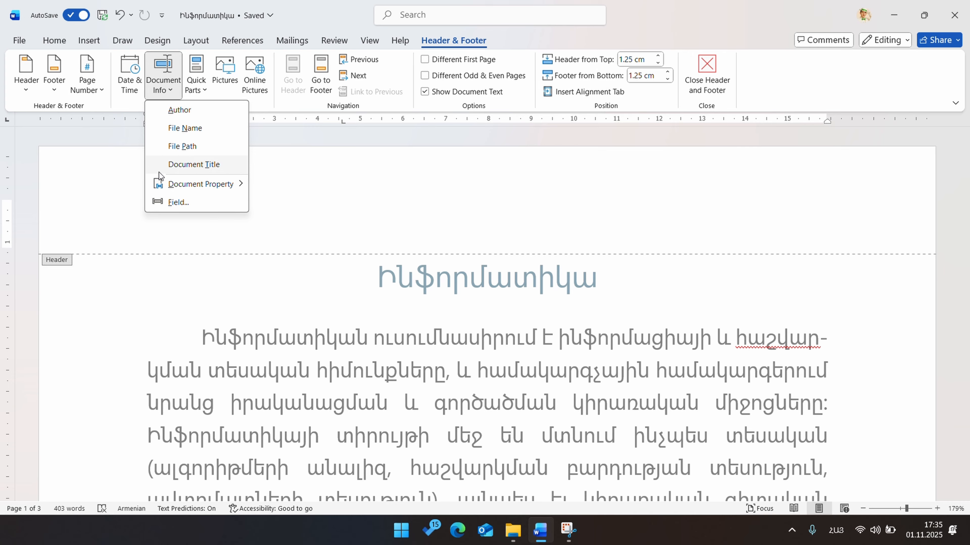
pyautogui.click(199, 112)
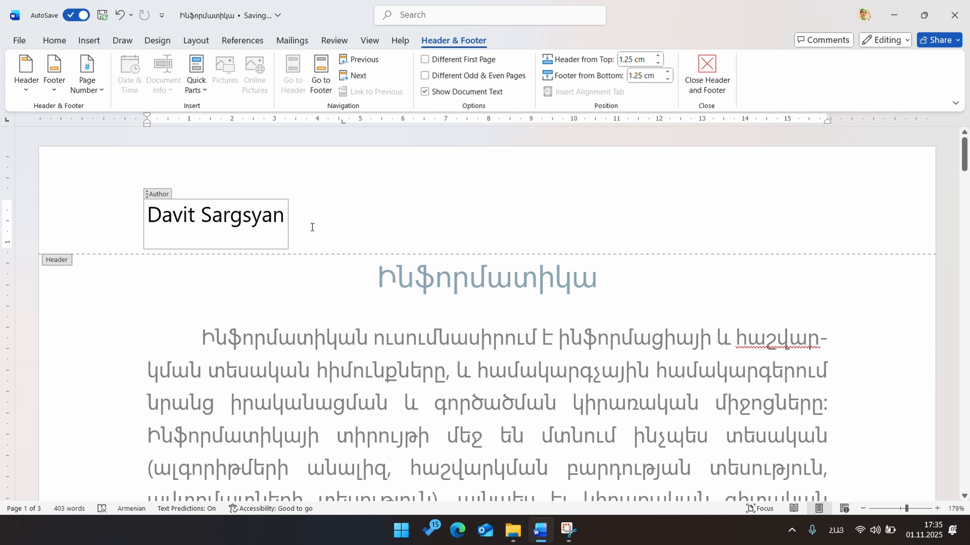
pyautogui.click(19, 41)
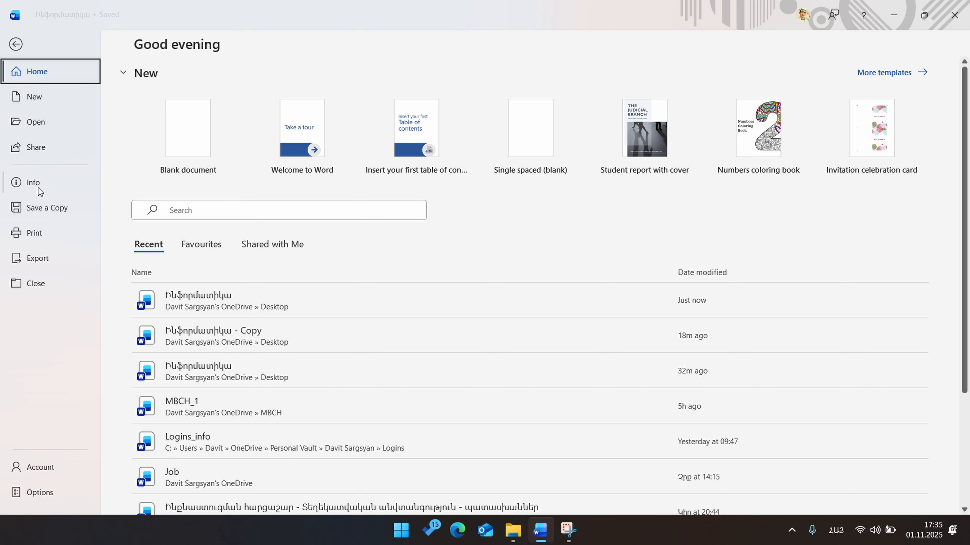
pyautogui.click(37, 183)
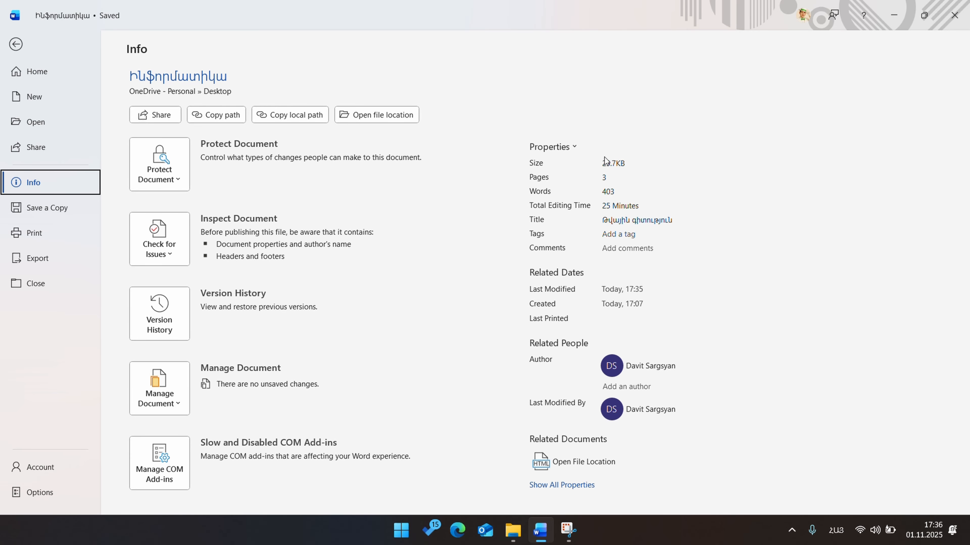
pyautogui.click(14, 44)
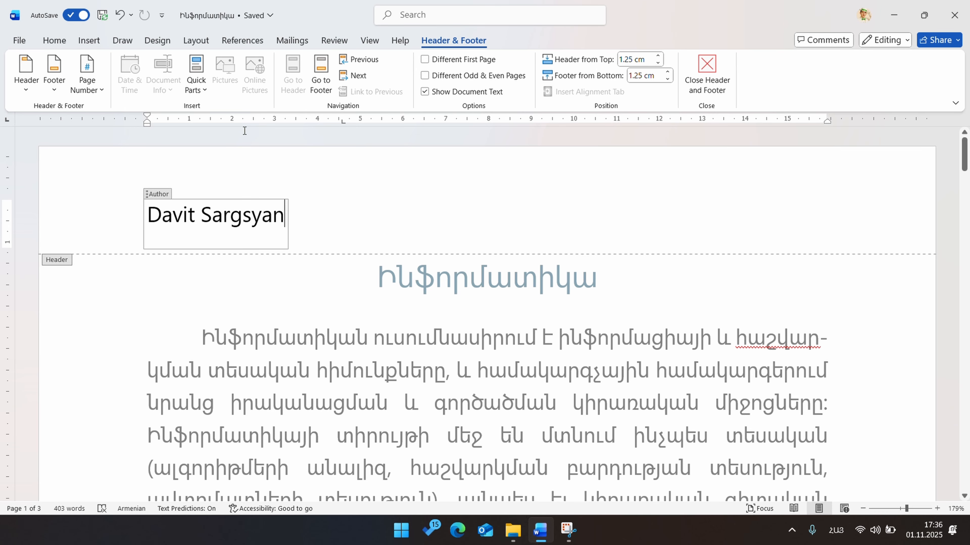
# Insert the file name on a new header line below the author.
pyautogui.click(343, 211)
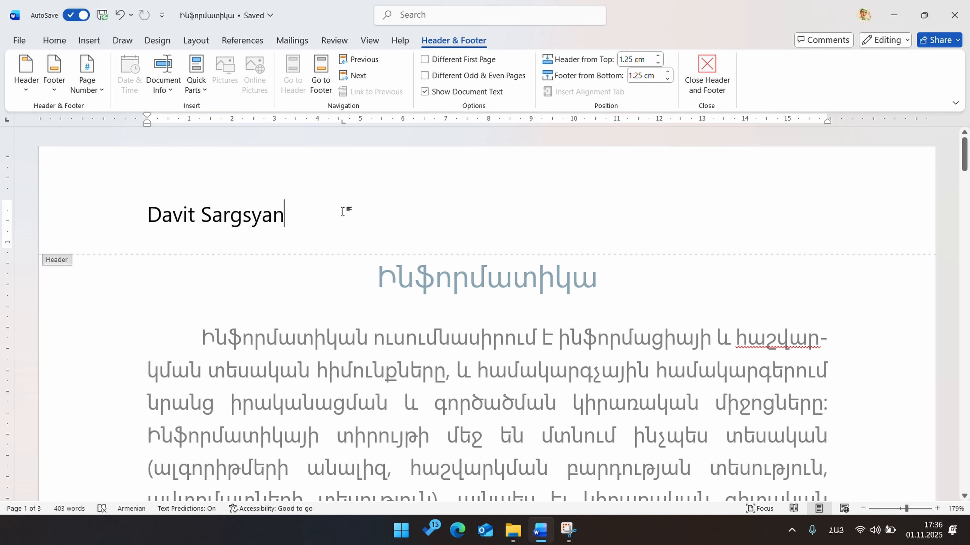
pyautogui.press('Return')
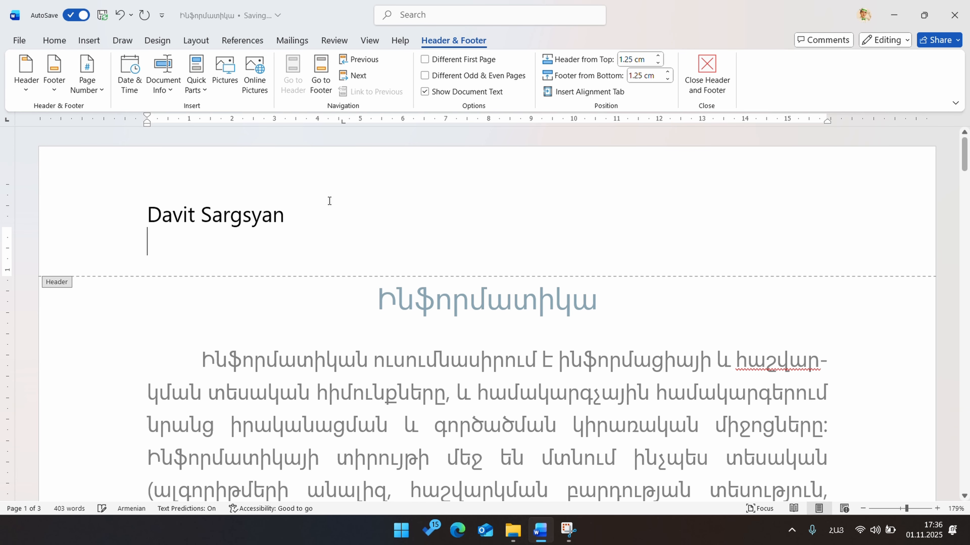
pyautogui.click(169, 91)
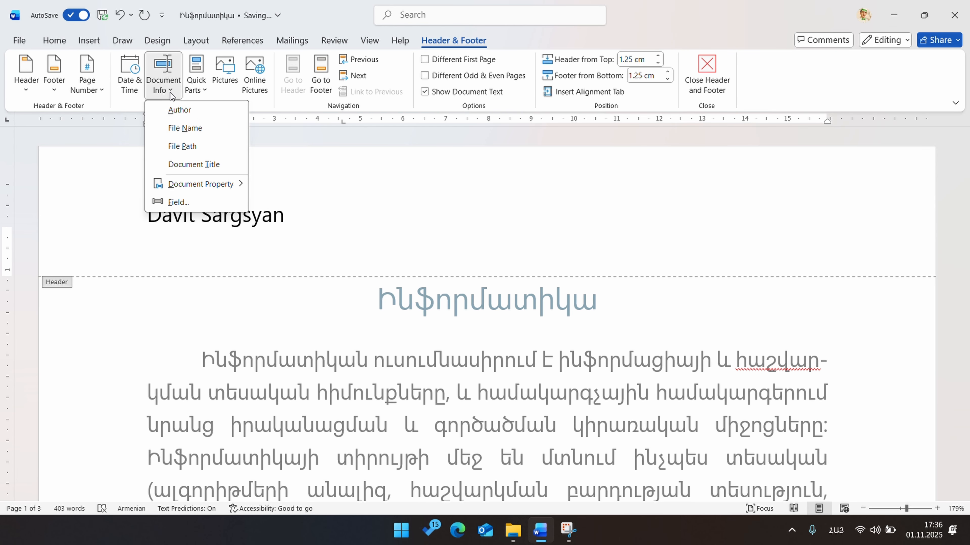
pyautogui.click(197, 129)
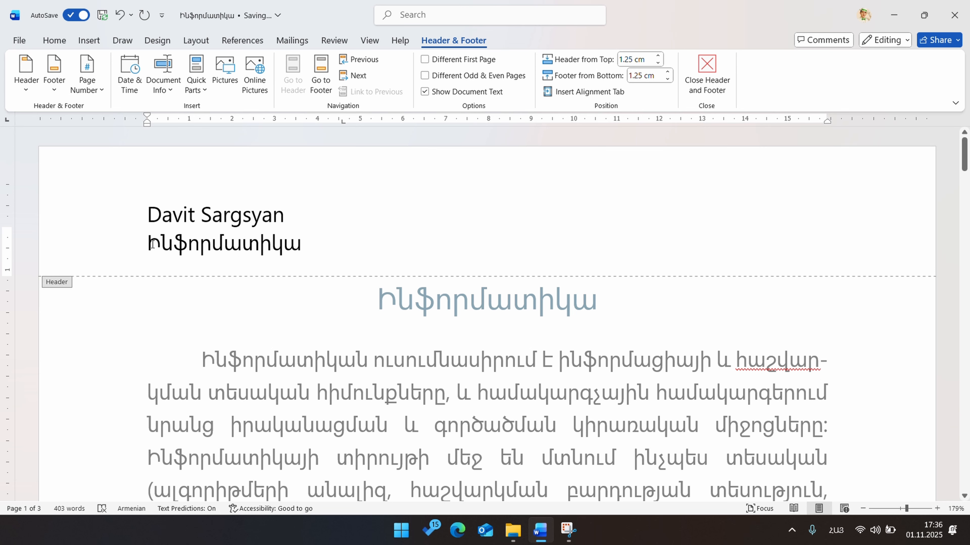
# Insert the file path on a new header line below the file name and examine its folder part.
pyautogui.press('Return')
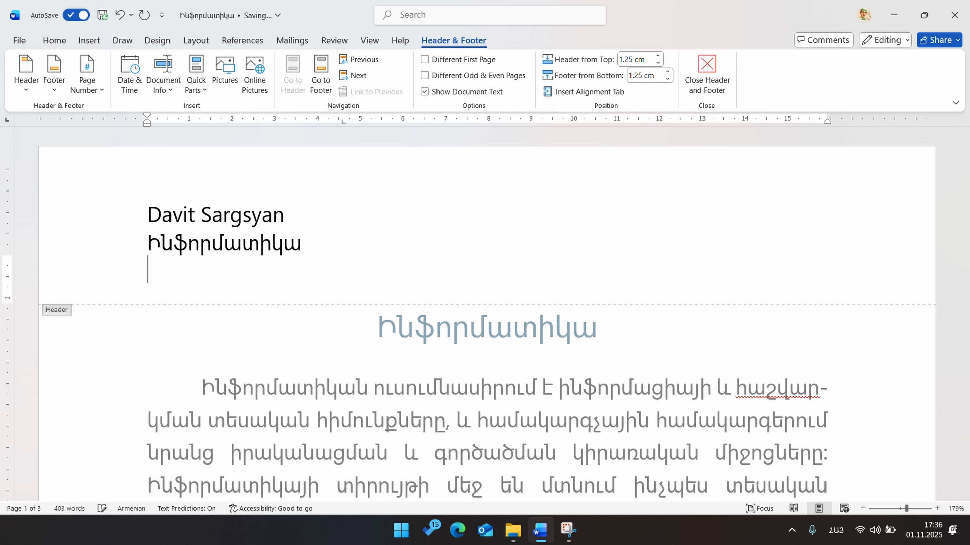
pyautogui.click(171, 92)
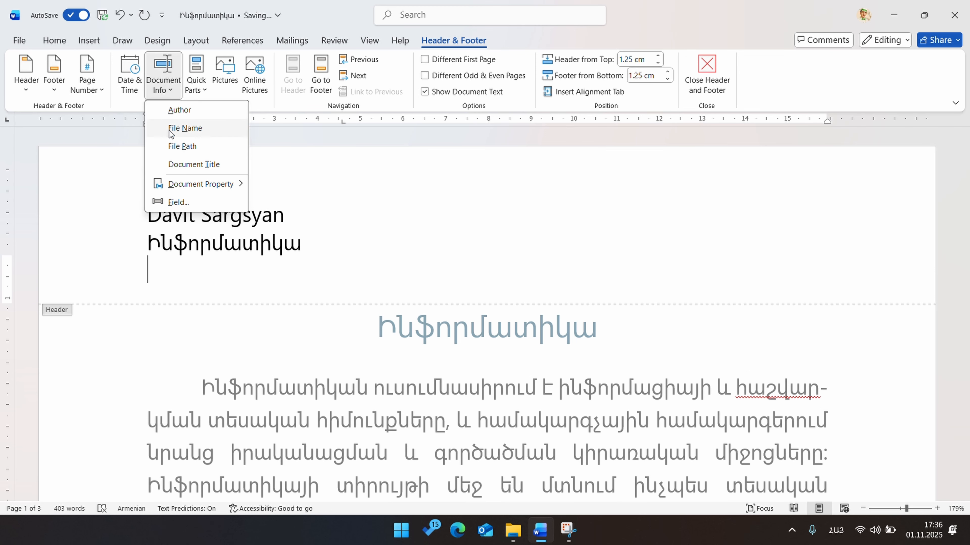
pyautogui.click(186, 148)
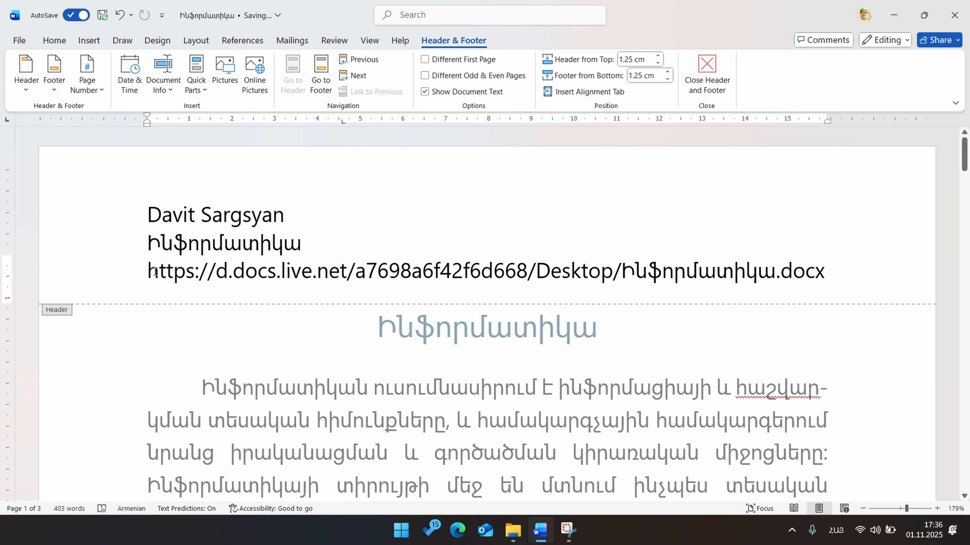
pyautogui.moveTo(156, 275); pyautogui.dragTo(622, 277)
pyautogui.click(855, 292)
# Insert the document title on a new header line below the file path.
pyautogui.press('Return')
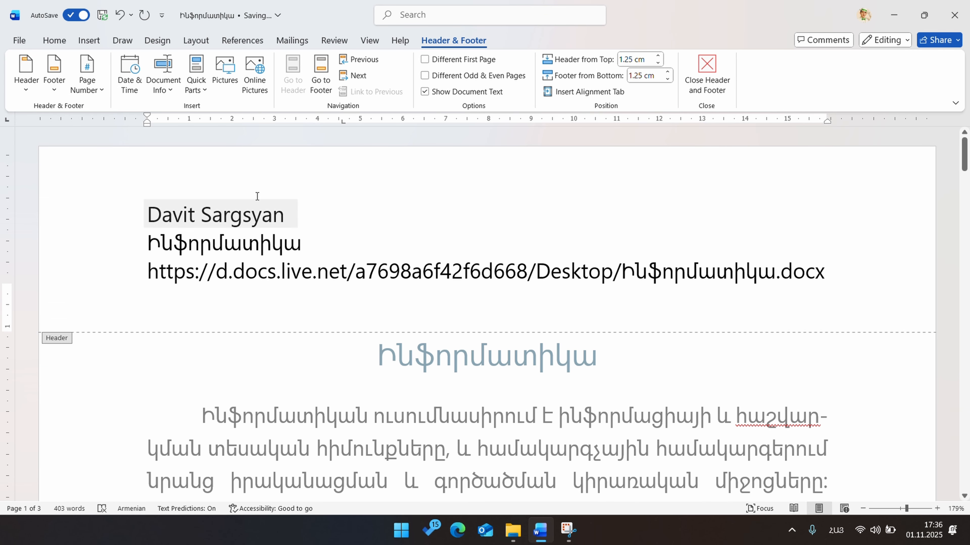
pyautogui.click(157, 93)
pyautogui.click(211, 165)
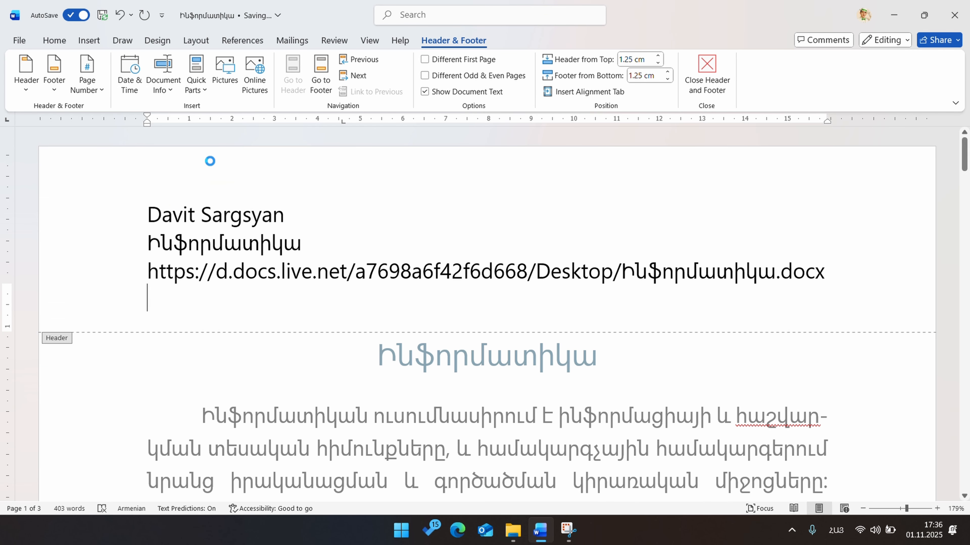
# Add a new header line below the title with the label "Կազմակերպության անունը -".
pyautogui.click(360, 300)
pyautogui.press('Return')
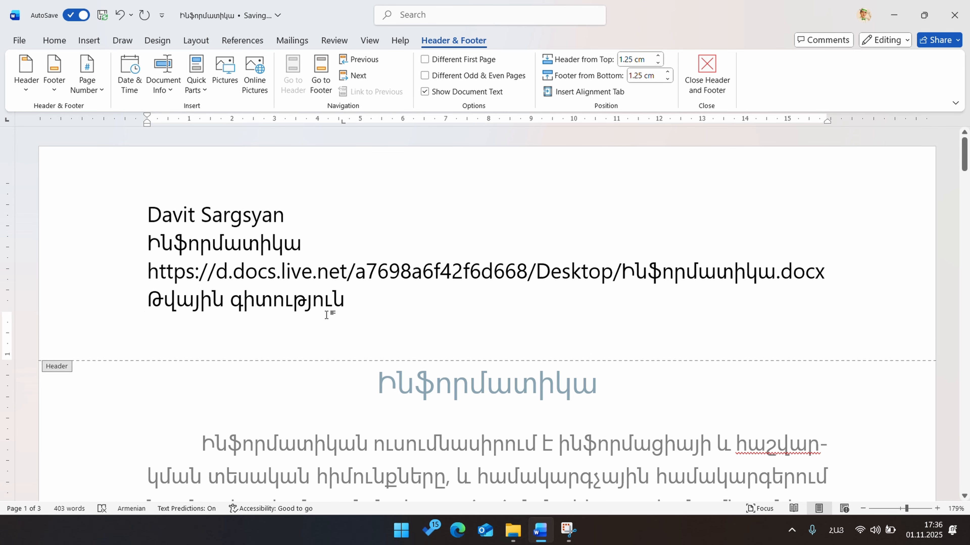
pyautogui.click(162, 96)
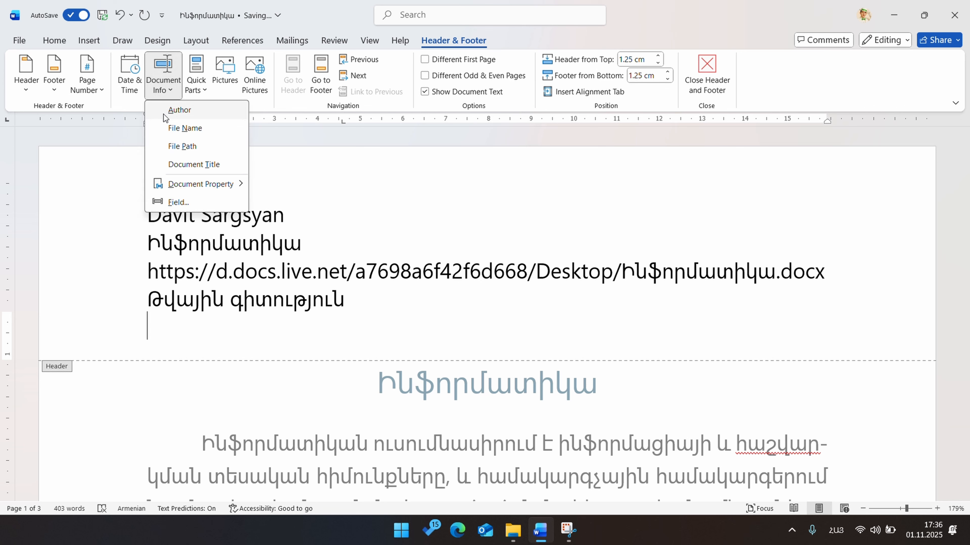
pyautogui.moveTo(191, 185)
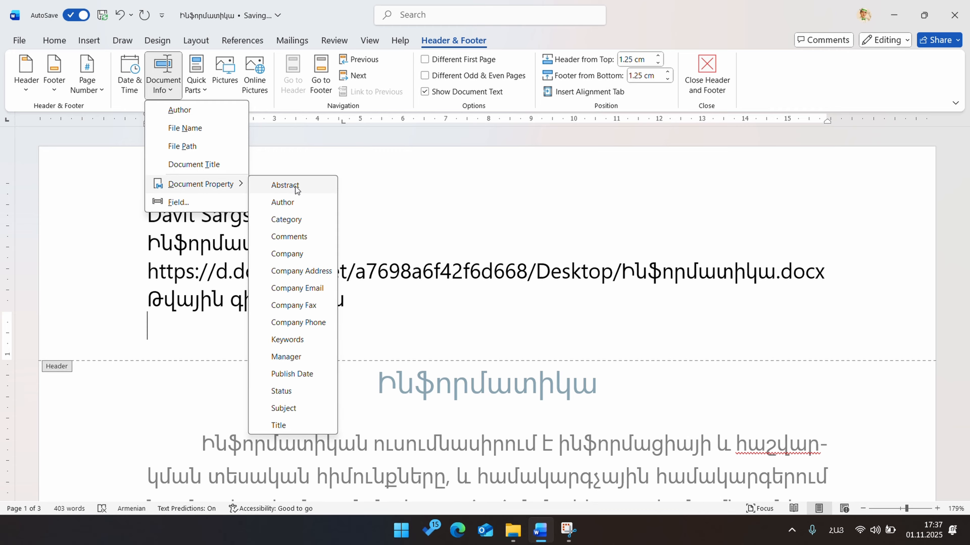
pyautogui.click(188, 327)
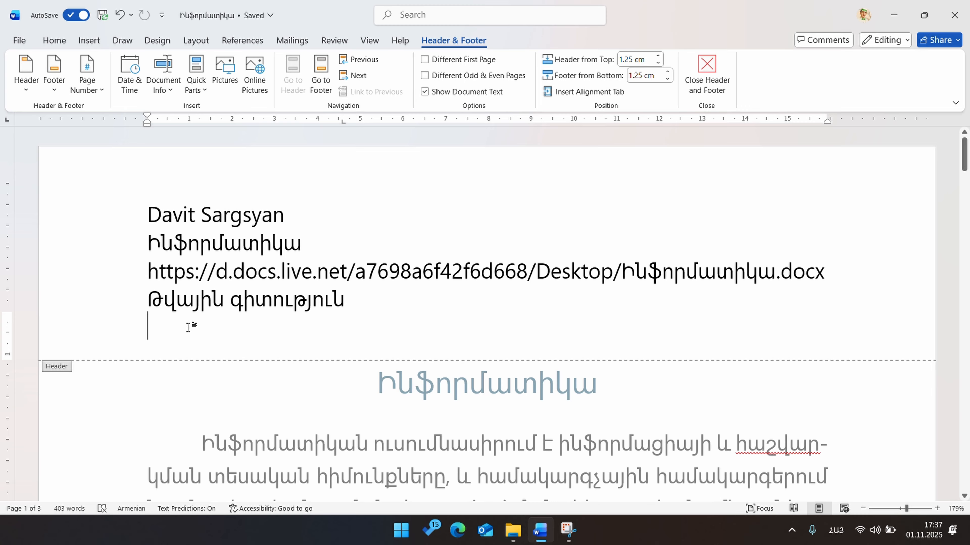
pyautogui.write('Կազմակ')
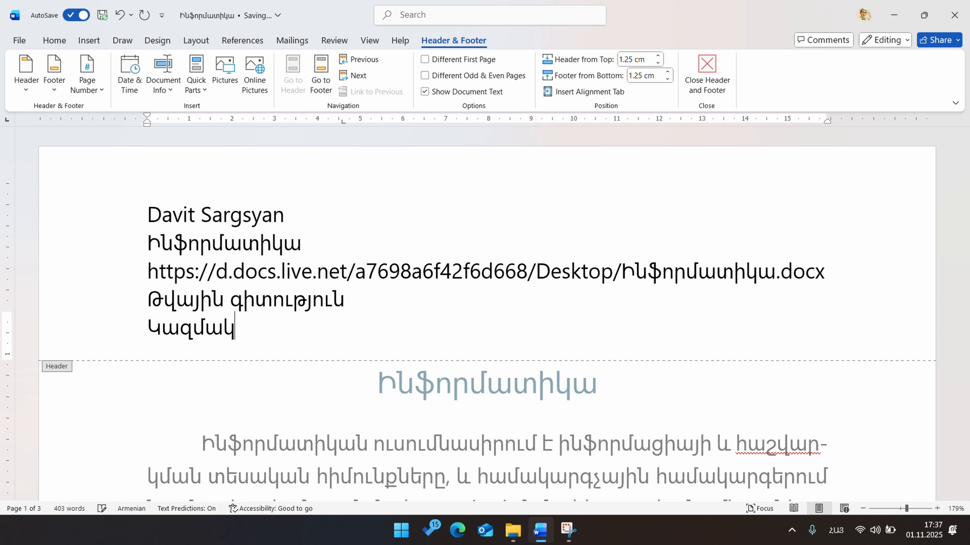
pyautogui.write('երպությ')
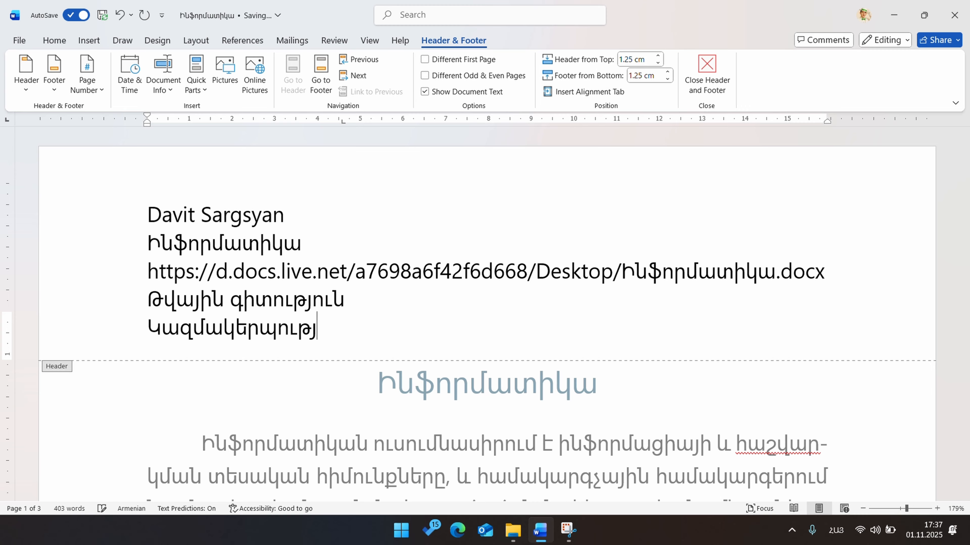
pyautogui.write('ան անունը -')
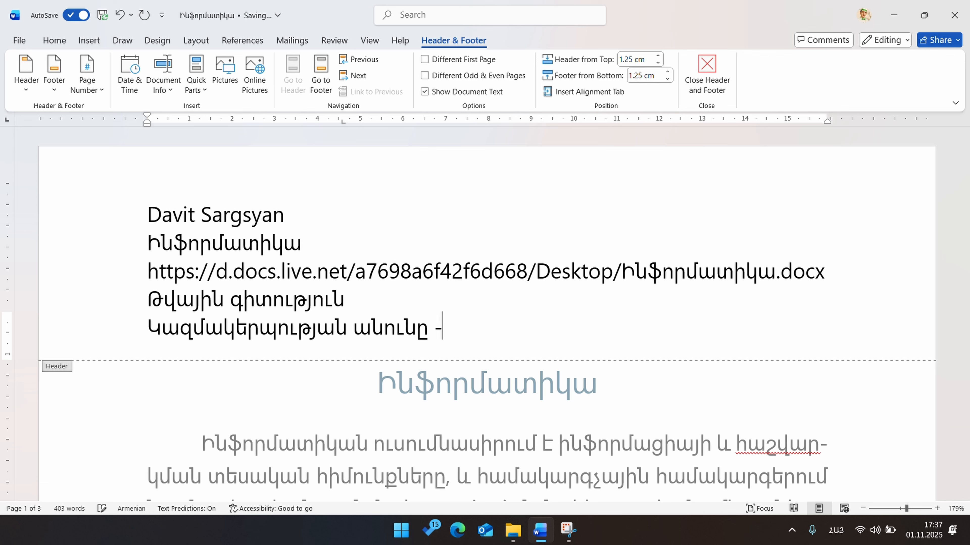
# Insert the Company property after the label, set it to "ԵՊՏՔ", and return to the document body.
pyautogui.click(170, 86)
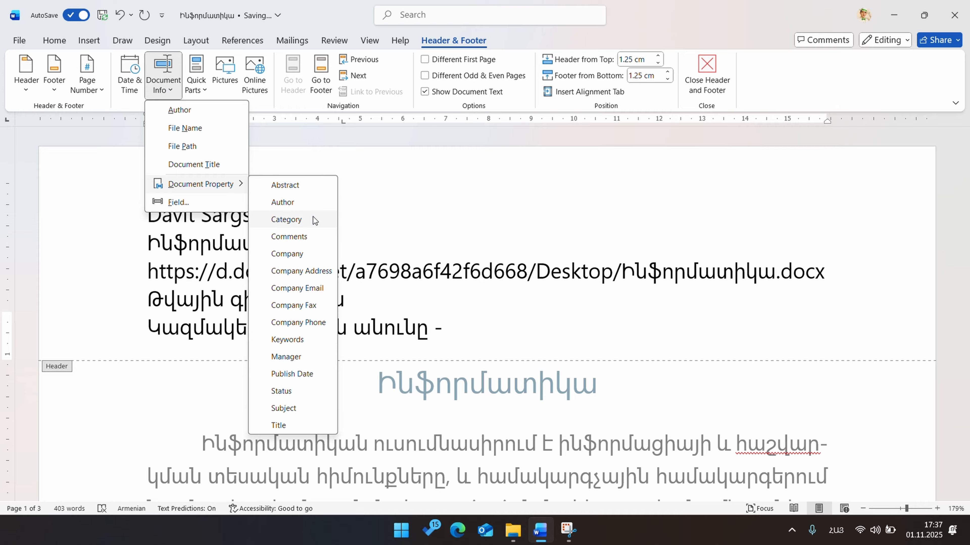
pyautogui.click(290, 254)
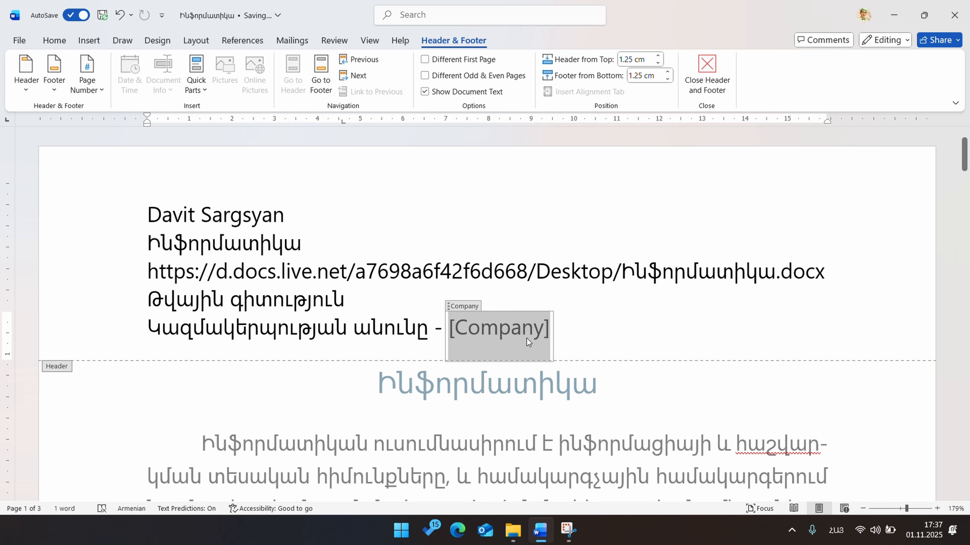
pyautogui.click(601, 332)
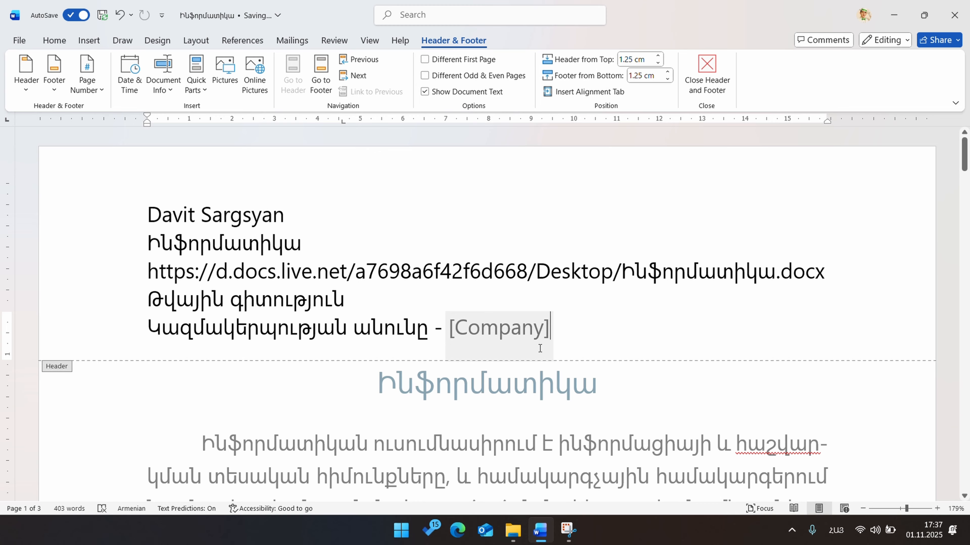
pyautogui.click(514, 345)
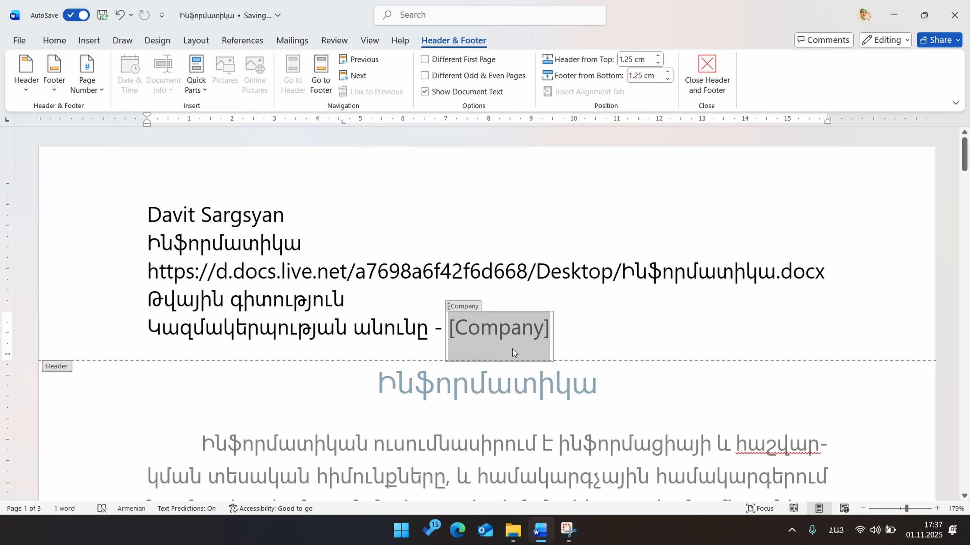
pyautogui.write('ԵՊՏՔ')
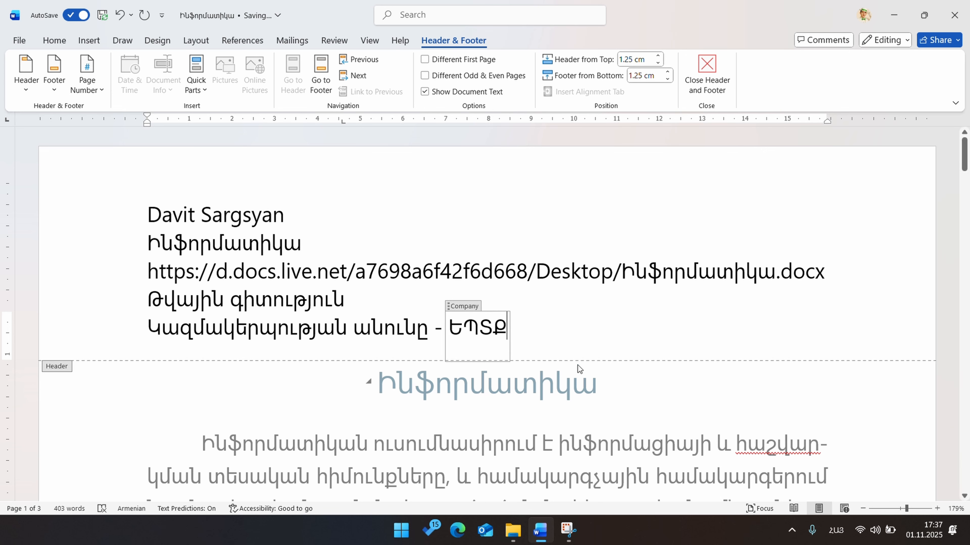
pyautogui.doubleClick(623, 388)
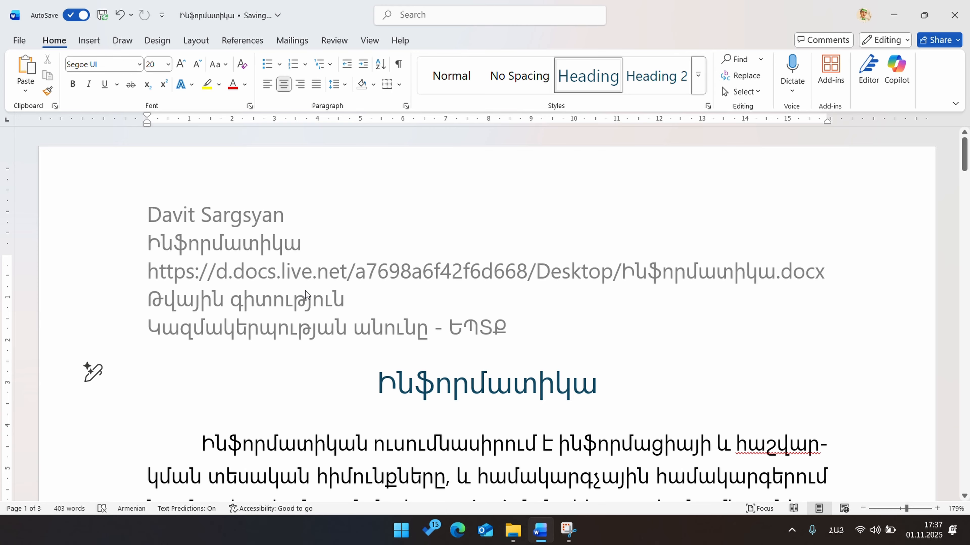
# Switch to the desktop and check the Company entry in the document file's detailed properties.
pyautogui.click(894, 15)
pyautogui.doubleClick(463, 271)
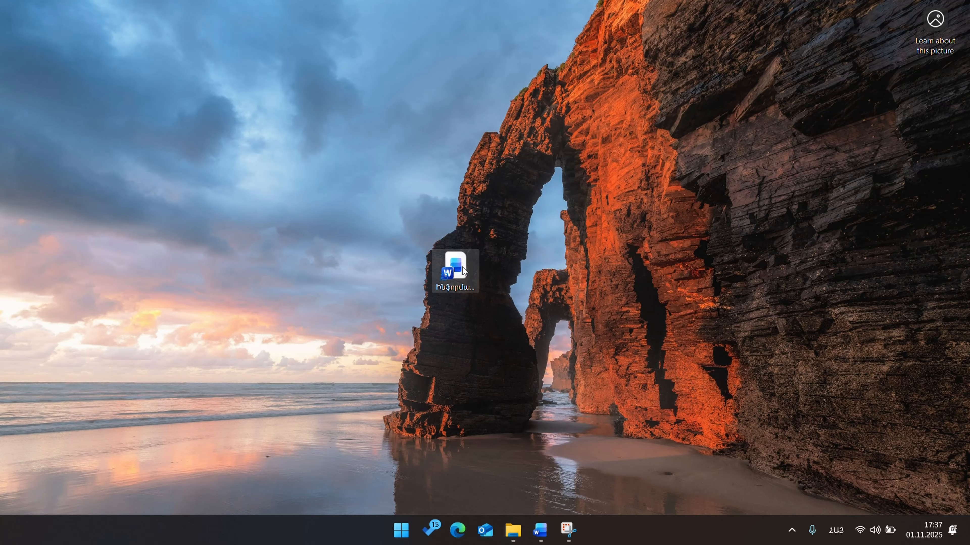
pyautogui.rightClick(463, 270)
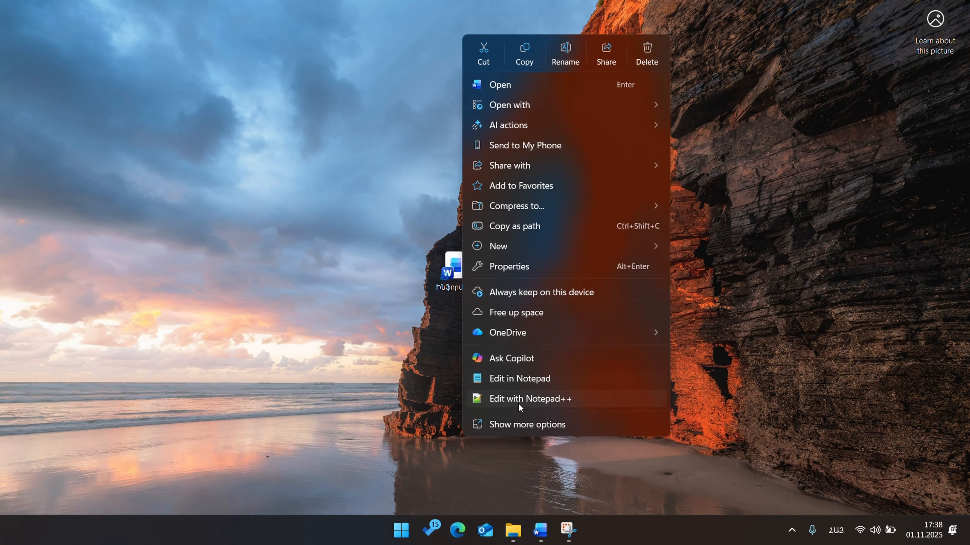
pyautogui.click(504, 425)
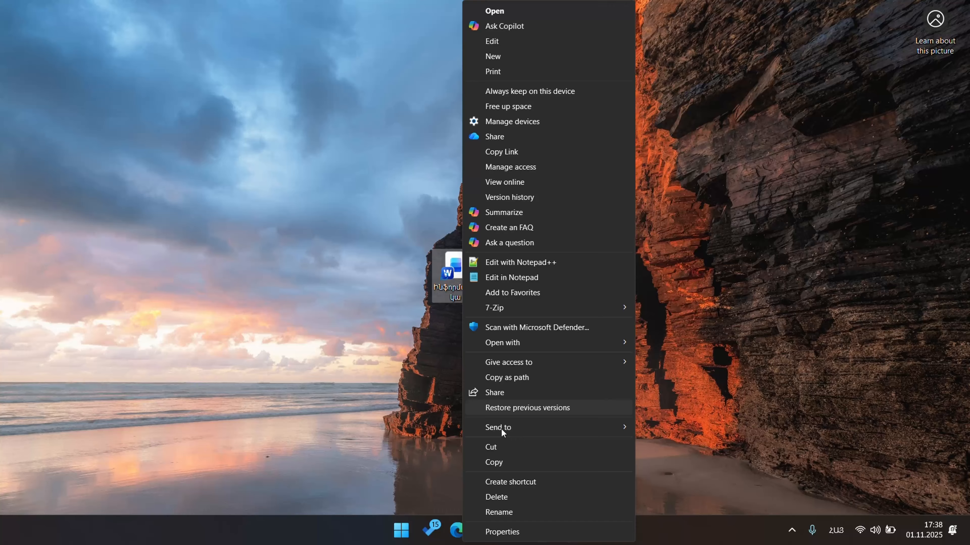
pyautogui.click(527, 529)
pyautogui.click(621, 228)
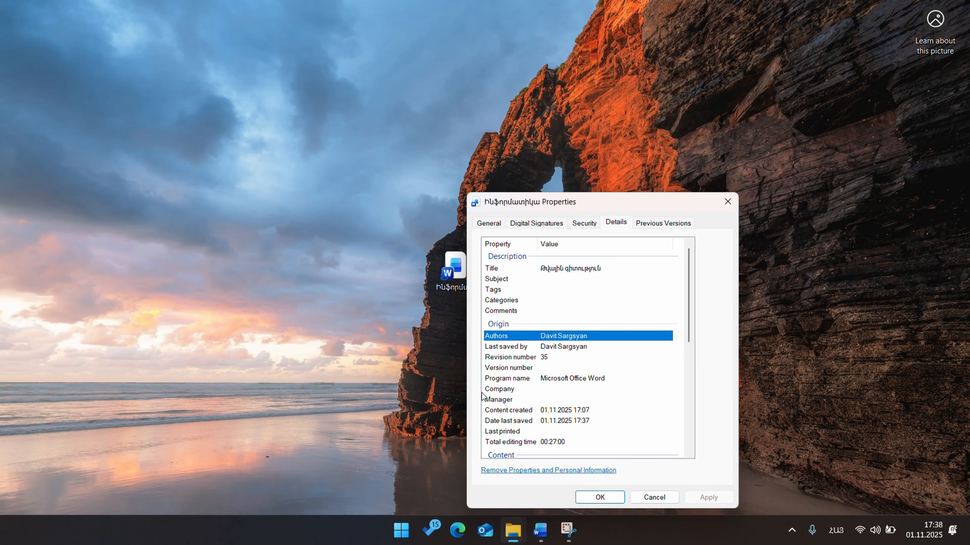
pyautogui.click(608, 498)
# Close the document in Word and check the file's Company property again in its detailed properties on the desktop.
pyautogui.click(540, 530)
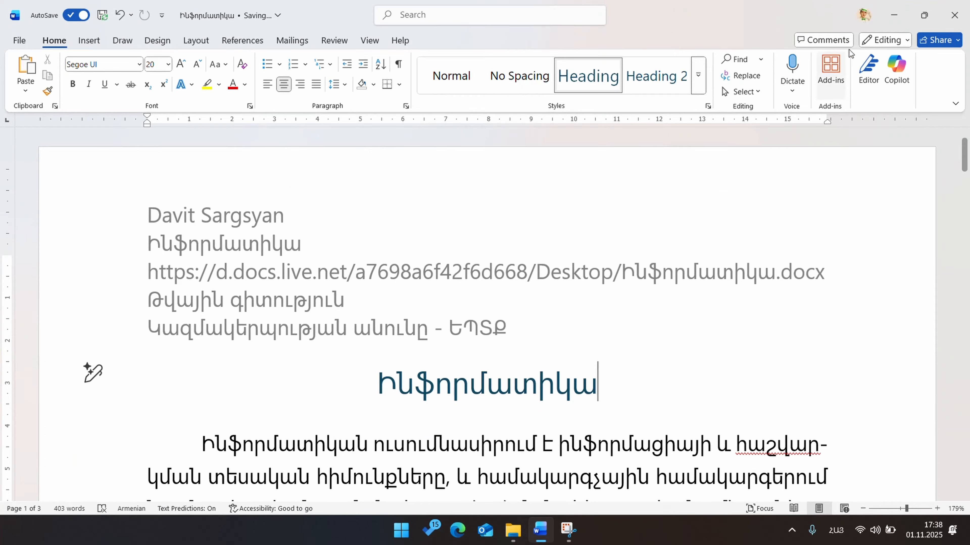
pyautogui.click(954, 15)
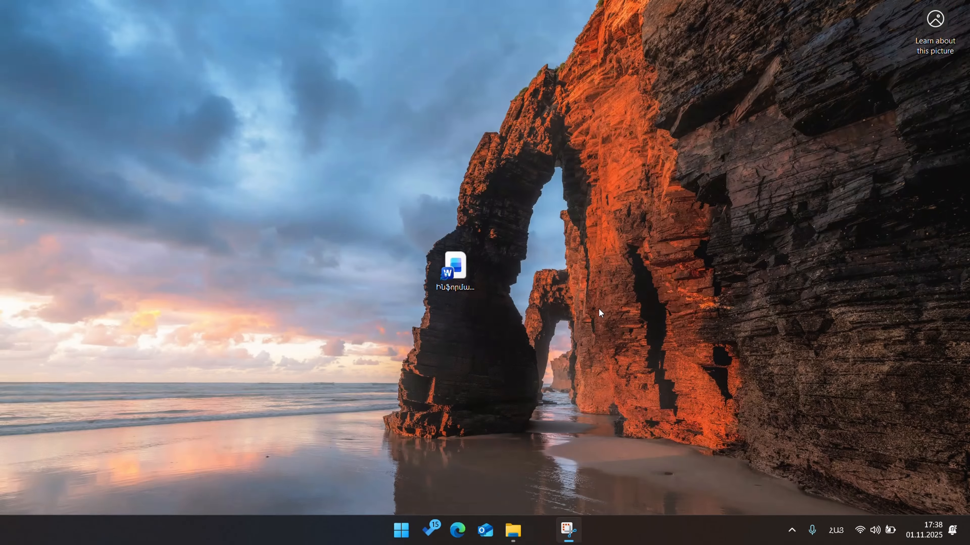
pyautogui.click(463, 271)
pyautogui.rightClick(462, 271)
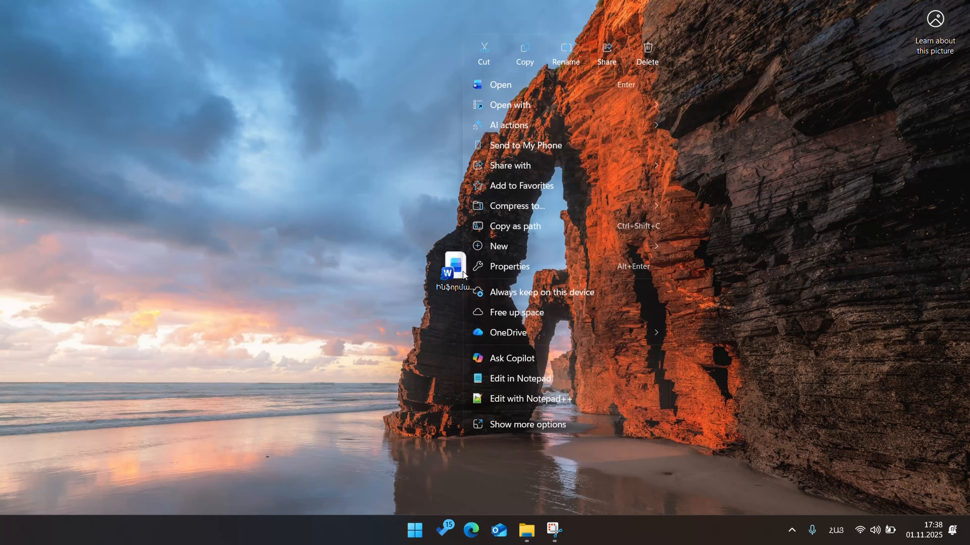
pyautogui.click(546, 424)
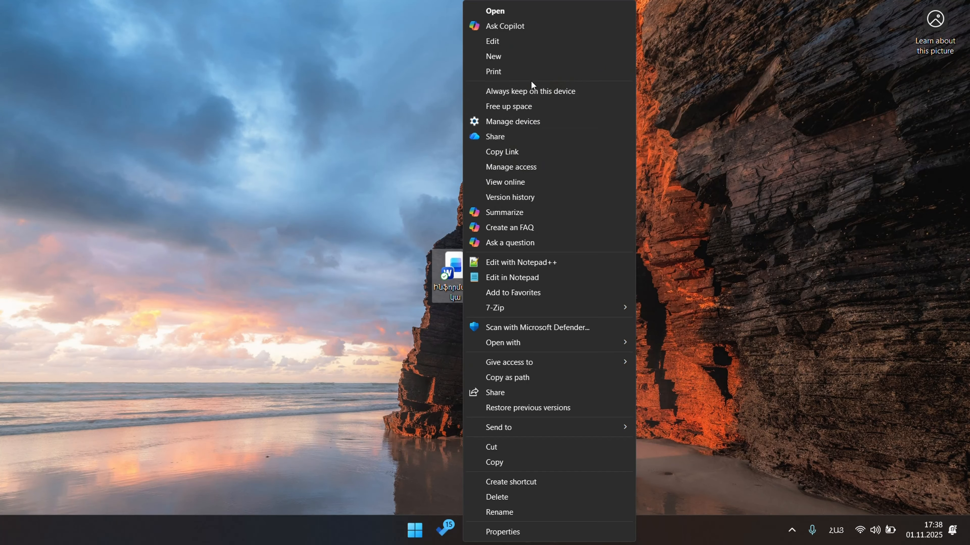
pyautogui.click(508, 529)
pyautogui.click(616, 225)
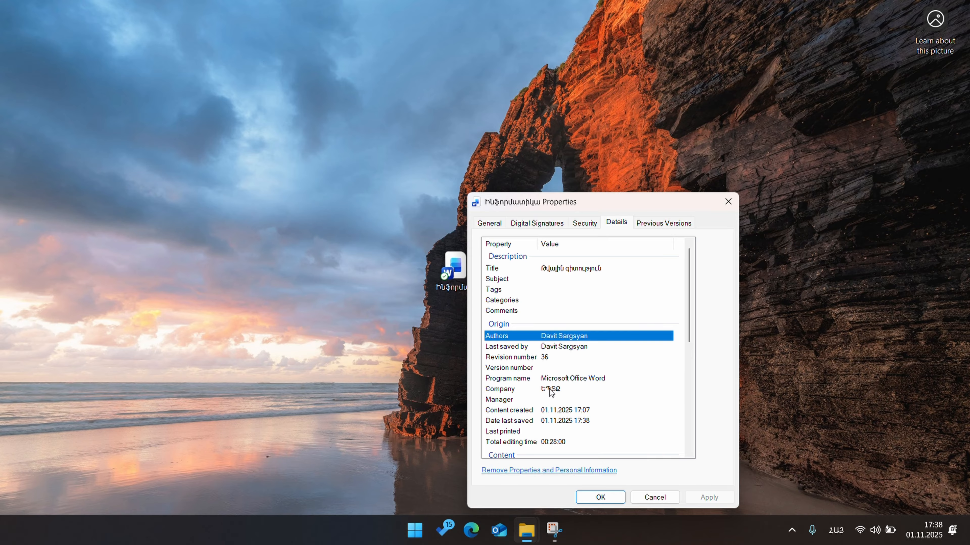
pyautogui.click(600, 497)
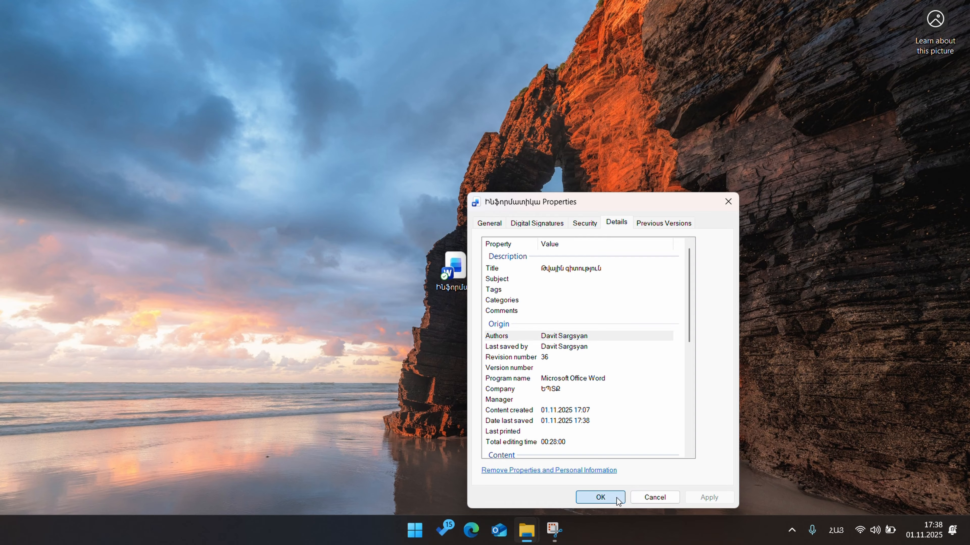
# Reopen the document in Word and add a new header line below the company name.
pyautogui.doubleClick(455, 268)
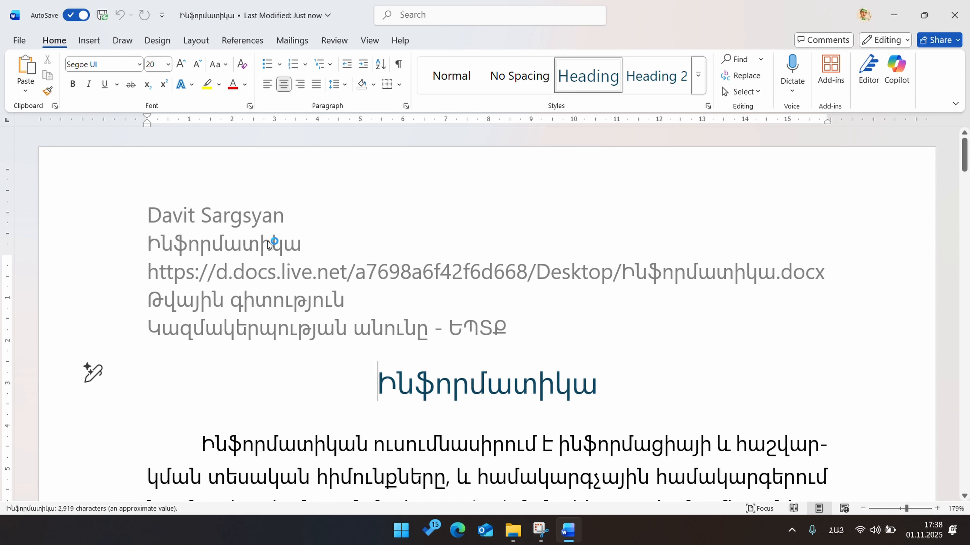
pyautogui.doubleClick(537, 317)
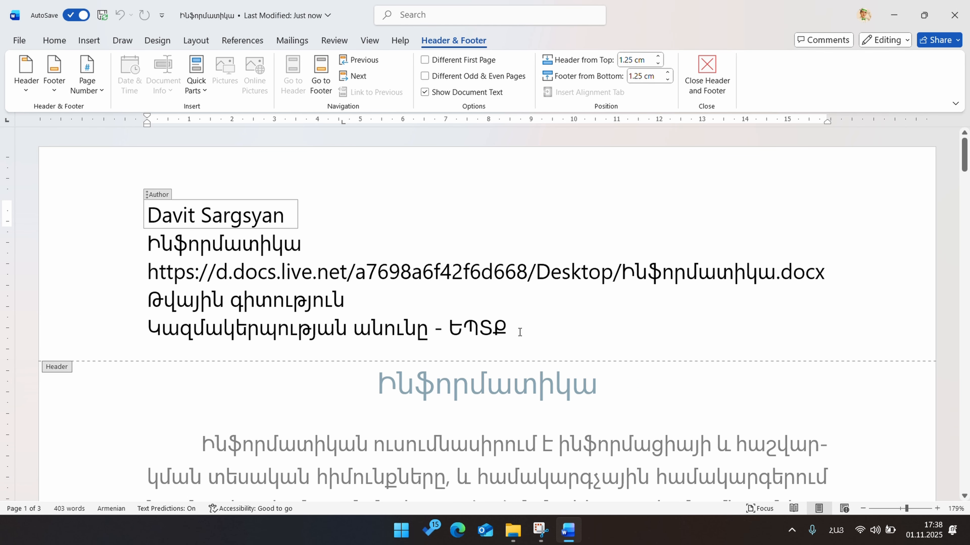
pyautogui.press('Return')
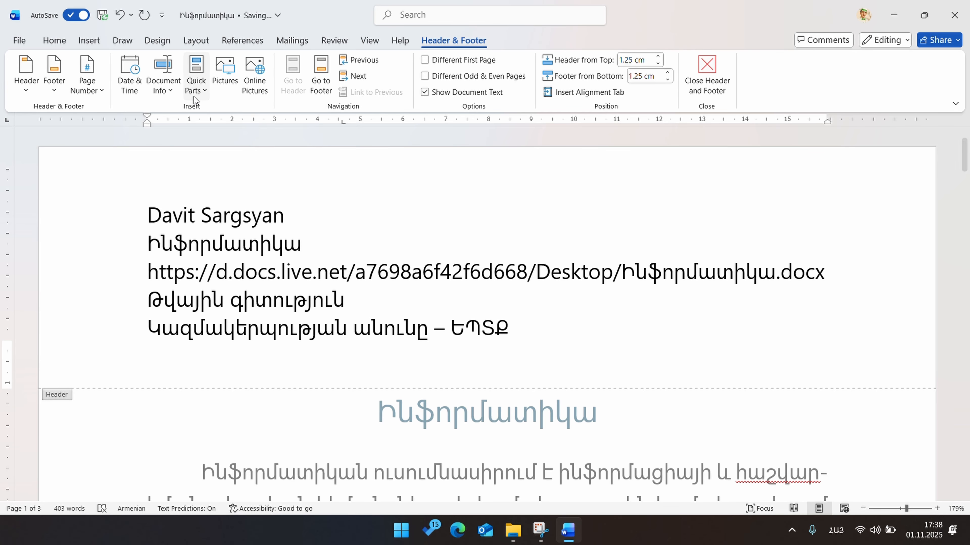
# Examine the Formula field's options and the list of field names available for insertion into the header.
pyautogui.click(170, 91)
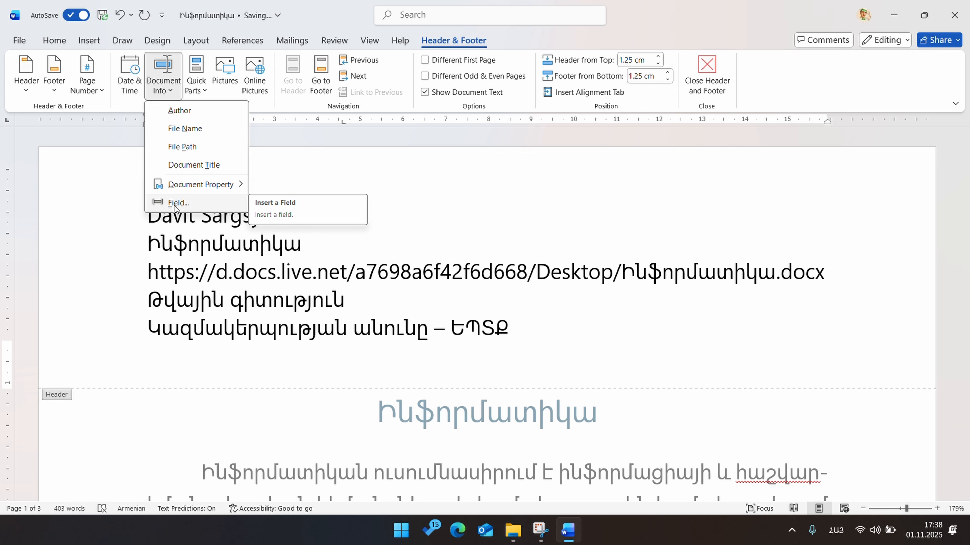
pyautogui.click(190, 204)
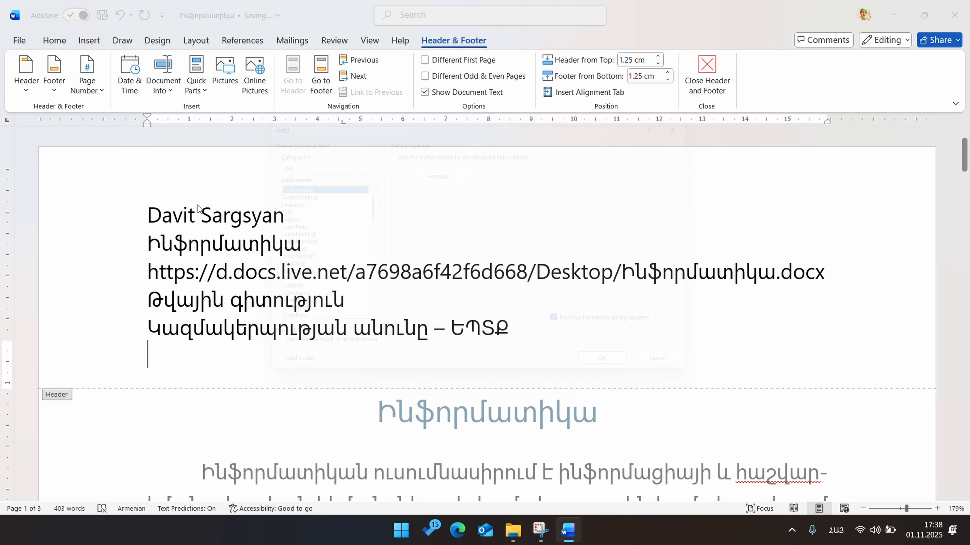
pyautogui.moveTo(407, 115); pyautogui.dragTo(342, 141)
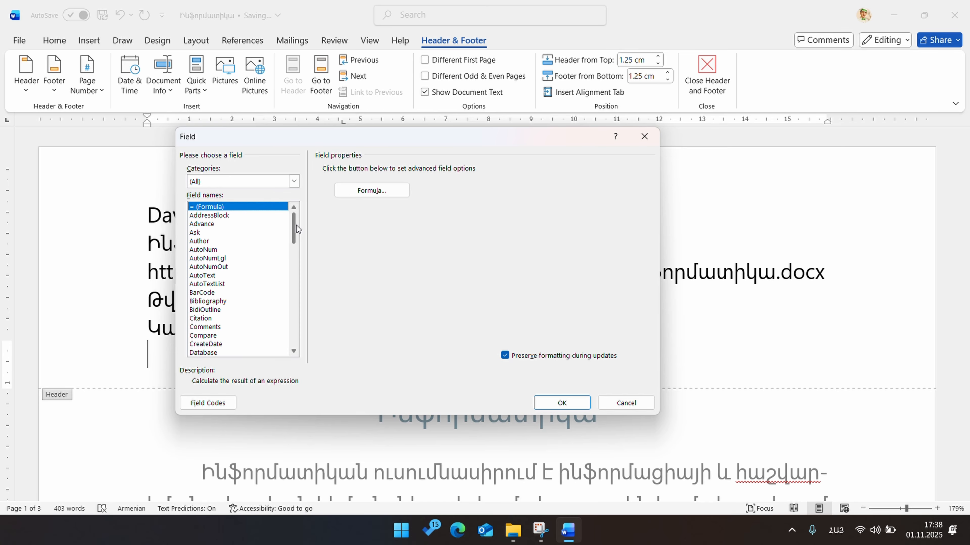
pyautogui.moveTo(295, 225)
pyautogui.mouseDown()
pyautogui.moveTo(298, 334)
pyautogui.moveTo(297, 219)
pyautogui.mouseUp()
pyautogui.click(368, 194)
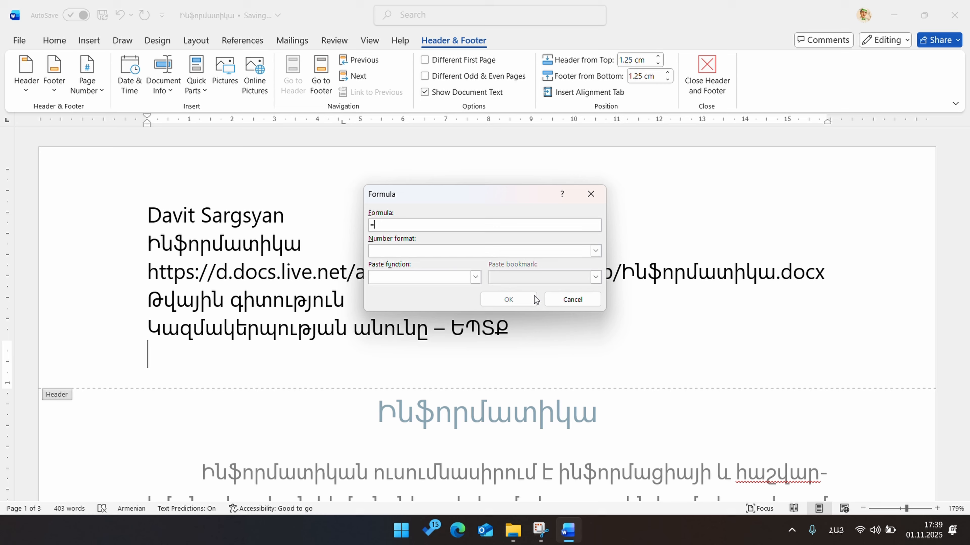
pyautogui.click(582, 300)
pyautogui.click(174, 94)
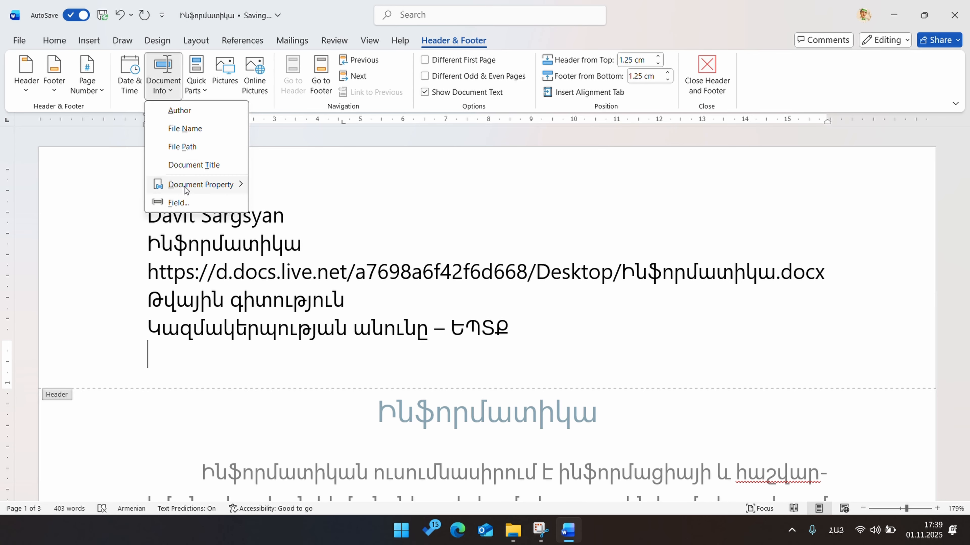
pyautogui.click(196, 202)
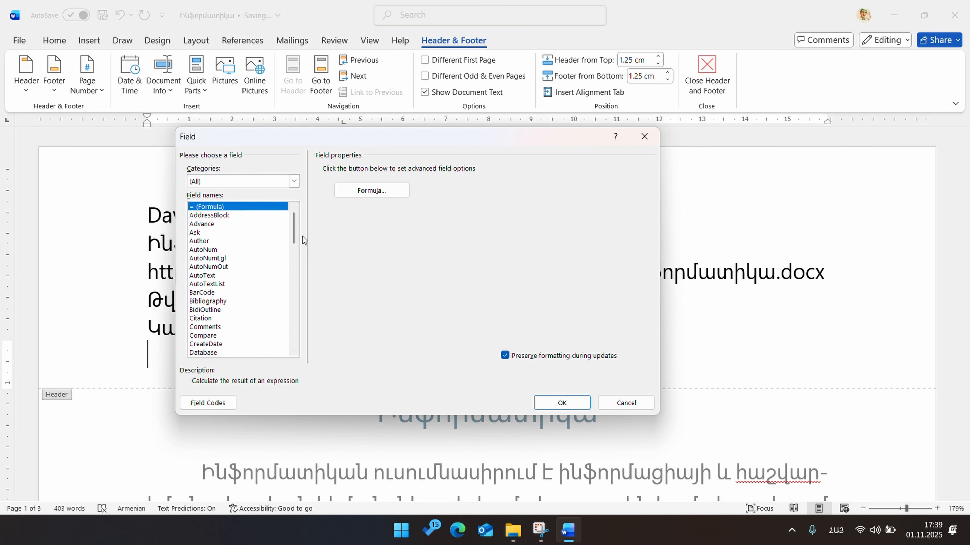
pyautogui.moveTo(294, 231); pyautogui.dragTo(309, 301)
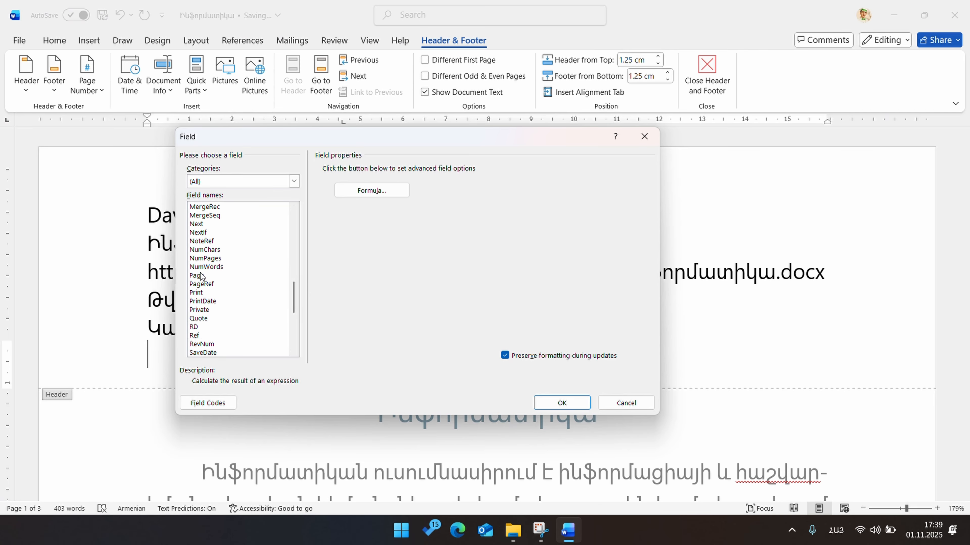
pyautogui.click(626, 403)
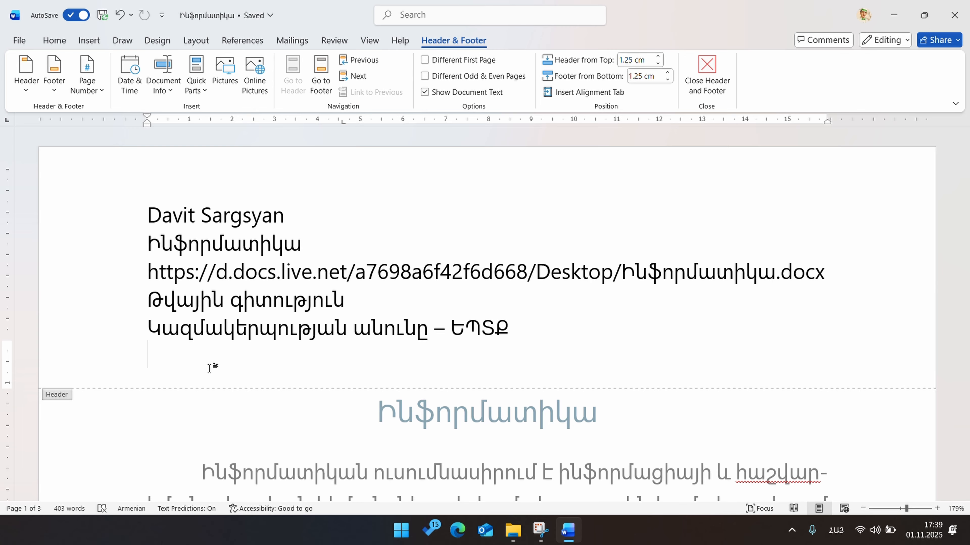
# Enter the beginning of a label, "Փաստա", on the new header line below the company name.
pyautogui.write('Փաստա')
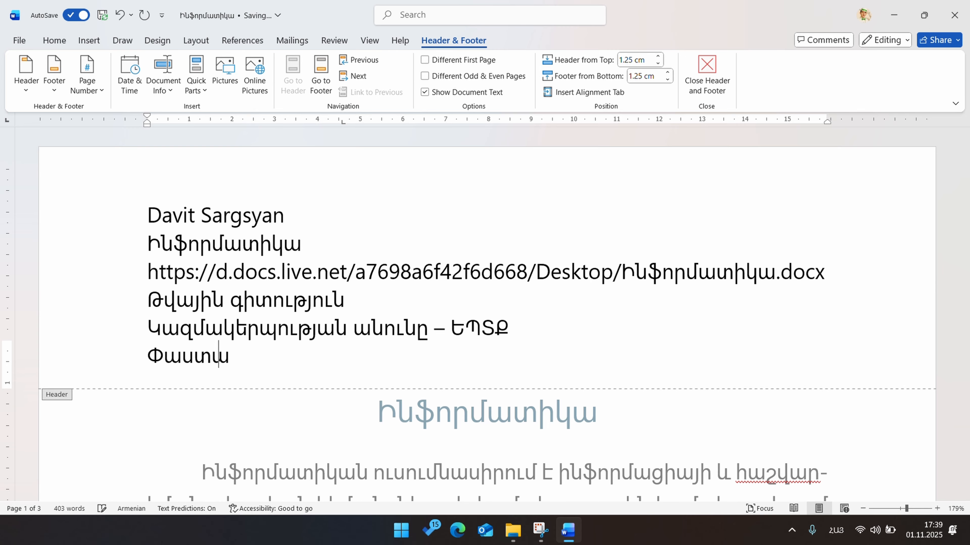
# Complete the last header line so it reads "Փաստաթղթում էջերի քանակը -".
pyautogui.write('թղթո')
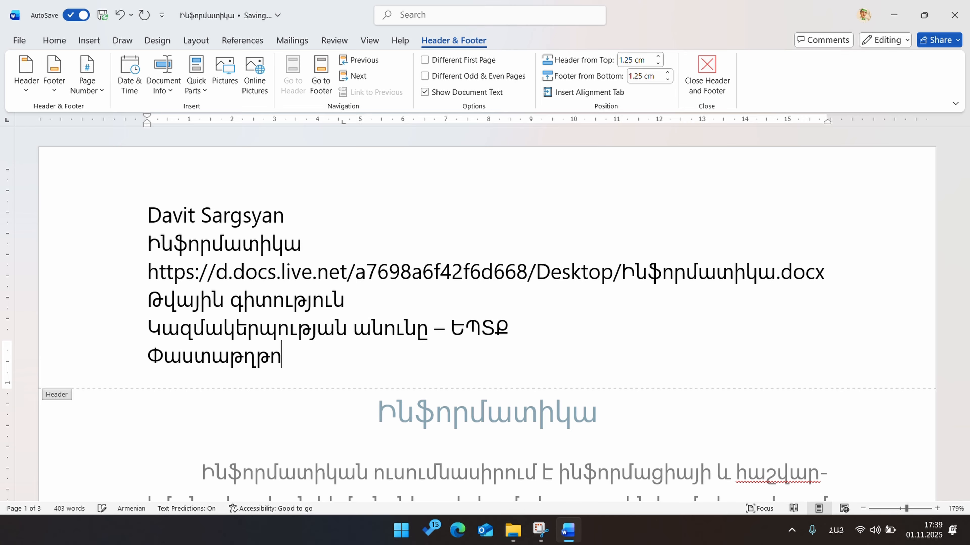
pyautogui.write('ւմ Էջեր')
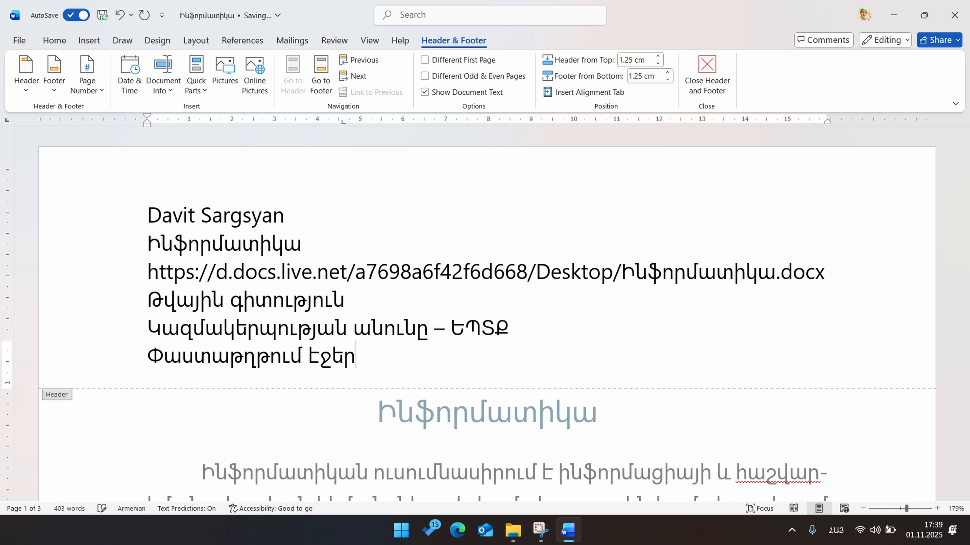
pyautogui.write('ի քանակը -')
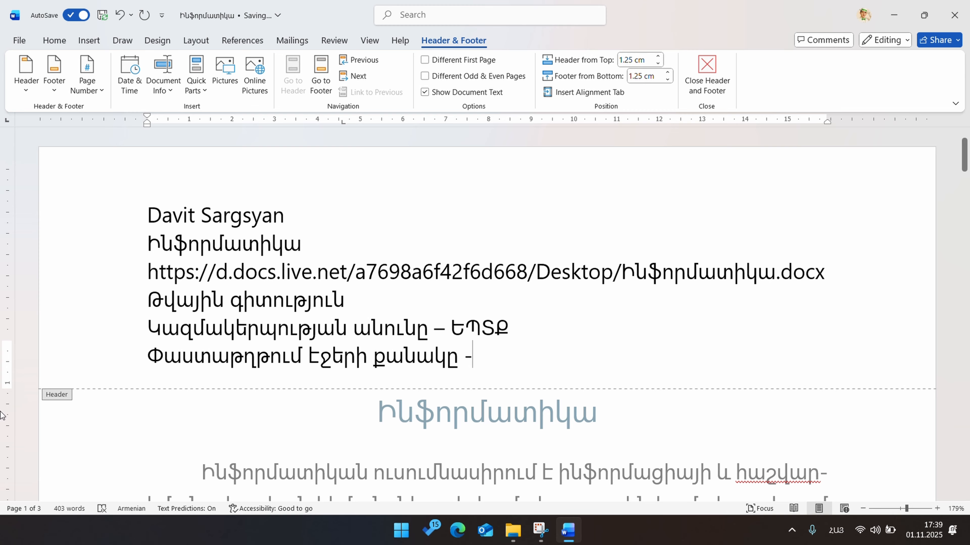
# Copy the page-count label onto a new header line below and change the copy to "Փաստաթղթում բառերի քանակը -".
pyautogui.moveTo(151, 355); pyautogui.dragTo(469, 352)
pyautogui.hotkey('ctrl', 'c')
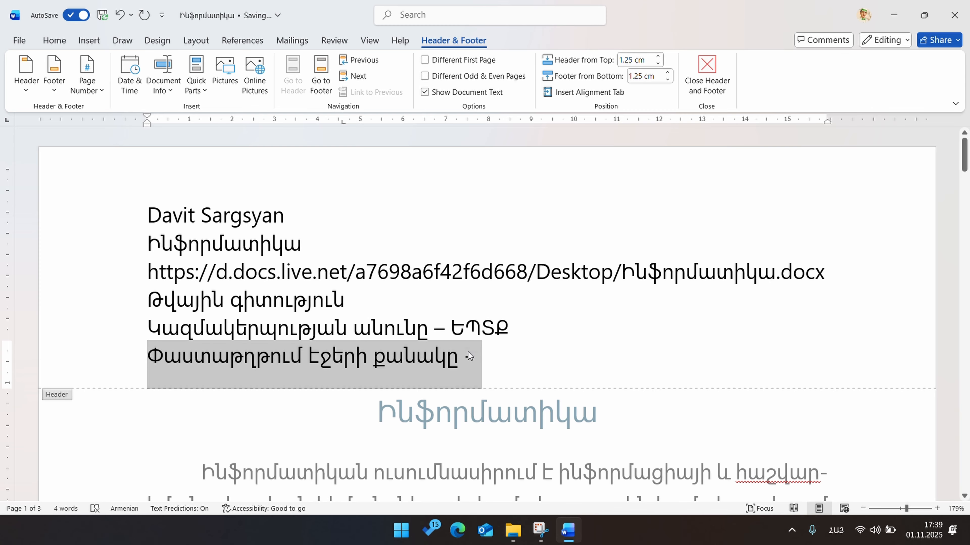
pyautogui.hotkey('shift', 'Left')
pyautogui.click(494, 358)
pyautogui.press('Return')
pyautogui.hotkey('ctrl', 'v')
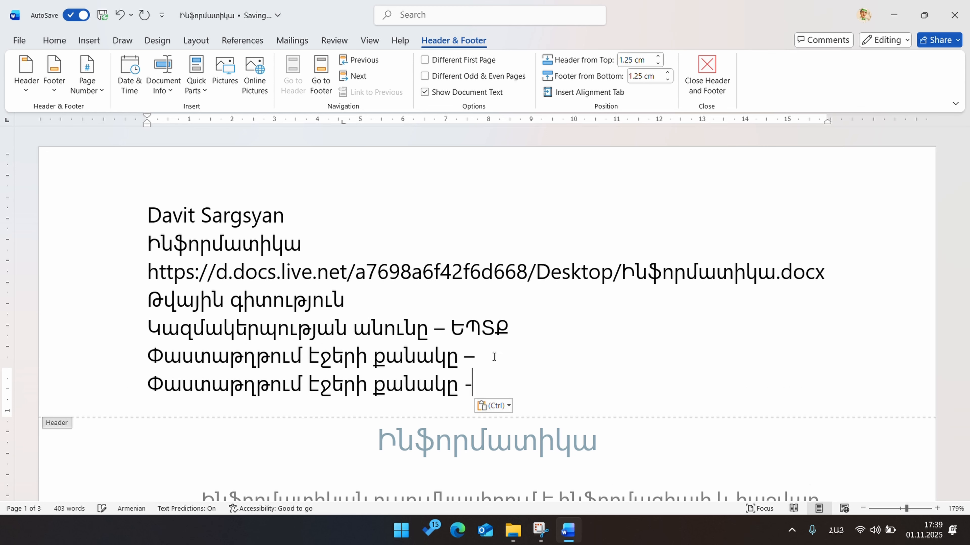
pyautogui.doubleClick(334, 385)
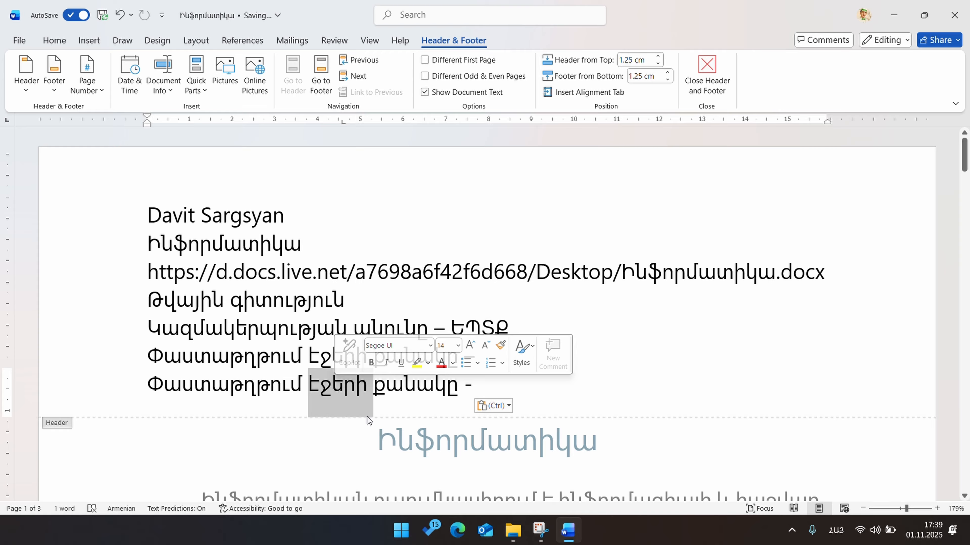
pyautogui.write('բա')
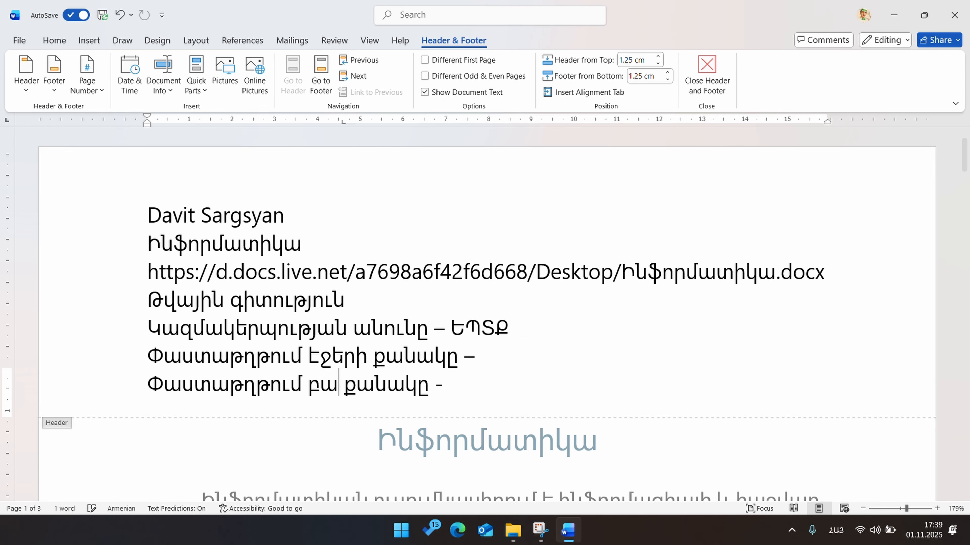
pyautogui.write('ռերի')
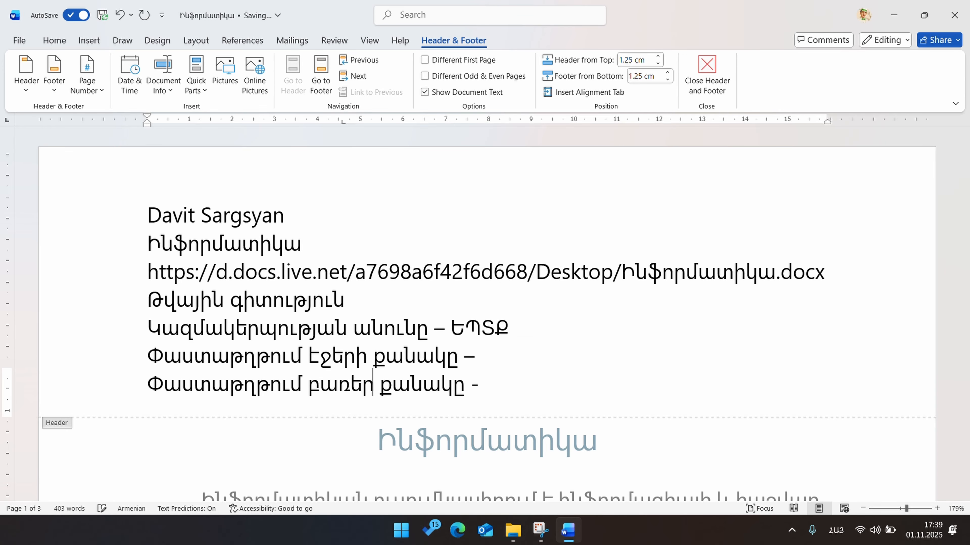
# Revert the automatically converted dash after the page-count label in the header to a plain hyphen.
pyautogui.click(536, 367)
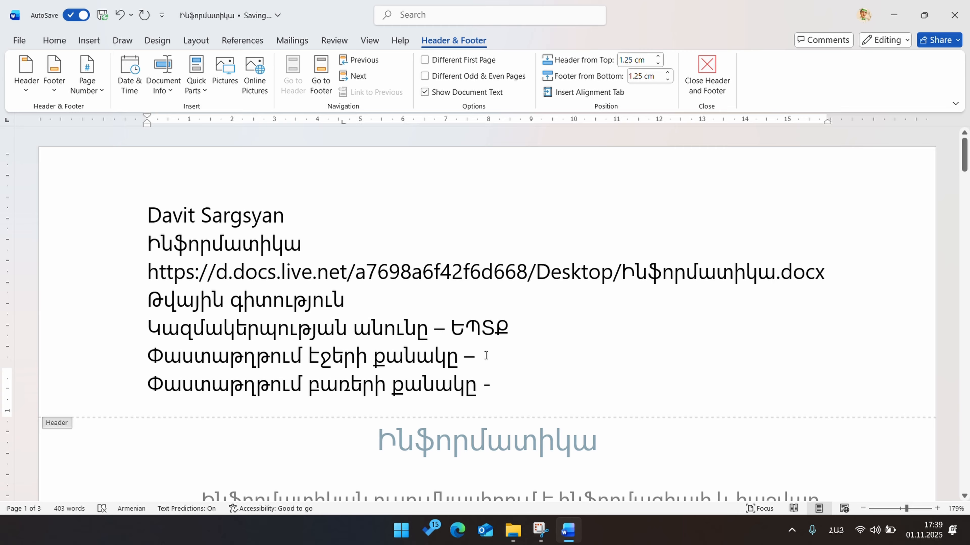
pyautogui.press('BackSpace')
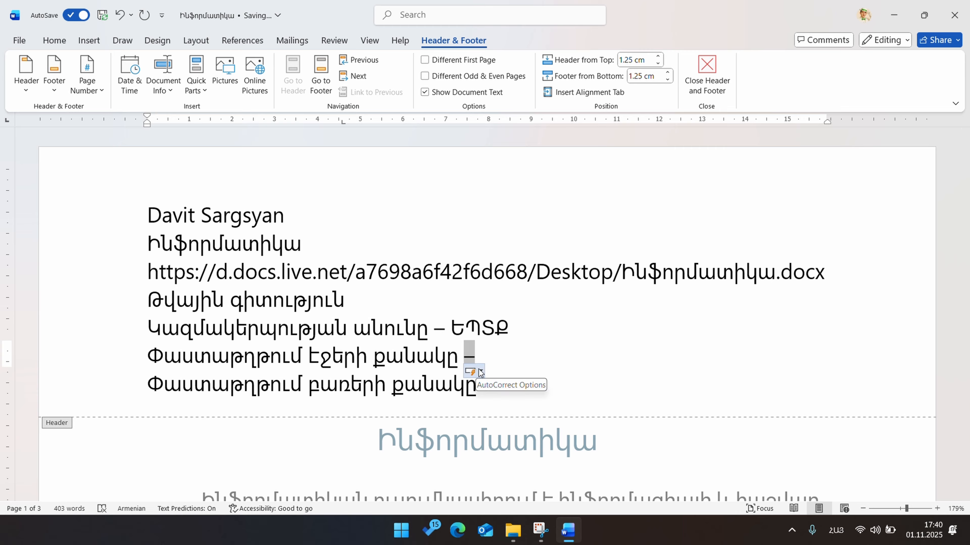
pyautogui.click(474, 371)
pyautogui.click(522, 387)
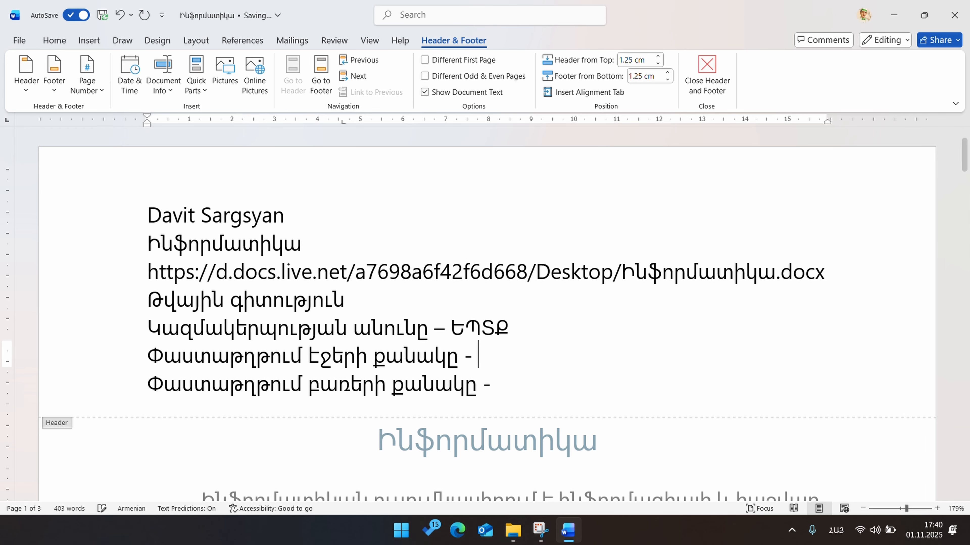
# Insert a NumPages field in the "1, 2, 3, ..." format after the page-count label in the header.
pyautogui.click(164, 86)
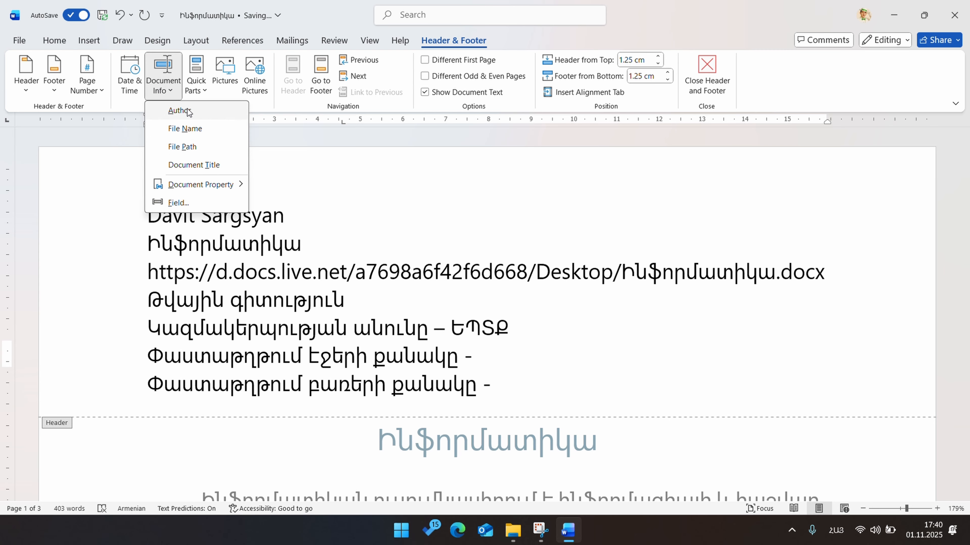
pyautogui.click(178, 203)
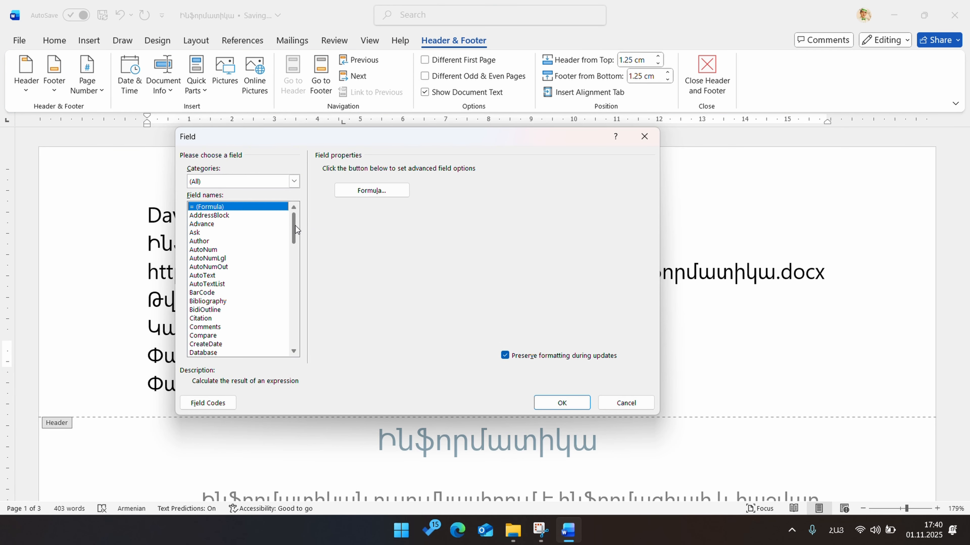
pyautogui.moveTo(295, 225); pyautogui.dragTo(285, 294)
pyautogui.click(285, 301)
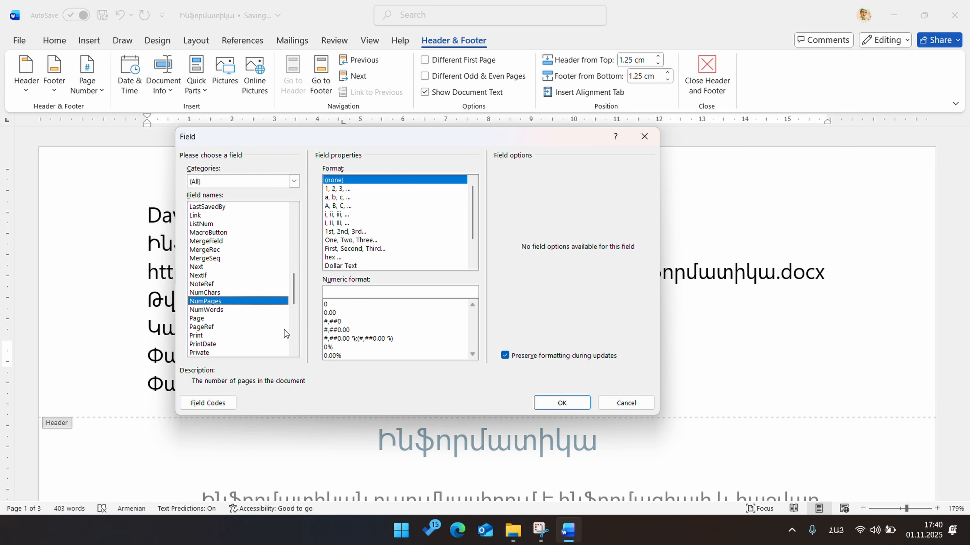
pyautogui.click(344, 188)
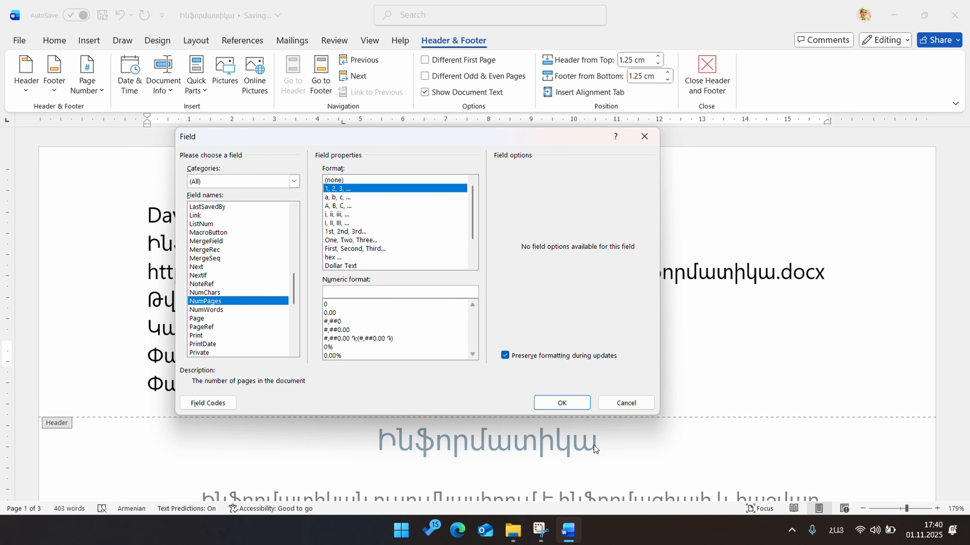
pyautogui.click(562, 403)
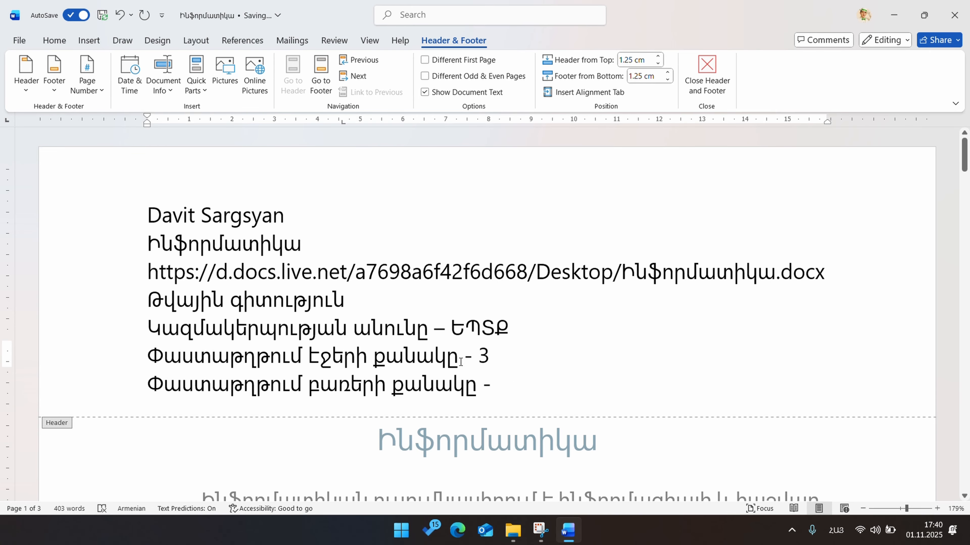
pyautogui.scroll(-5, 753, 322)
pyautogui.scroll(-20, 753, 323)
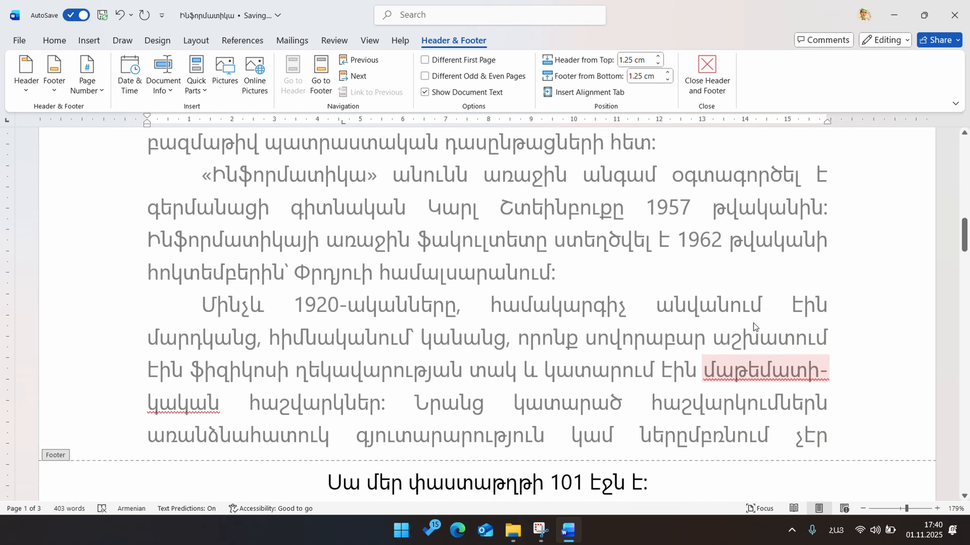
pyautogui.scroll(-20, 753, 321)
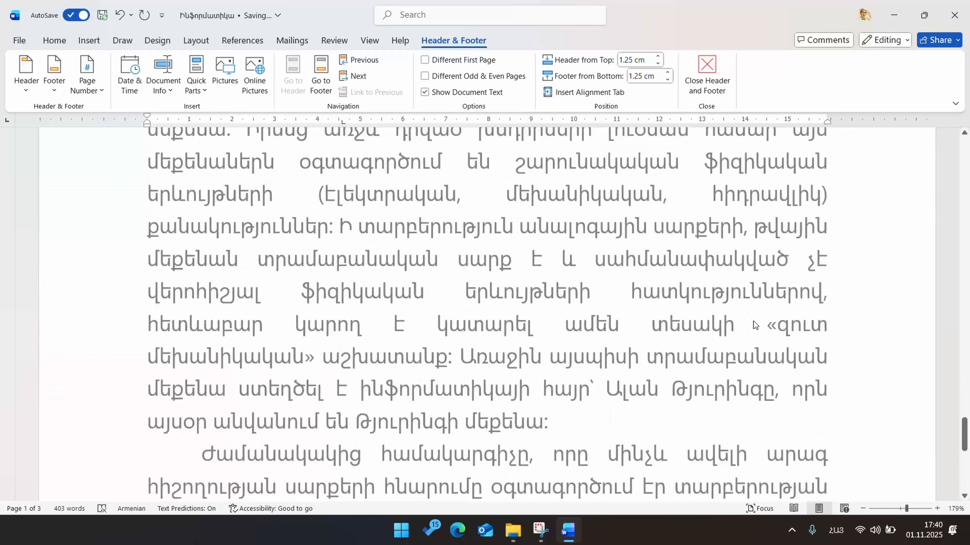
pyautogui.scroll(20, 749, 320)
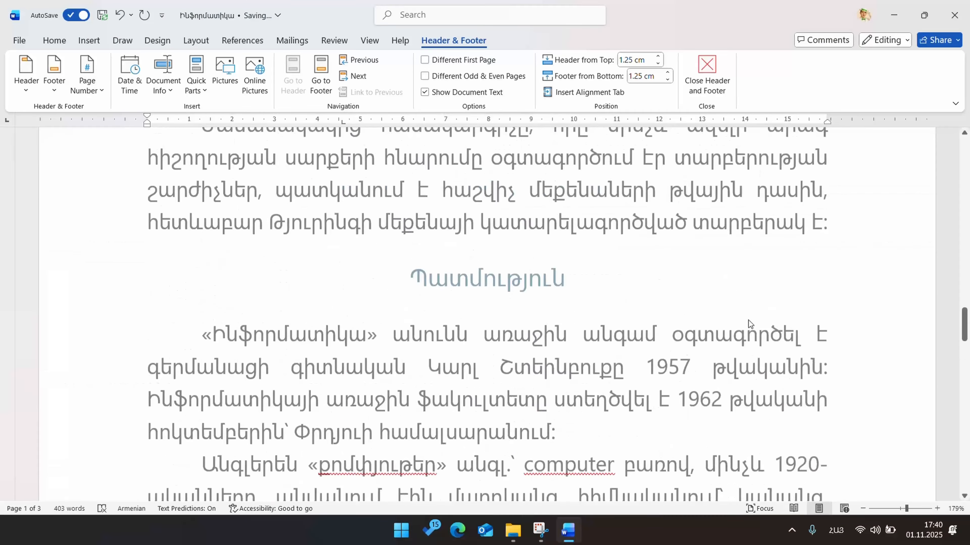
pyautogui.scroll(5, 749, 320)
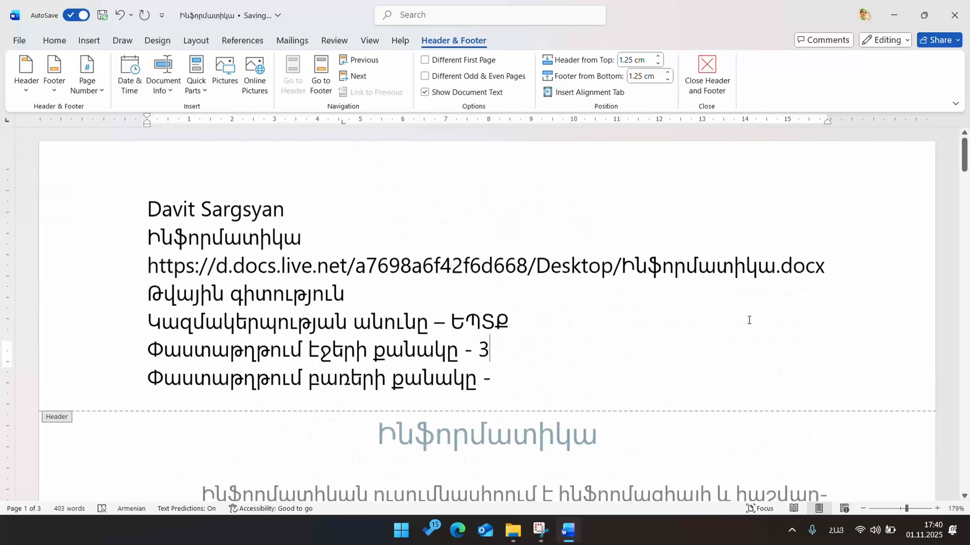
# Insert a NumWords field in the "I, II, III, ..." format after the word-count label in the header.
pyautogui.click(547, 382)
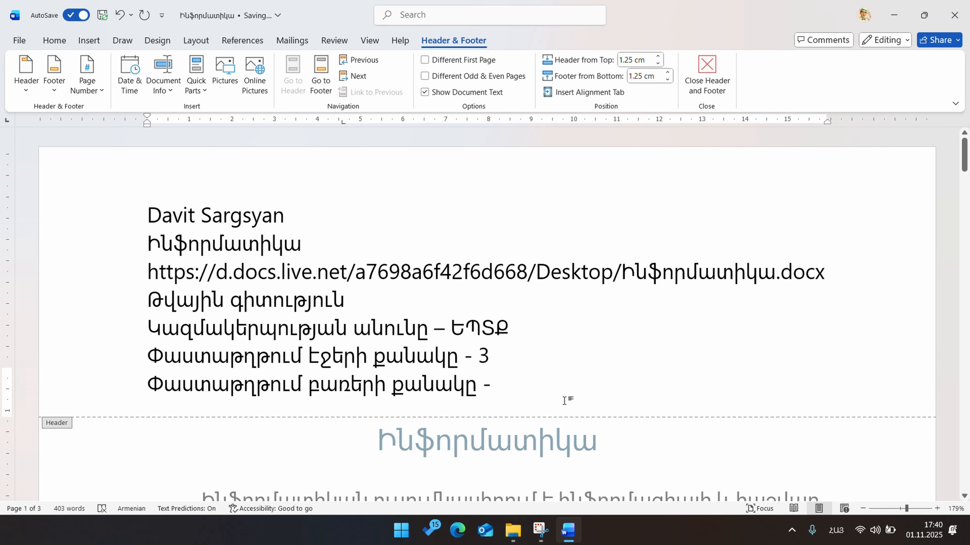
pyautogui.click(163, 82)
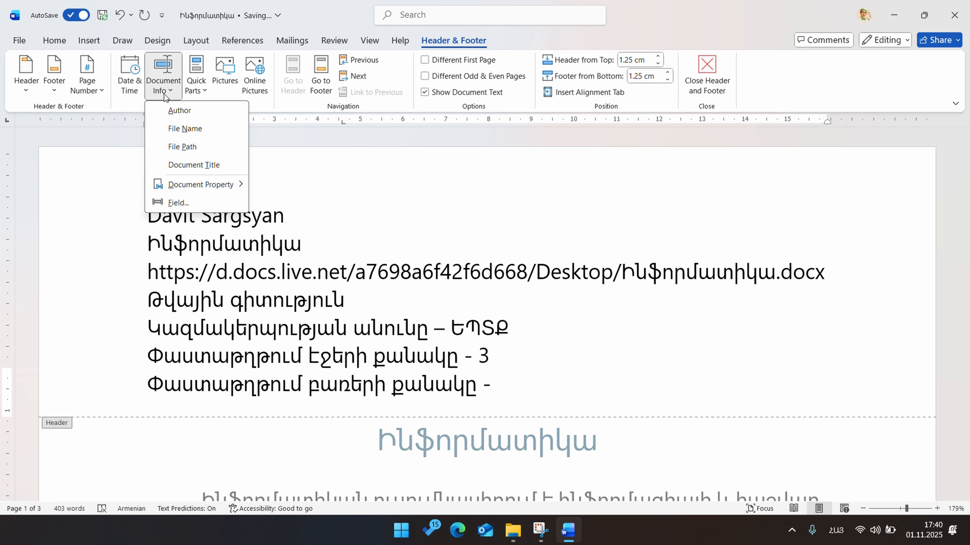
pyautogui.click(193, 202)
pyautogui.scroll(-13, 282, 247)
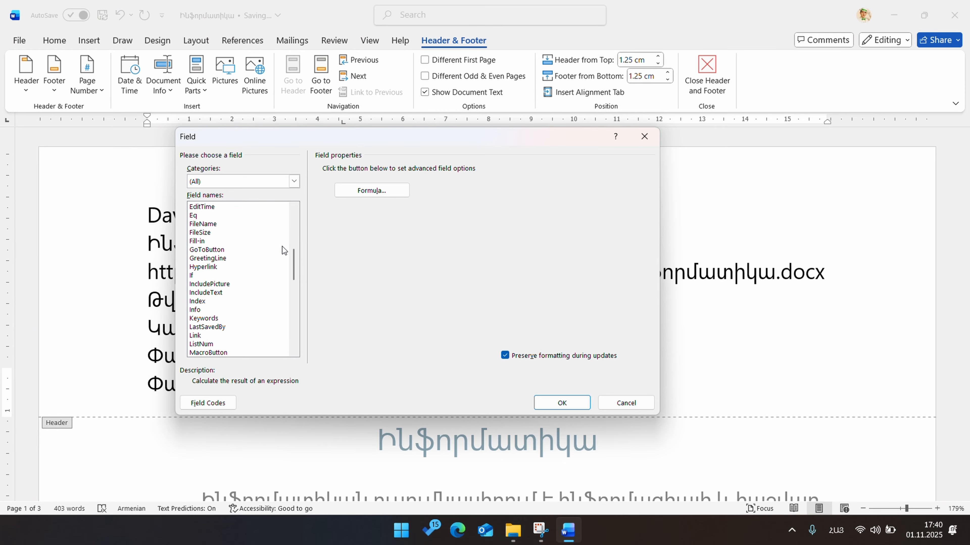
pyautogui.click(202, 275)
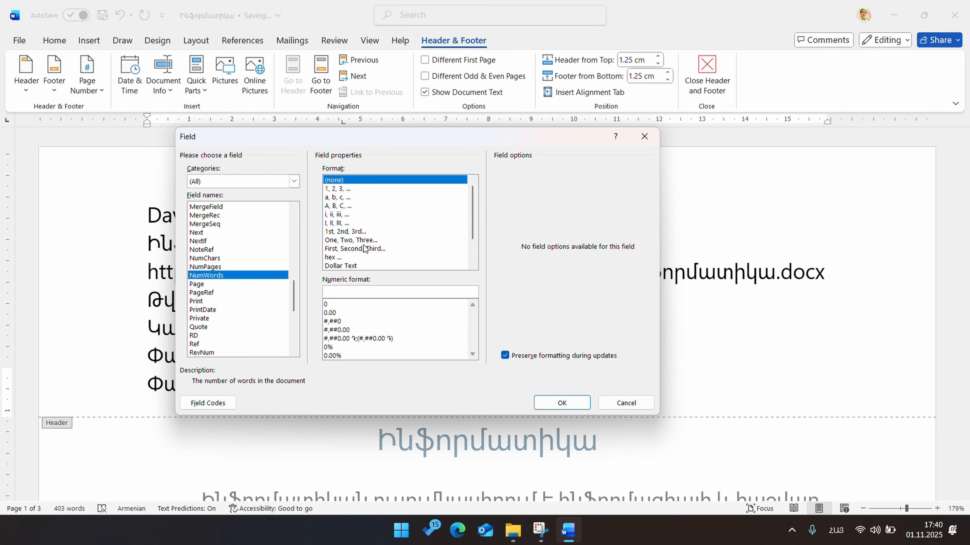
pyautogui.click(346, 224)
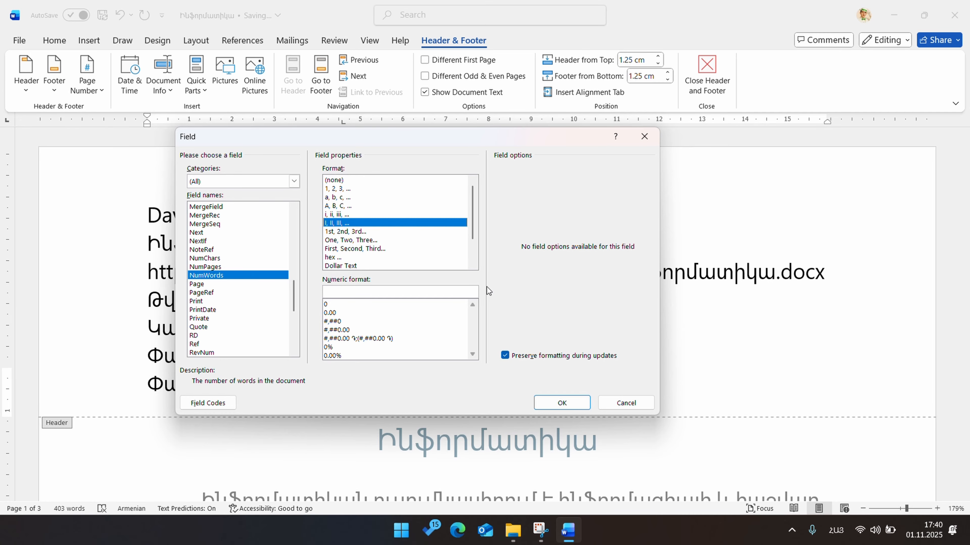
pyautogui.click(576, 403)
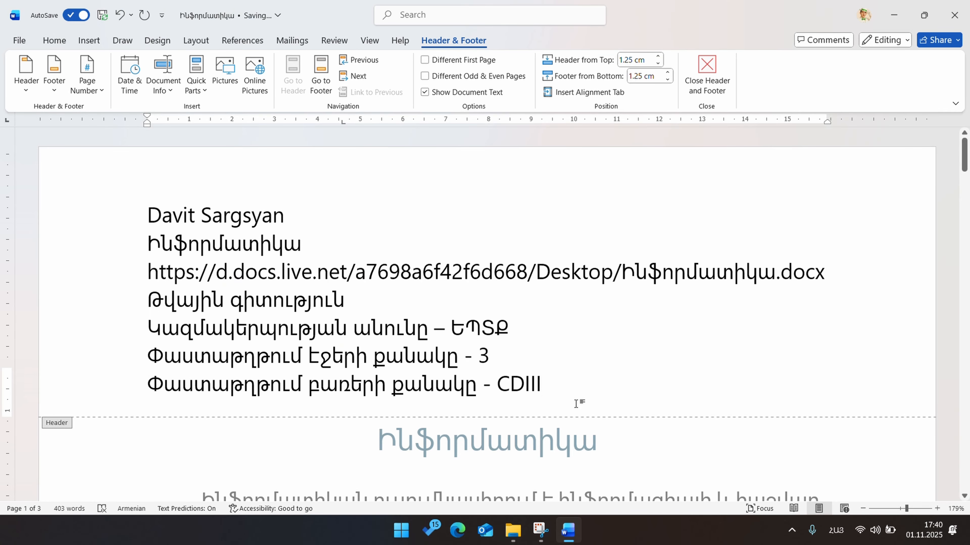
# Examine the Roman-numeral word count in the header and compare it with the document's Word Count statistics.
pyautogui.scroll(-2, 641, 235)
pyautogui.scroll(1, 637, 235)
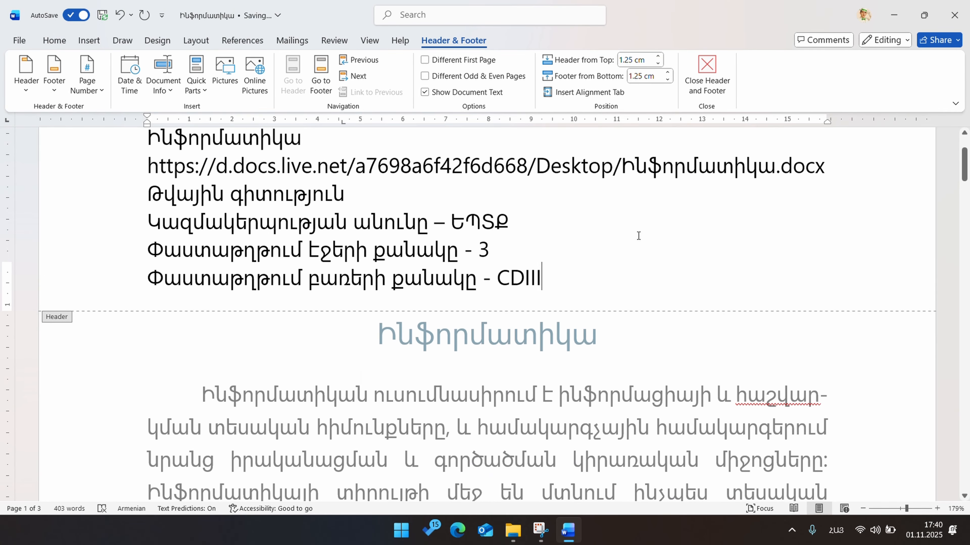
pyautogui.doubleClick(498, 281)
pyautogui.moveTo(498, 281); pyautogui.dragTo(589, 288)
pyautogui.click(589, 288)
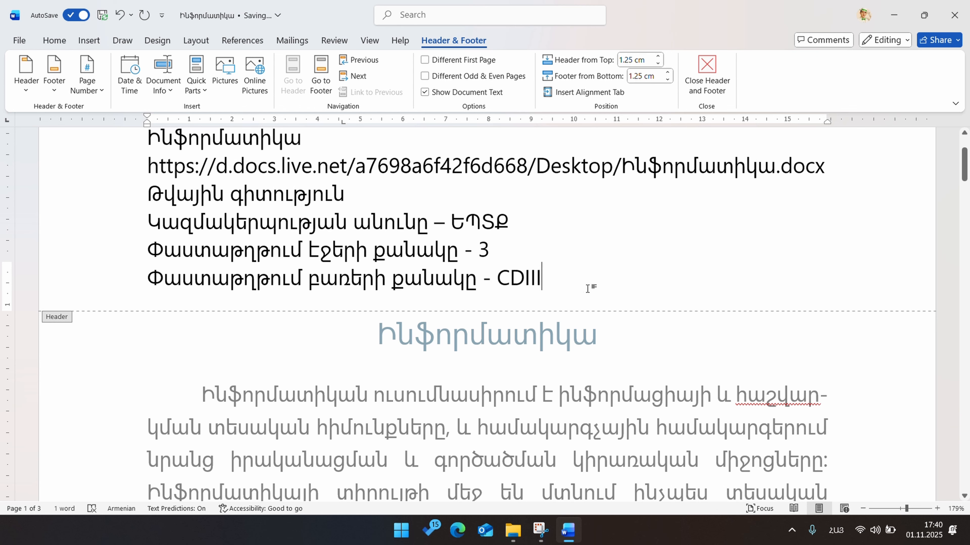
pyautogui.doubleClick(503, 278)
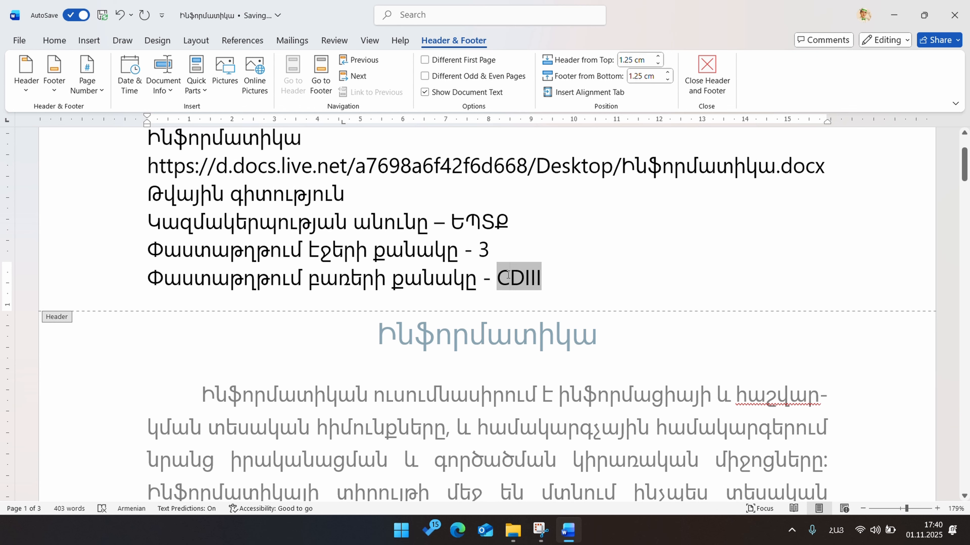
pyautogui.doubleClick(528, 278)
pyautogui.doubleClick(525, 277)
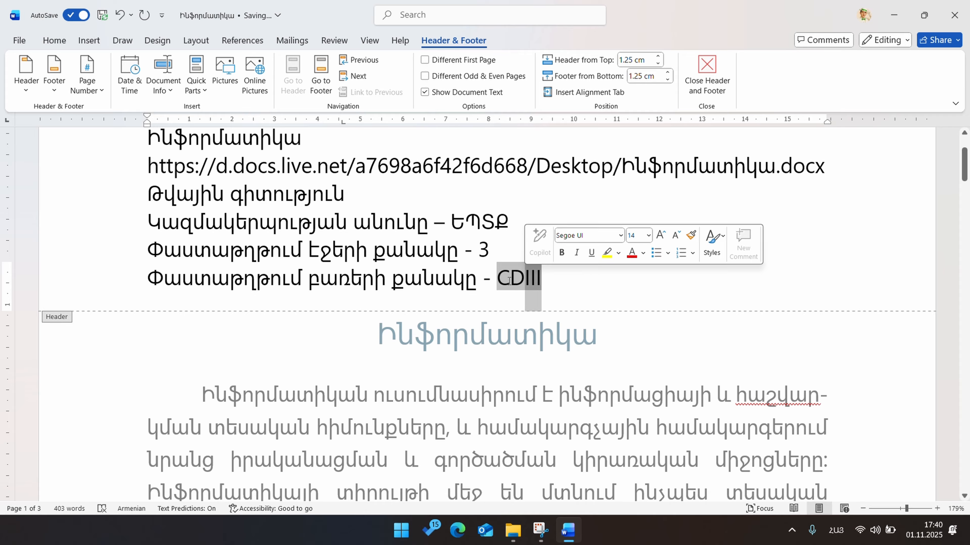
pyautogui.click(549, 282)
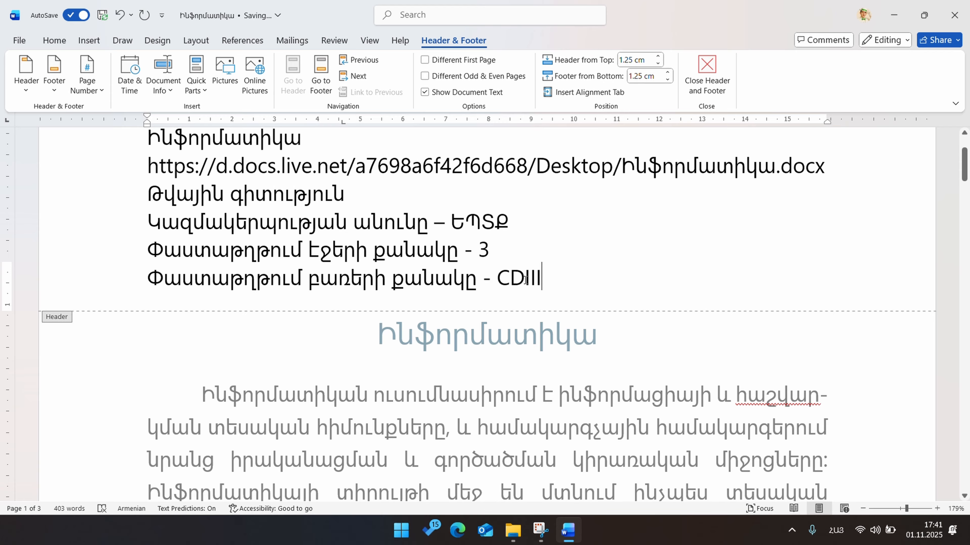
pyautogui.doubleClick(513, 278)
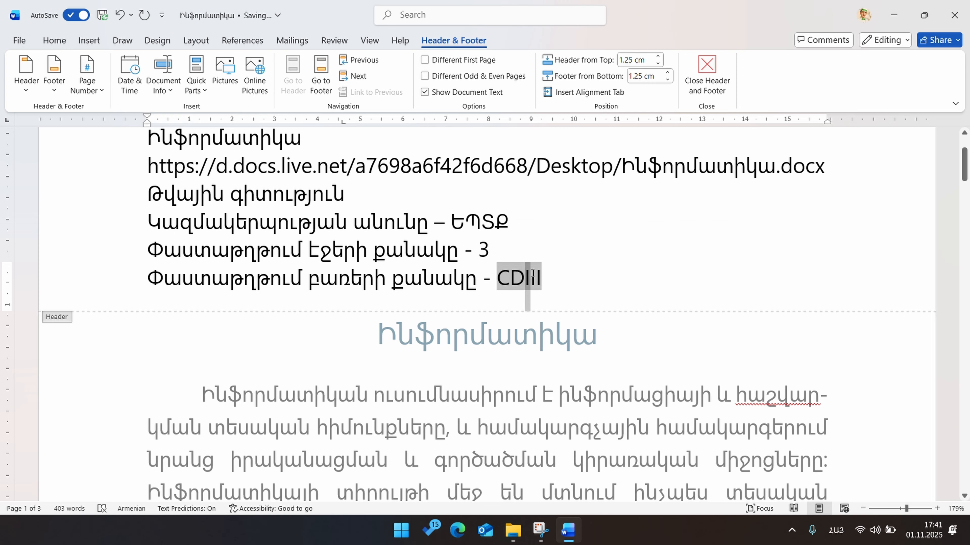
pyautogui.click(562, 296)
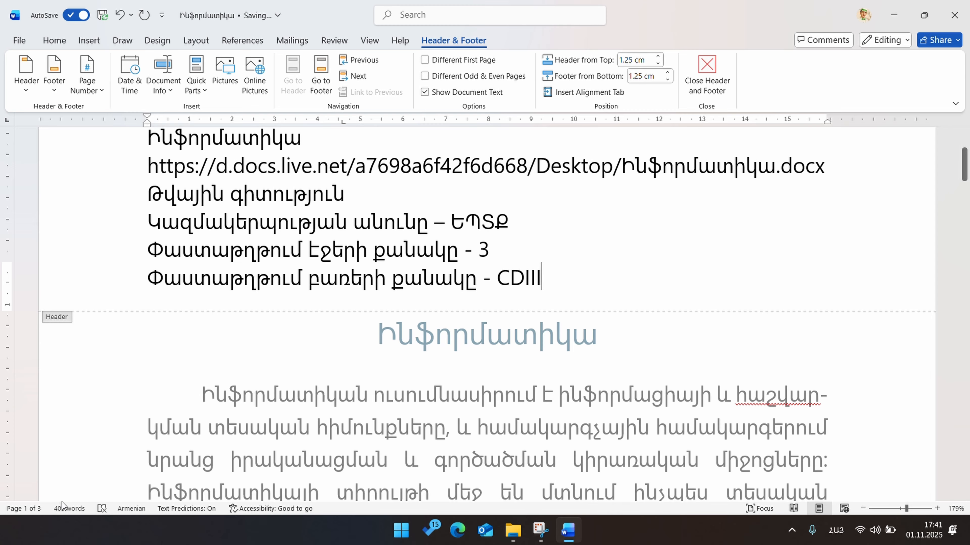
pyautogui.click(67, 509)
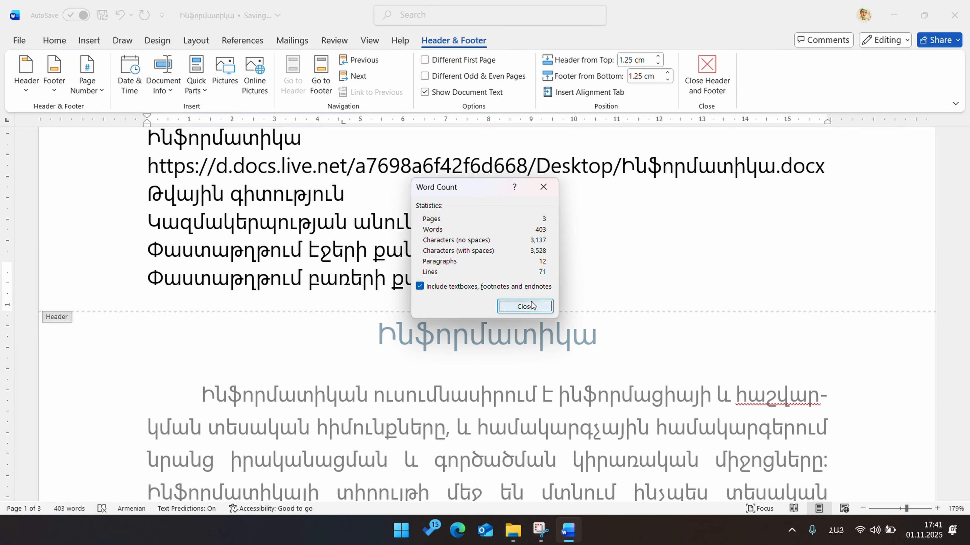
pyautogui.click(535, 308)
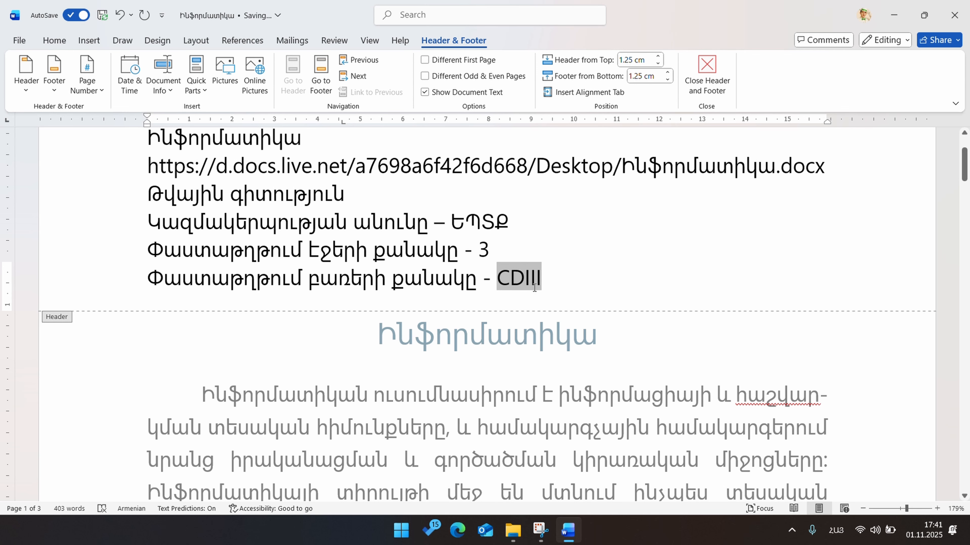
# Try to replace the Roman-numeral word count in the header with a NumPages field in the "1, 2, 3, ..." format.
pyautogui.click(163, 78)
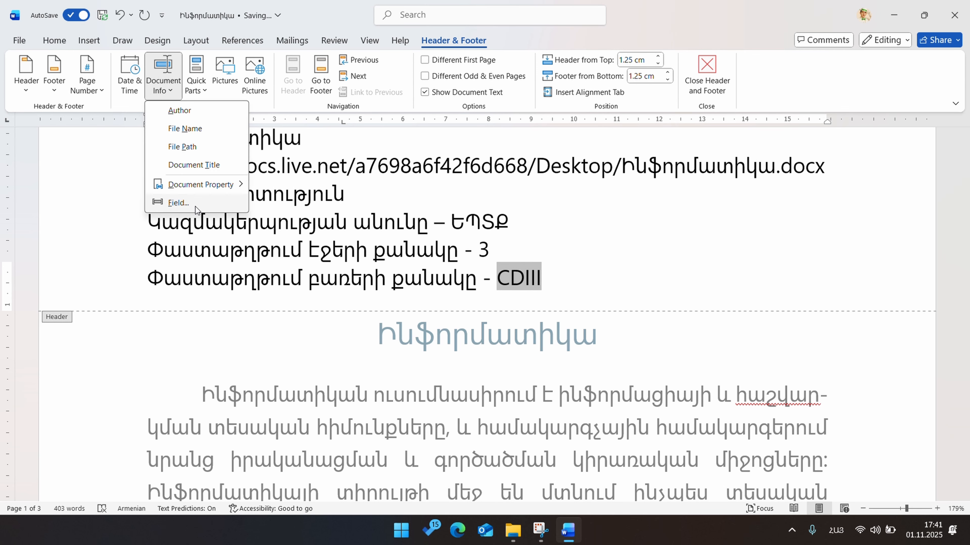
pyautogui.click(179, 202)
pyautogui.scroll(-9, 256, 282)
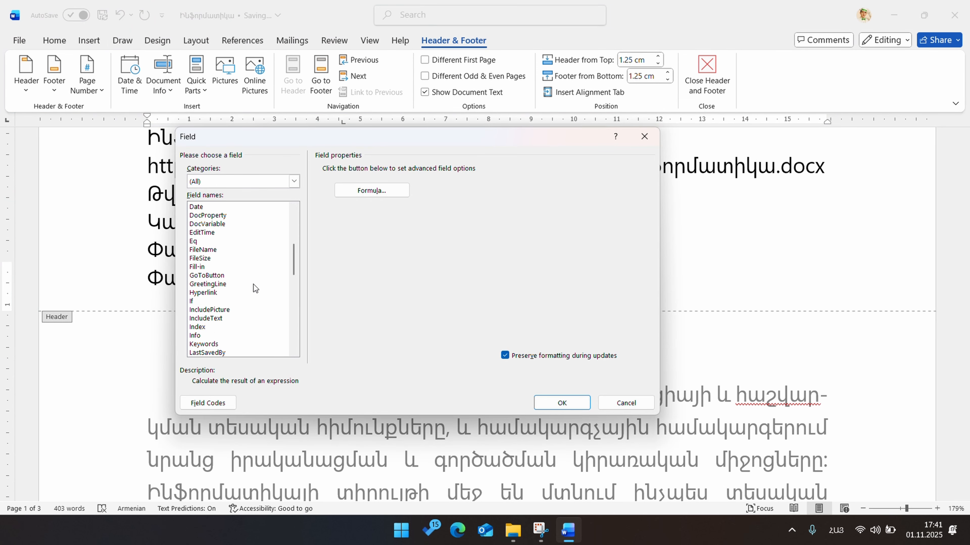
pyautogui.scroll(-2, 220, 296)
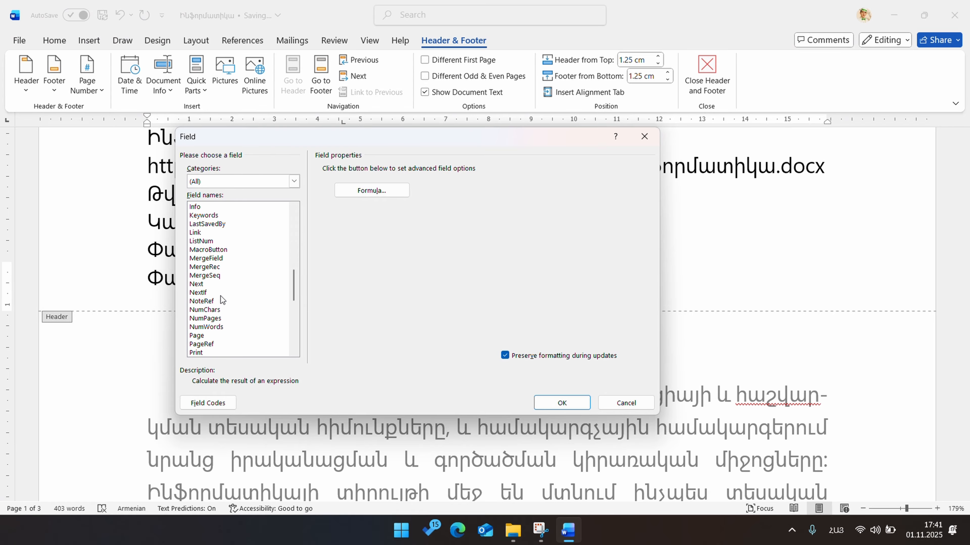
pyautogui.click(208, 320)
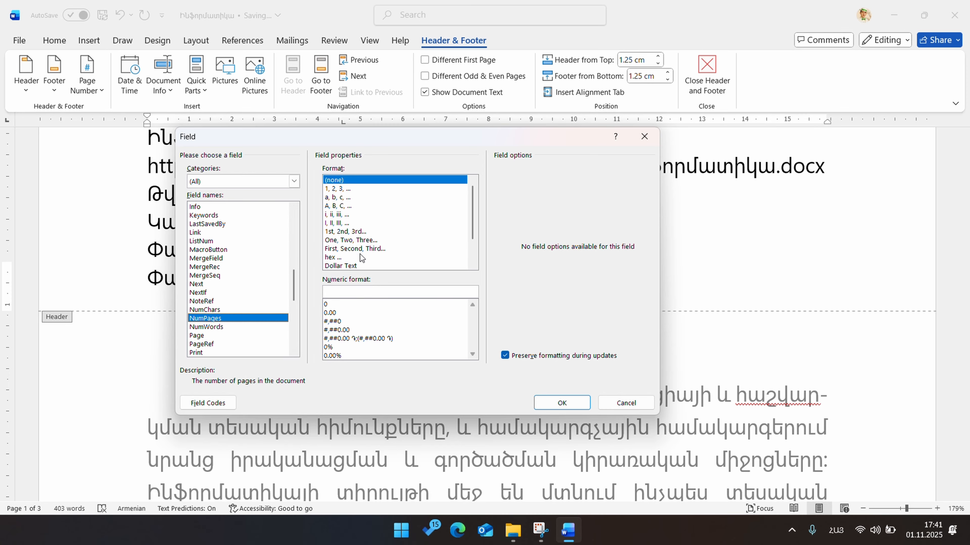
pyautogui.click(339, 188)
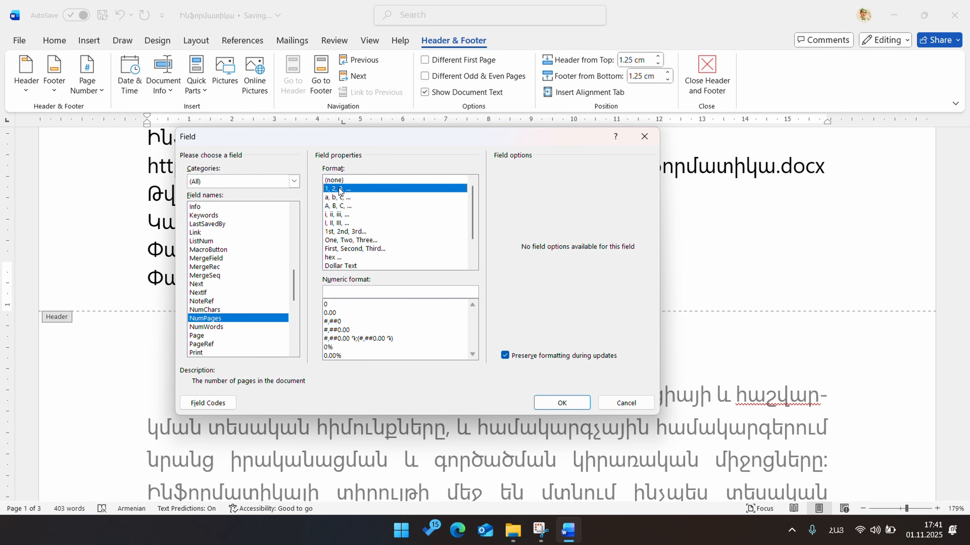
pyautogui.click(562, 403)
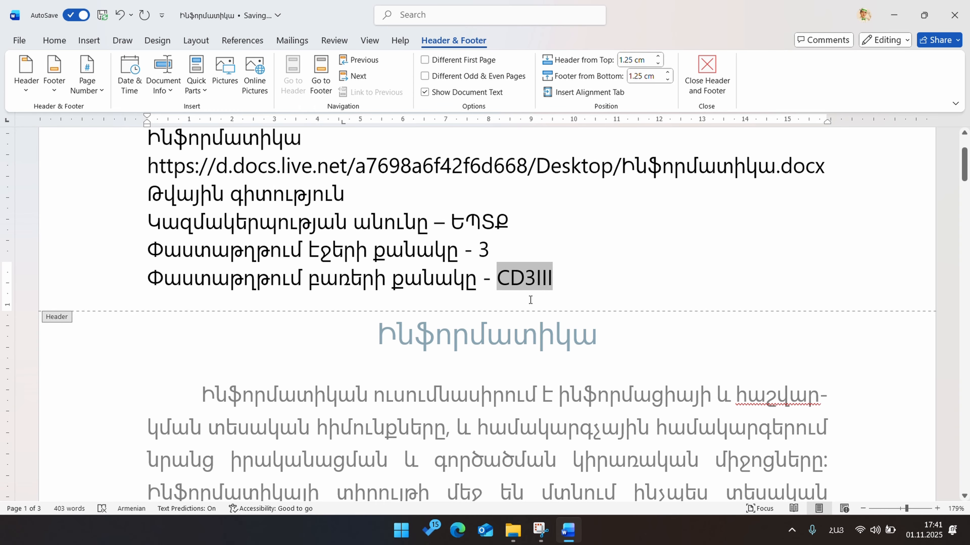
# Try to insert a NumWords field in the "1, 2, 3, ..." format over the selected word-count value in the header.
pyautogui.click(172, 92)
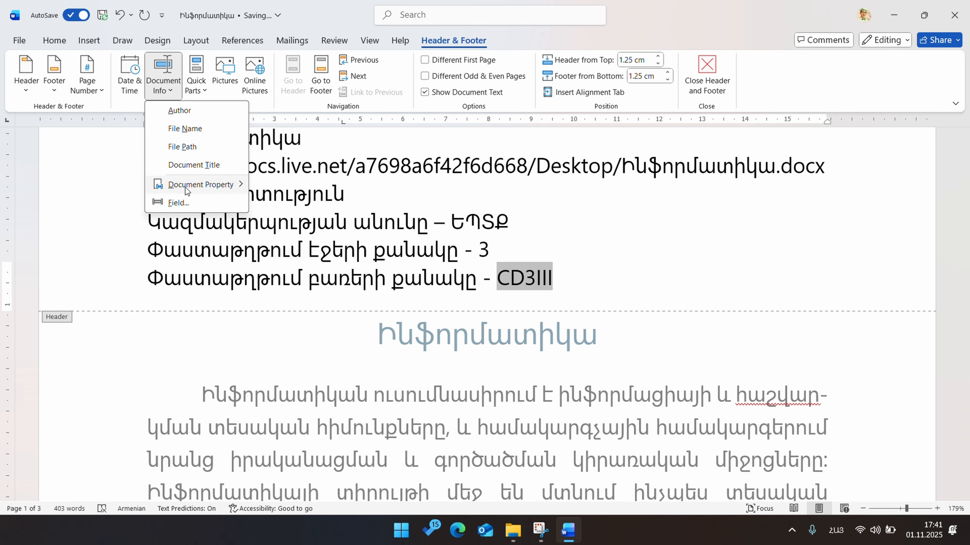
pyautogui.click(187, 202)
pyautogui.scroll(-7, 243, 292)
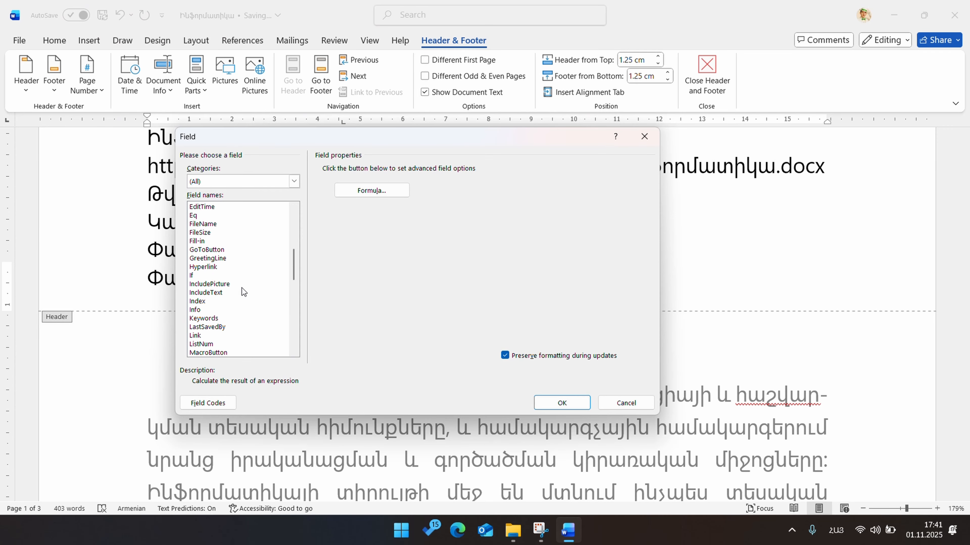
pyautogui.scroll(-2, 243, 292)
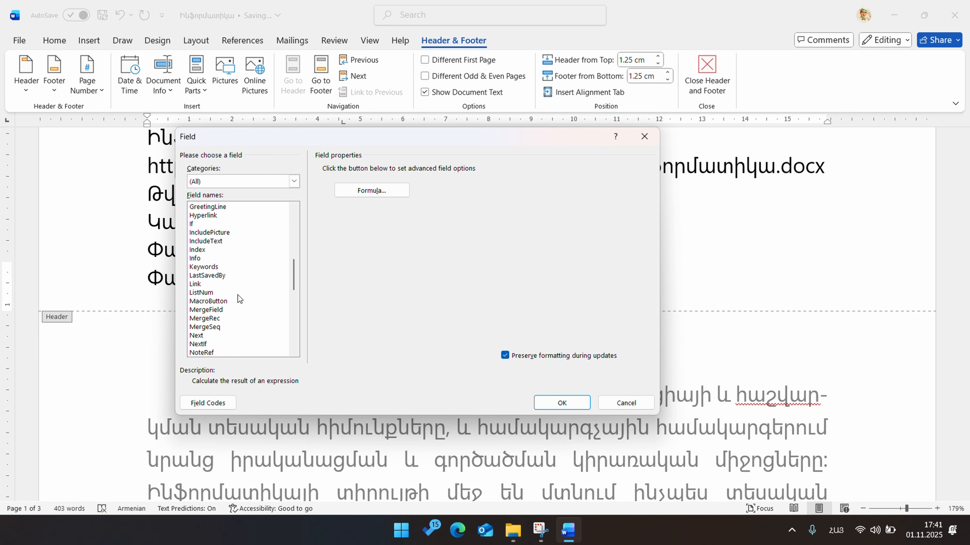
pyautogui.scroll(-2, 238, 298)
pyautogui.click(213, 327)
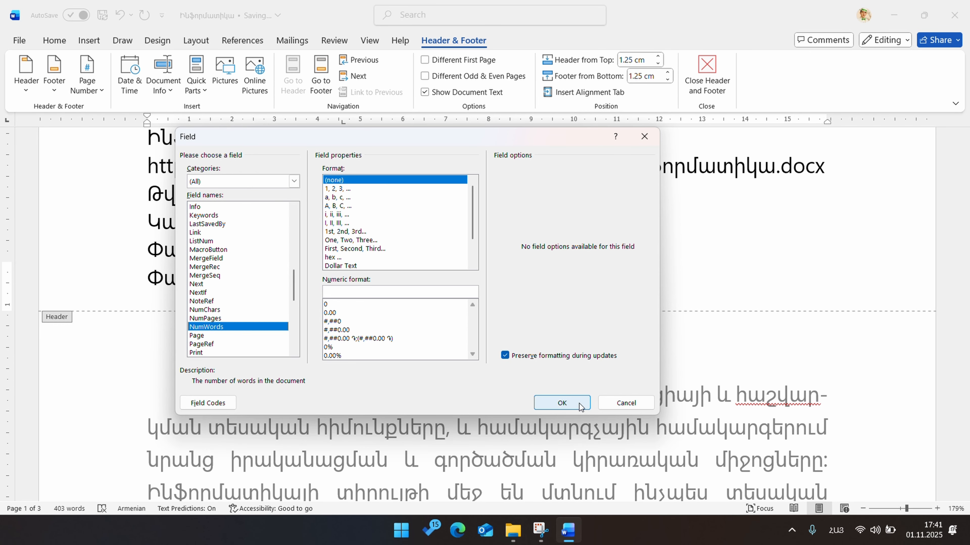
pyautogui.click(342, 189)
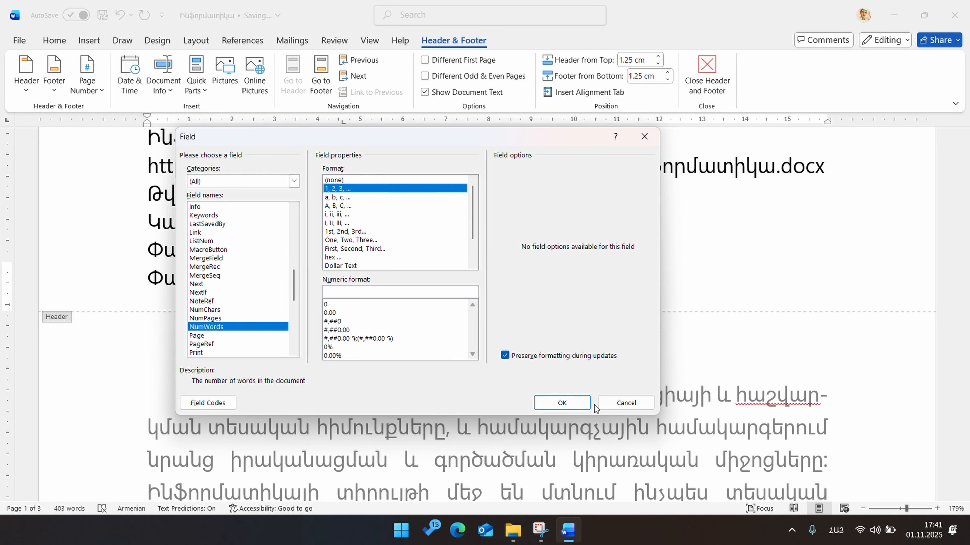
pyautogui.click(578, 405)
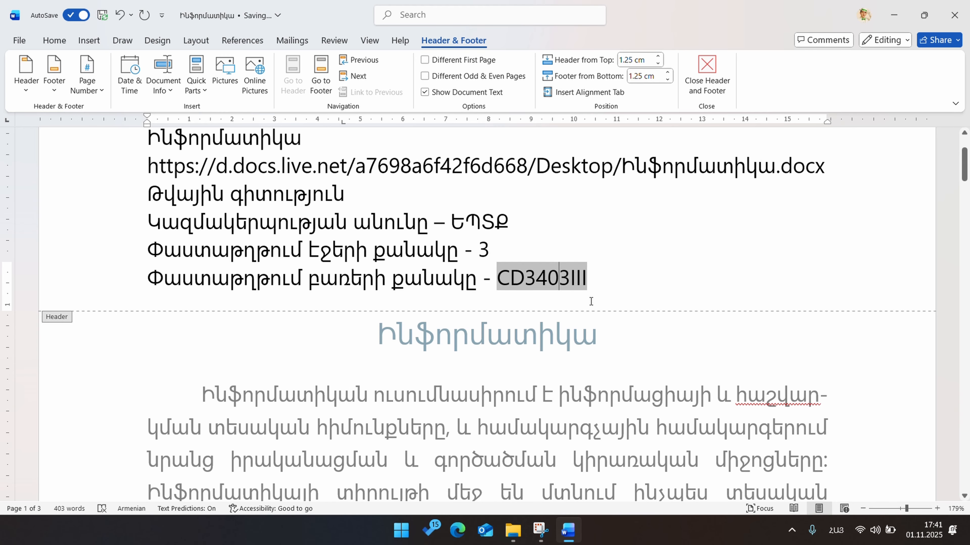
# Delete the combined field value after the word-count label in the header, keeping the label and its hyphen.
pyautogui.click(615, 280)
pyautogui.press('BackSpace')
pyautogui.press('BackSpace')
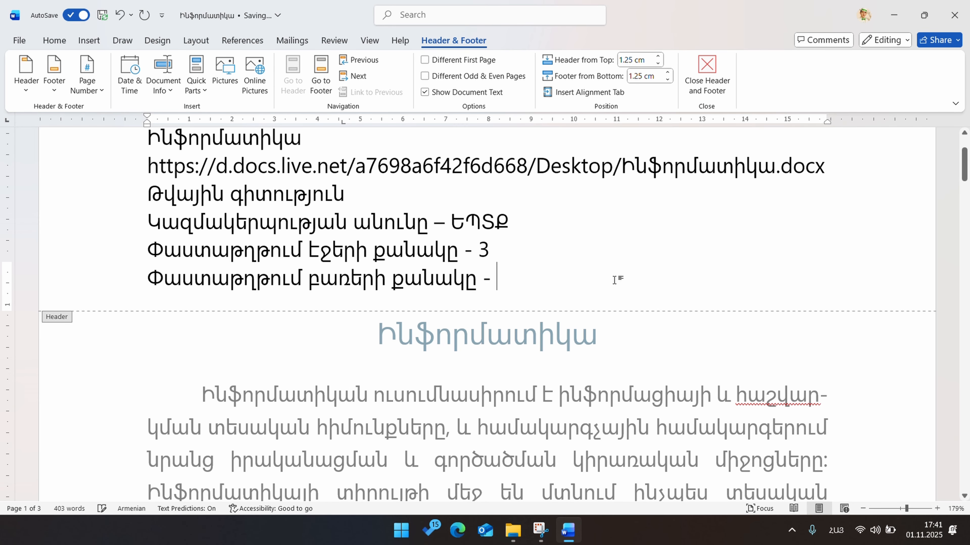
# Insert a NumWords field in the "1, 2, 3, ..." format after the word-count label in the header.
pyautogui.click(160, 85)
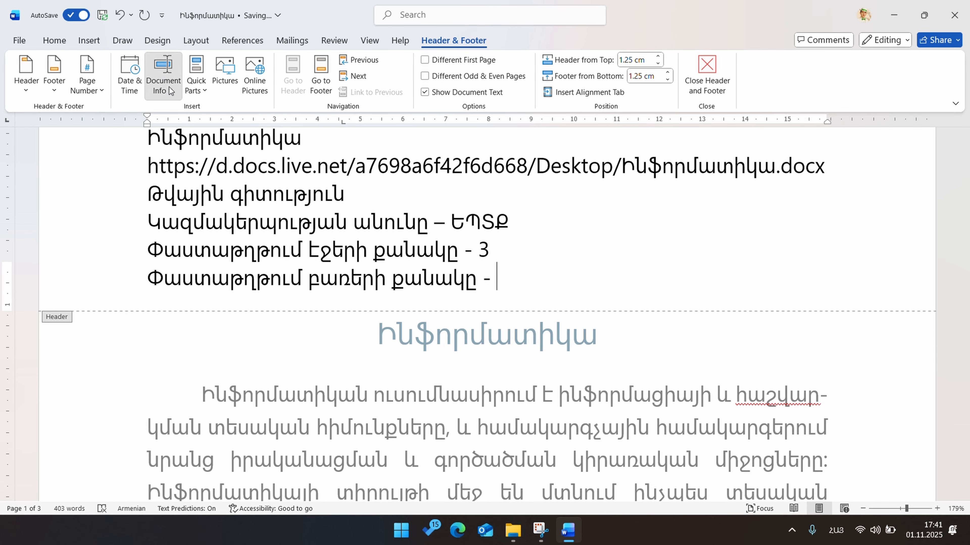
pyautogui.click(193, 203)
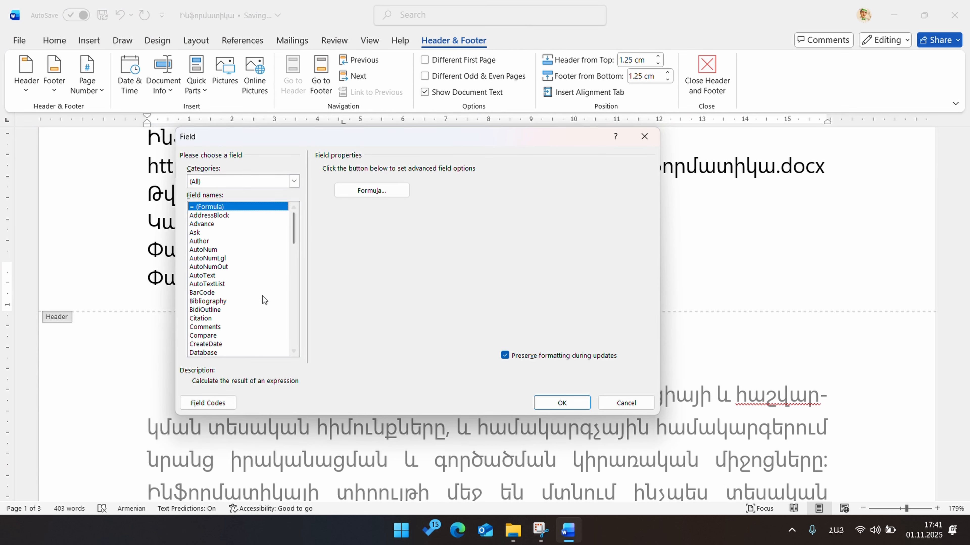
pyautogui.scroll(-8, 262, 292)
pyautogui.scroll(-3, 245, 292)
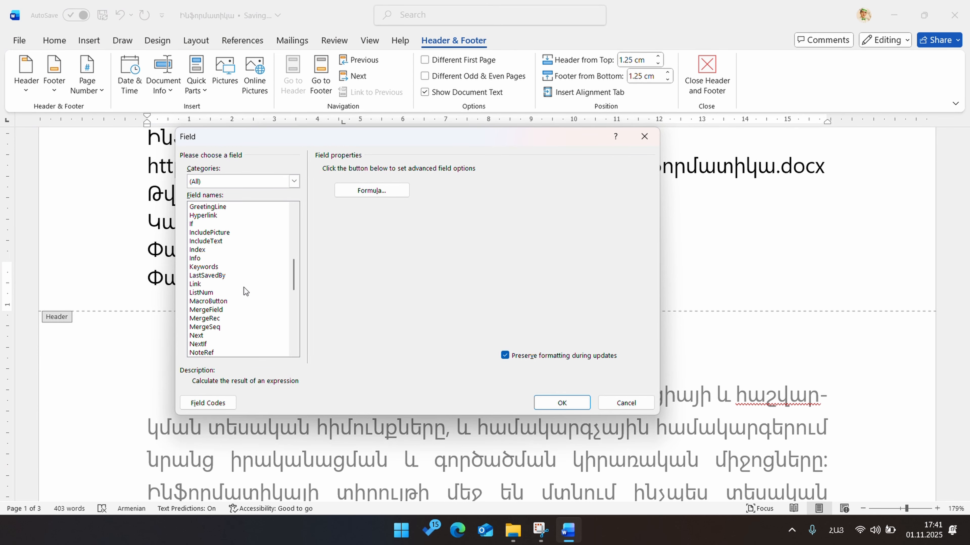
pyautogui.click(237, 326)
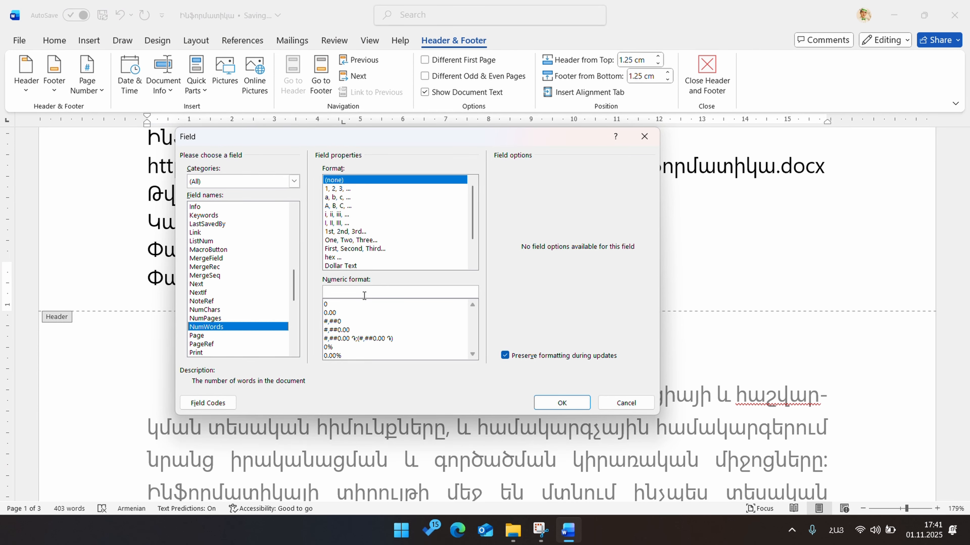
pyautogui.click(336, 188)
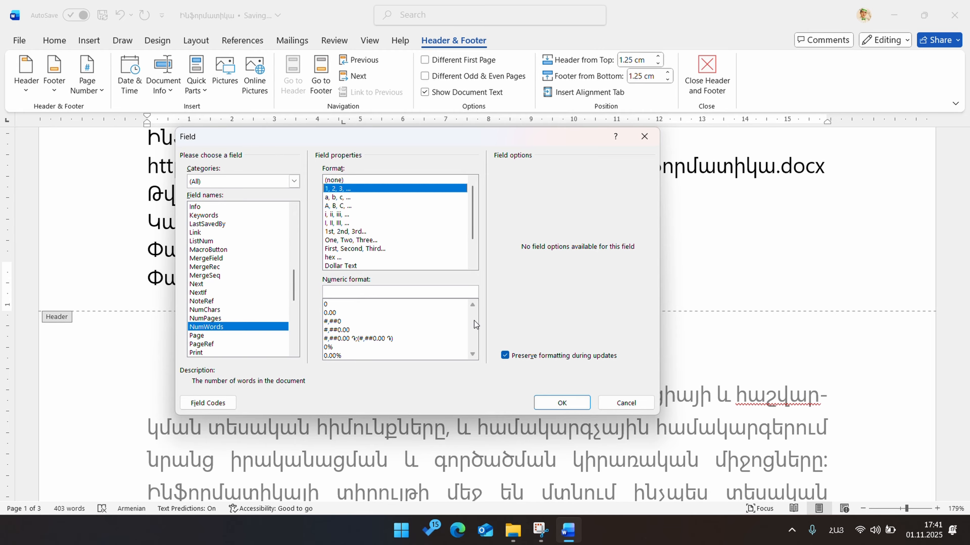
pyautogui.click(563, 403)
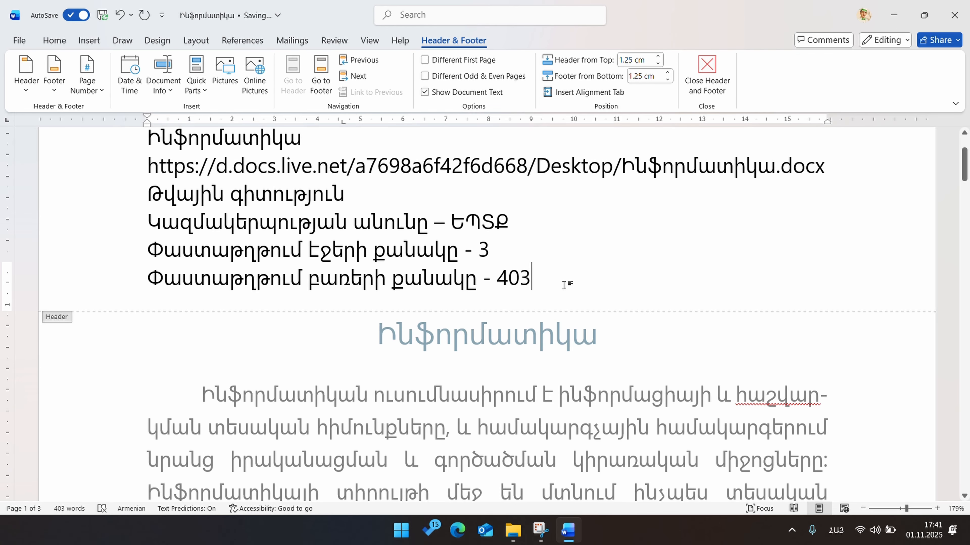
pyautogui.moveTo(567, 282); pyautogui.dragTo(129, 245)
pyautogui.click(598, 280)
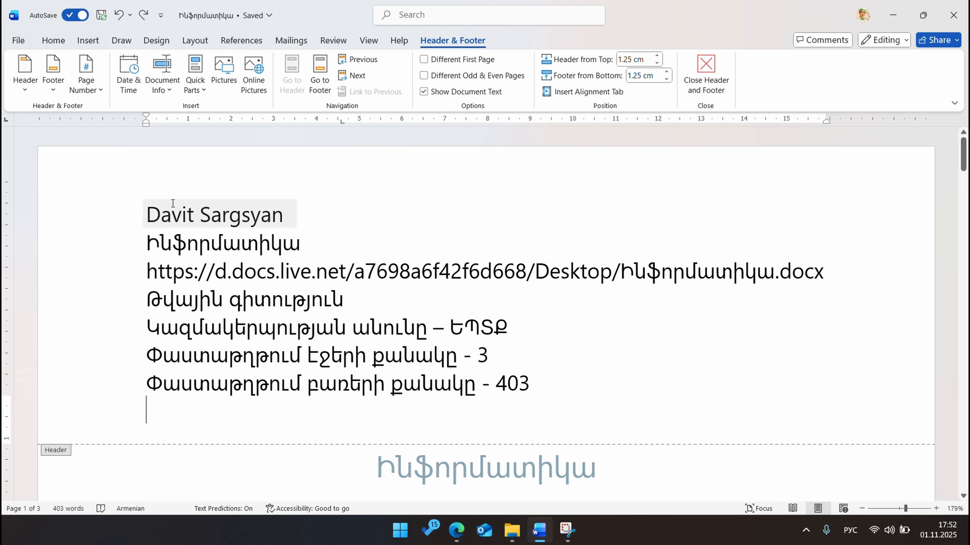
# Examine the AutoText, Document Property and Field options of Quick Parts and compare them with the Document Info options.
pyautogui.click(201, 90)
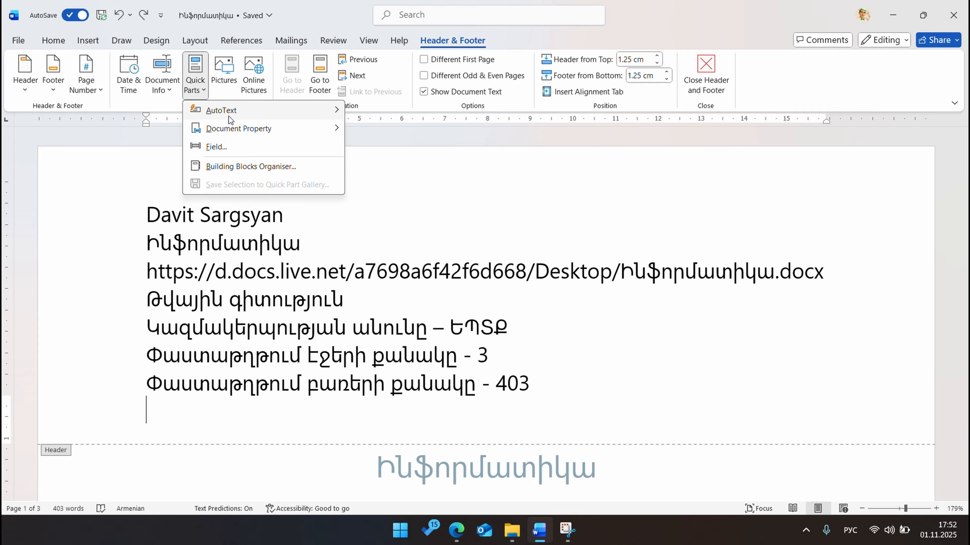
pyautogui.moveTo(228, 116)
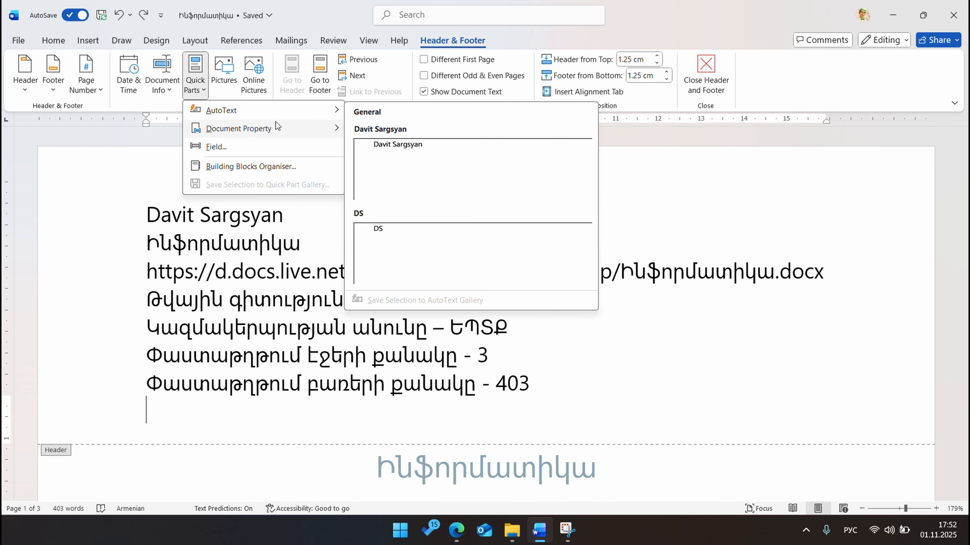
pyautogui.moveTo(257, 127)
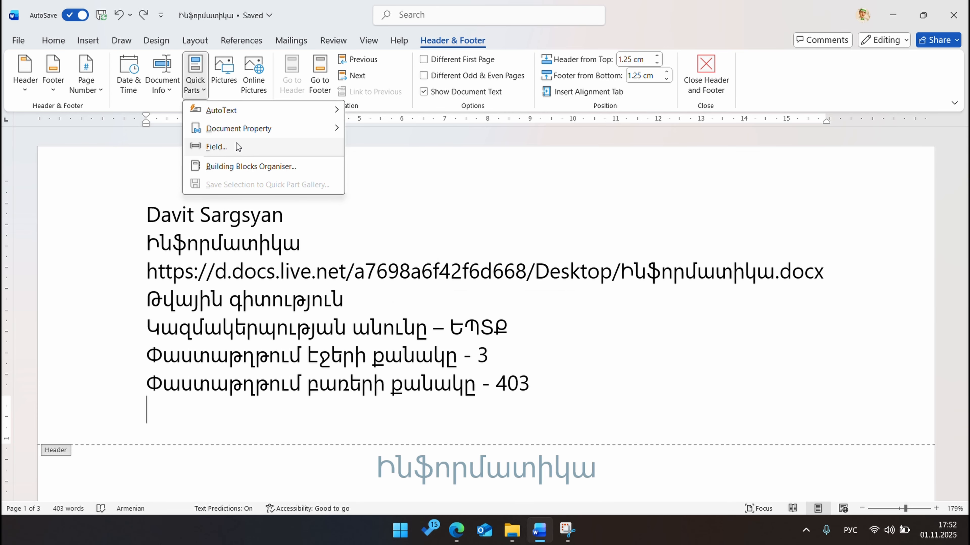
pyautogui.click(161, 91)
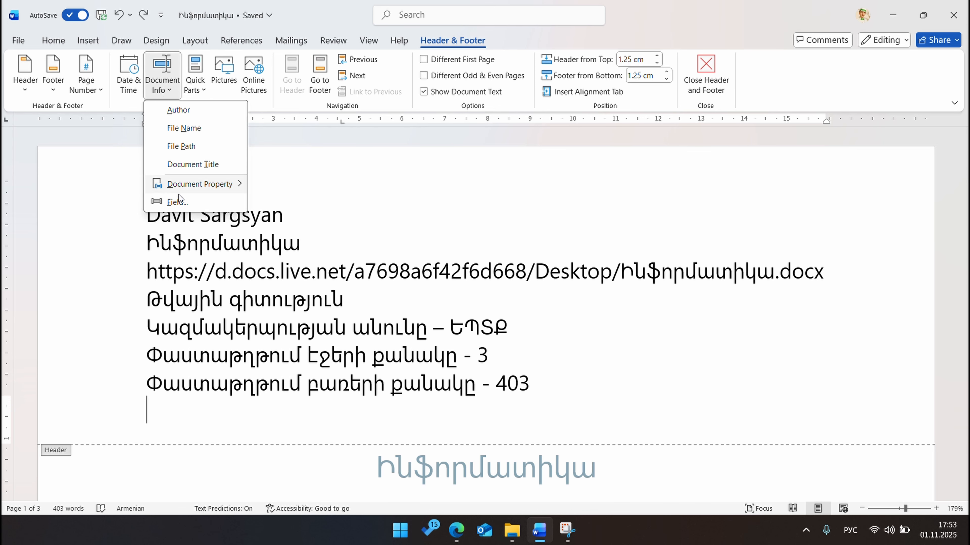
pyautogui.moveTo(192, 193)
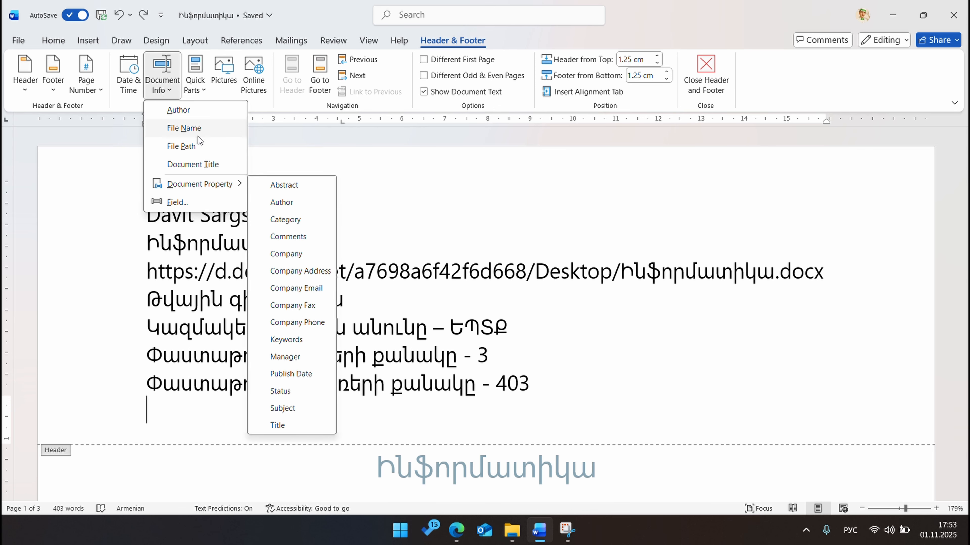
# Browse the Building Blocks Organiser and preview the ASAP 1, URGENT 2 and Brackets blocks without inserting any.
pyautogui.click(195, 76)
pyautogui.click(196, 76)
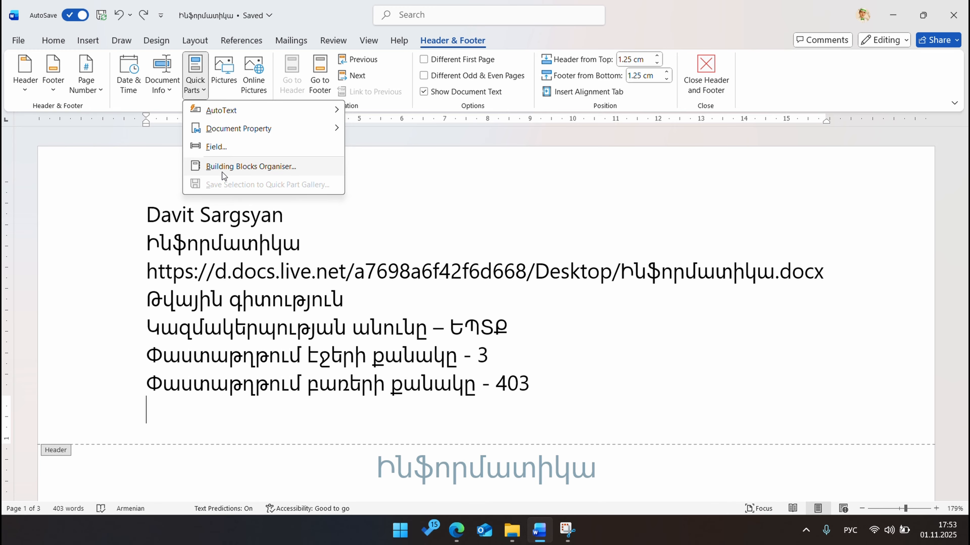
pyautogui.click(262, 168)
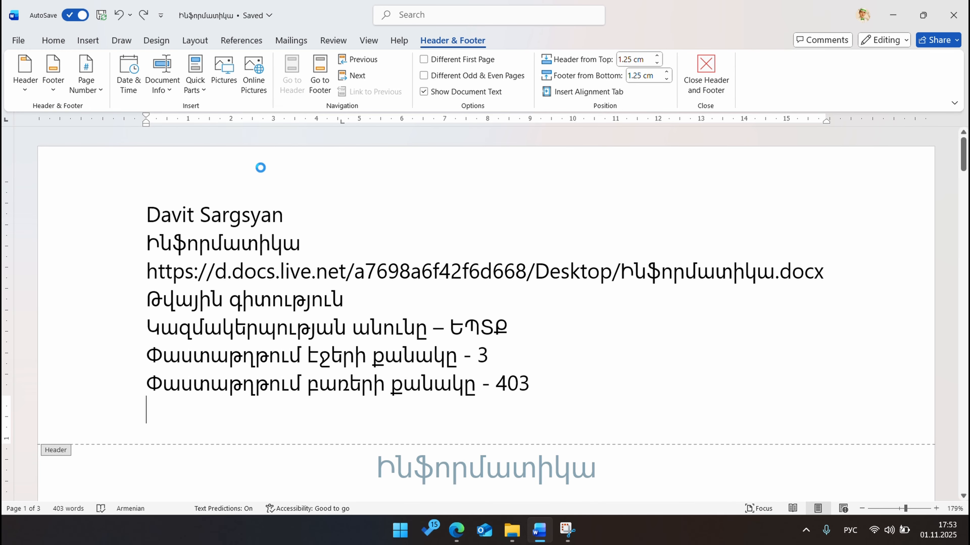
pyautogui.scroll(-1, 495, 149)
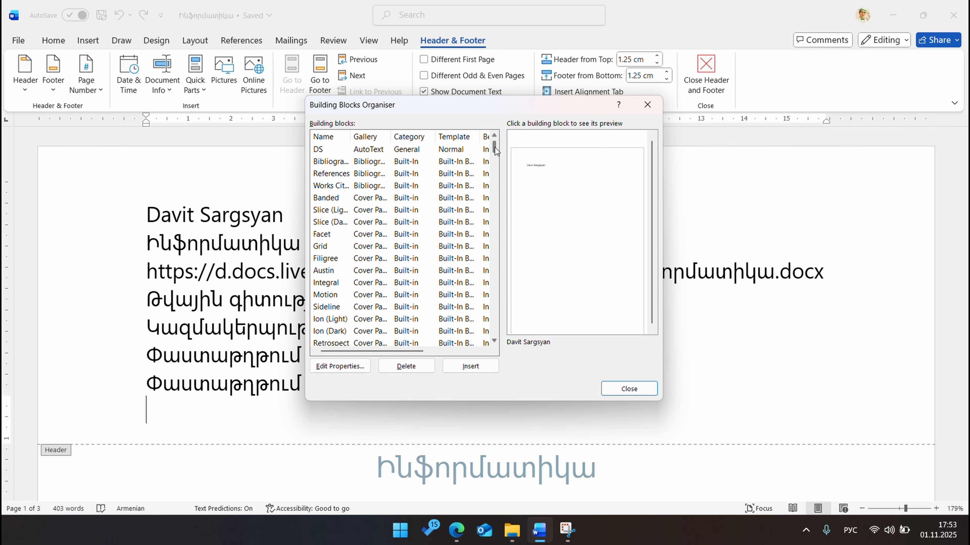
pyautogui.moveTo(495, 147); pyautogui.dragTo(518, 330)
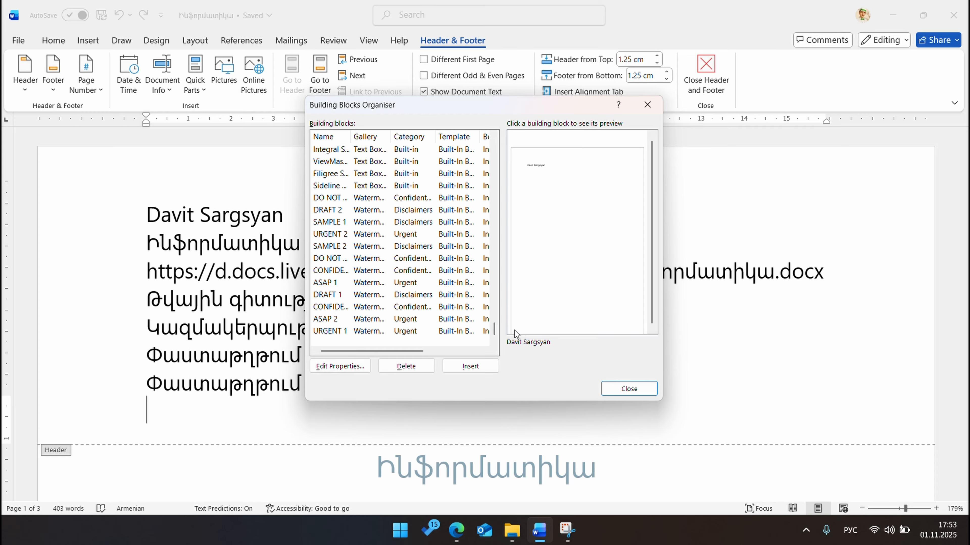
pyautogui.click(325, 283)
pyautogui.click(335, 259)
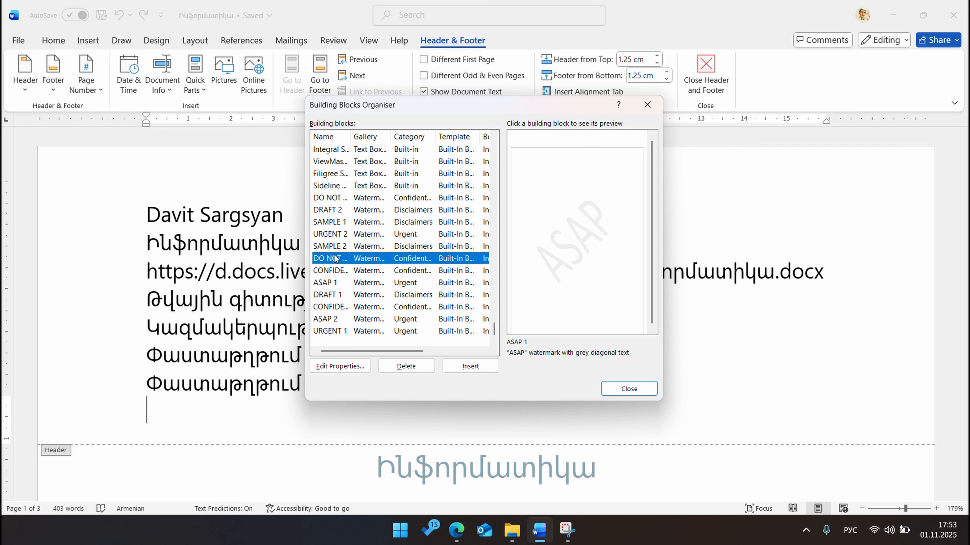
pyautogui.click(334, 234)
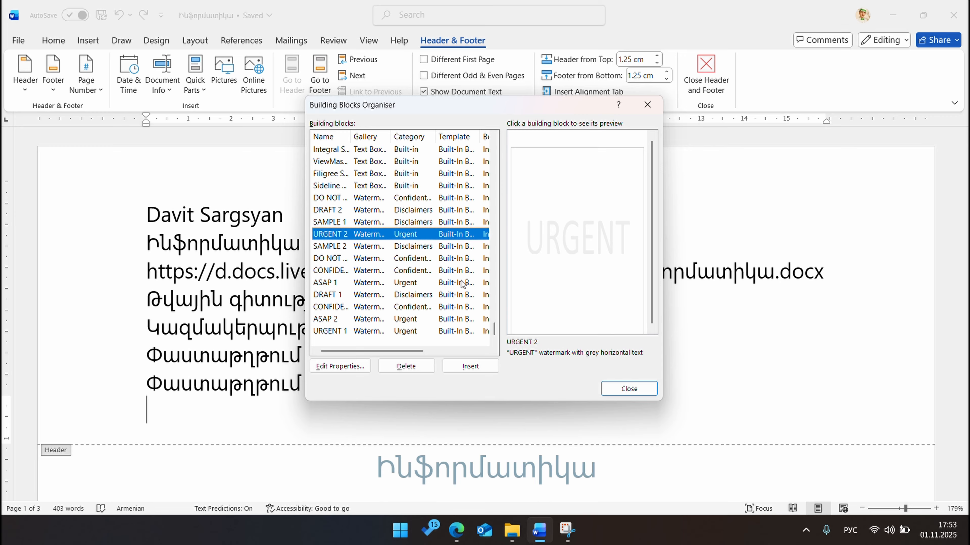
pyautogui.moveTo(494, 331); pyautogui.dragTo(495, 206)
pyautogui.click(327, 248)
pyautogui.click(325, 259)
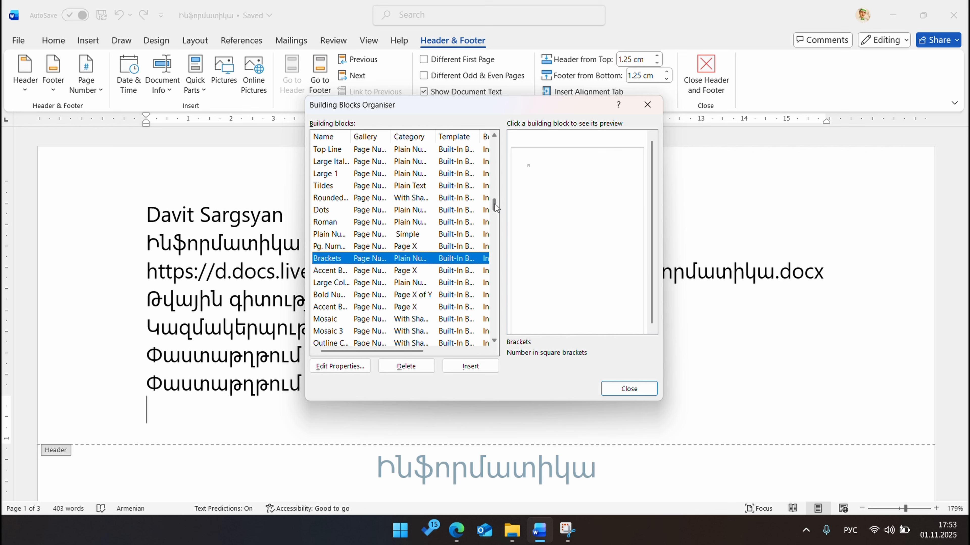
pyautogui.moveTo(496, 204); pyautogui.dragTo(503, 147)
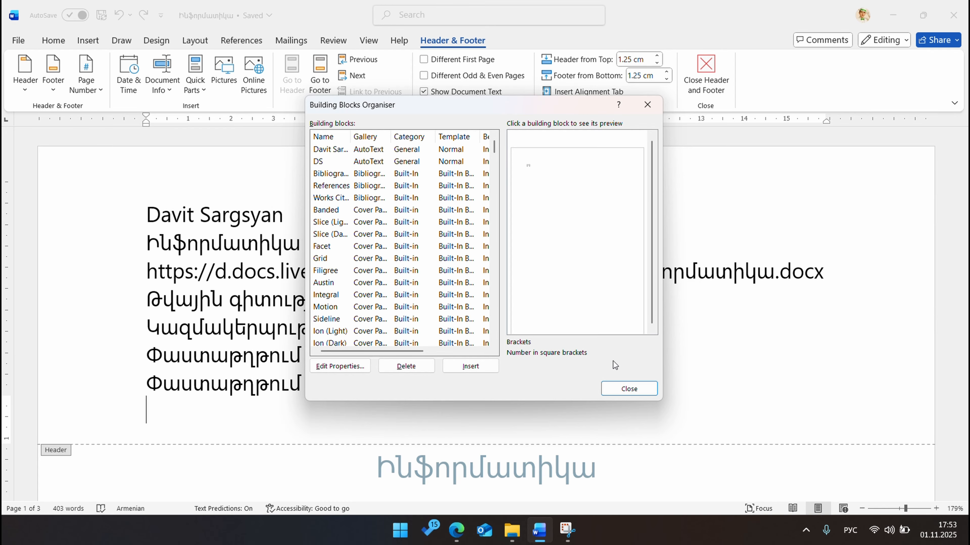
pyautogui.click(629, 388)
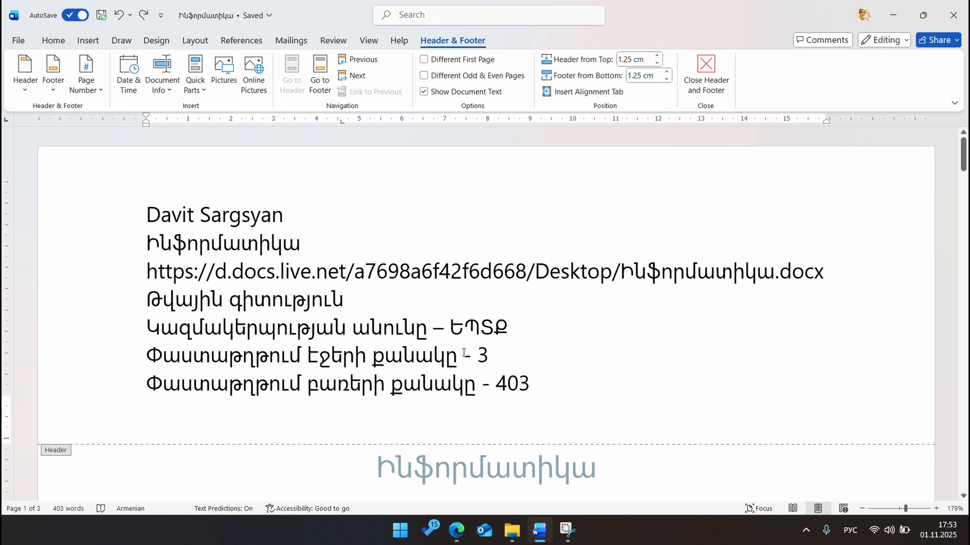
# Copy the quotation from «Ինֆորմատիկան այնքանով է գիտություն» through «հեռադիտակի» in the first page's body text, leaving out its quotation marks.
pyautogui.click(201, 94)
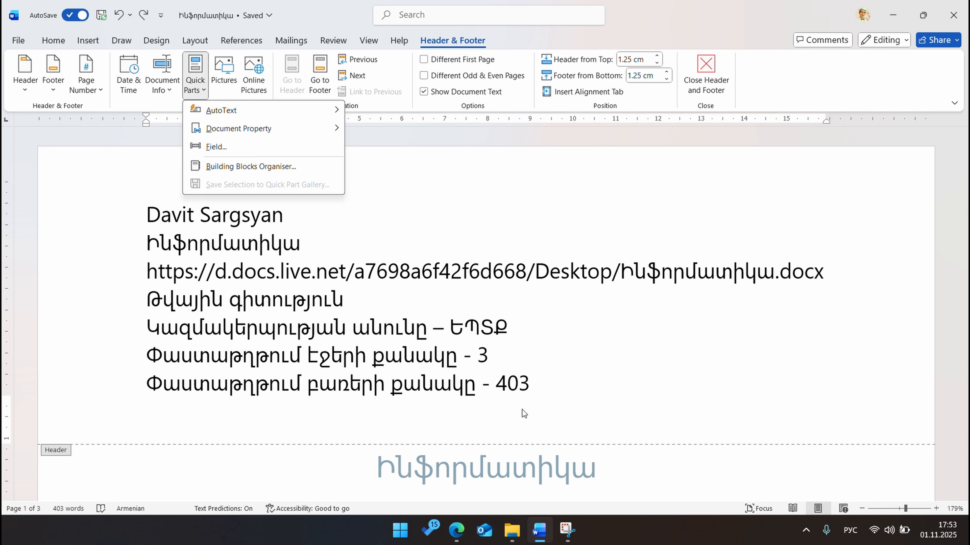
pyautogui.click(527, 404)
pyautogui.scroll(-3, 554, 378)
pyautogui.scroll(-12, 553, 376)
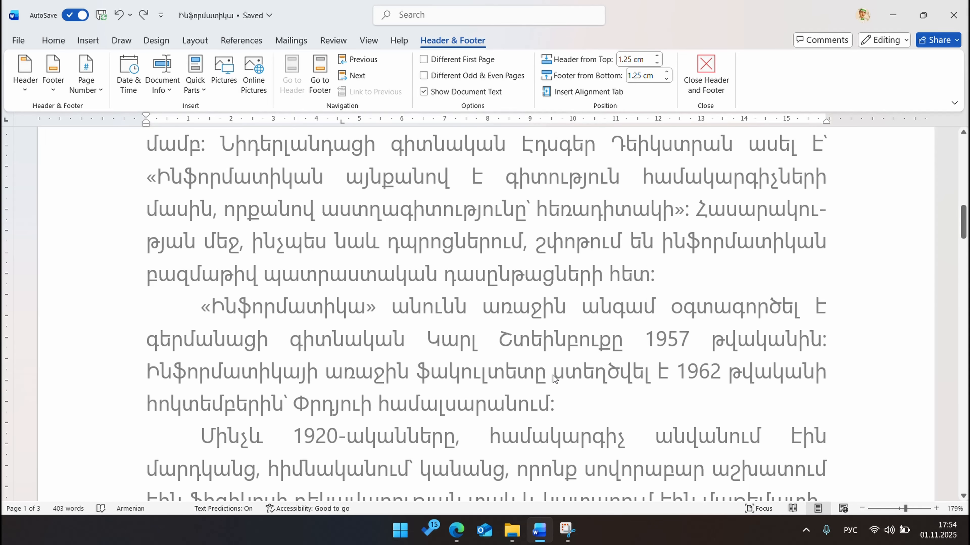
pyautogui.scroll(4, 553, 375)
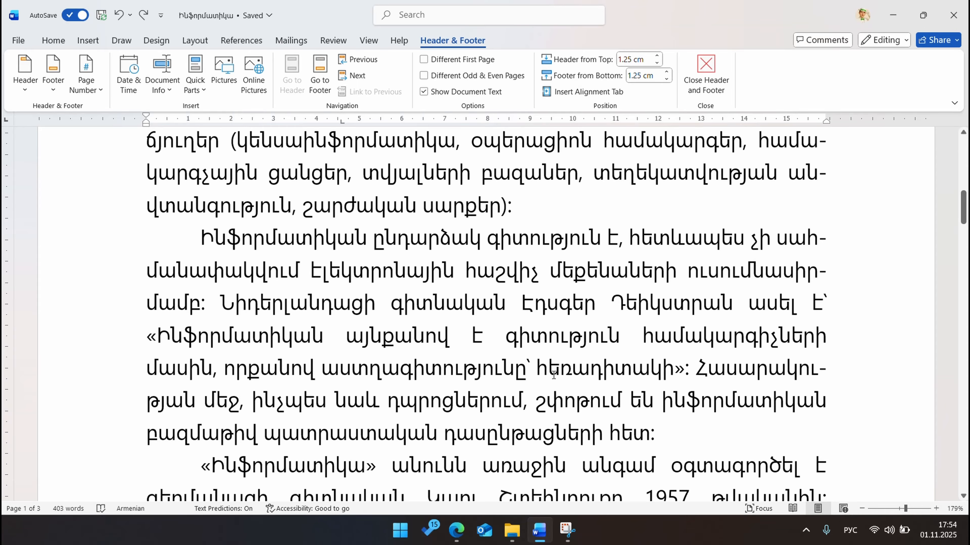
pyautogui.doubleClick(553, 375)
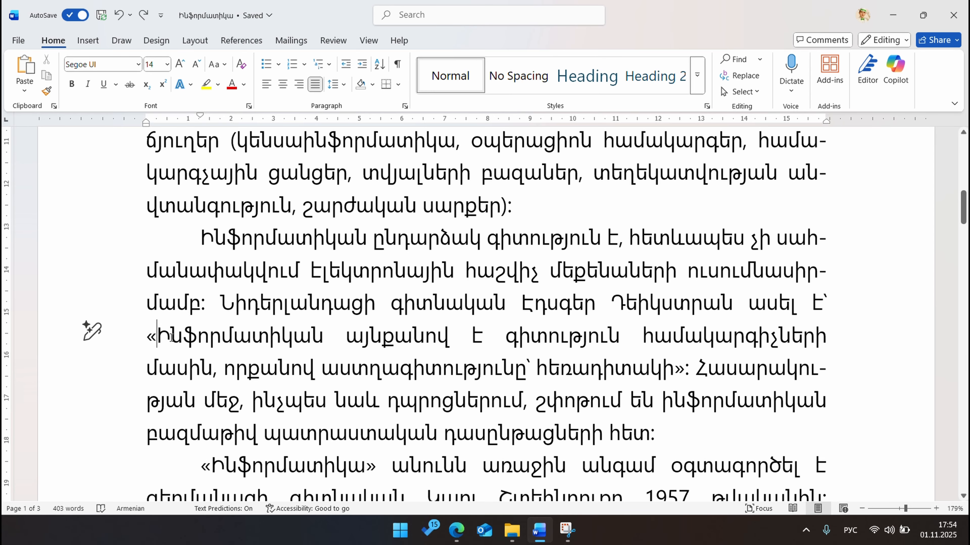
pyautogui.moveTo(160, 336); pyautogui.dragTo(595, 374)
pyautogui.hotkey('ctrl', 'c')
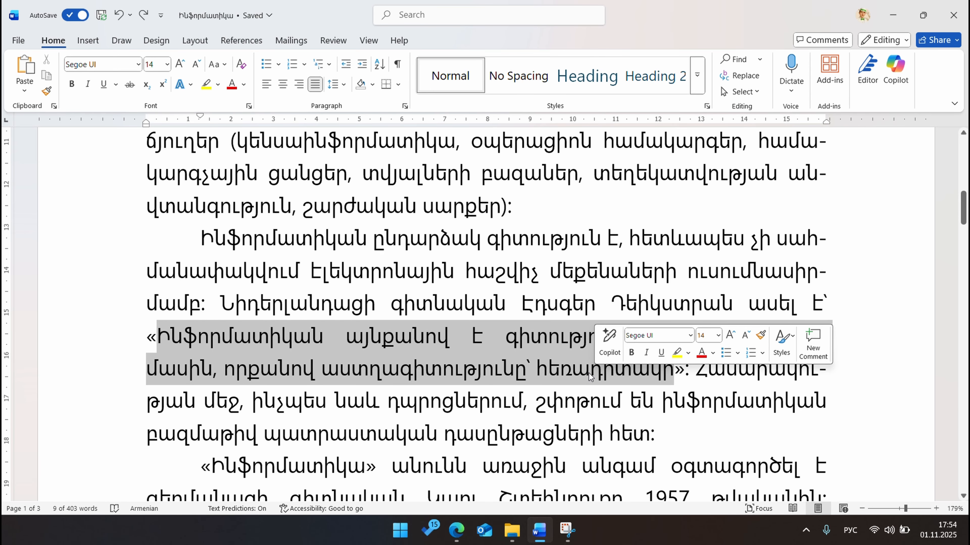
# Paste the copied quotation into the header on the empty line below the word-count line.
pyautogui.scroll(15, 221, 342)
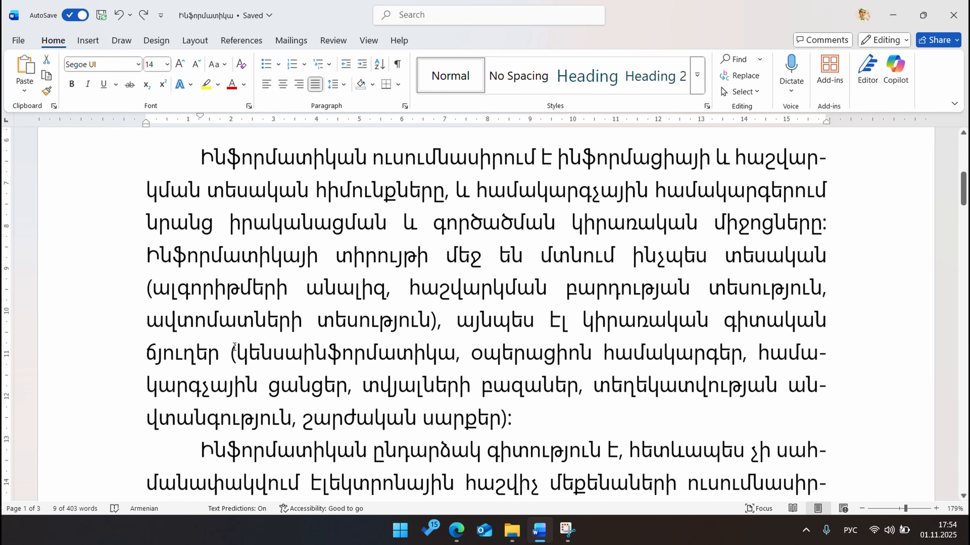
pyautogui.doubleClick(365, 413)
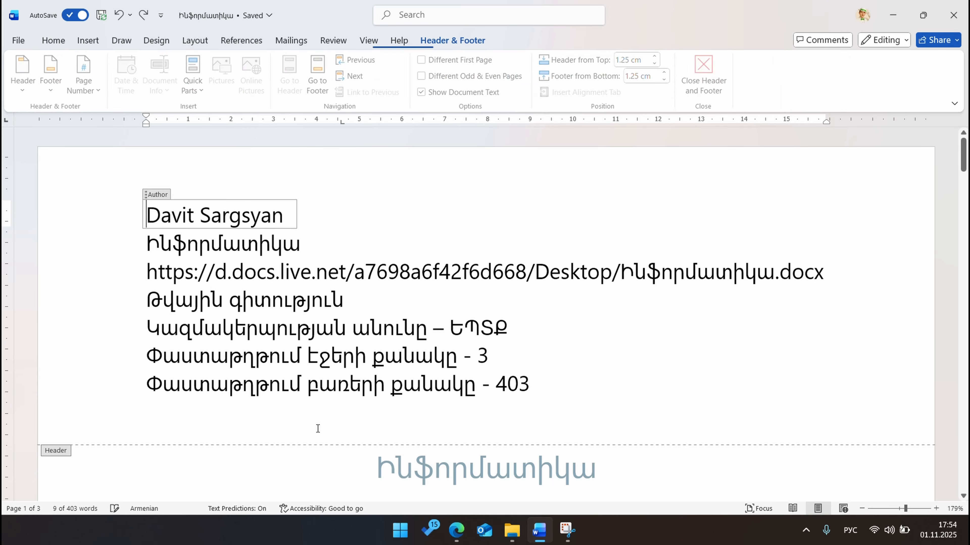
pyautogui.click(236, 422)
pyautogui.hotkey('ctrl', 'v')
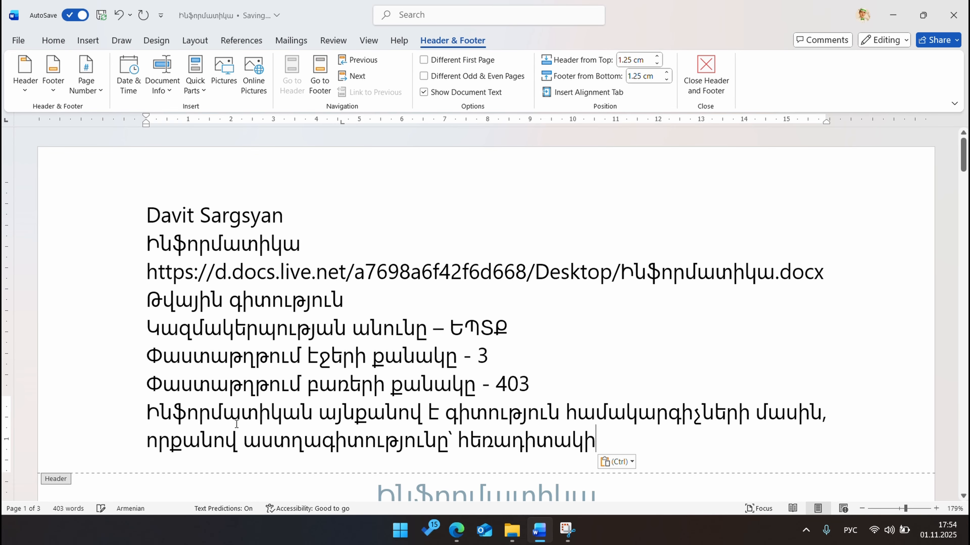
# Save the pasted header quotation to the Quick Parts gallery as Ինֆորմատիկան in the General category, and check its gallery entry.
pyautogui.moveTo(148, 406); pyautogui.dragTo(564, 438)
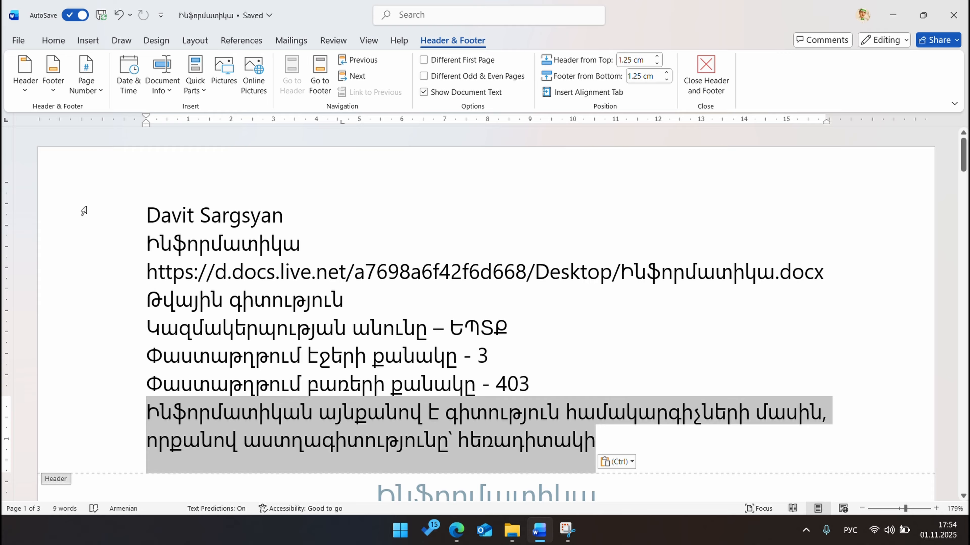
pyautogui.click(193, 90)
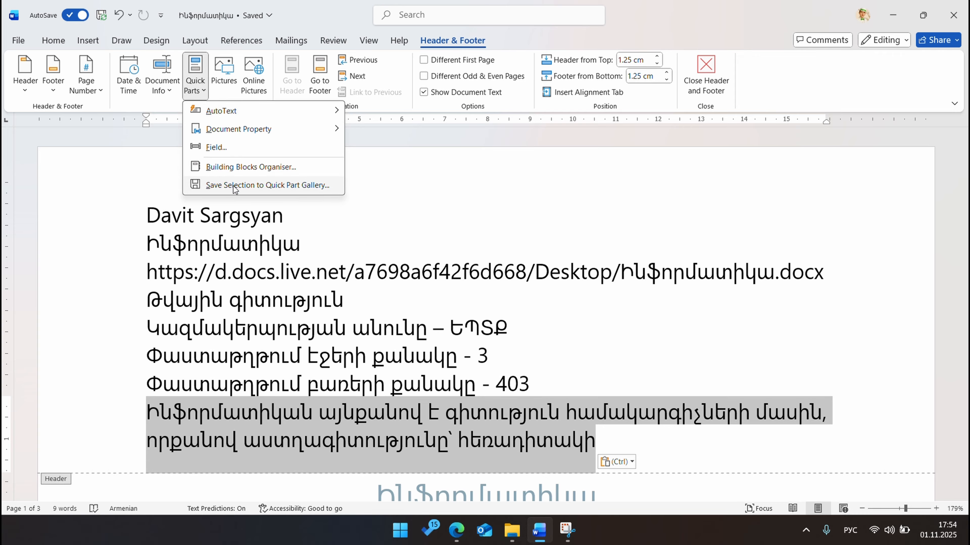
pyautogui.click(284, 185)
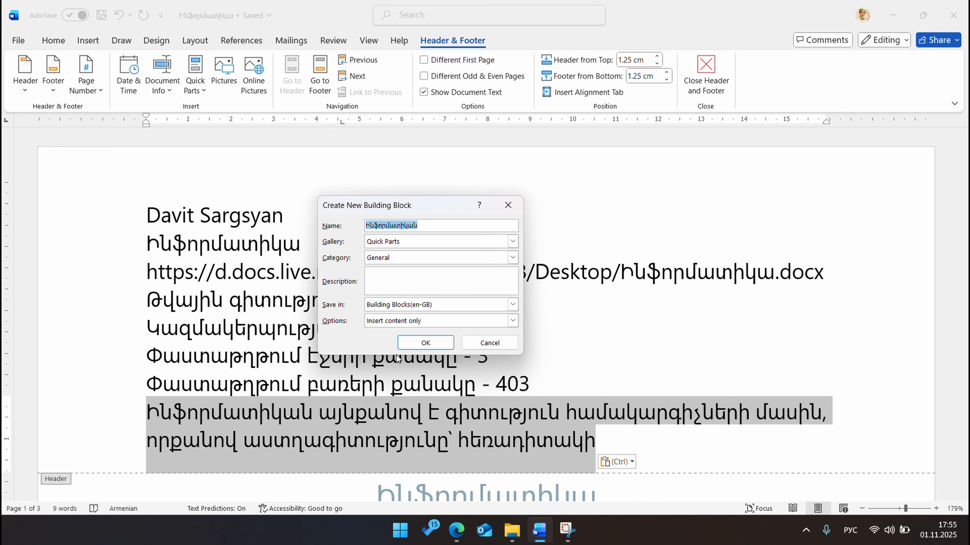
pyautogui.click(424, 344)
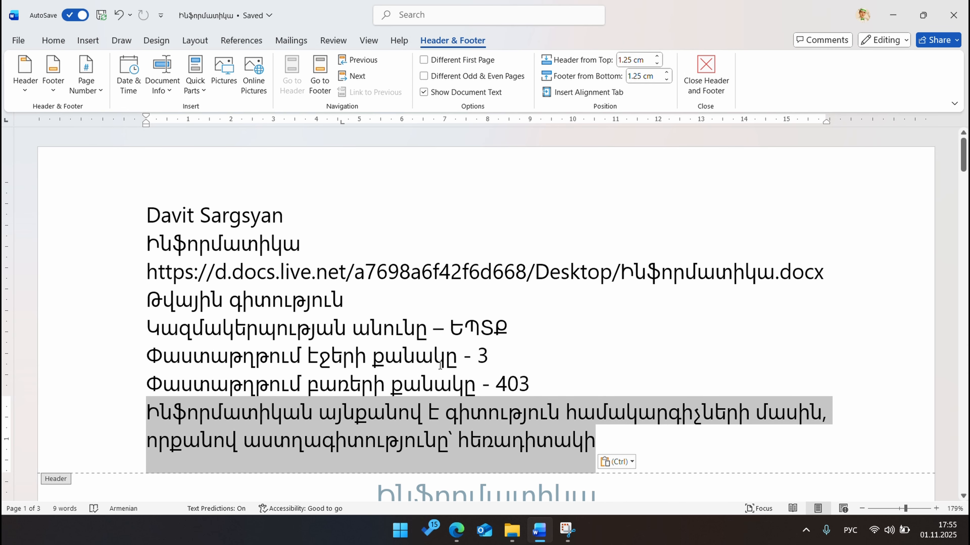
pyautogui.click(199, 90)
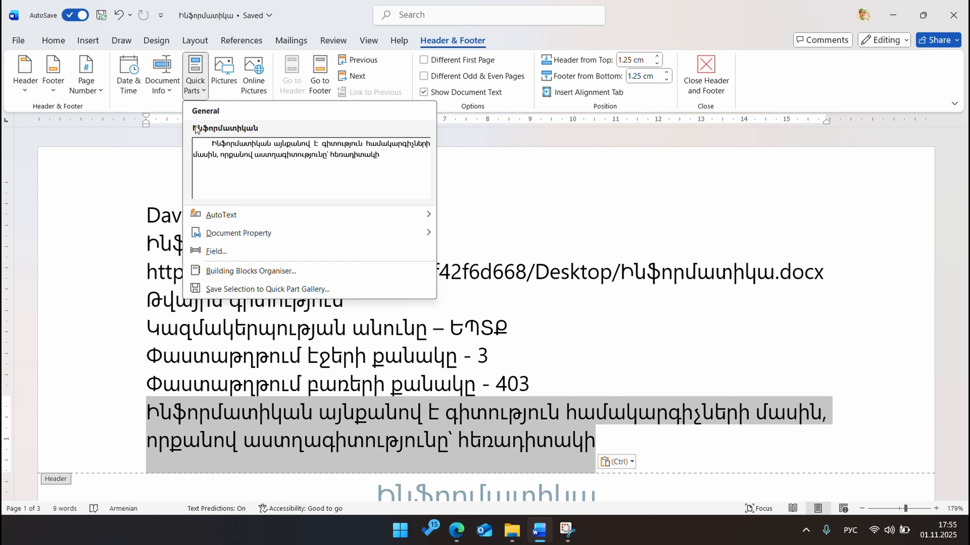
pyautogui.press('Escape')
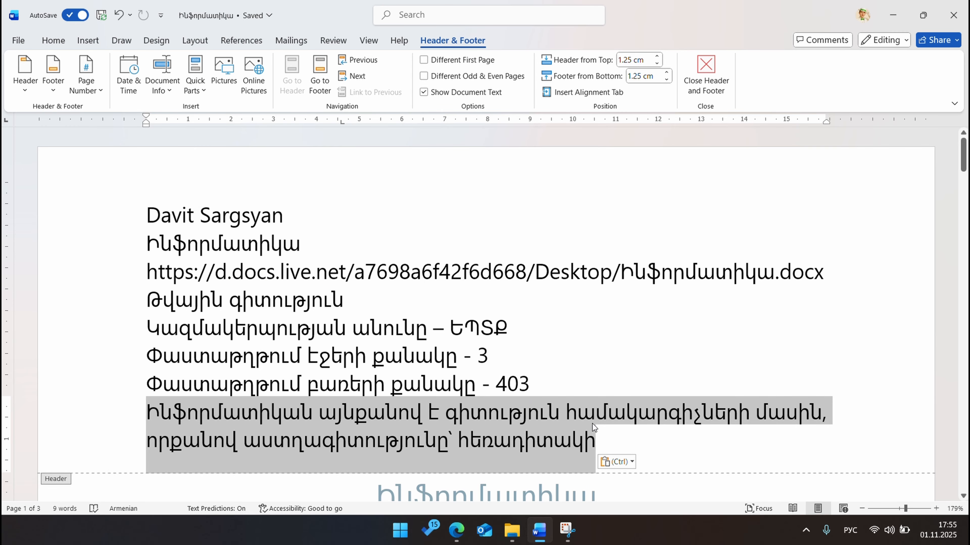
# Delete the pasted quotation from the header and insert the saved Ինֆորմատիկան quick part in its place.
pyautogui.hotkey('ctrl', 'BackSpace')
pyautogui.hotkey('ctrl', 'BackSpace')
pyautogui.hotkey('ctrl', 'BackSpace')
pyautogui.hotkey('ctrl', 'BackSpace')
pyautogui.hotkey('ctrl', 'BackSpace')
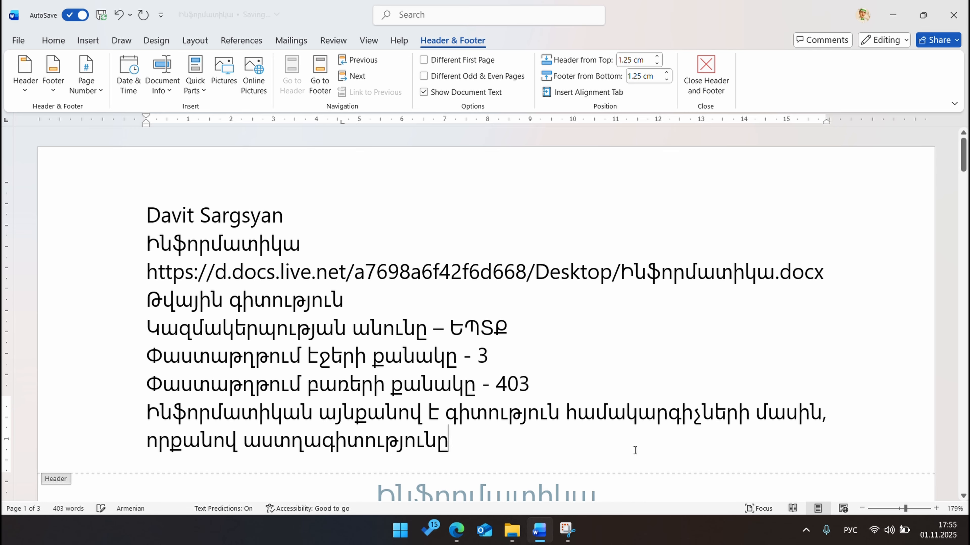
pyautogui.hotkey('ctrl', 'BackSpace')
pyautogui.hotkey('ctrl', 'BackSpace')
pyautogui.hotkey('ctrl', 'BackSpace')
pyautogui.hotkey('ctrl', 'BackSpace')
pyautogui.hotkey('ctrl', 'BackSpace')
pyautogui.hotkey('ctrl', 'BackSpace')
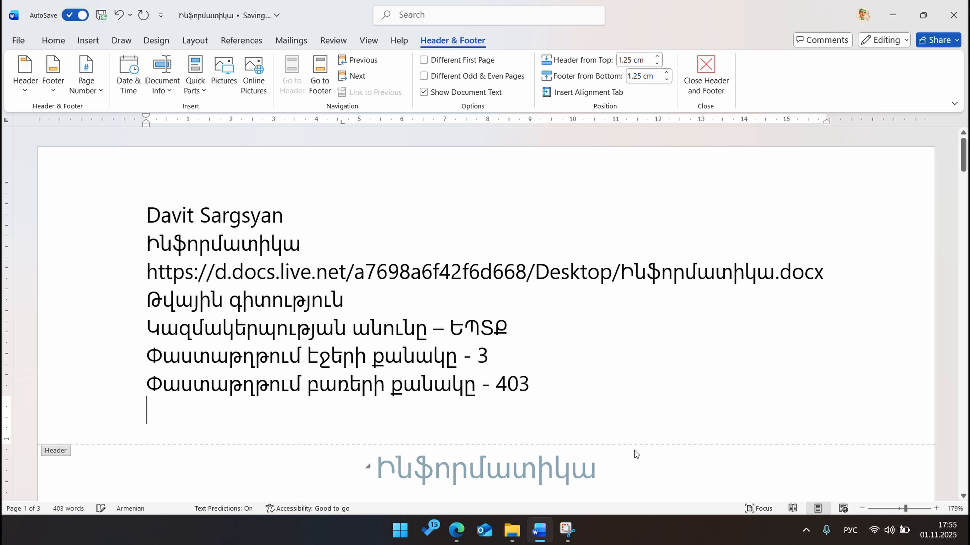
pyautogui.click(206, 91)
pyautogui.click(277, 171)
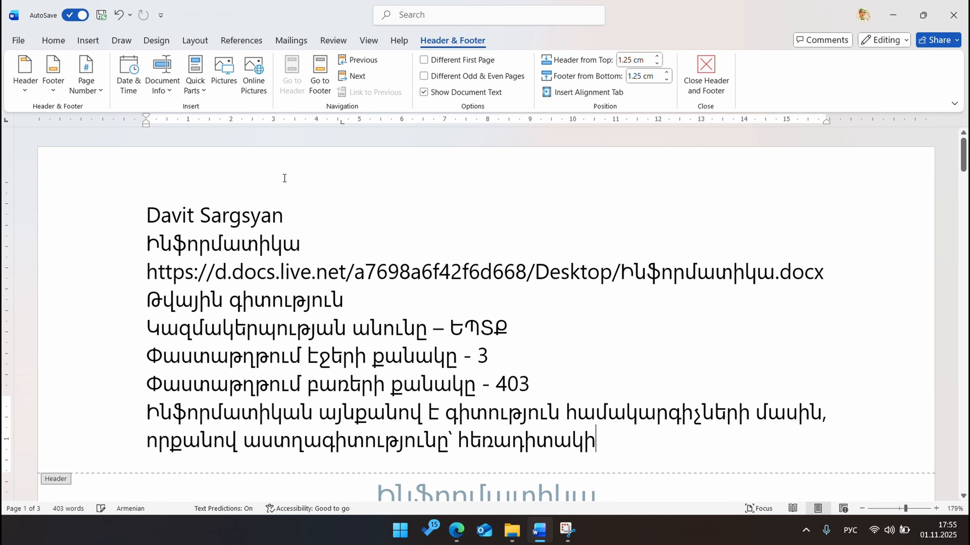
# Add a new line after the page-number sentence in the footer and insert the Ինֆորմատիկան quick part there.
pyautogui.scroll(-20, 500, 321)
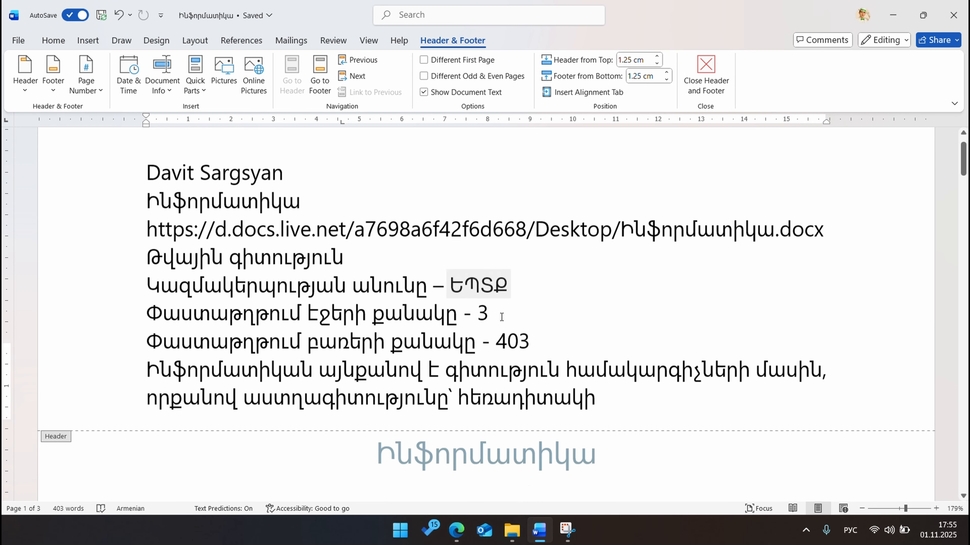
pyautogui.scroll(-3, 500, 320)
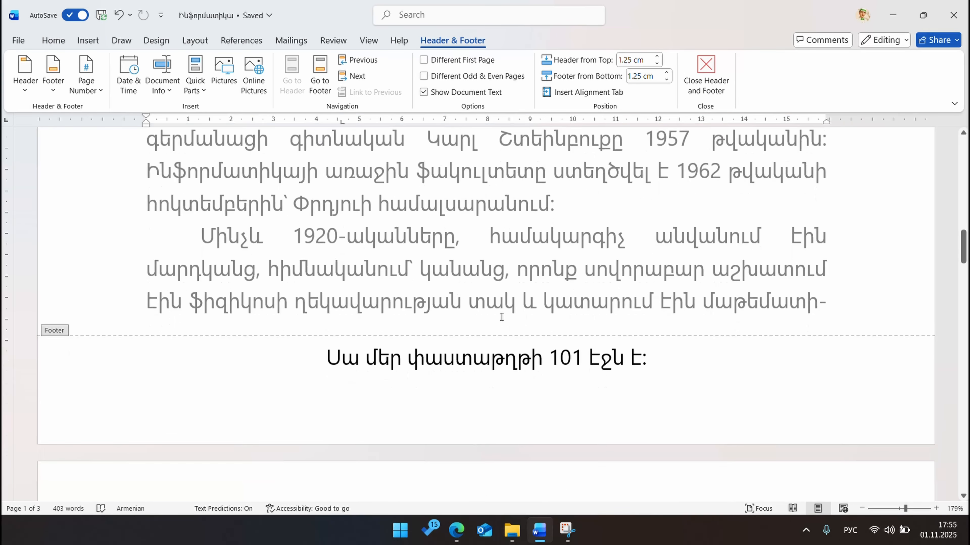
pyautogui.click(655, 278)
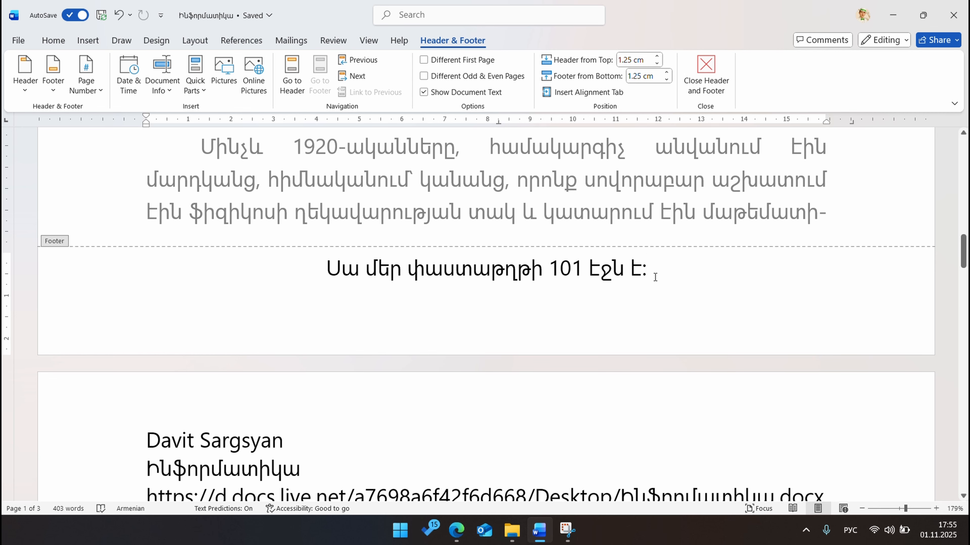
pyautogui.press('Return')
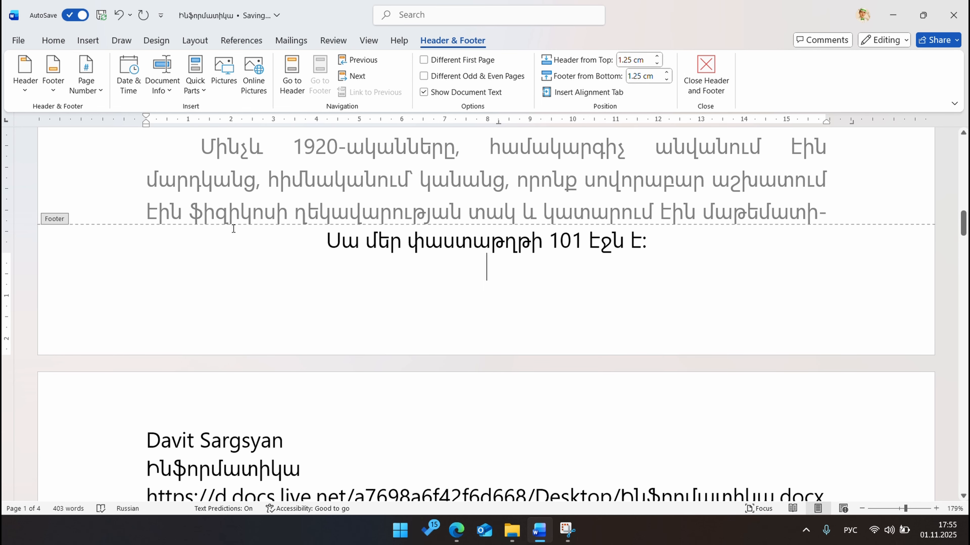
pyautogui.click(199, 91)
pyautogui.click(236, 157)
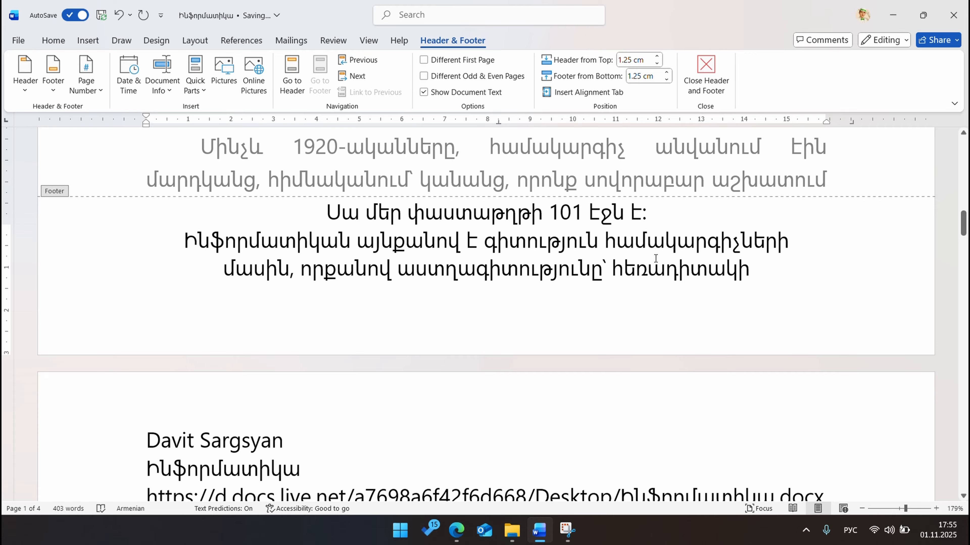
pyautogui.scroll(5, 554, 285)
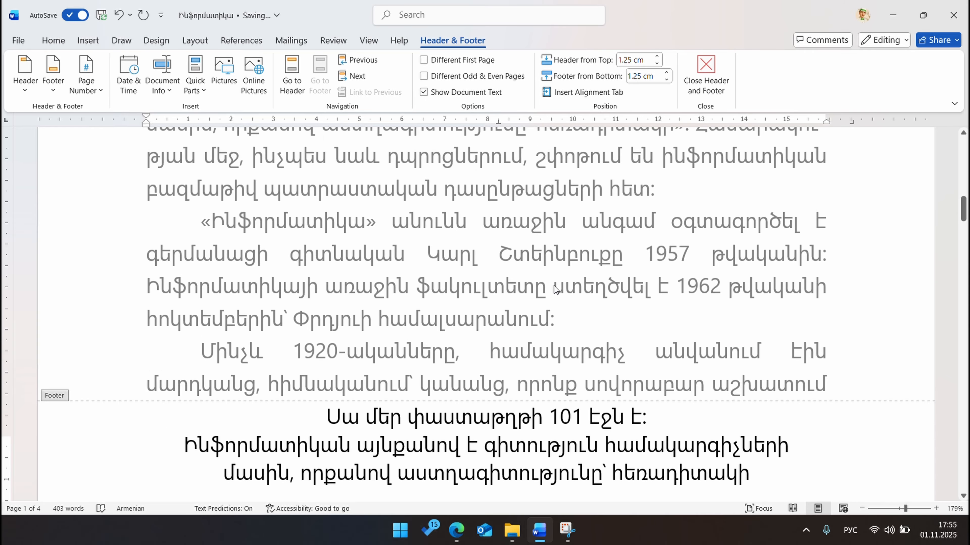
pyautogui.scroll(15, 555, 289)
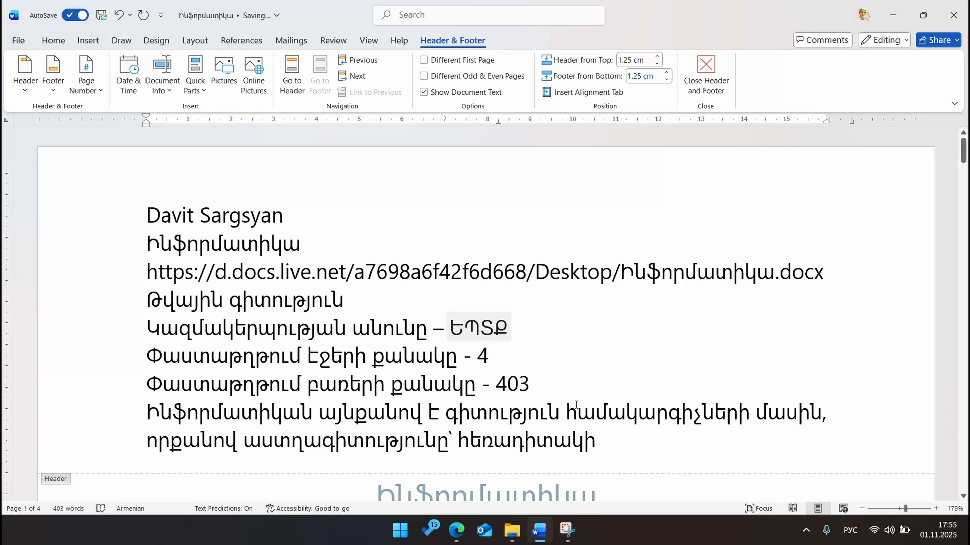
# Insert the avatar photo from the _Avatar folder into the header and set its text wrapping to Behind Text.
pyautogui.click(199, 87)
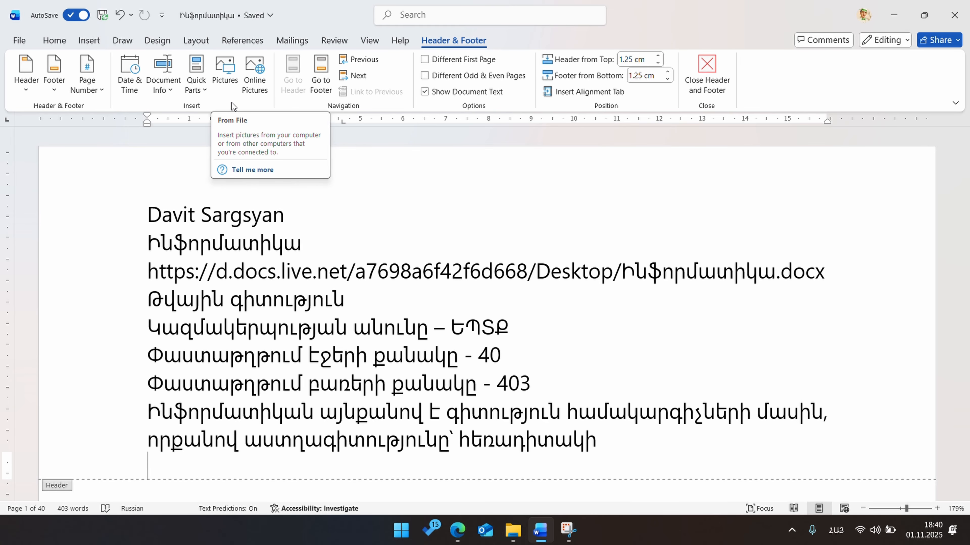
pyautogui.click(229, 93)
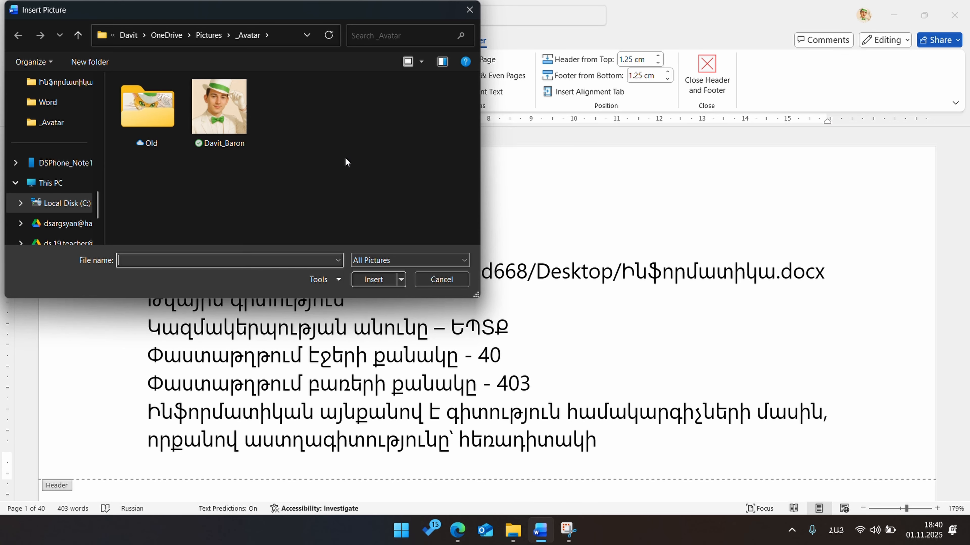
pyautogui.click(220, 114)
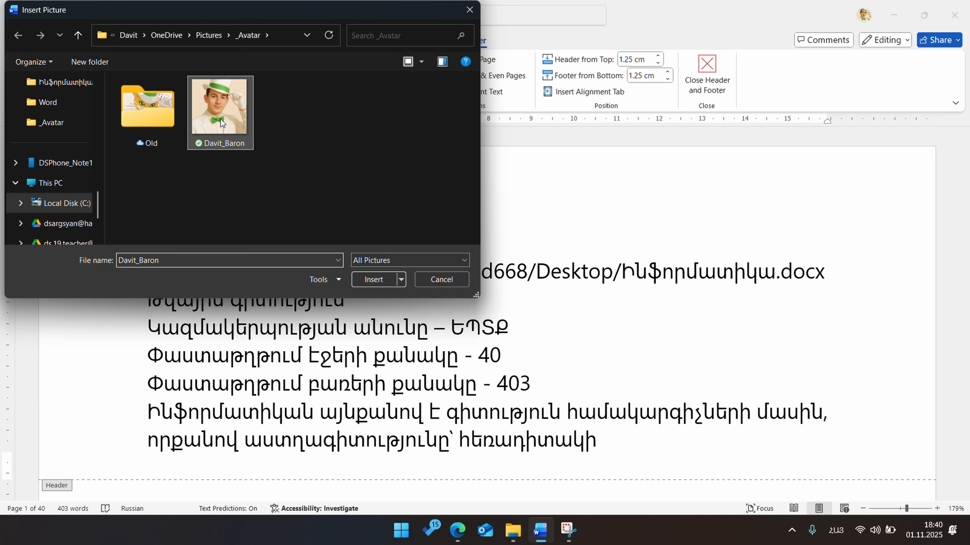
pyautogui.click(379, 279)
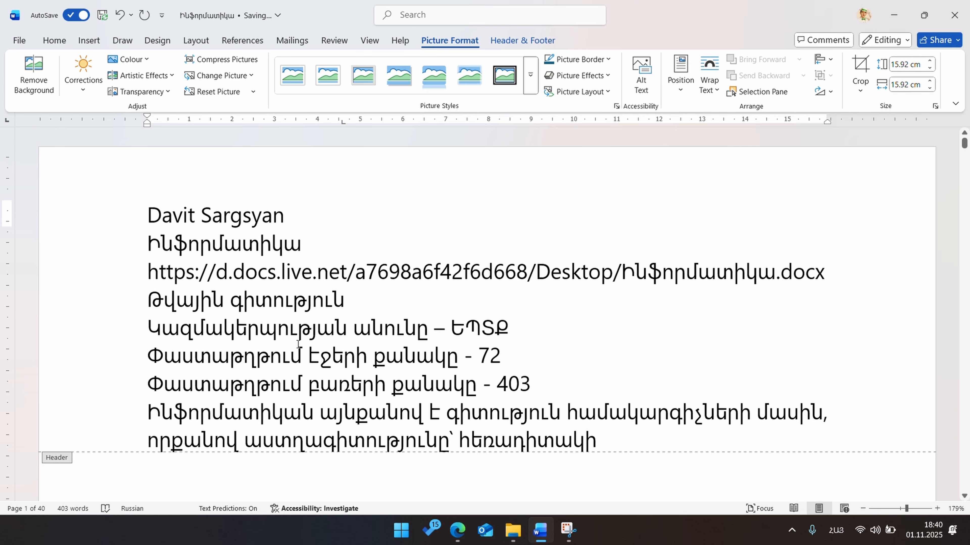
pyautogui.click(709, 79)
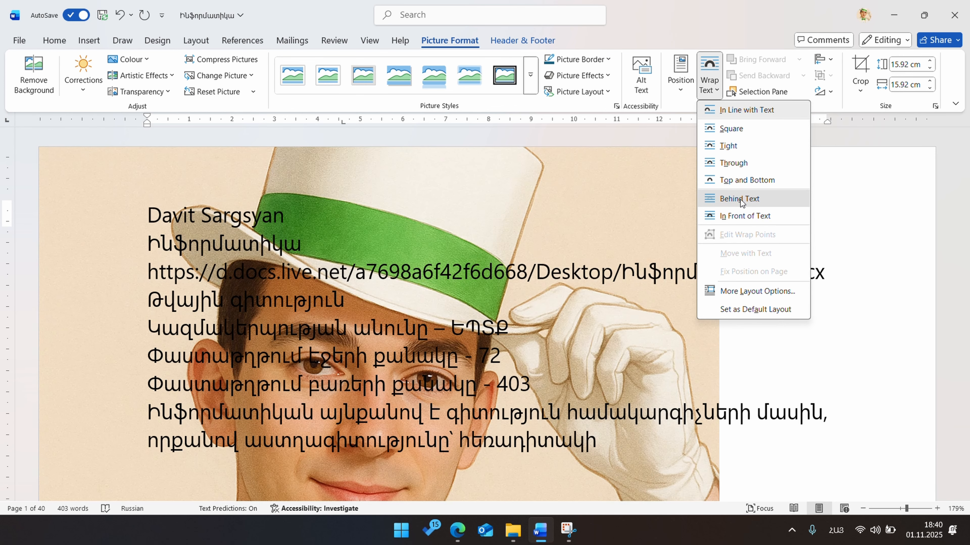
pyautogui.click(740, 200)
# Set the header picture's height to 1 cm and move it into the margin beside the author's name.
pyautogui.click(906, 64)
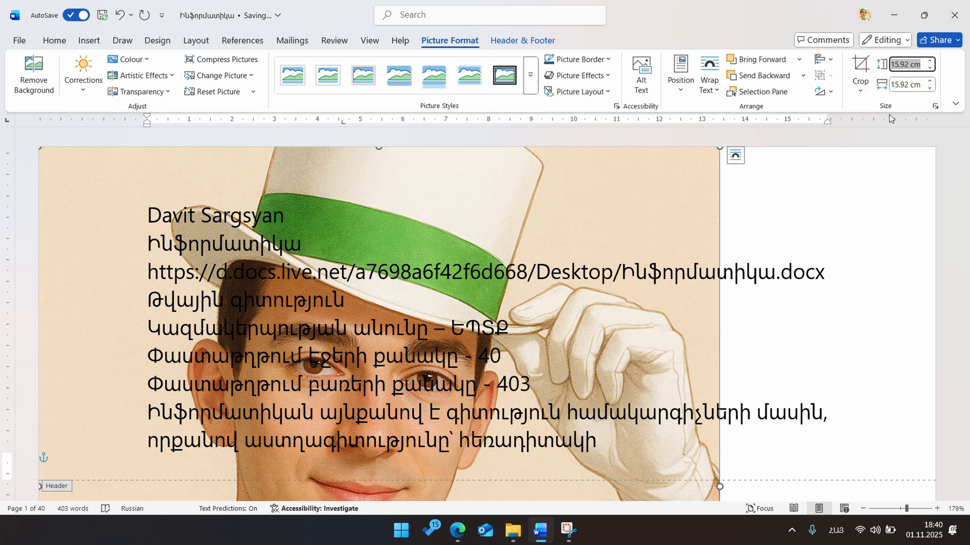
pyautogui.hotkey('alt', 'shift')
pyautogui.write('1')
pyautogui.press('Return')
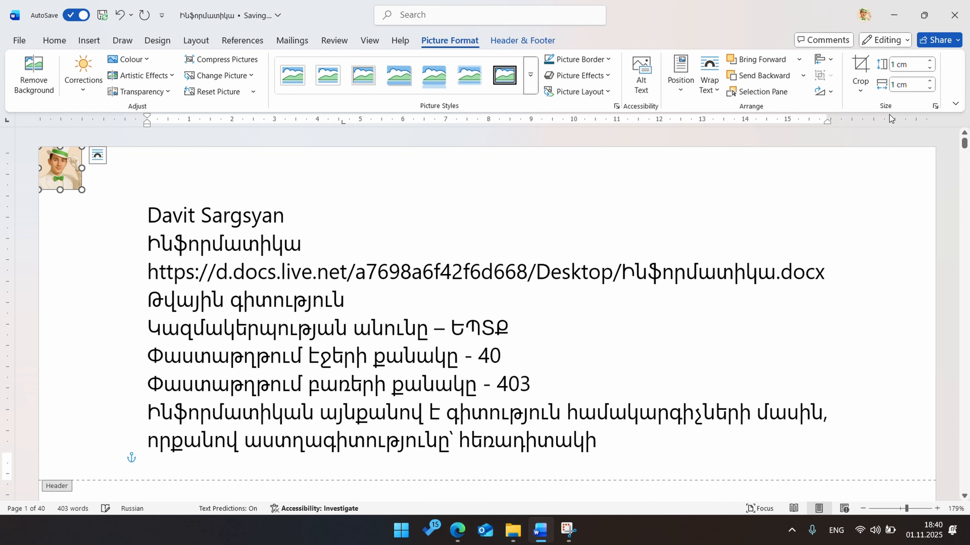
pyautogui.moveTo(60, 172); pyautogui.dragTo(113, 230)
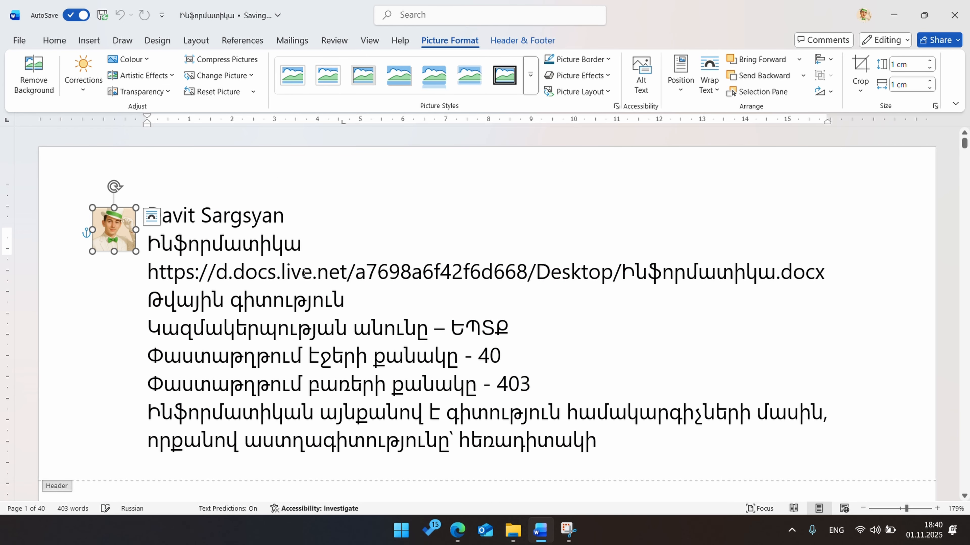
pyautogui.click(334, 245)
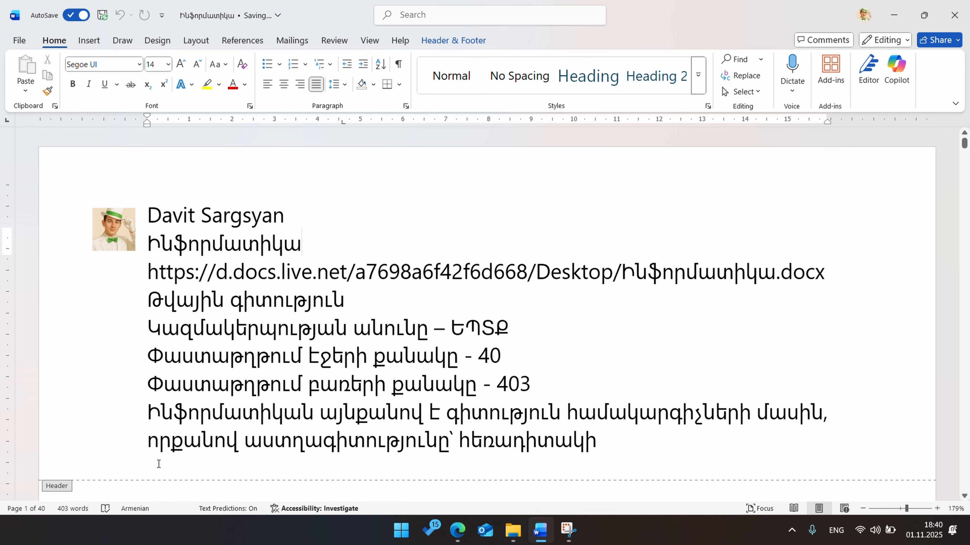
# Search Bing's online pictures for "զինանշան" to use in the header.
pyautogui.press('super+shift+s')
pyautogui.click(450, 47)
pyautogui.click(259, 86)
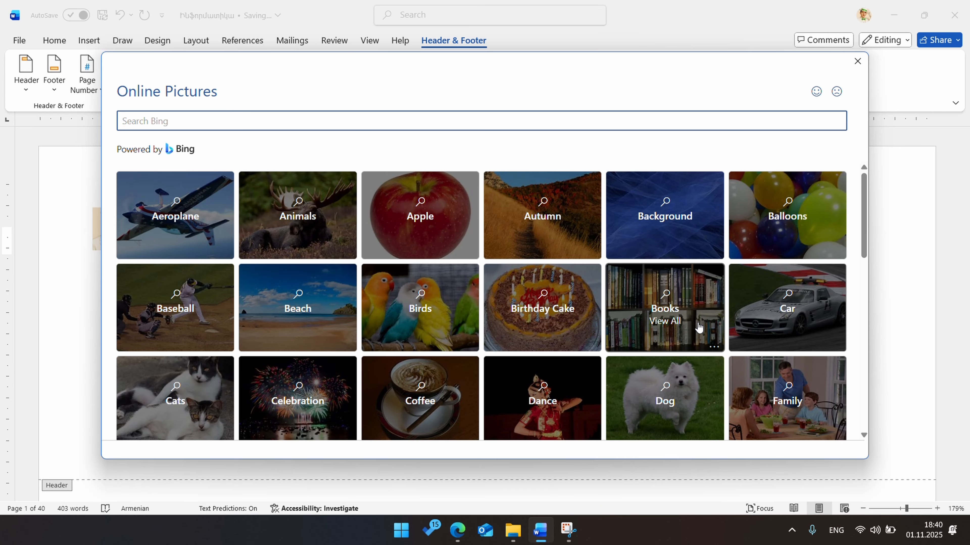
pyautogui.scroll(-5, 565, 271)
pyautogui.scroll(-1, 564, 272)
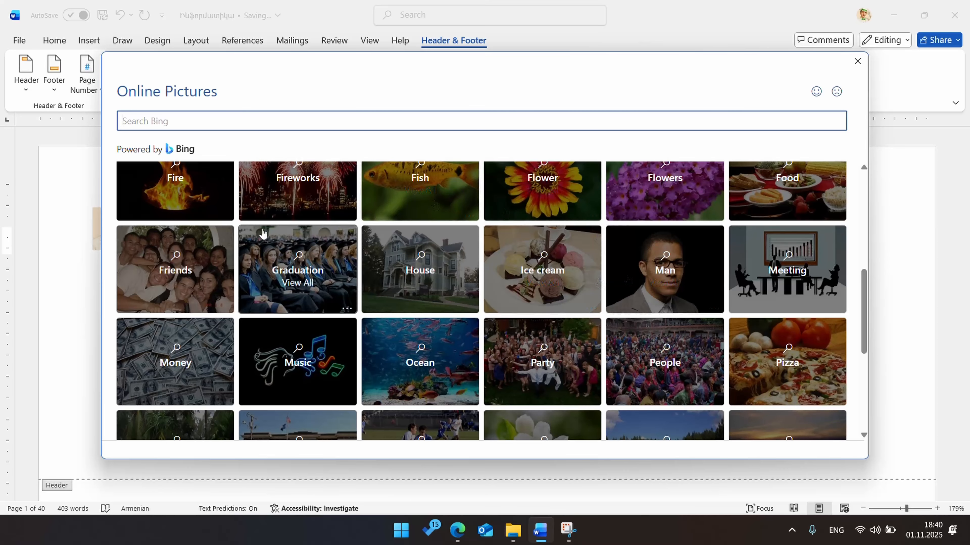
pyautogui.scroll(-4, 594, 275)
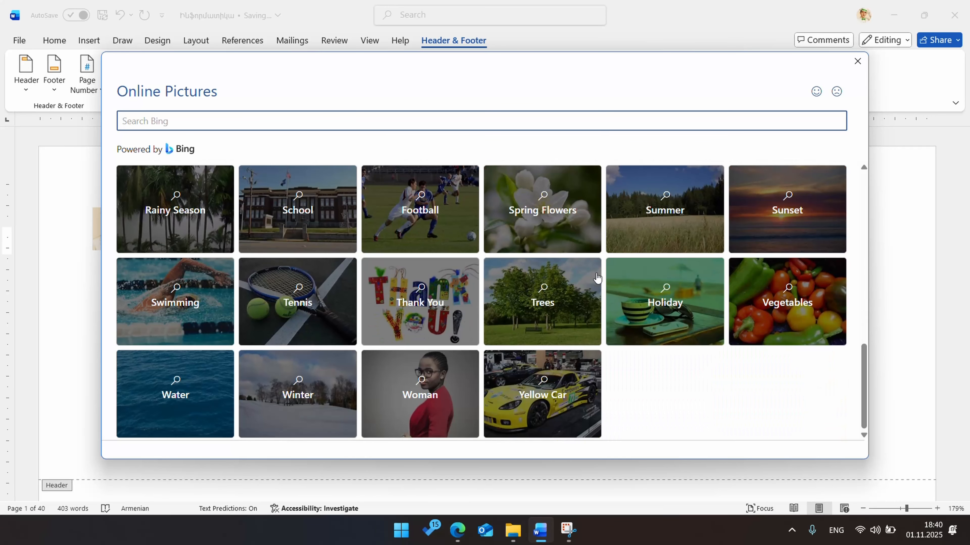
pyautogui.scroll(6, 596, 277)
pyautogui.scroll(4, 597, 278)
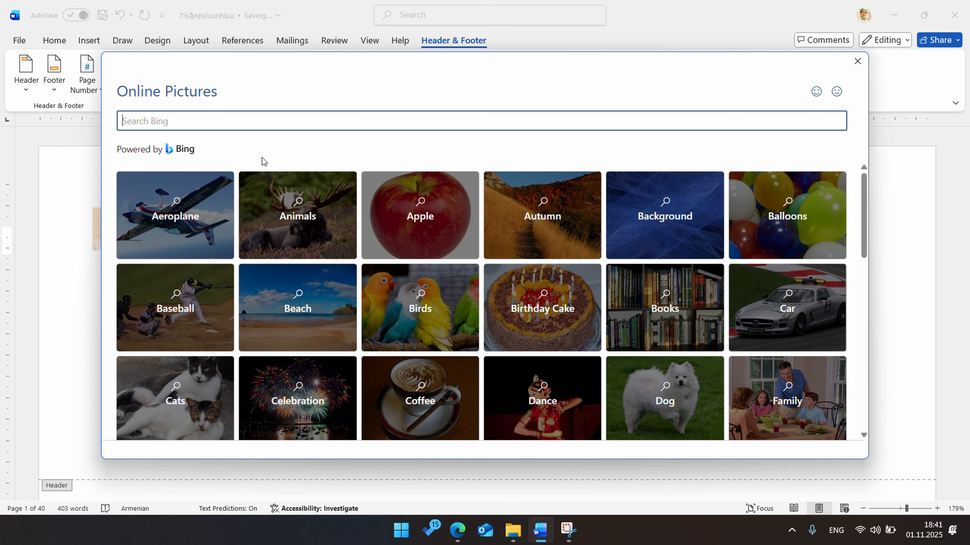
pyautogui.hotkey('alt', 'shift')
pyautogui.write('զինանշան')
pyautogui.press('Return')
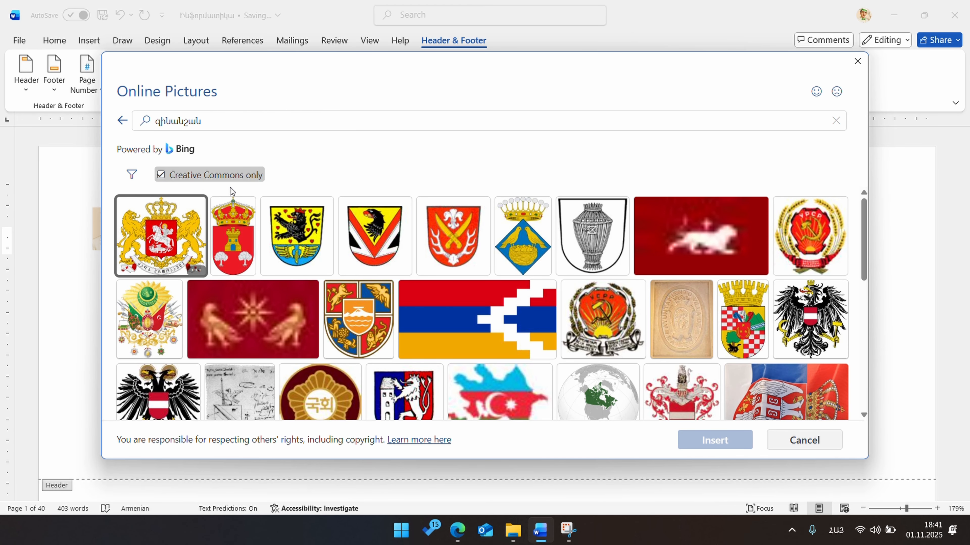
# Turn off the Creative Commons only filter and insert the Armenian coat of arms with the white background into the header.
pyautogui.click(161, 177)
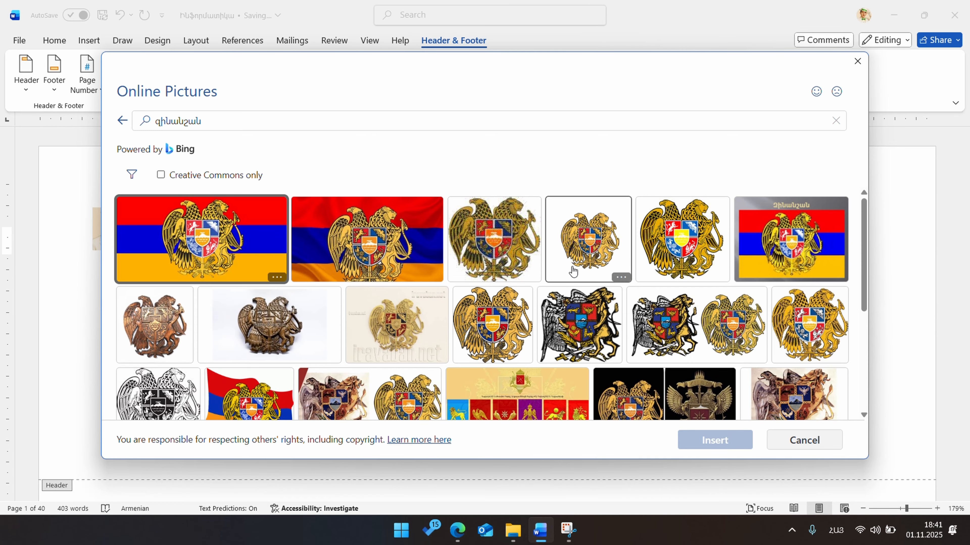
pyautogui.click(595, 243)
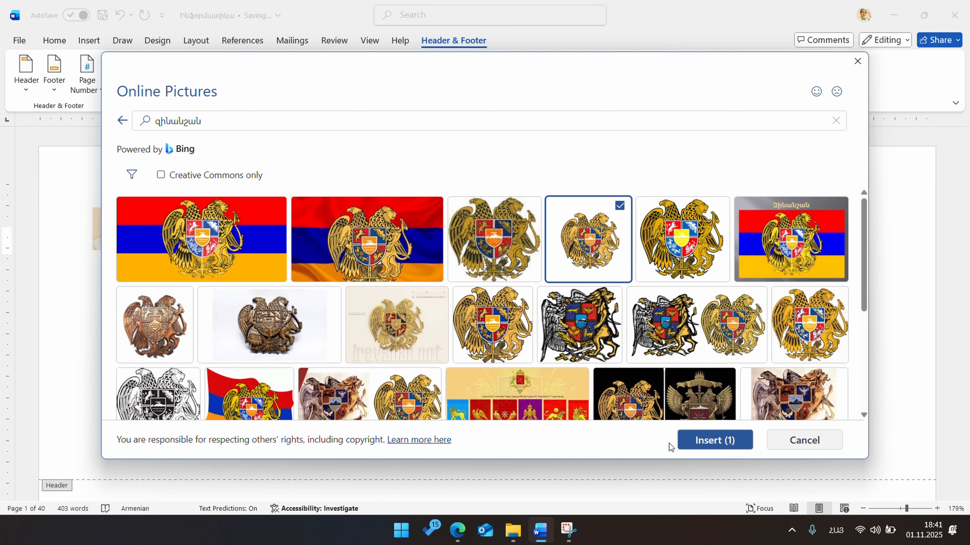
pyautogui.click(715, 442)
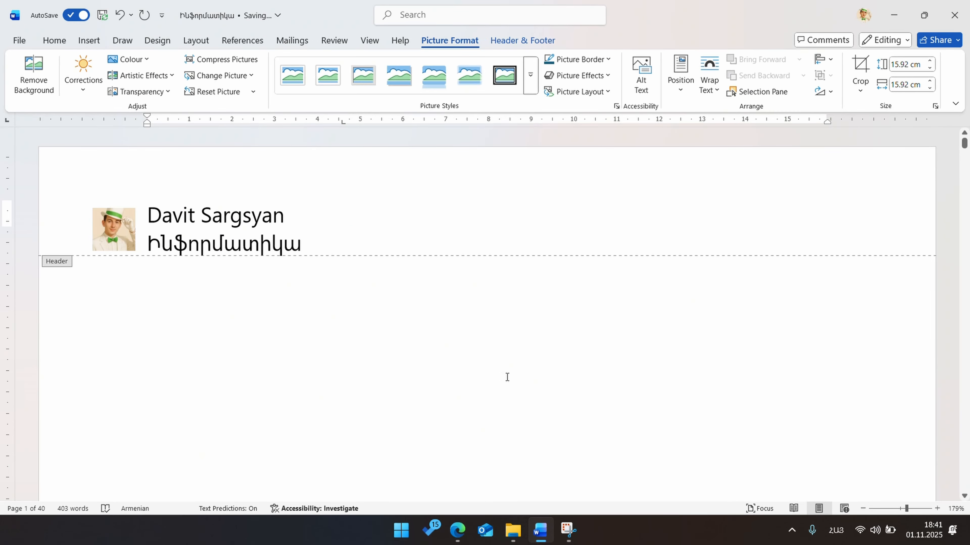
# Set the coat of arms picture's text wrapping to Behind Text and its height to 2 cm.
pyautogui.click(709, 73)
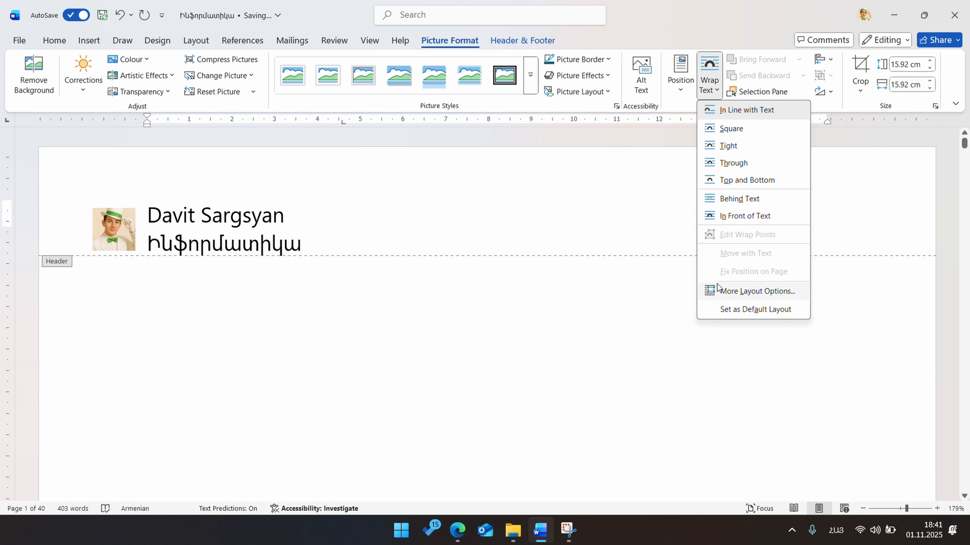
pyautogui.click(740, 199)
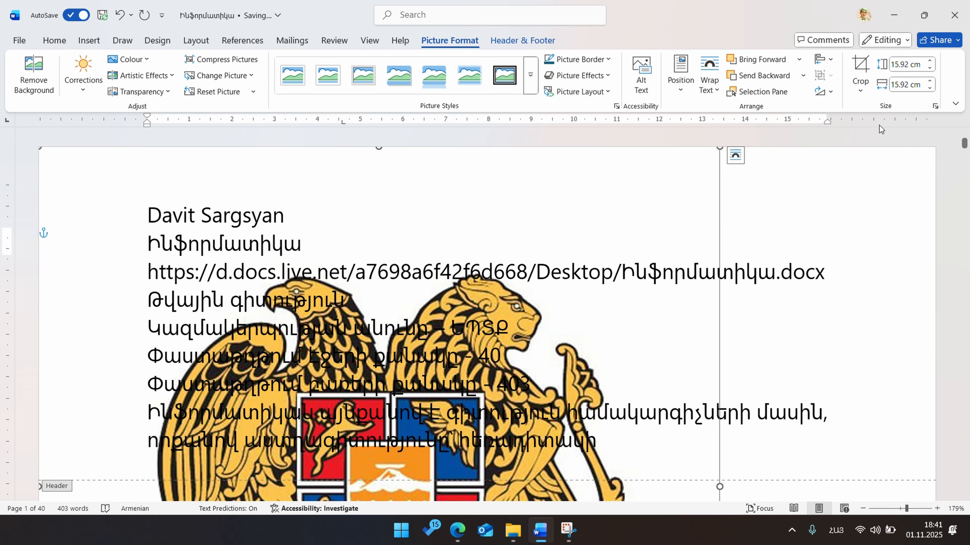
pyautogui.click(912, 65)
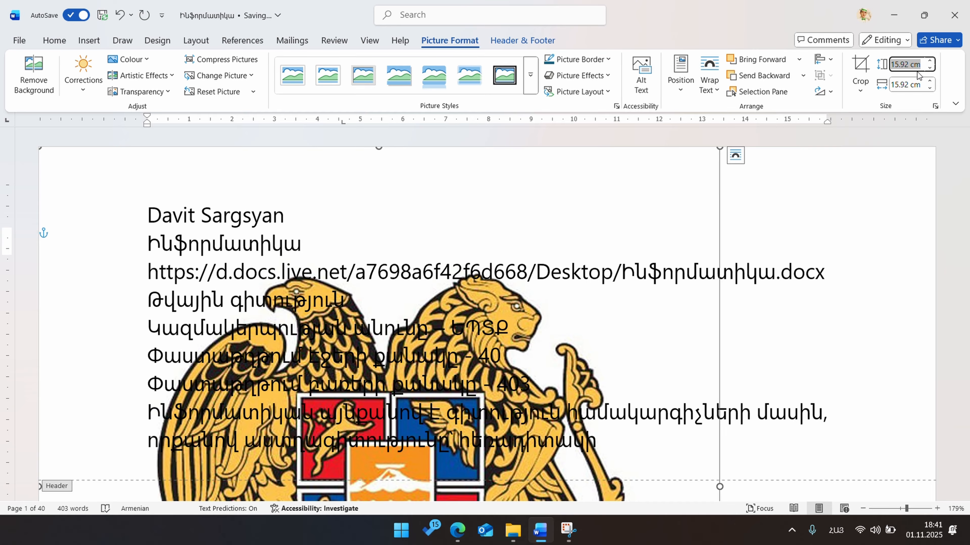
pyautogui.hotkey('alt', 'shift')
pyautogui.write('2')
pyautogui.press('Return')
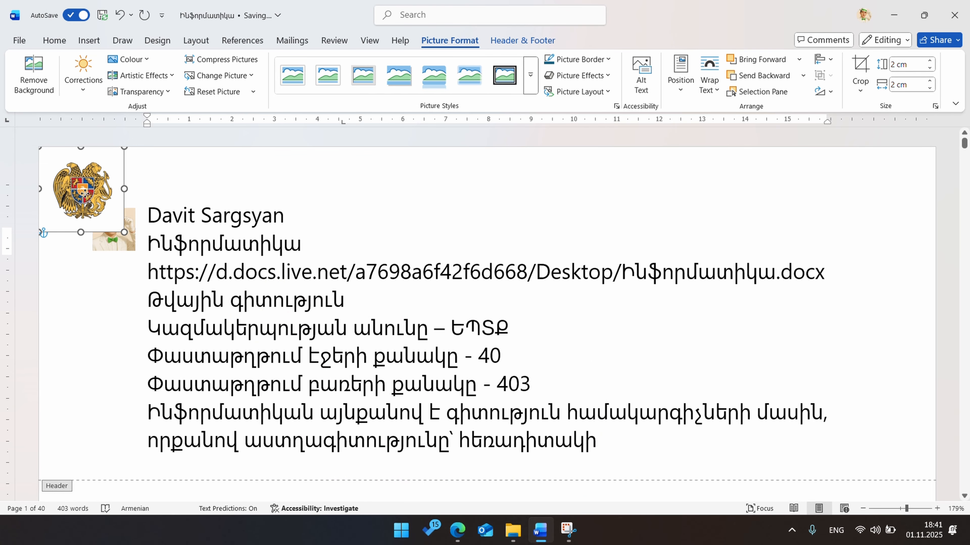
# Move the coat of arms to the top centre of the header and deselect it, placing the cursor back in the header text.
pyautogui.moveTo(84, 191); pyautogui.dragTo(478, 204)
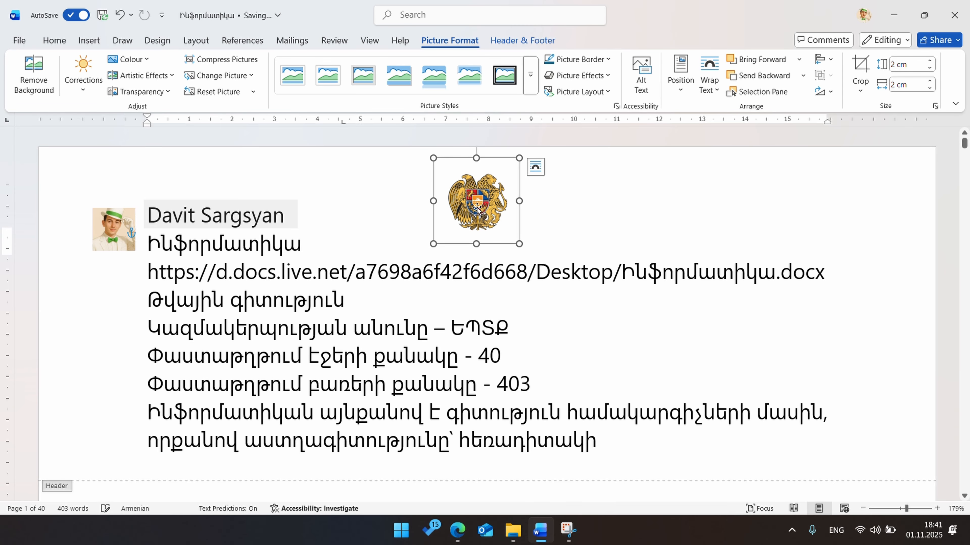
pyautogui.click(370, 307)
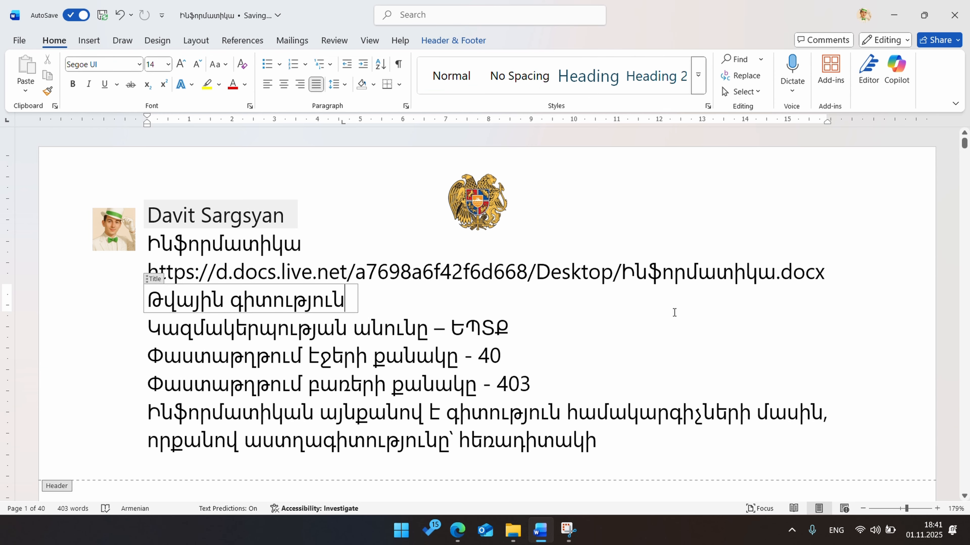
pyautogui.click(165, 462)
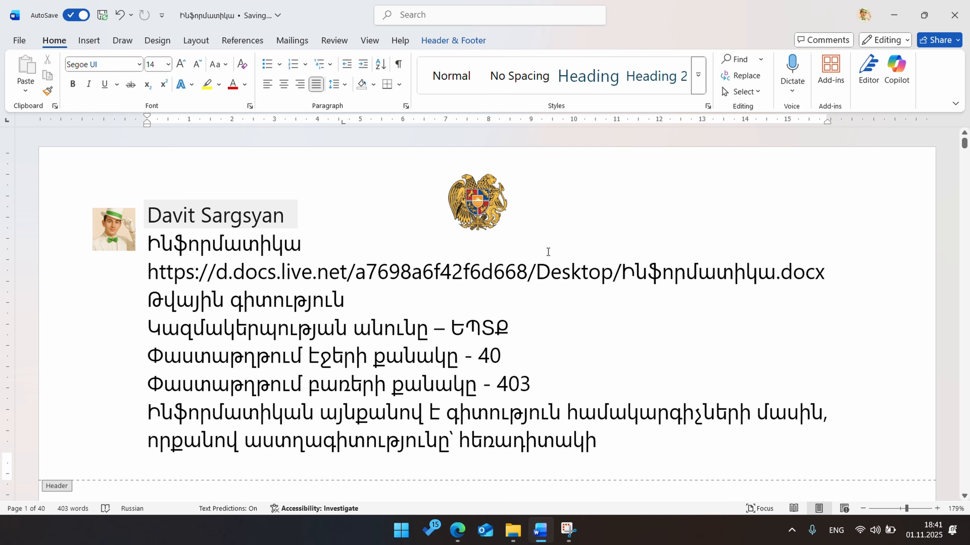
# Jump from the header to the footer and back to the header.
pyautogui.click(454, 45)
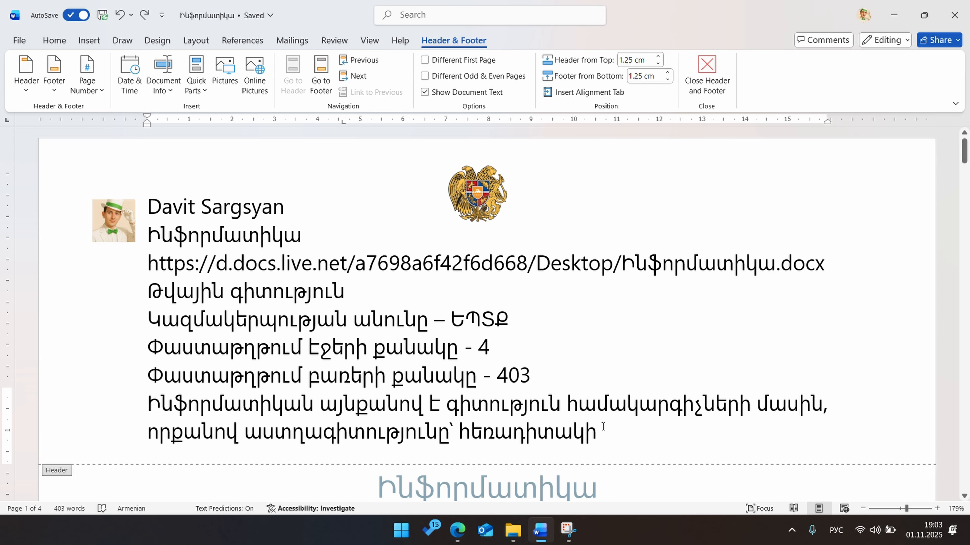
pyautogui.click(326, 90)
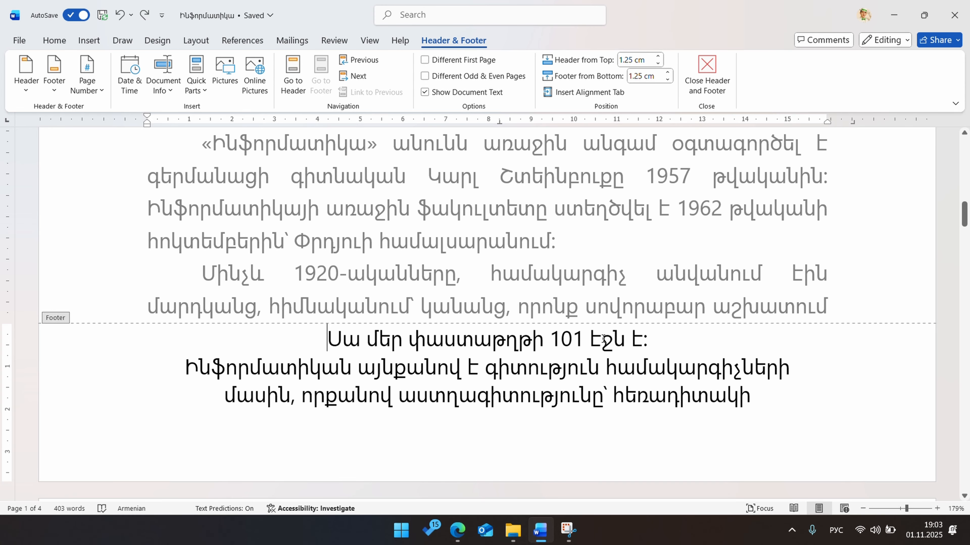
pyautogui.click(293, 82)
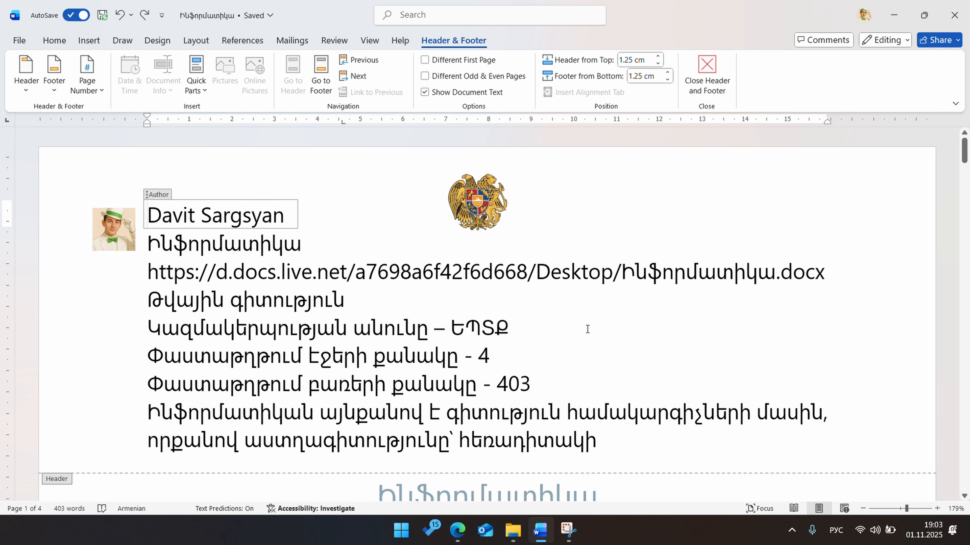
# Return to the body text, place the cursor after the last paragraph on page 2 and show the formatting marks.
pyautogui.scroll(-5, 587, 330)
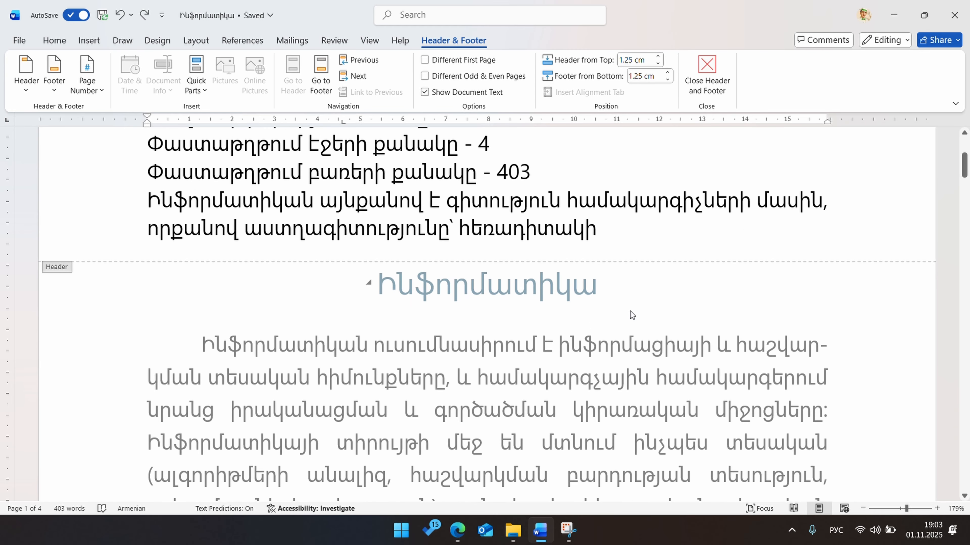
pyautogui.doubleClick(628, 296)
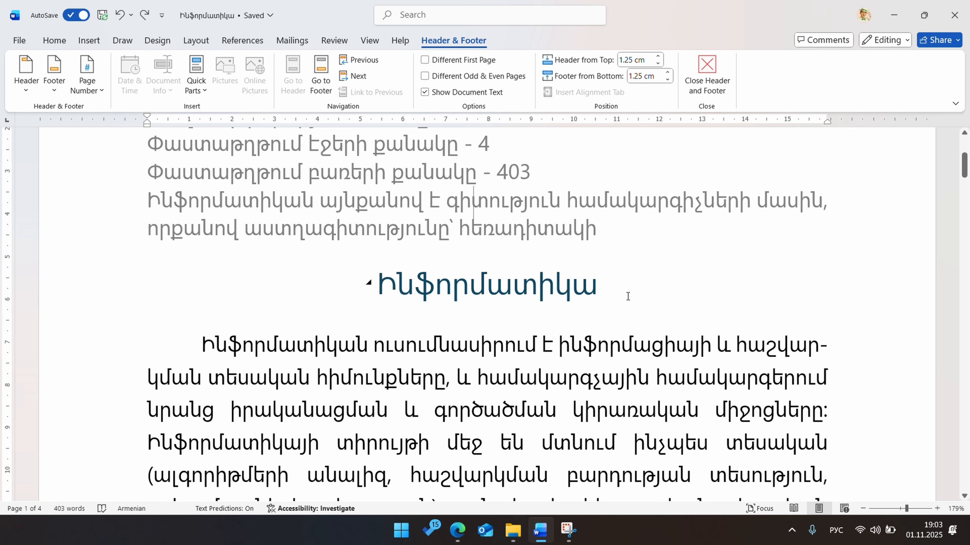
pyautogui.scroll(-18, 627, 296)
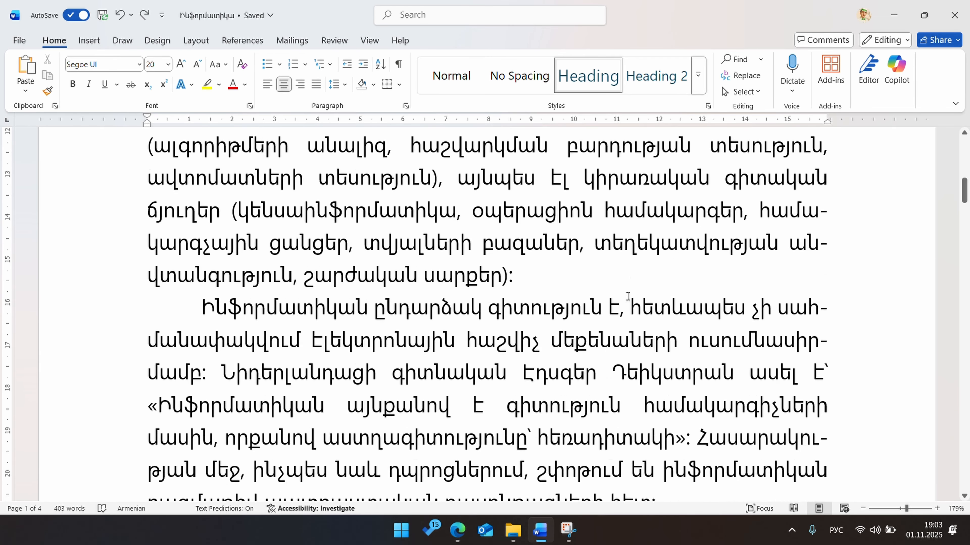
pyautogui.scroll(-20, 627, 296)
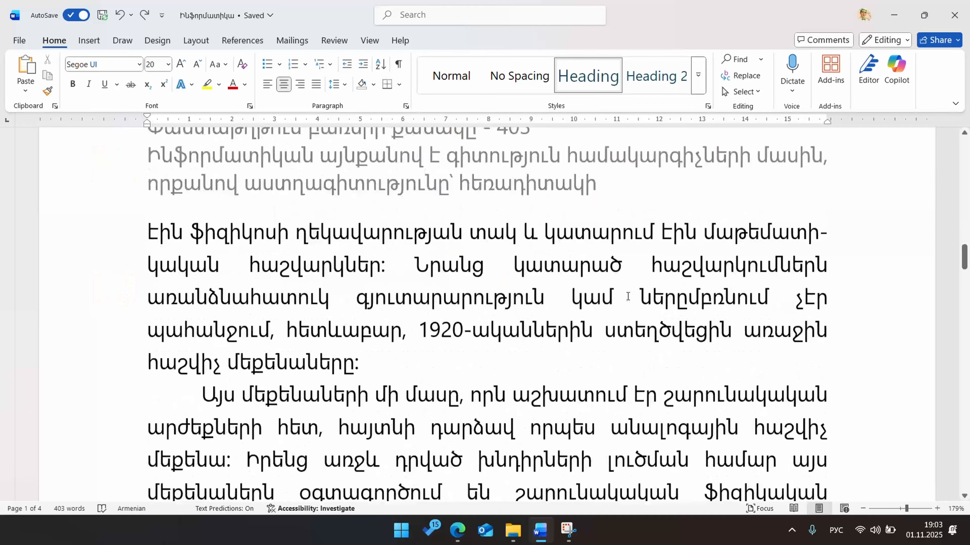
pyautogui.scroll(-3, 628, 297)
pyautogui.scroll(3, 627, 297)
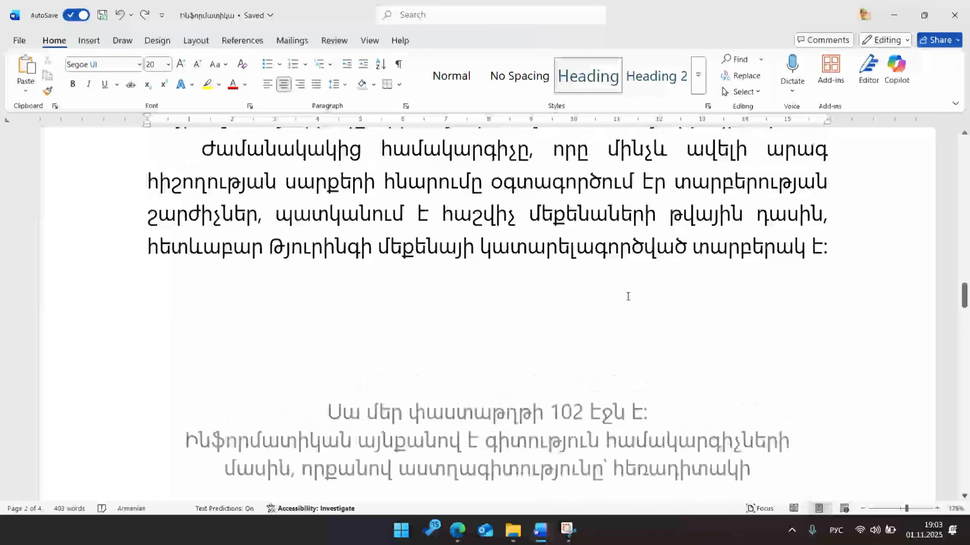
pyautogui.click(831, 322)
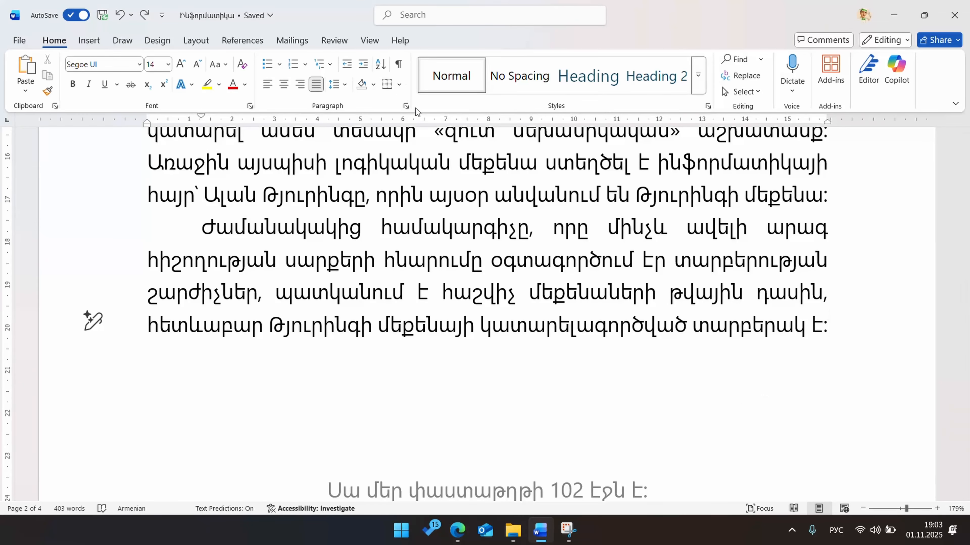
pyautogui.click(401, 68)
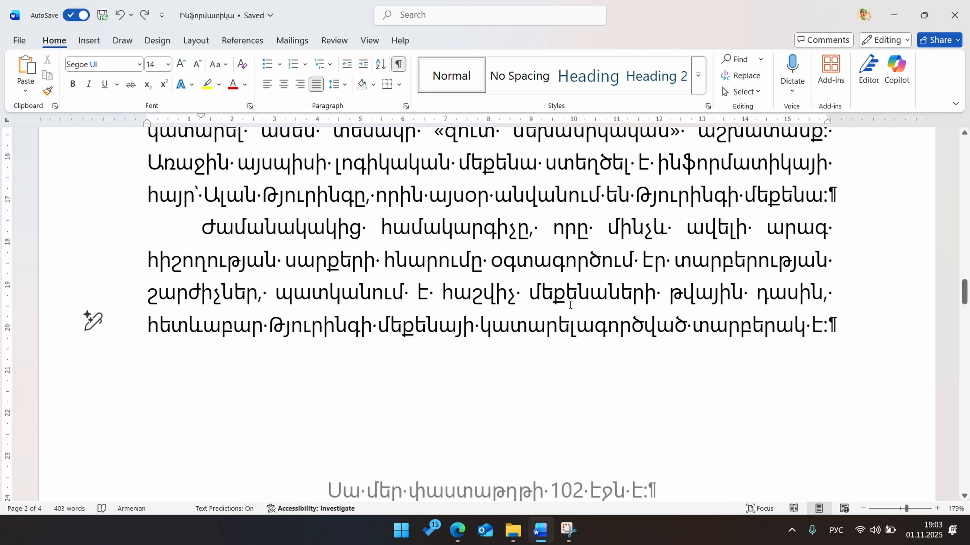
# Insert a Next Page section break after page 2's last paragraph and remove the empty line above the heading Պատմություն.
pyautogui.click(196, 40)
pyautogui.click(169, 59)
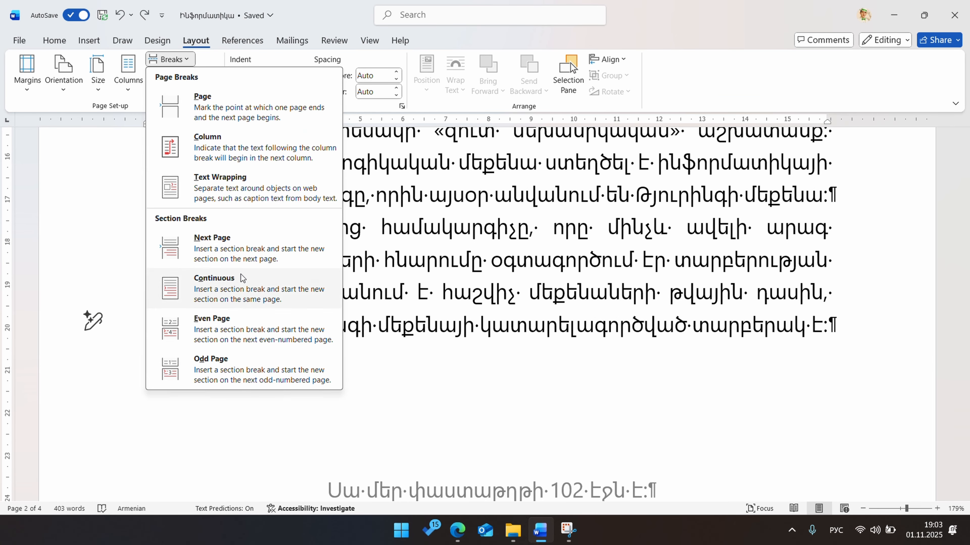
pyautogui.click(240, 252)
pyautogui.scroll(-4, 373, 298)
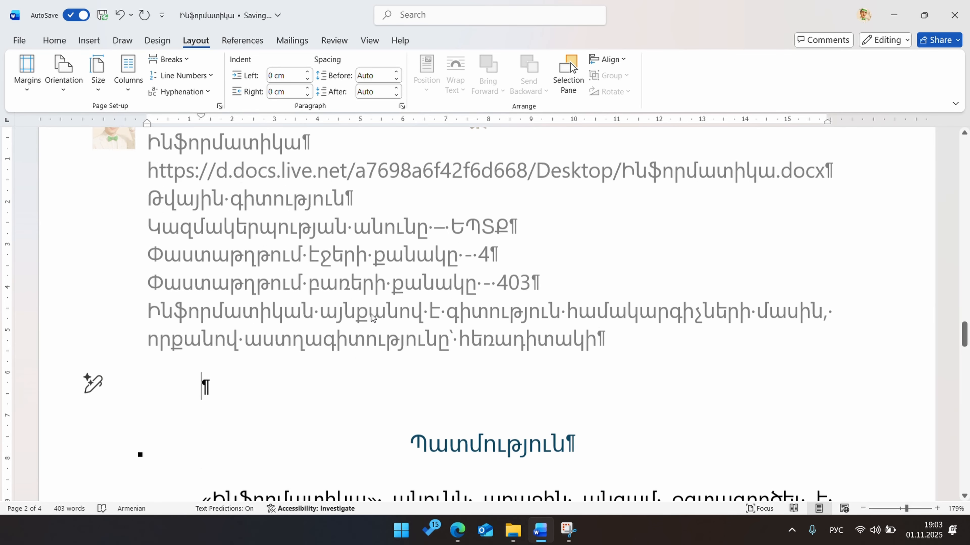
pyautogui.scroll(8, 371, 315)
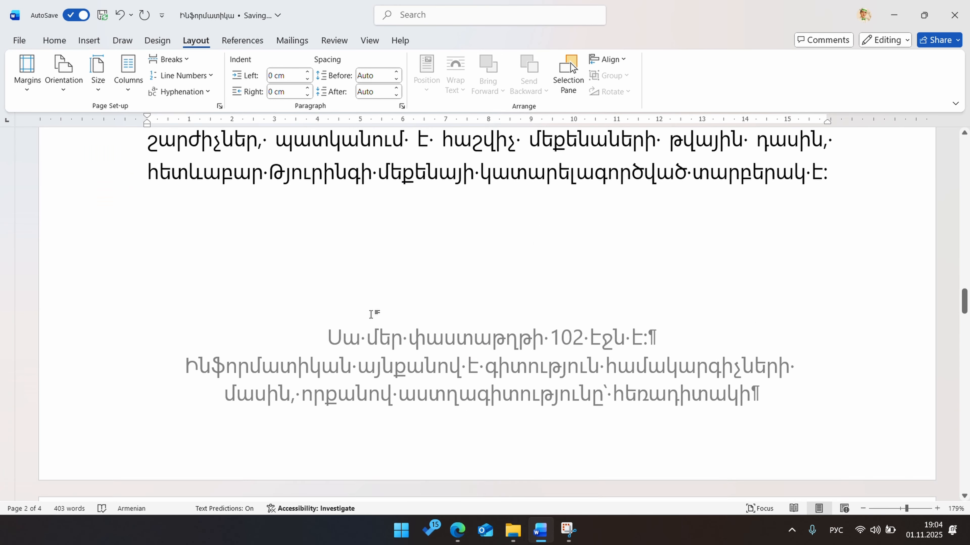
# Put the section break on its own line below page 2's last paragraph, and hide the formatting marks.
pyautogui.click(825, 267)
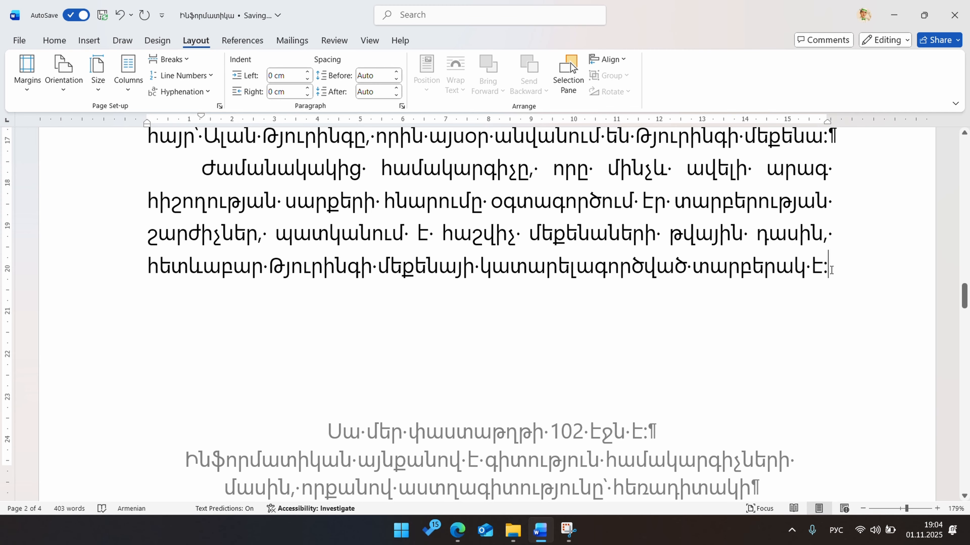
pyautogui.press('Return')
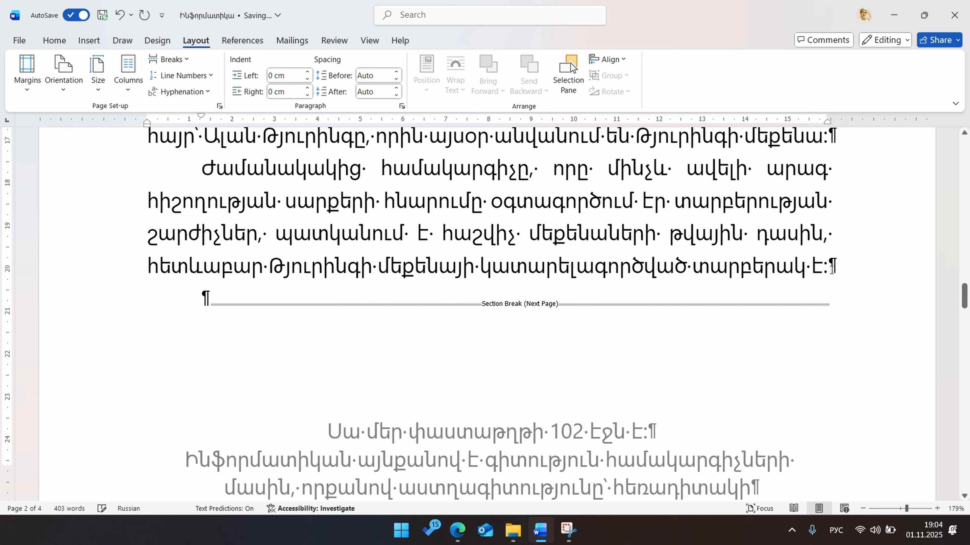
pyautogui.scroll(-10, 574, 309)
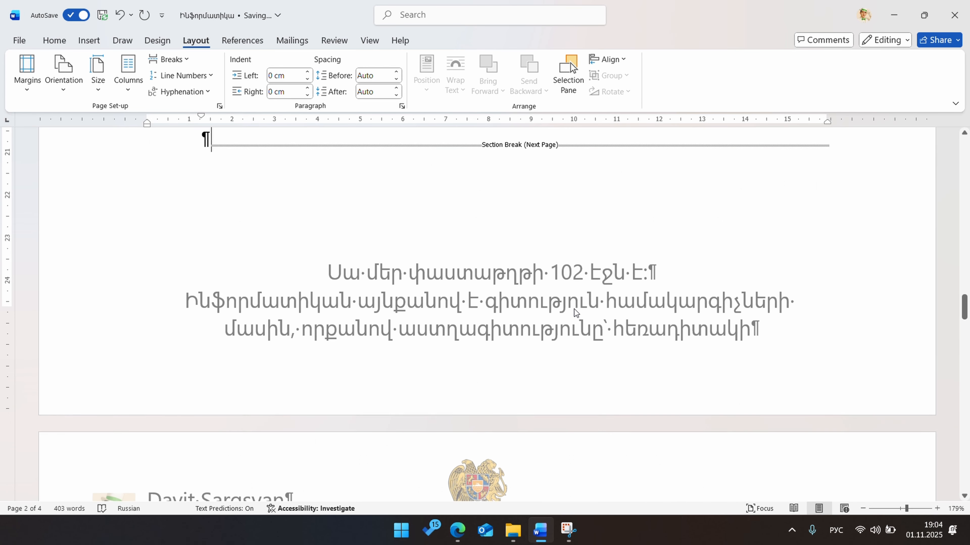
pyautogui.scroll(3, 574, 311)
pyautogui.scroll(2, 573, 311)
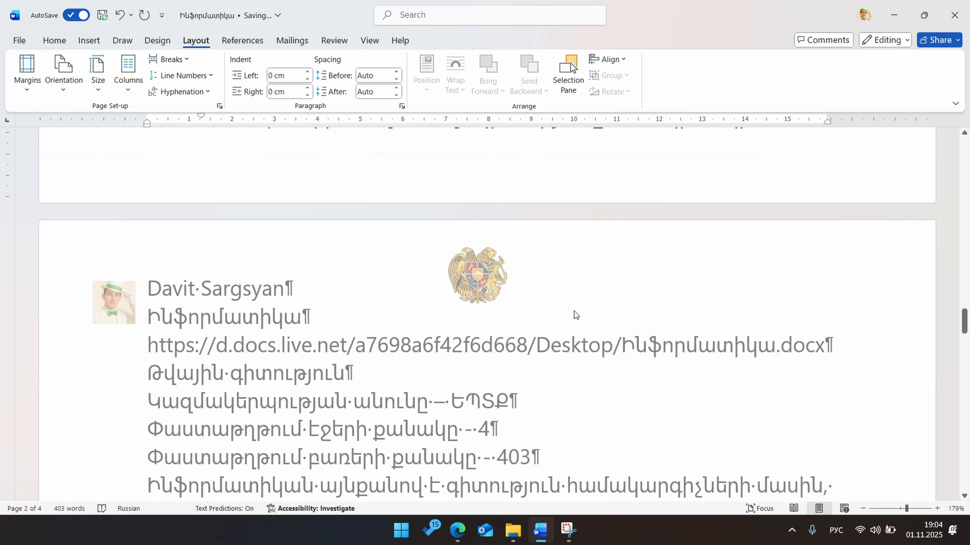
pyautogui.scroll(-5, 504, 344)
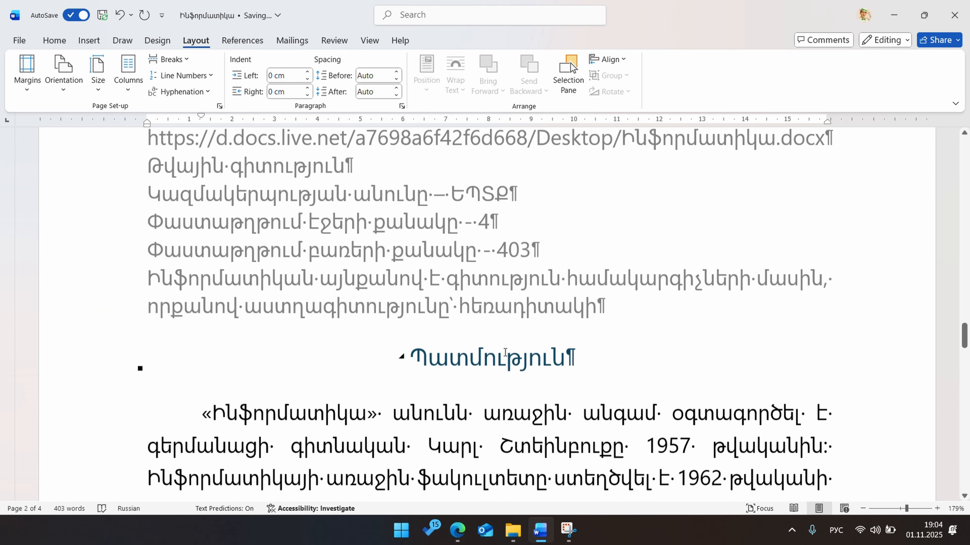
pyautogui.click(54, 40)
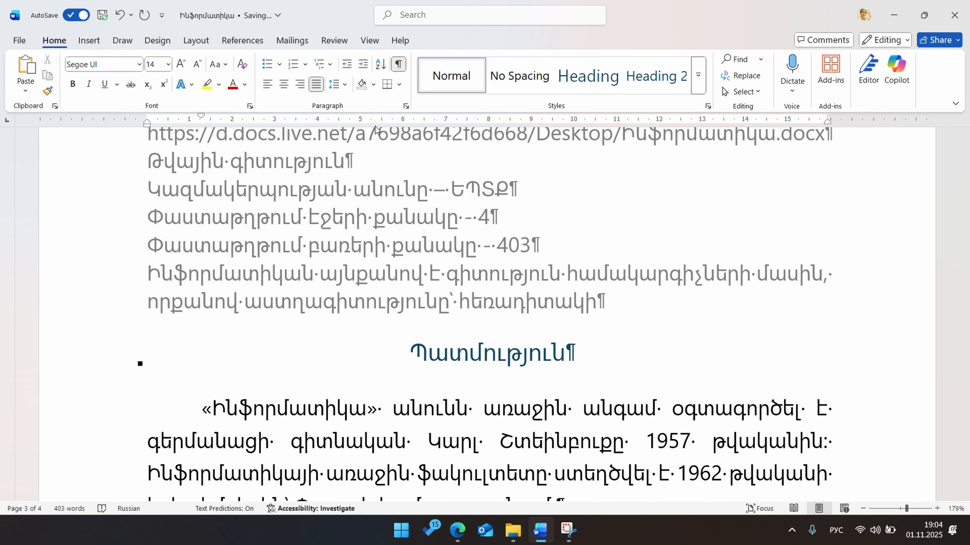
pyautogui.click(398, 64)
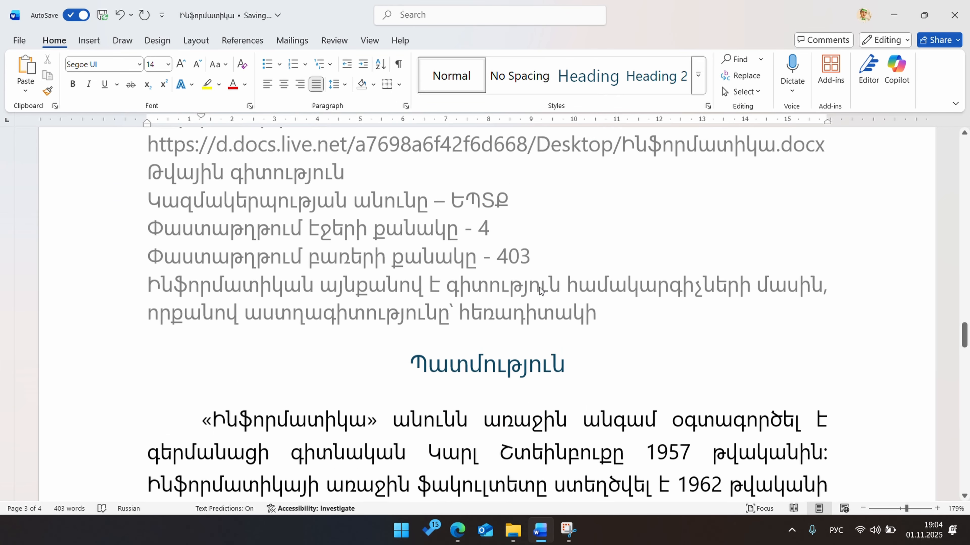
# Open the page 3 header for editing and unlink the Section 2 header from the previous section.
pyautogui.scroll(3, 539, 287)
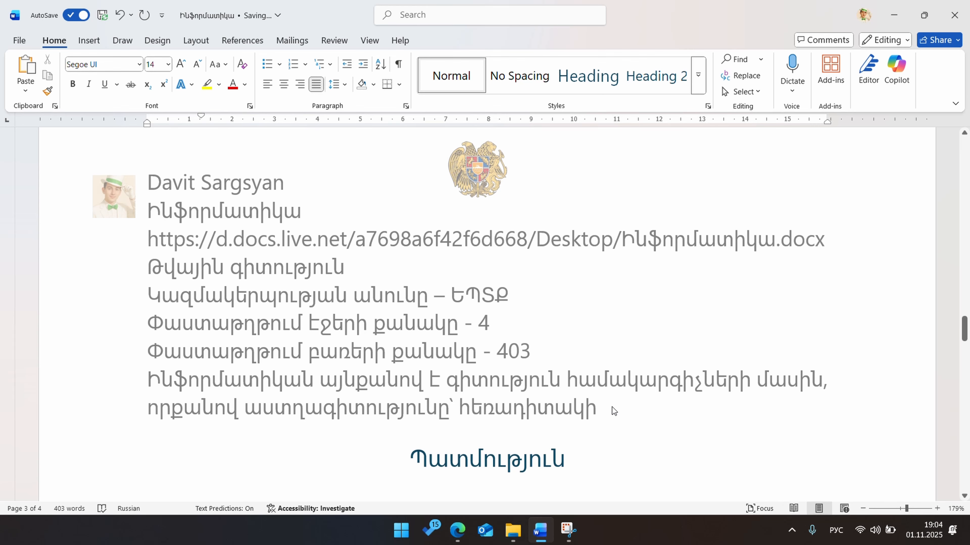
pyautogui.scroll(-1, 616, 398)
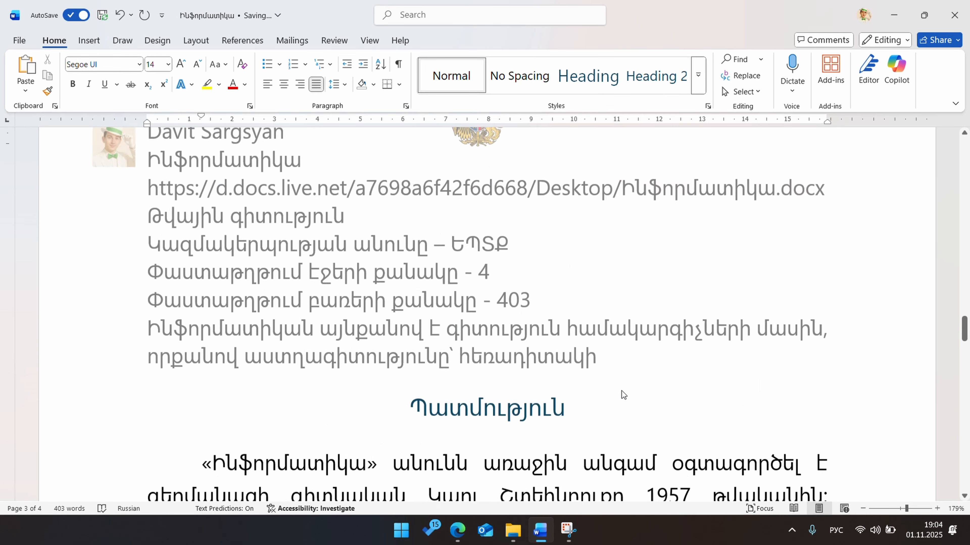
pyautogui.scroll(3, 620, 475)
pyautogui.doubleClick(618, 464)
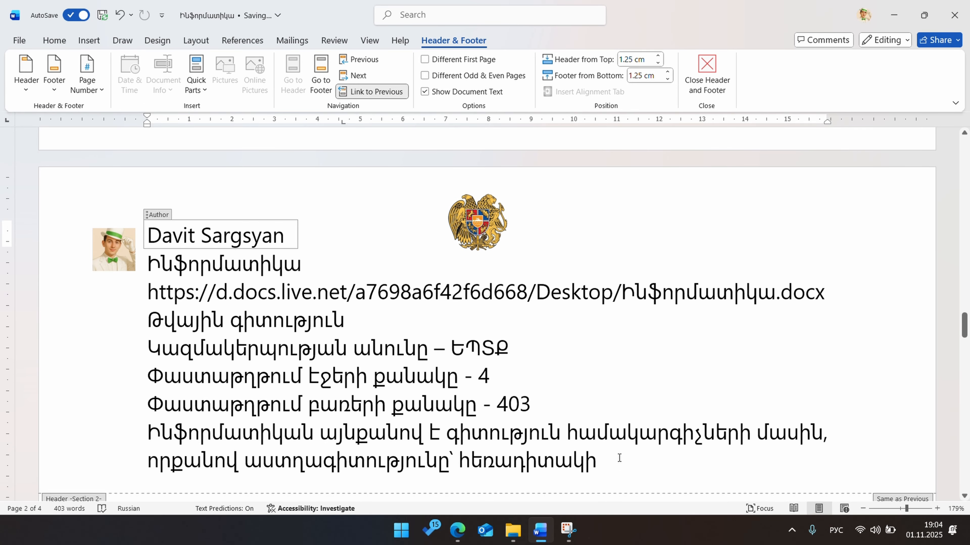
pyautogui.click(621, 458)
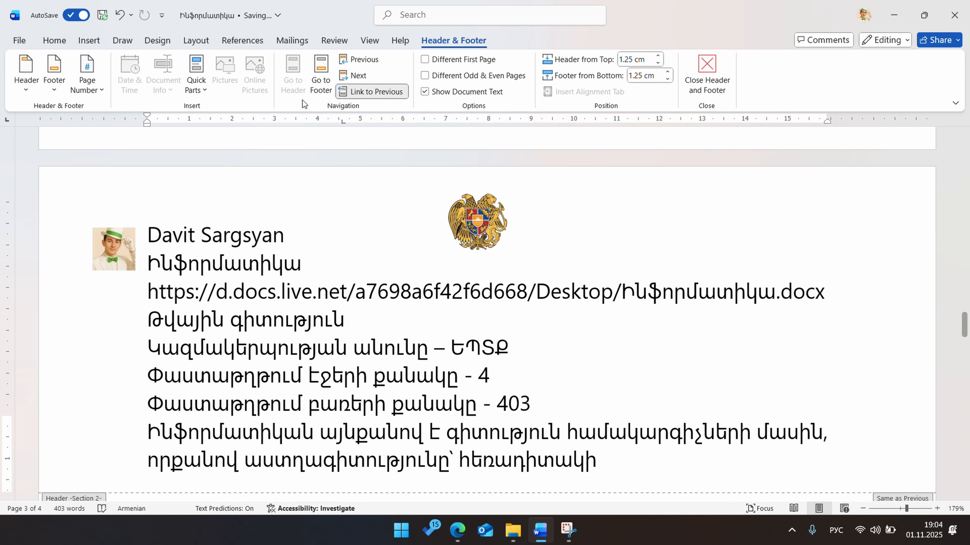
pyautogui.click(374, 95)
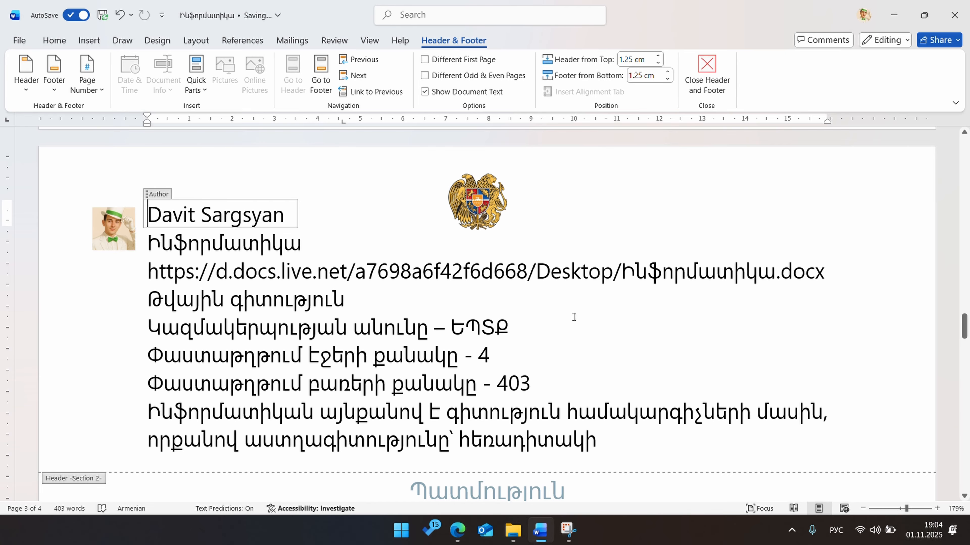
# Delete everything below the title line Ինֆորմատիկա in the Section 2 header, from the document path through the final quotation.
pyautogui.moveTo(612, 440); pyautogui.dragTo(163, 271)
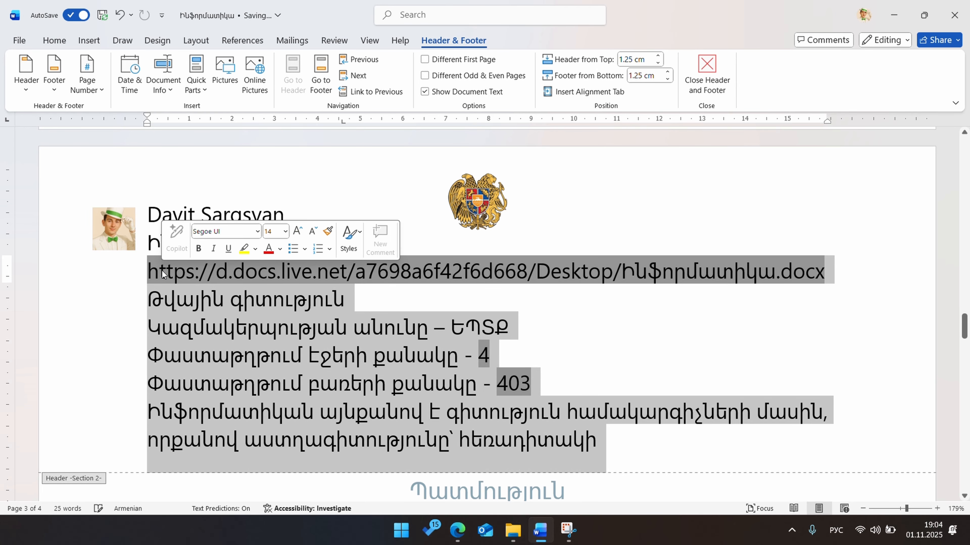
pyautogui.press('BackSpace')
pyautogui.press('BackSpace')
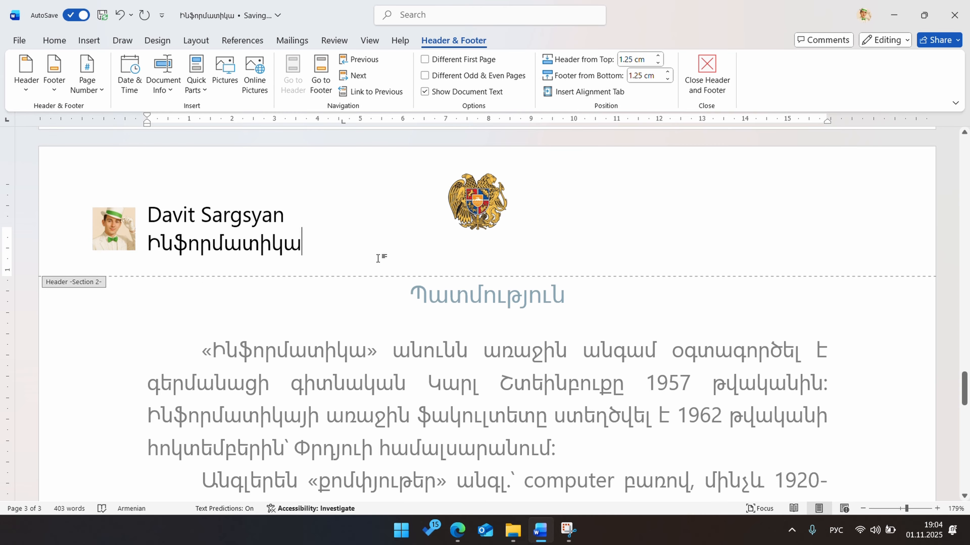
# Compare the Section 1 headers on pages 1 and 2 with the Section 2 header on page 3.
pyautogui.scroll(15, 604, 302)
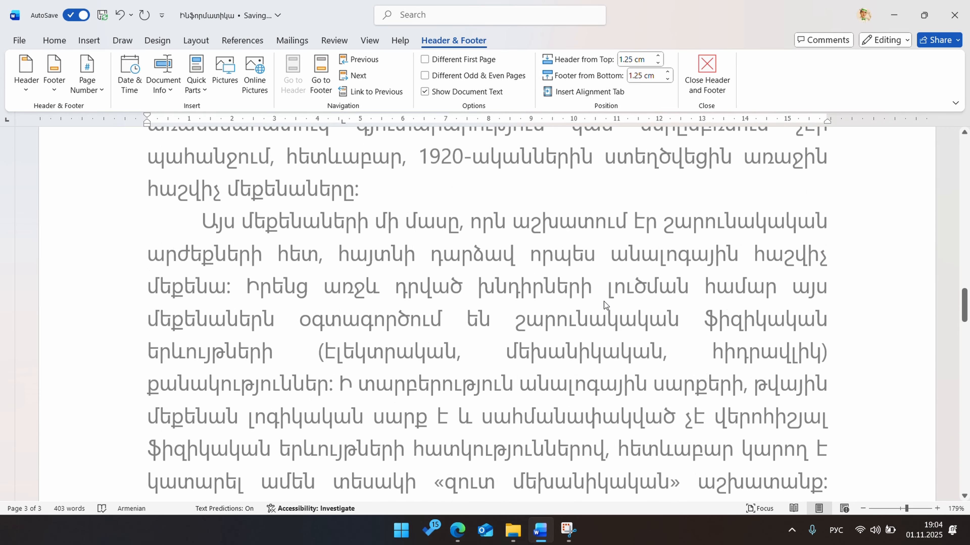
pyautogui.scroll(-4, 604, 302)
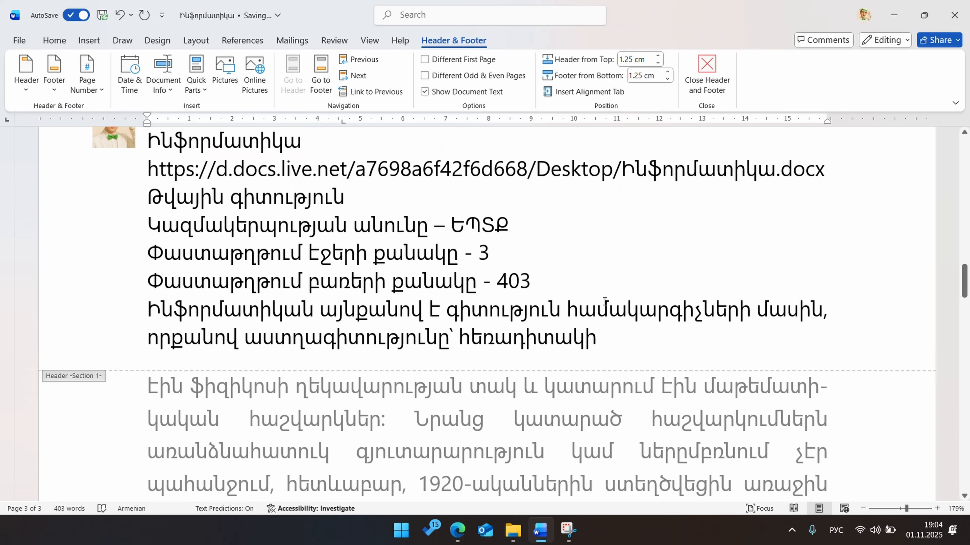
pyautogui.scroll(6, 604, 302)
pyautogui.scroll(15, 605, 301)
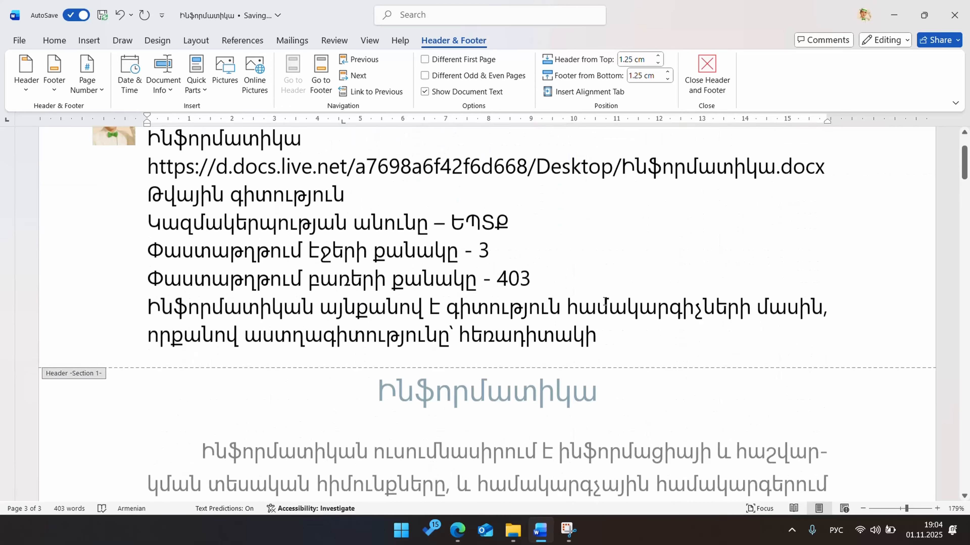
pyautogui.scroll(-15, 604, 302)
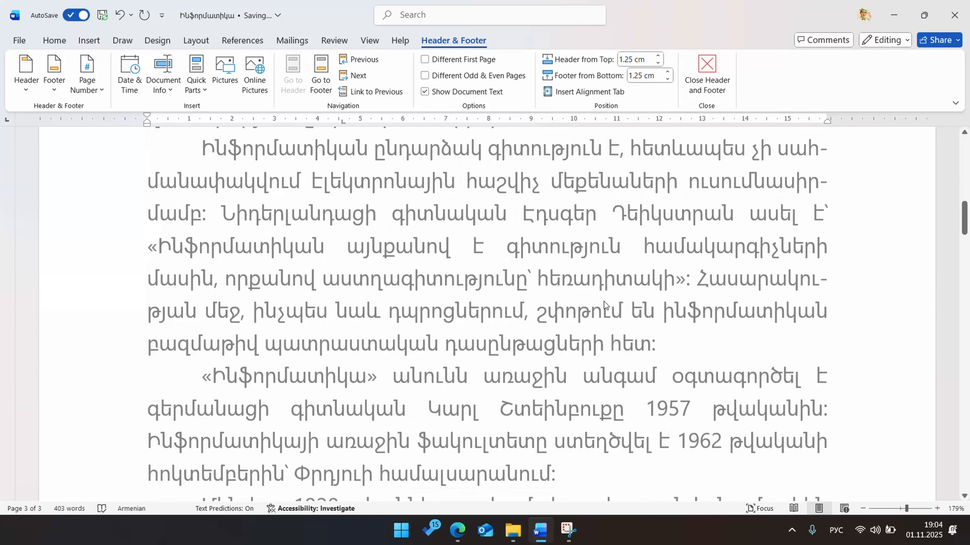
pyautogui.scroll(-15, 605, 301)
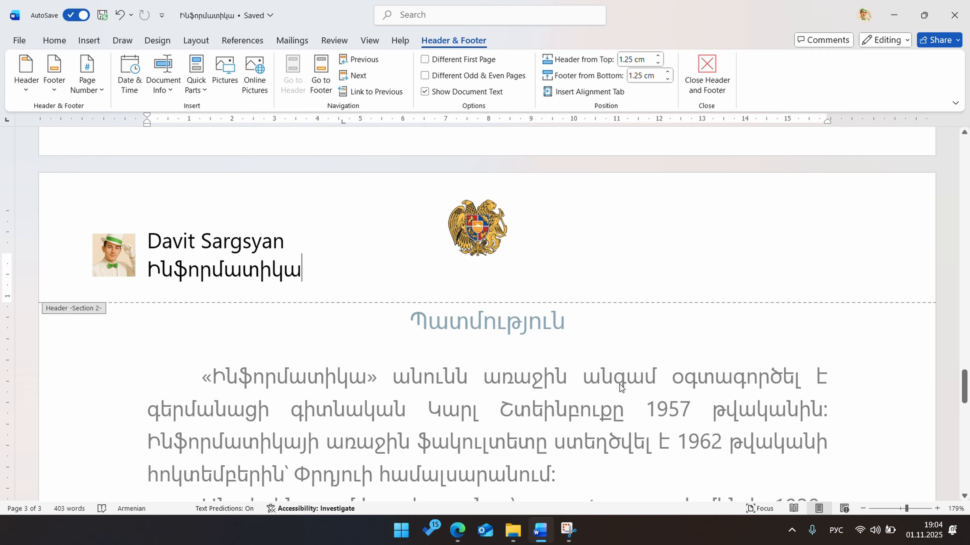
# Jump to the previous section's header, delete its document path line and check the header on page 1.
pyautogui.click(362, 59)
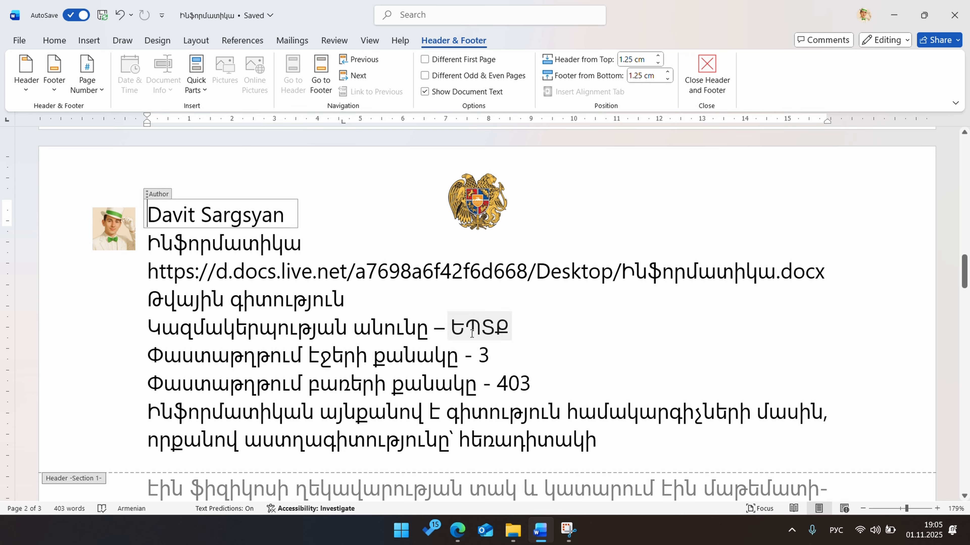
pyautogui.click(369, 64)
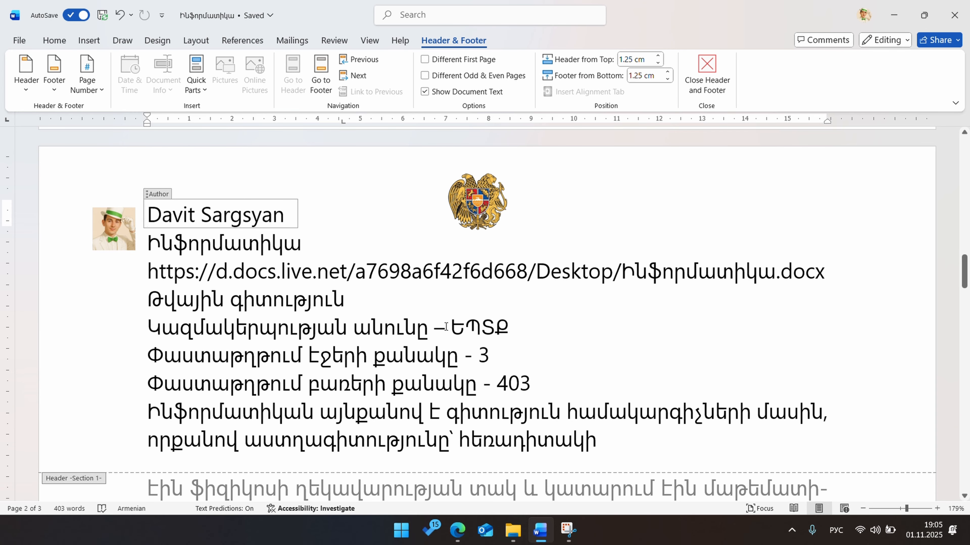
pyautogui.scroll(15, 444, 321)
pyautogui.scroll(3, 444, 321)
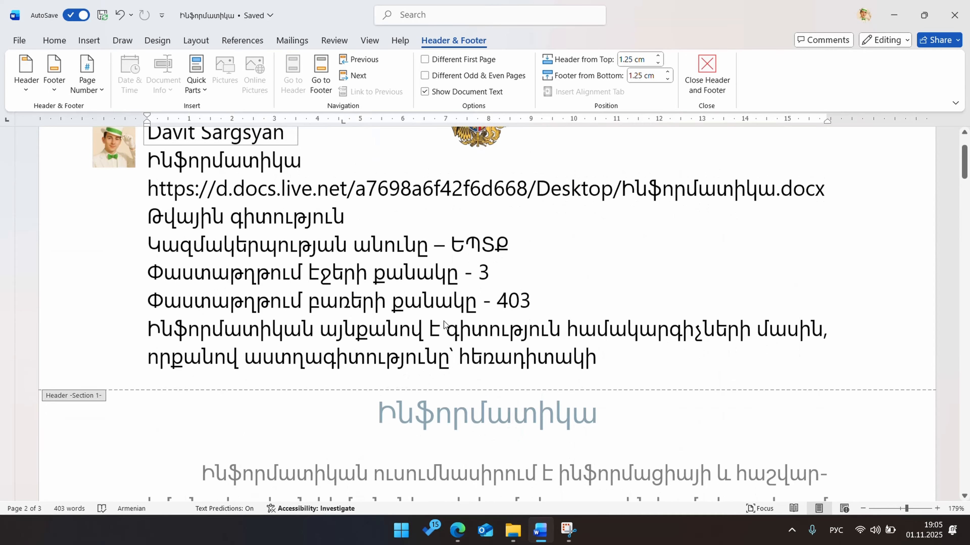
pyautogui.scroll(-20, 444, 321)
pyautogui.scroll(-2, 444, 321)
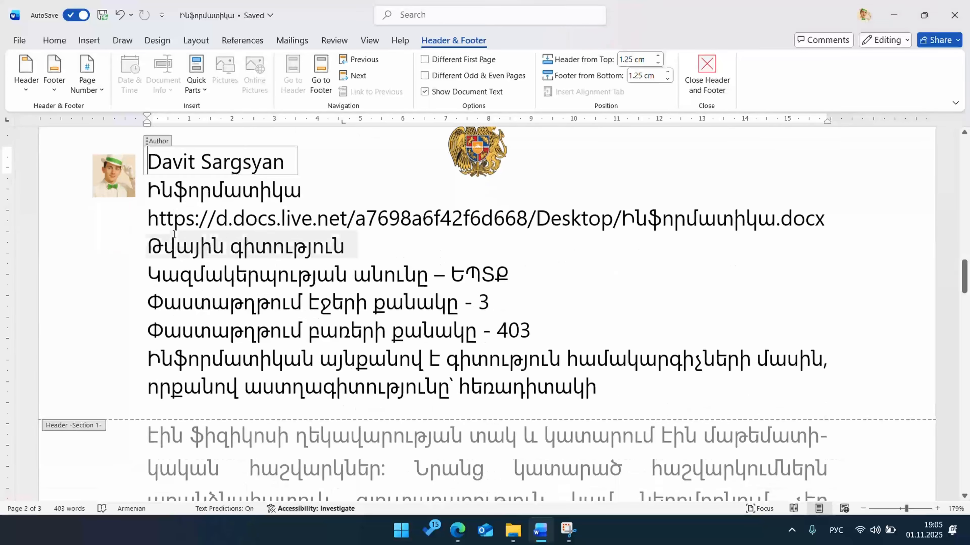
pyautogui.moveTo(147, 218); pyautogui.dragTo(877, 212)
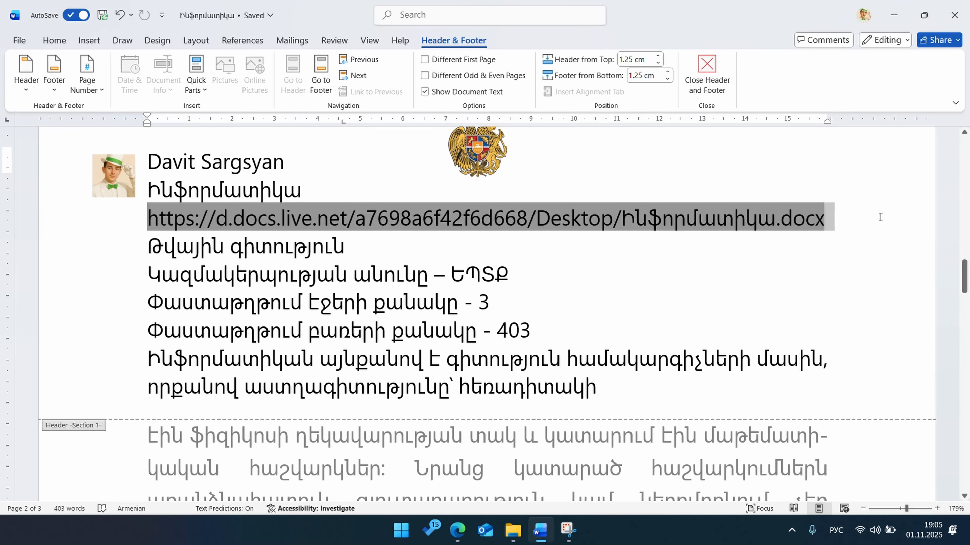
pyautogui.press('BackSpace')
pyautogui.scroll(1, 829, 266)
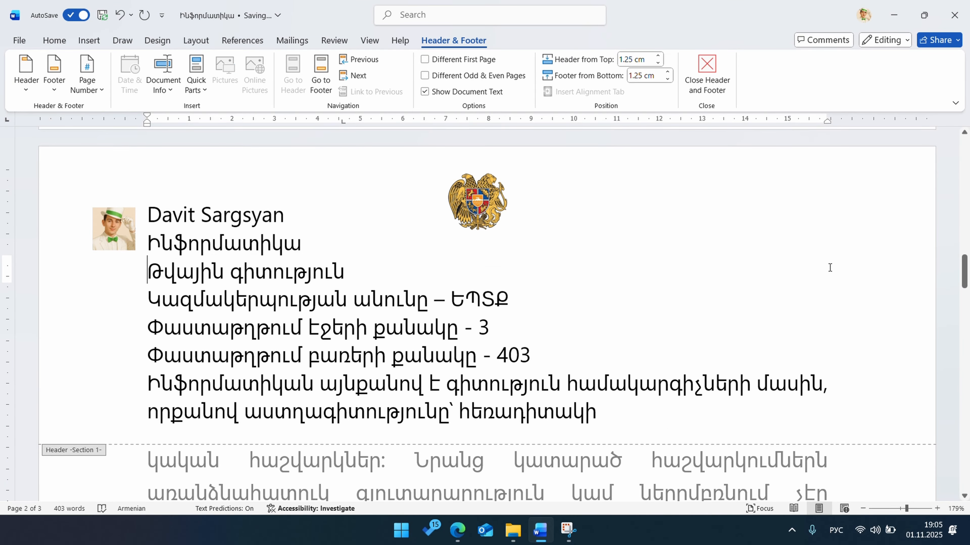
pyautogui.scroll(-15, 694, 251)
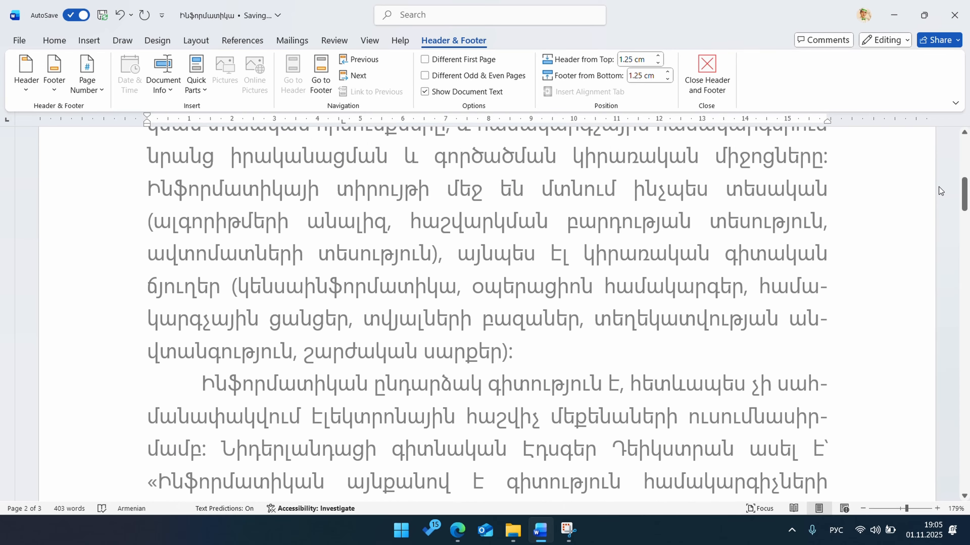
pyautogui.moveTo(966, 175); pyautogui.dragTo(967, 155)
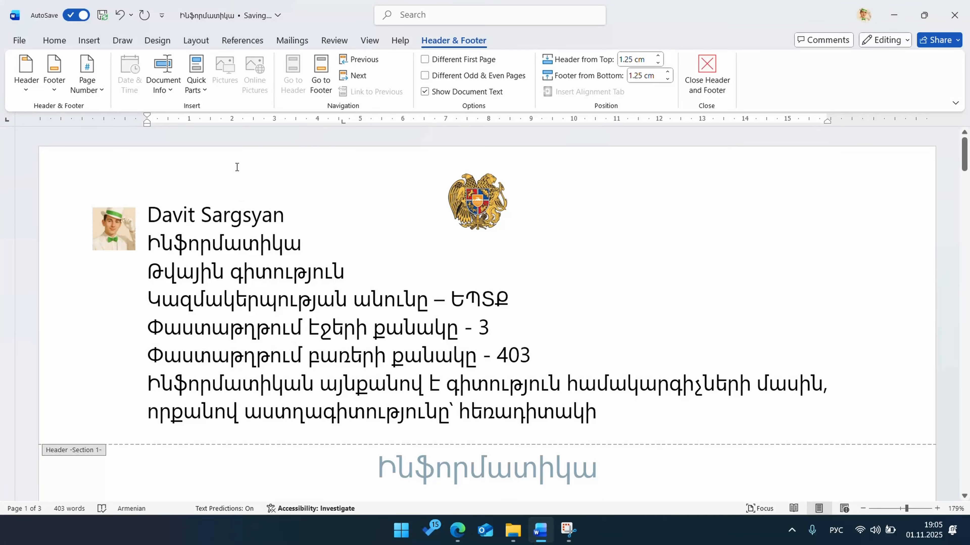
# Jump from the Section 1 header to the next section's header and link it back to the previous section, accepting its replacement.
pyautogui.click(610, 419)
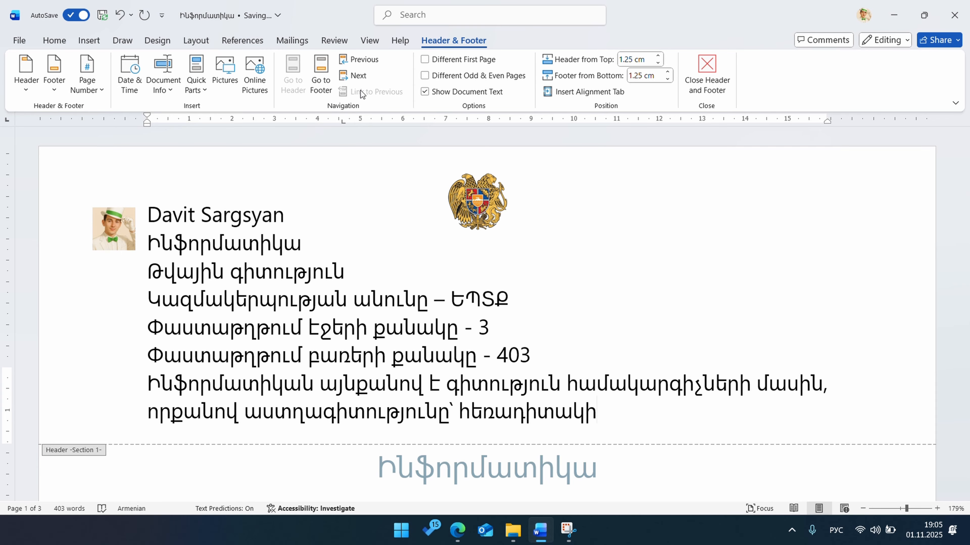
pyautogui.click(358, 76)
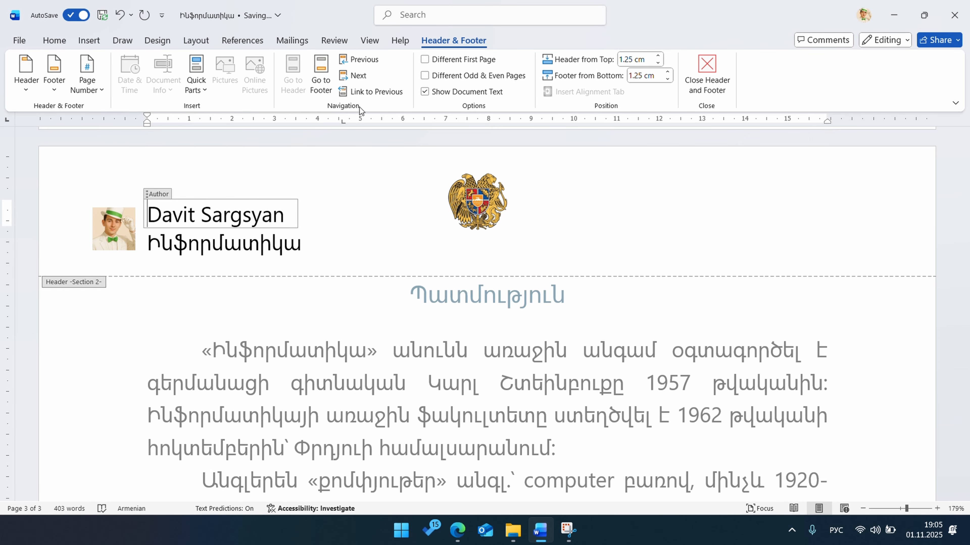
pyautogui.click(341, 252)
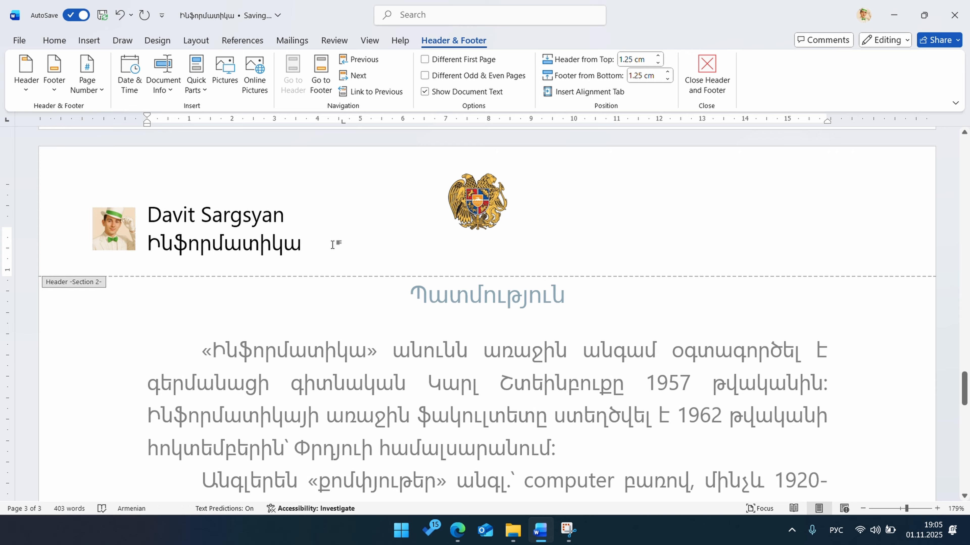
pyautogui.click(373, 96)
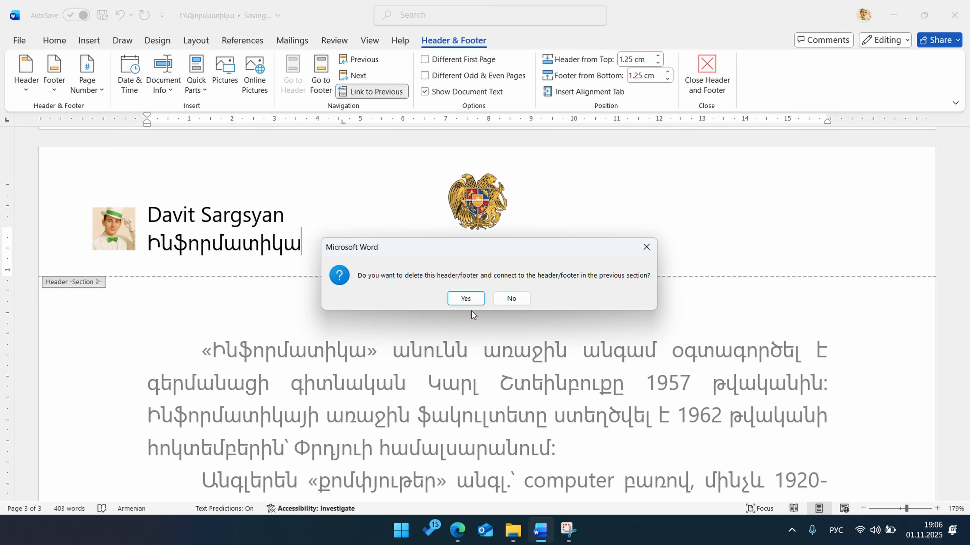
pyautogui.click(466, 299)
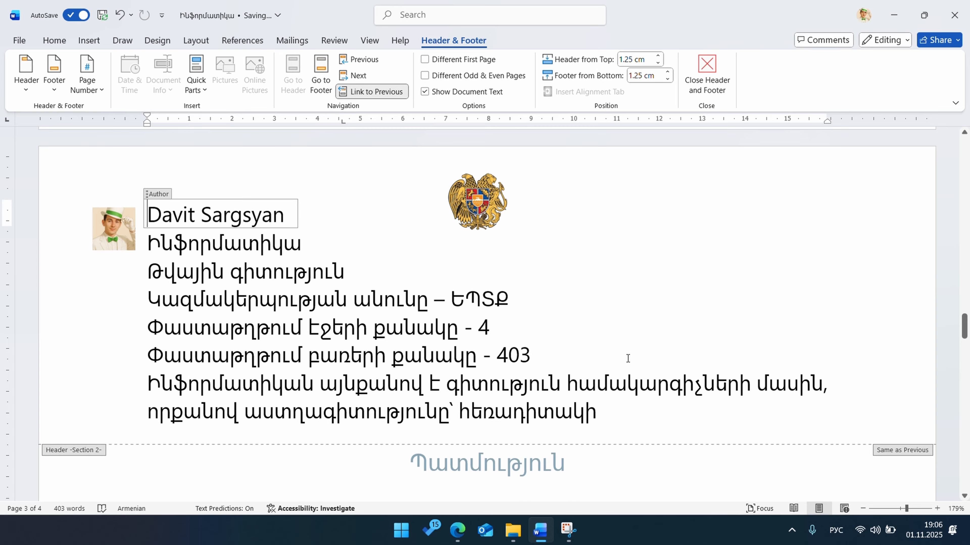
# Examine the linked headers and footers on pages 3 and 4, and return to the header on page 1.
pyautogui.scroll(10, 628, 358)
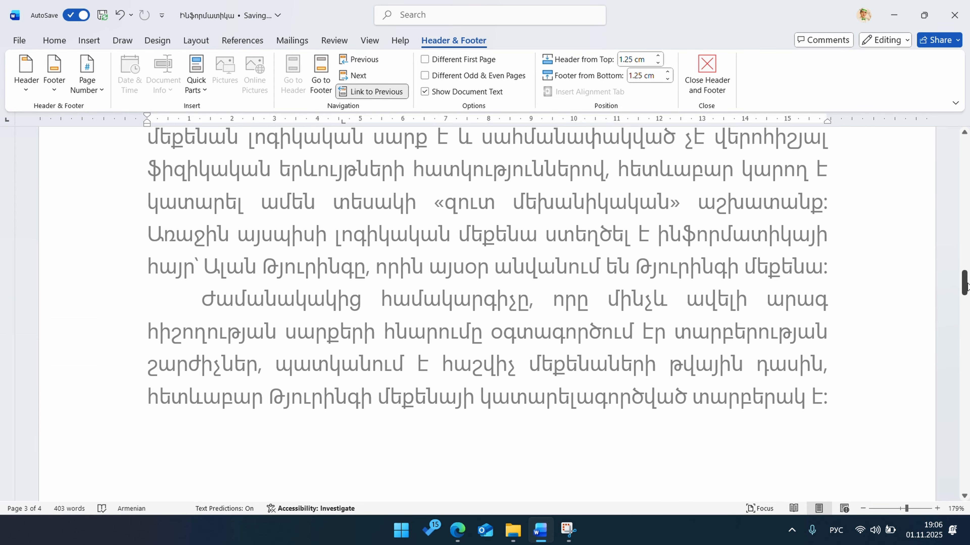
pyautogui.moveTo(964, 284); pyautogui.dragTo(968, 328)
pyautogui.click(626, 404)
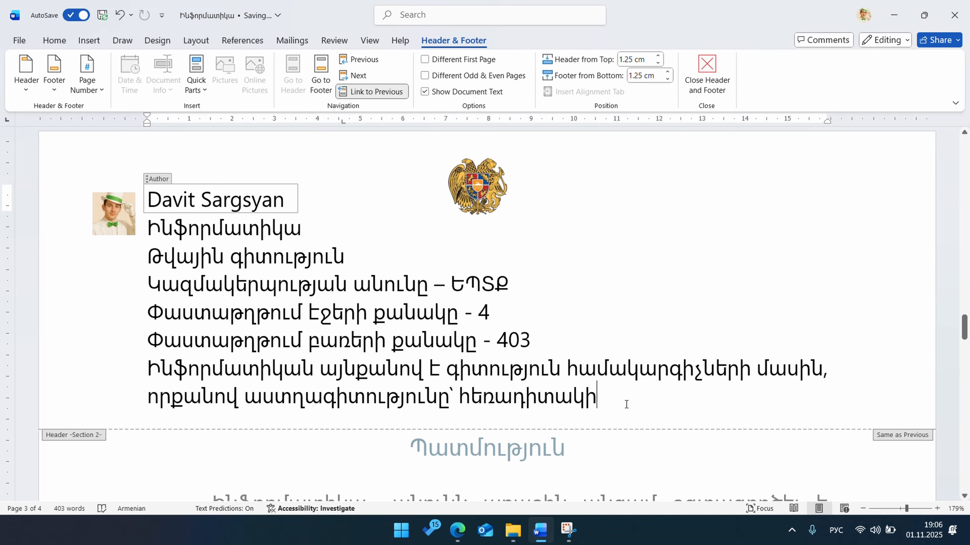
pyautogui.scroll(-5, 628, 384)
pyautogui.scroll(4, 628, 384)
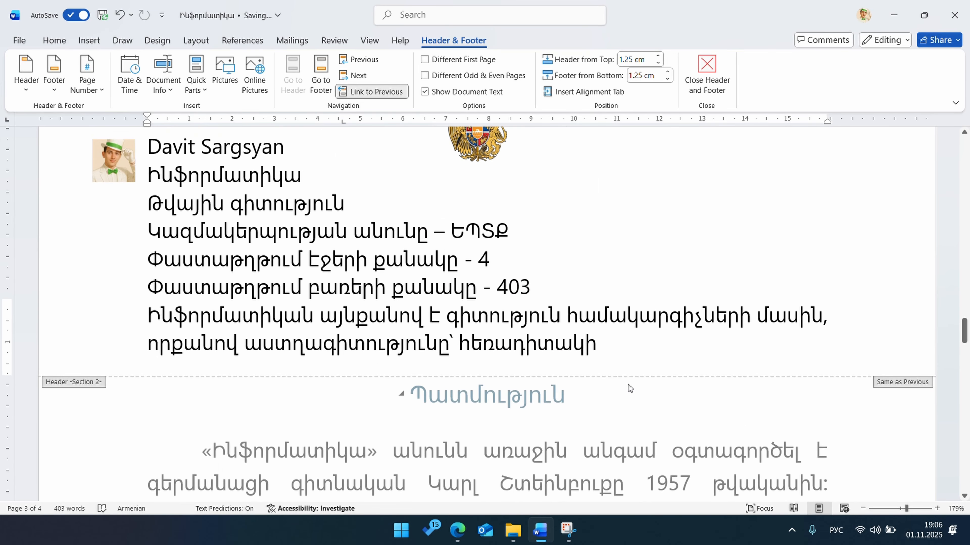
pyautogui.scroll(2, 628, 384)
pyautogui.scroll(-2, 628, 384)
pyautogui.scroll(-10, 607, 353)
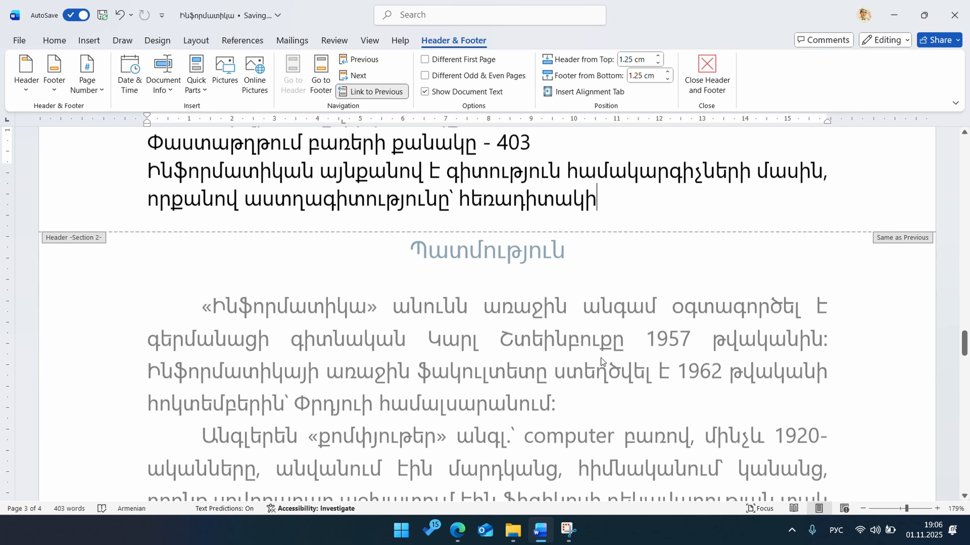
pyautogui.scroll(-15, 601, 361)
pyautogui.scroll(2, 601, 359)
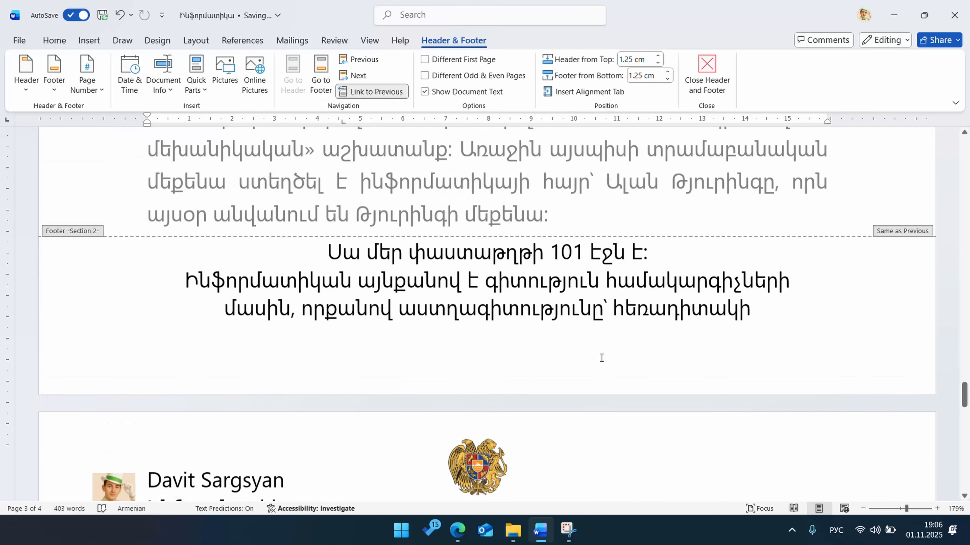
pyautogui.scroll(-2, 602, 358)
pyautogui.scroll(-10, 601, 358)
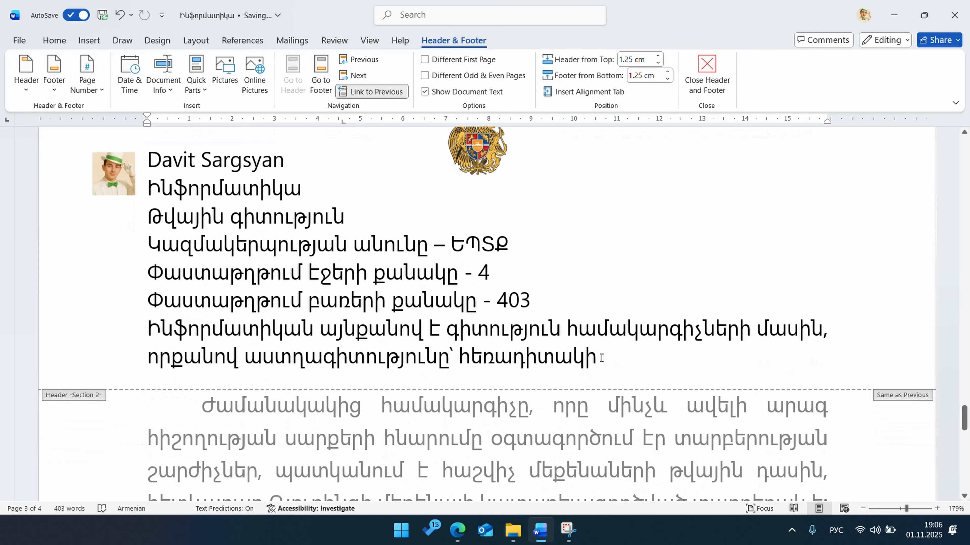
pyautogui.scroll(8, 601, 358)
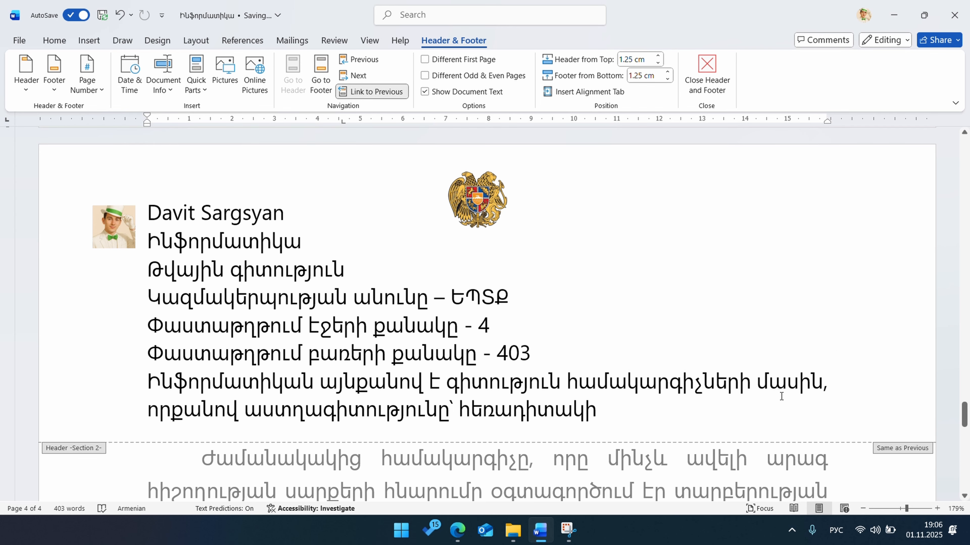
pyautogui.moveTo(963, 414); pyautogui.dragTo(963, 151)
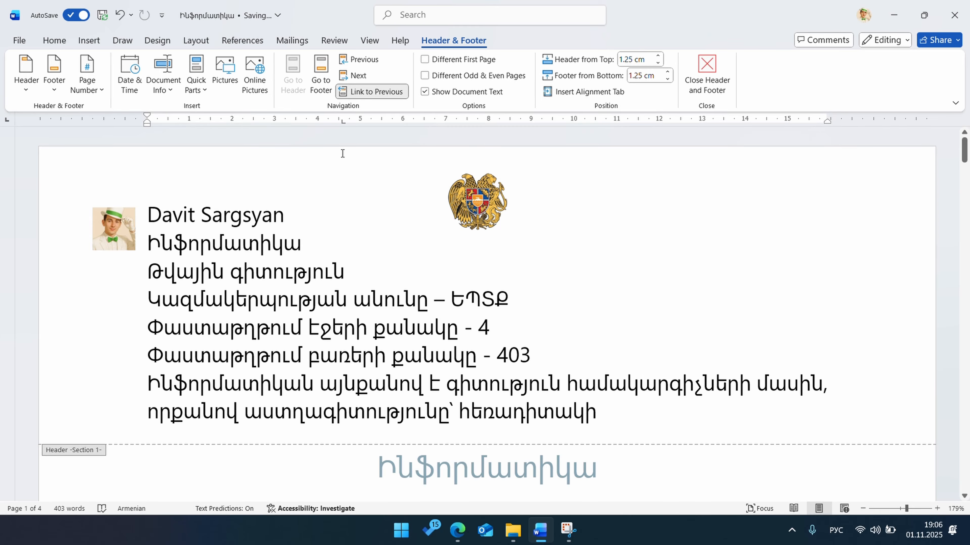
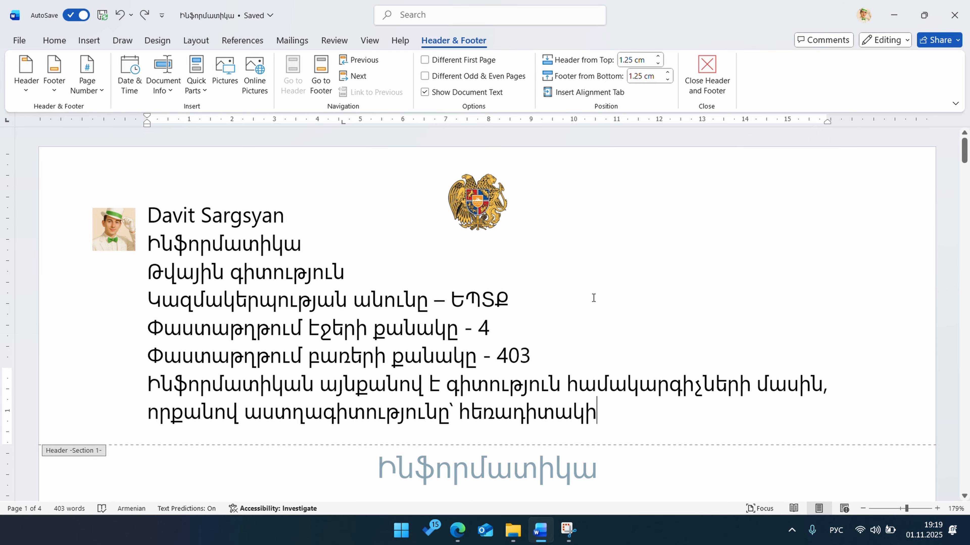
# Insert the built-in Filigree cover page at the start of the document and look it over.
pyautogui.click(84, 41)
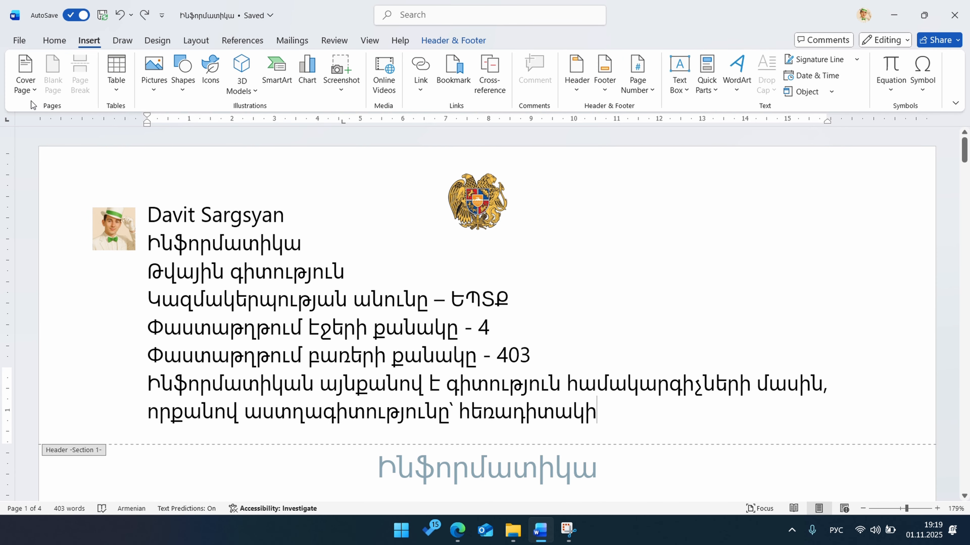
pyautogui.click(27, 85)
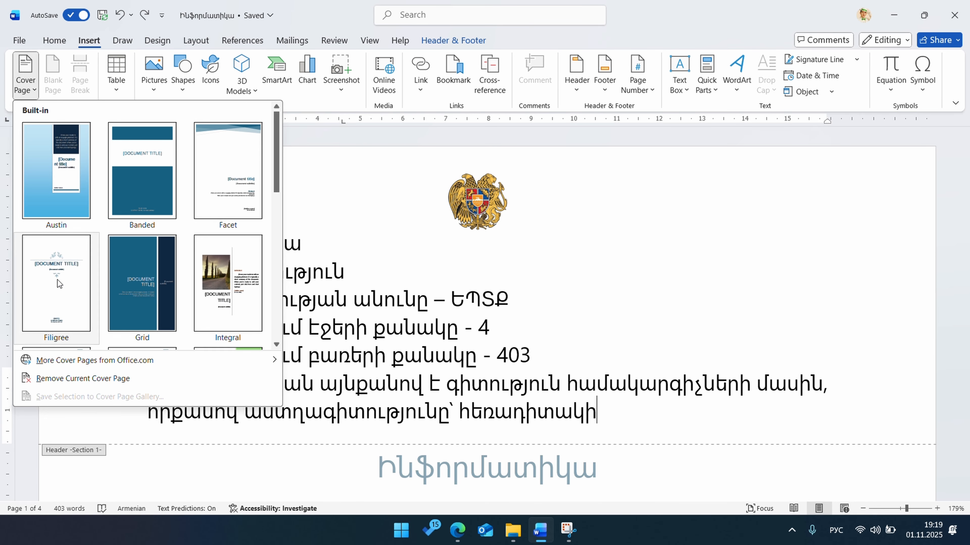
pyautogui.click(63, 302)
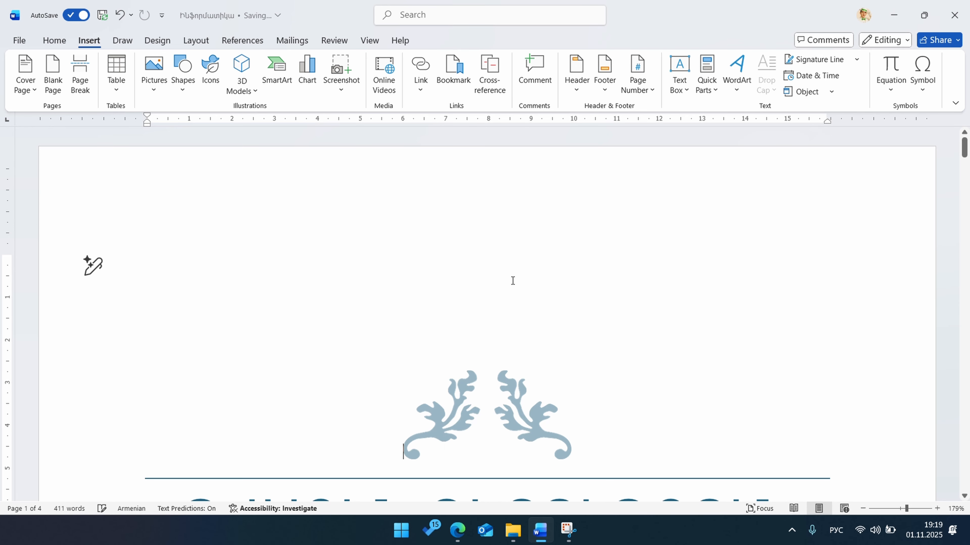
pyautogui.scroll(-20, 513, 281)
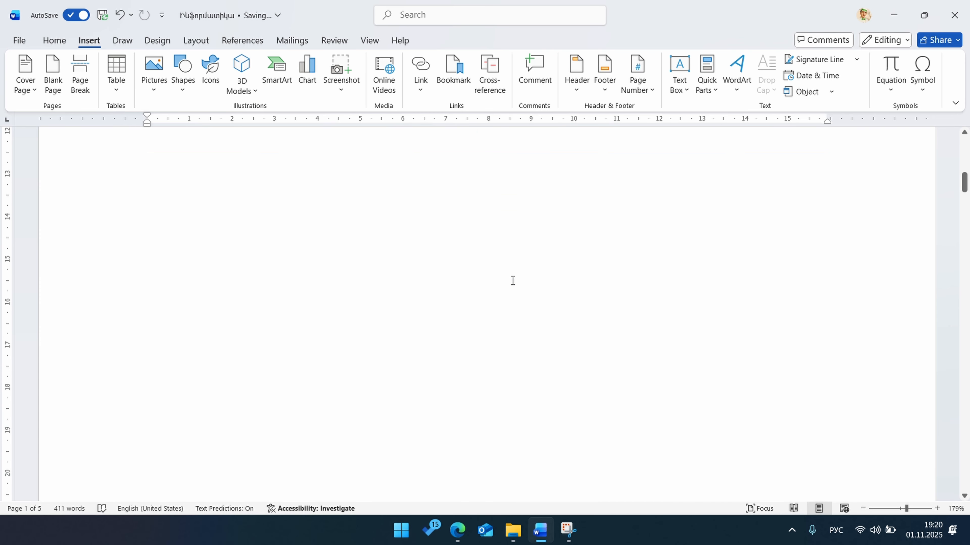
pyautogui.scroll(15, 512, 282)
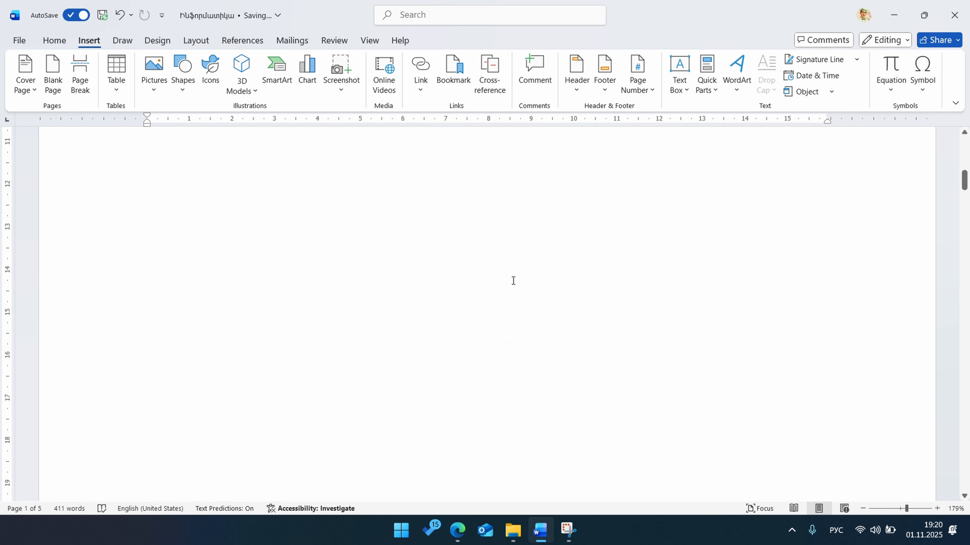
pyautogui.scroll(1, 513, 282)
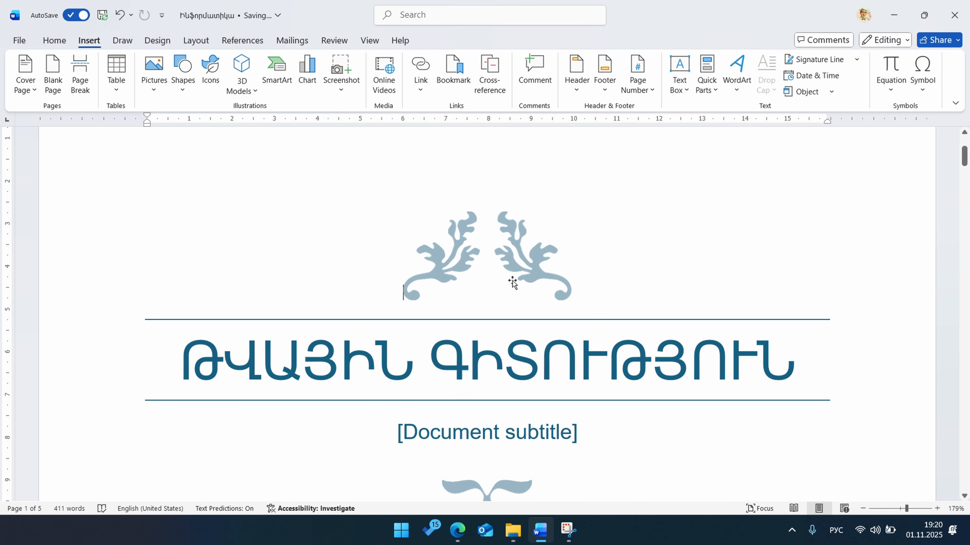
pyautogui.scroll(3, 512, 283)
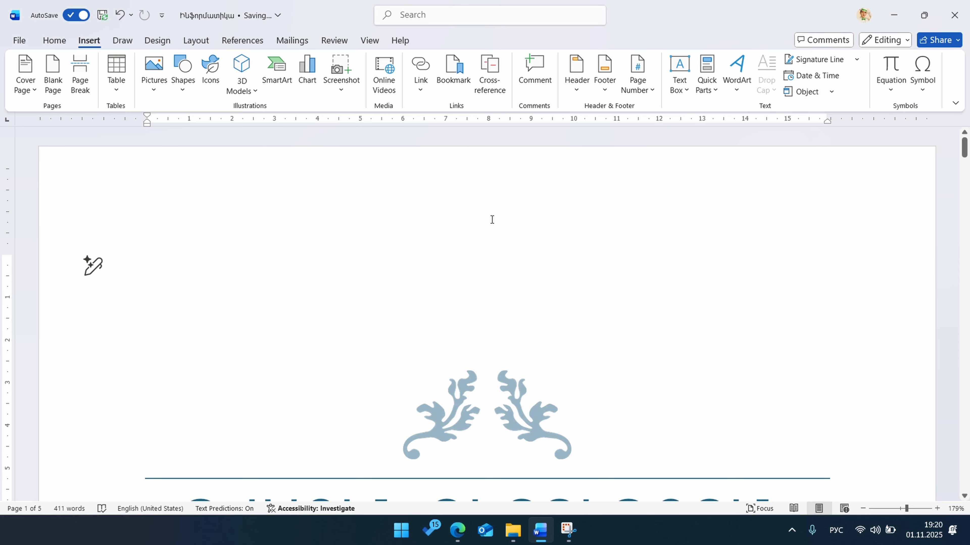
# Open the cover page's header, turn off Different First Page and examine the header and footer on the cover page.
pyautogui.doubleClick(463, 199)
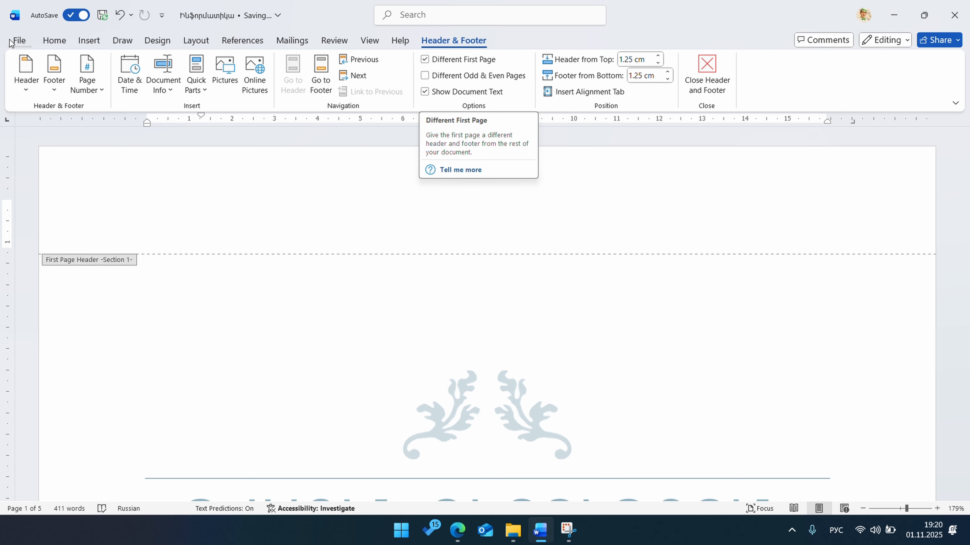
pyautogui.click(425, 59)
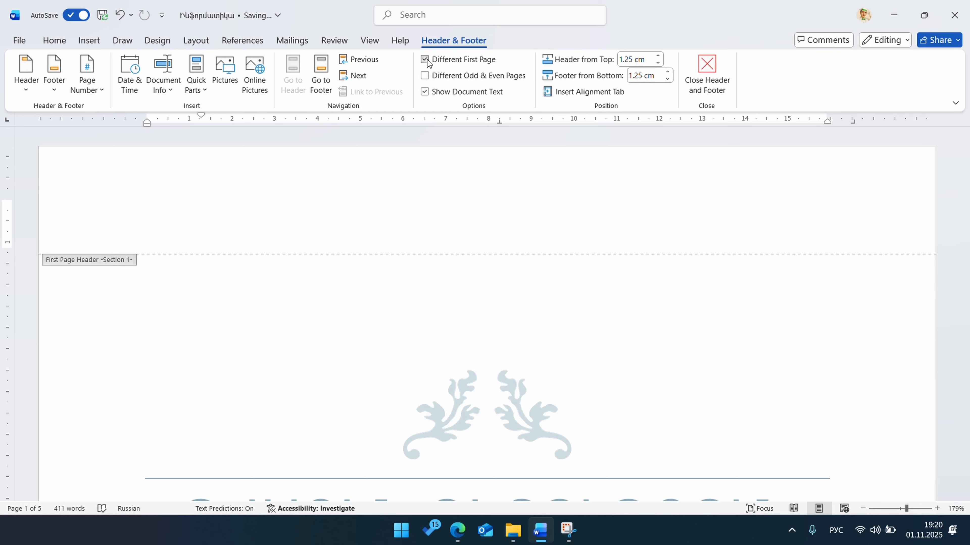
pyautogui.click(88, 40)
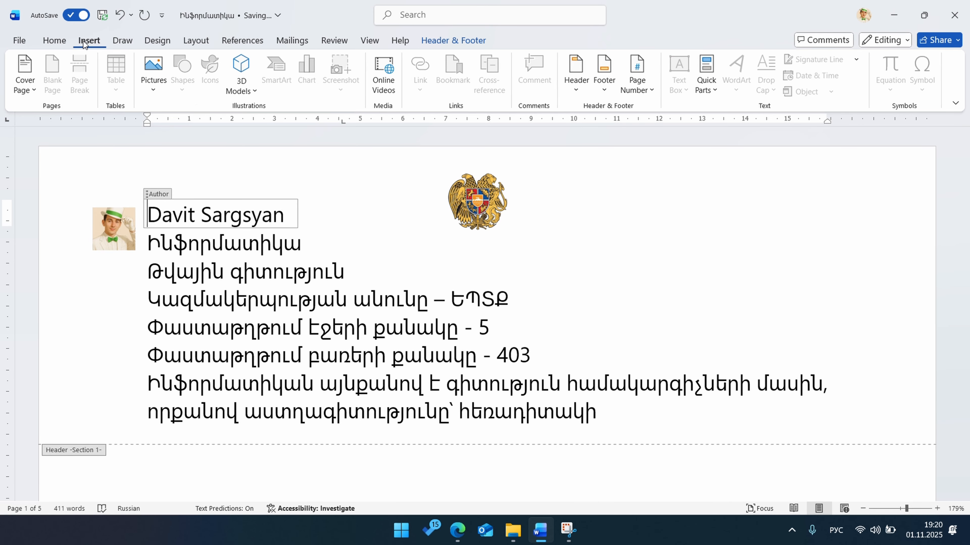
pyautogui.click(34, 92)
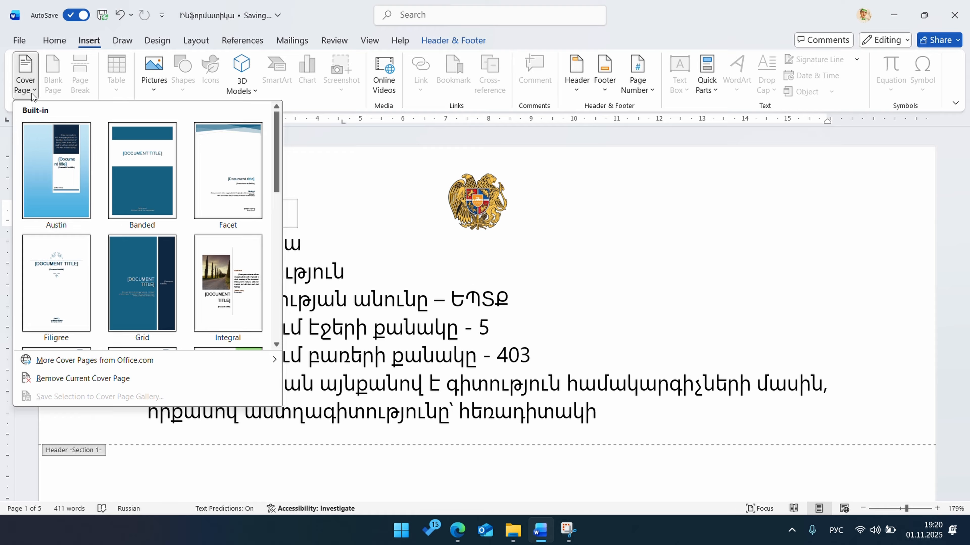
pyautogui.click(33, 95)
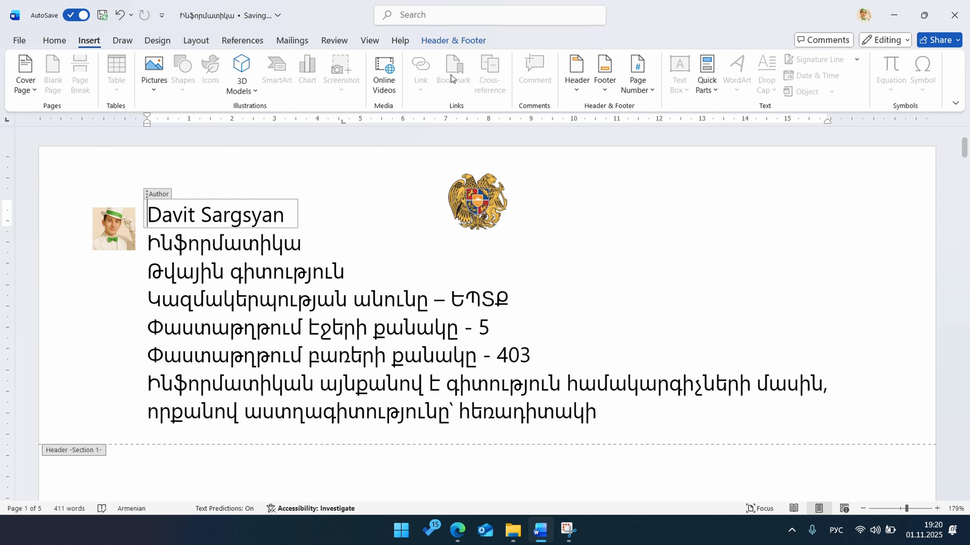
pyautogui.click(450, 42)
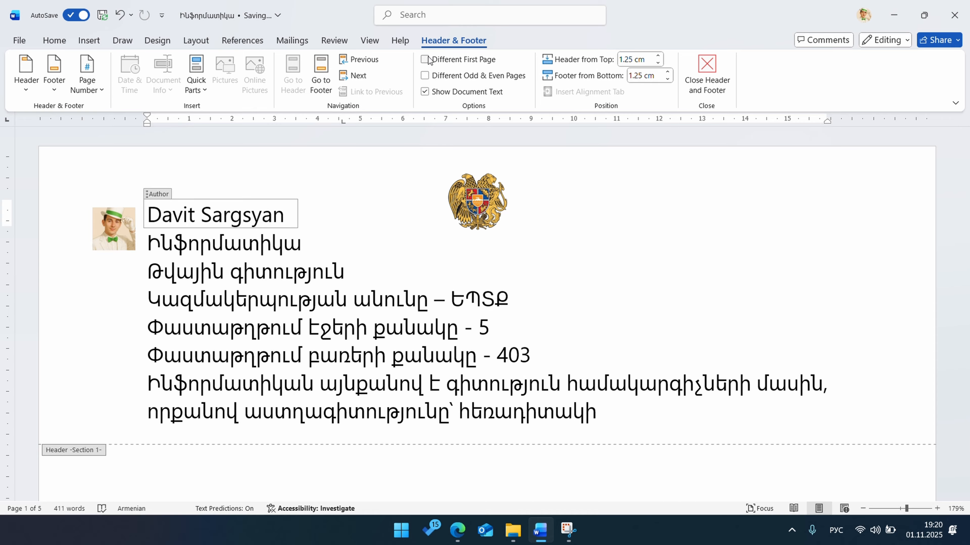
pyautogui.scroll(-5, 503, 300)
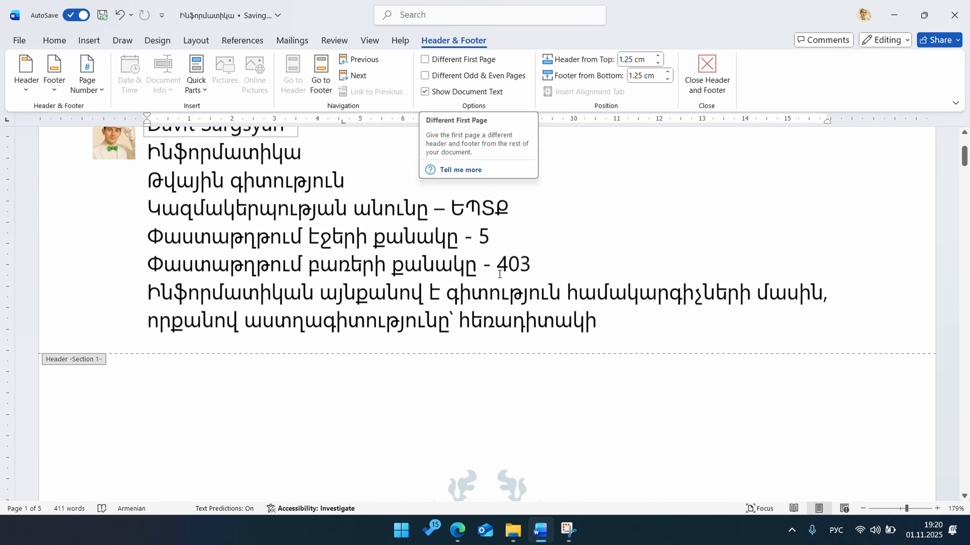
pyautogui.scroll(-5, 503, 299)
pyautogui.scroll(2, 587, 372)
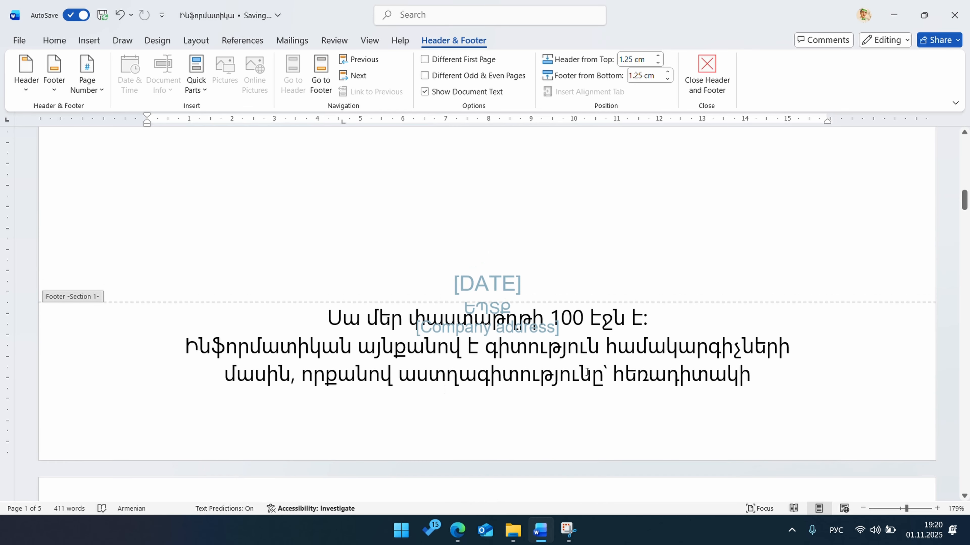
pyautogui.scroll(15, 434, 341)
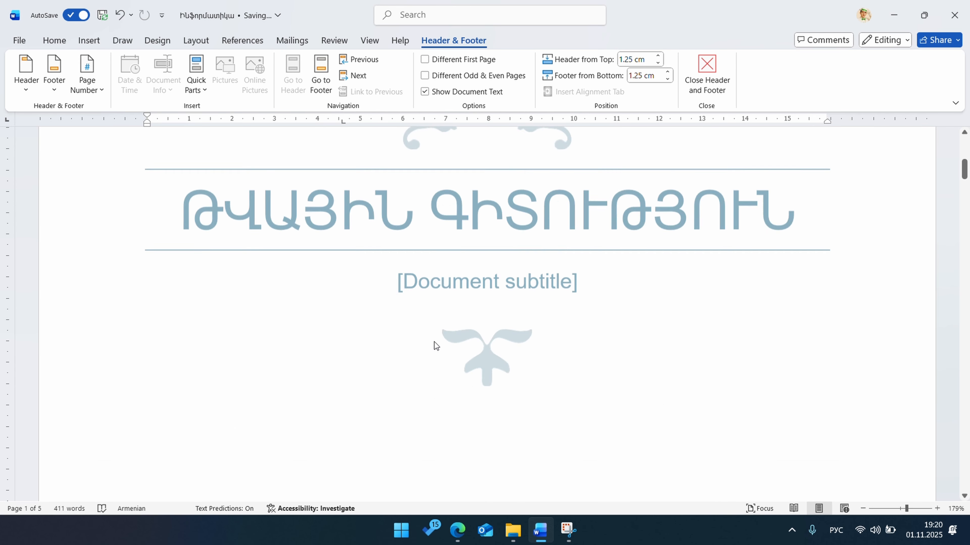
pyautogui.scroll(2, 434, 342)
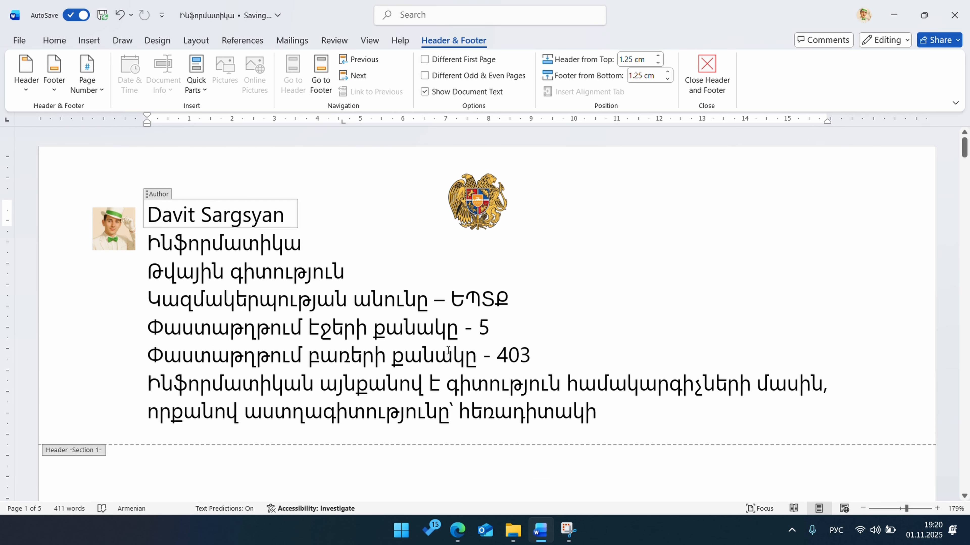
# Turn on Different First Page again and compare the cover page's header and footer with the header on page 2.
pyautogui.click(433, 61)
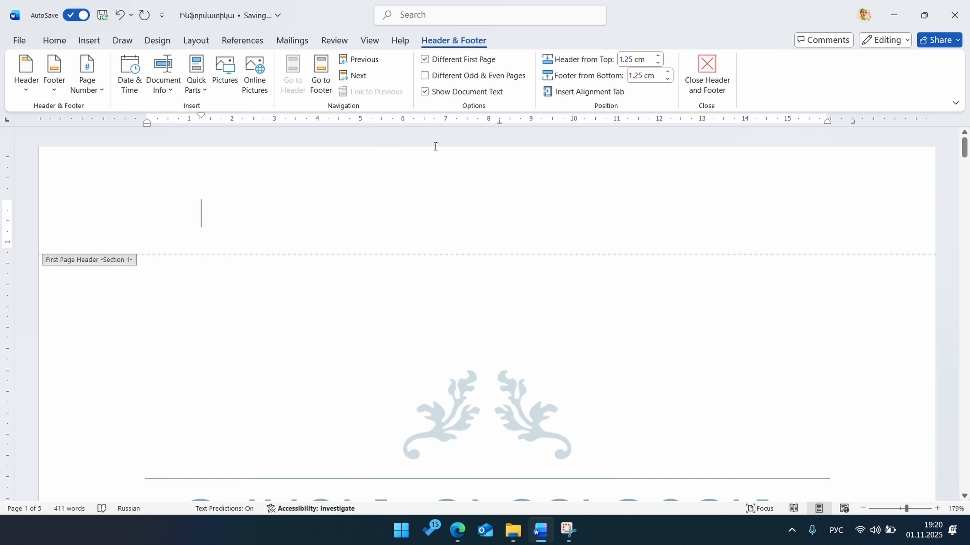
pyautogui.scroll(-15, 467, 222)
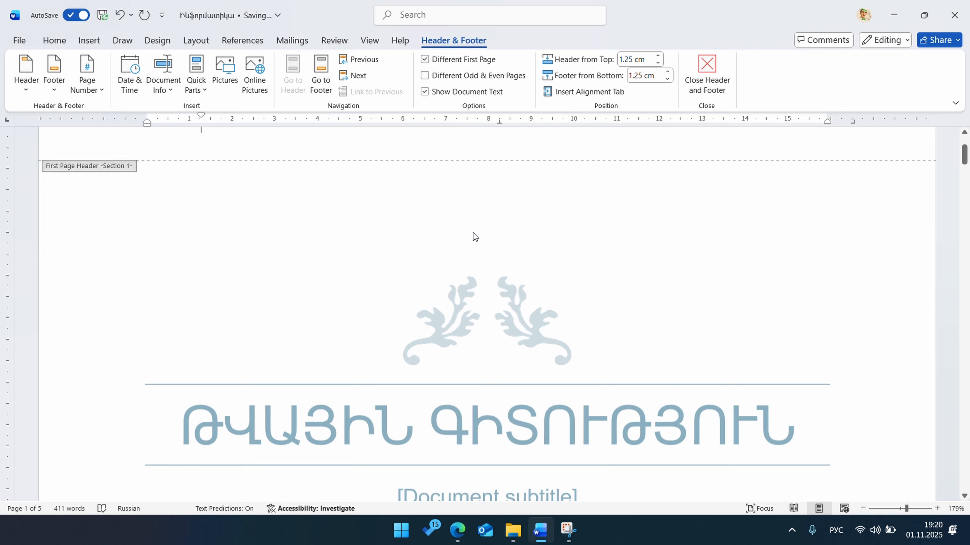
pyautogui.scroll(-10, 475, 236)
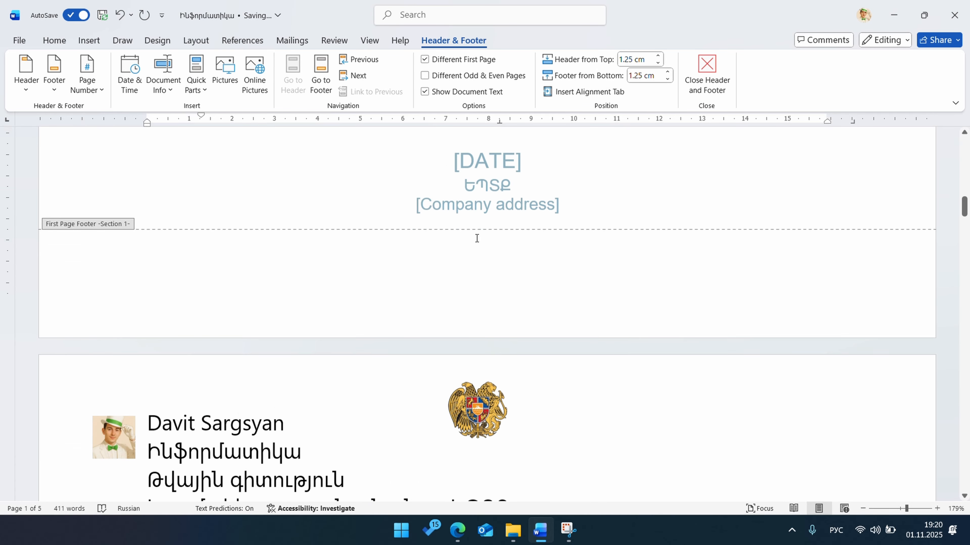
pyautogui.scroll(10, 476, 238)
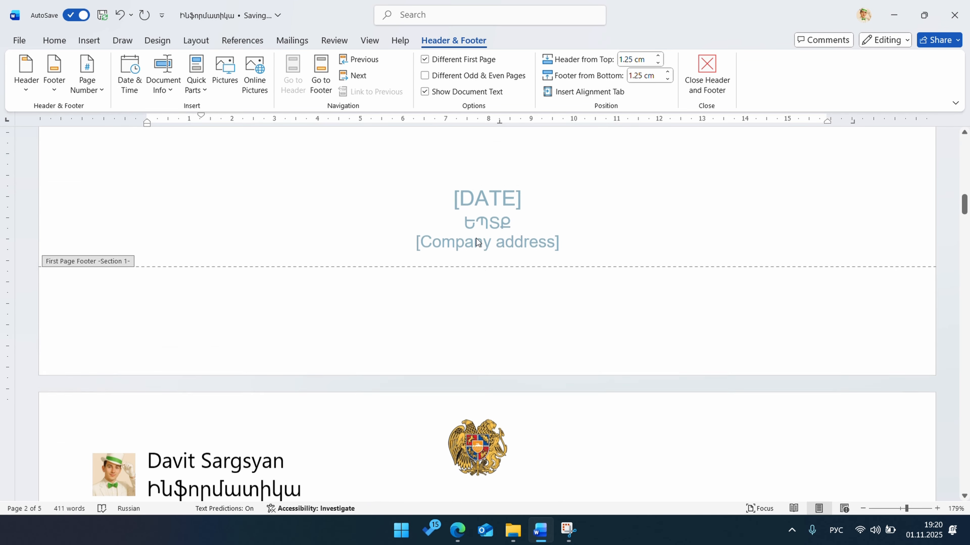
pyautogui.scroll(-10, 541, 268)
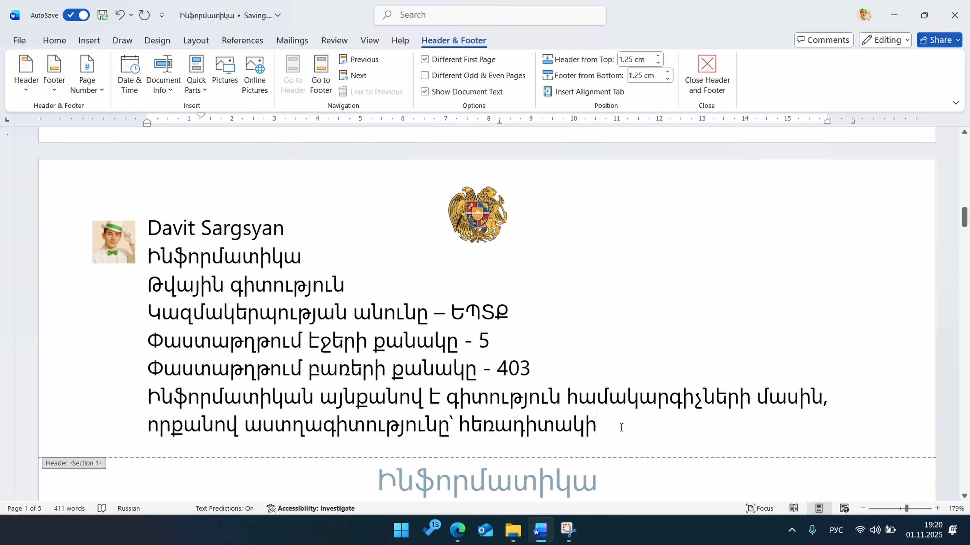
# Place the cursor in the page 2 header and try the Show Document Text option while viewing the body text.
pyautogui.click(622, 427)
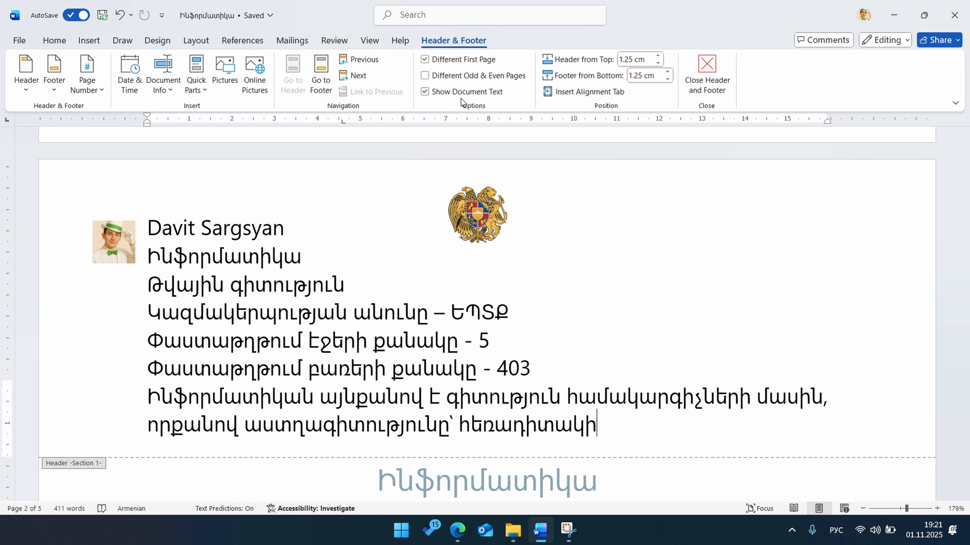
pyautogui.scroll(-4, 523, 197)
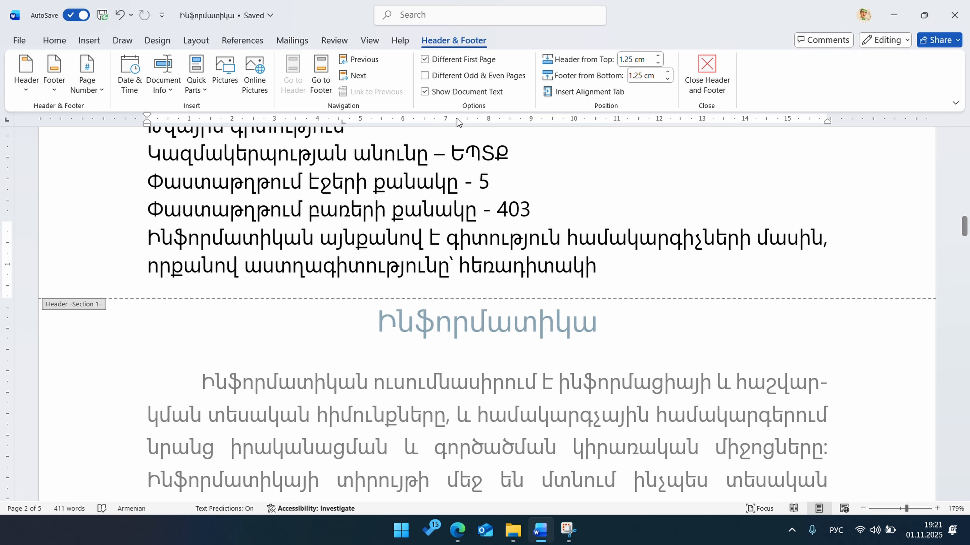
pyautogui.click(424, 92)
pyautogui.scroll(6, 546, 385)
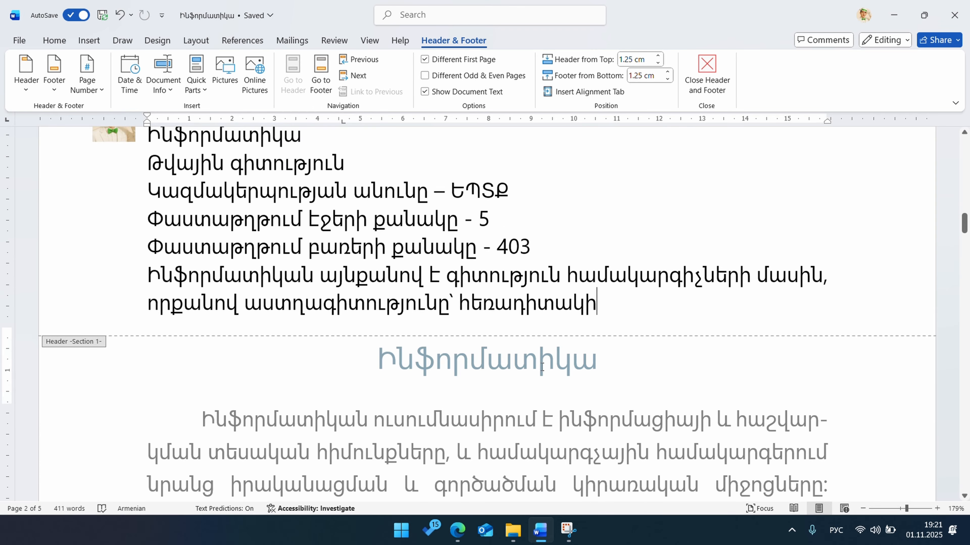
pyautogui.scroll(-2, 542, 366)
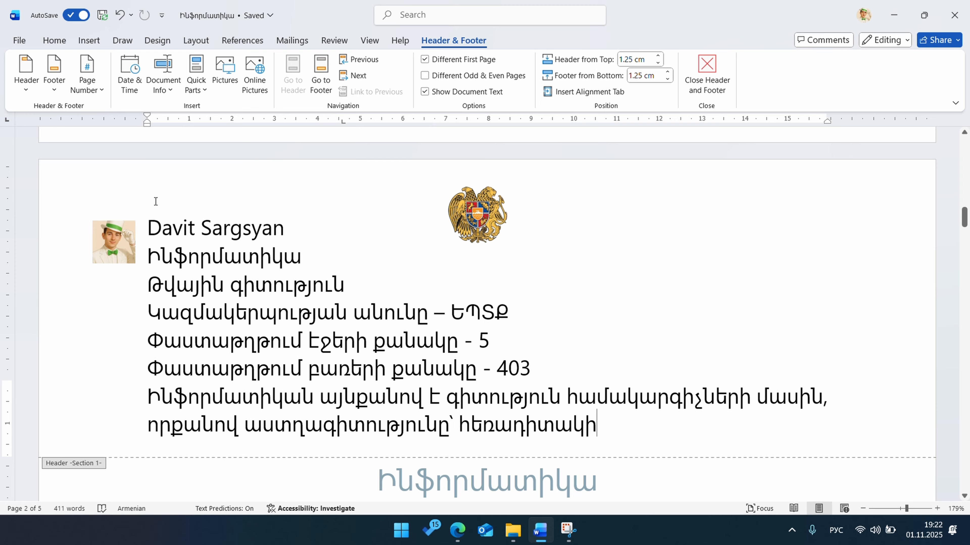
# Increase the header's distance from the top of the page to 1.7 cm.
pyautogui.click(658, 56)
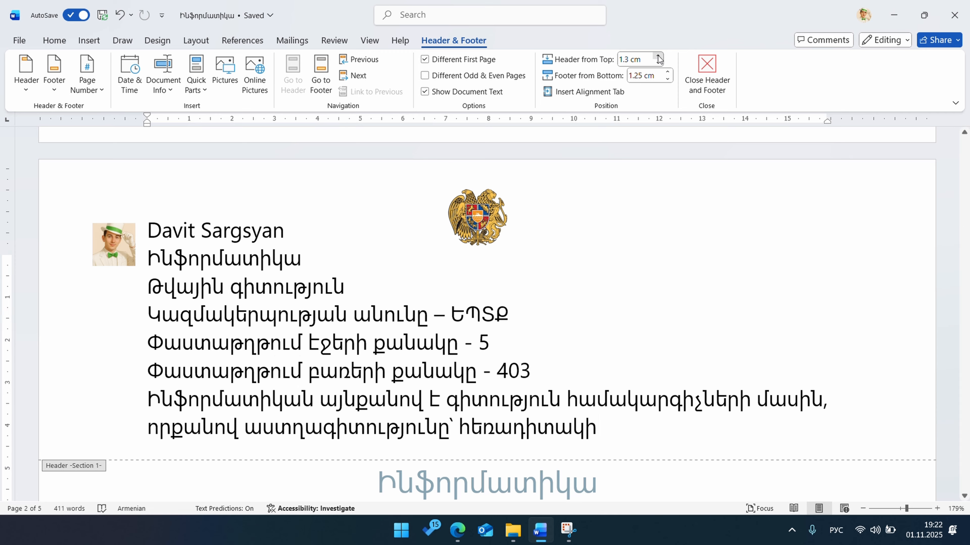
pyautogui.click(658, 56)
pyautogui.click(658, 56)
pyautogui.click(658, 56)
pyautogui.click(658, 56)
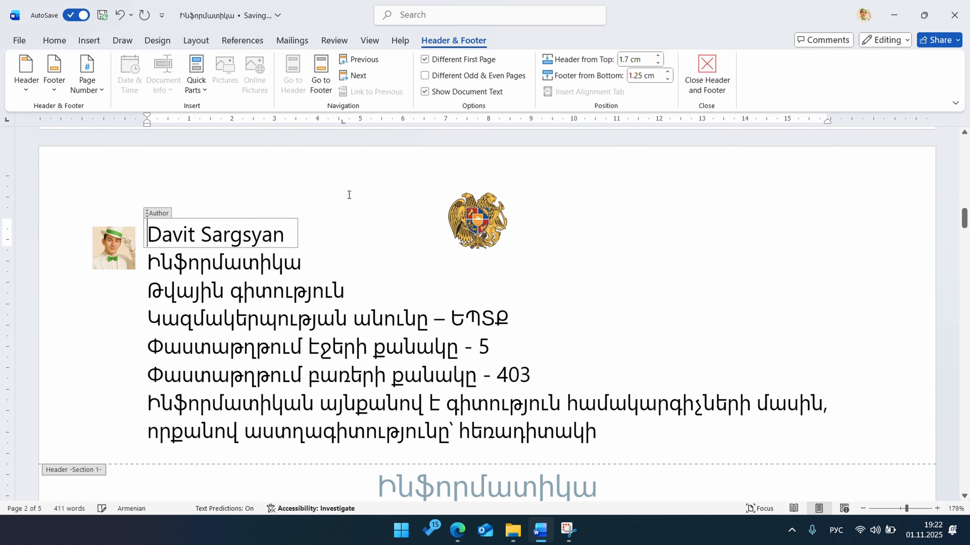
# Reduce the header's distance from the top of the page to 1 cm.
pyautogui.click(657, 62)
pyautogui.click(658, 62)
pyautogui.click(657, 63)
pyautogui.click(658, 63)
pyautogui.click(657, 62)
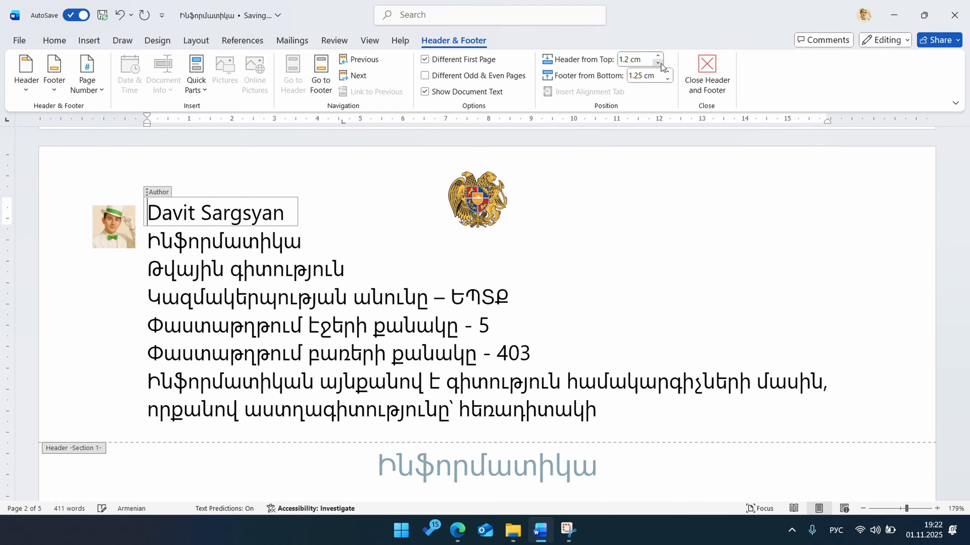
pyautogui.click(658, 63)
pyautogui.click(658, 63)
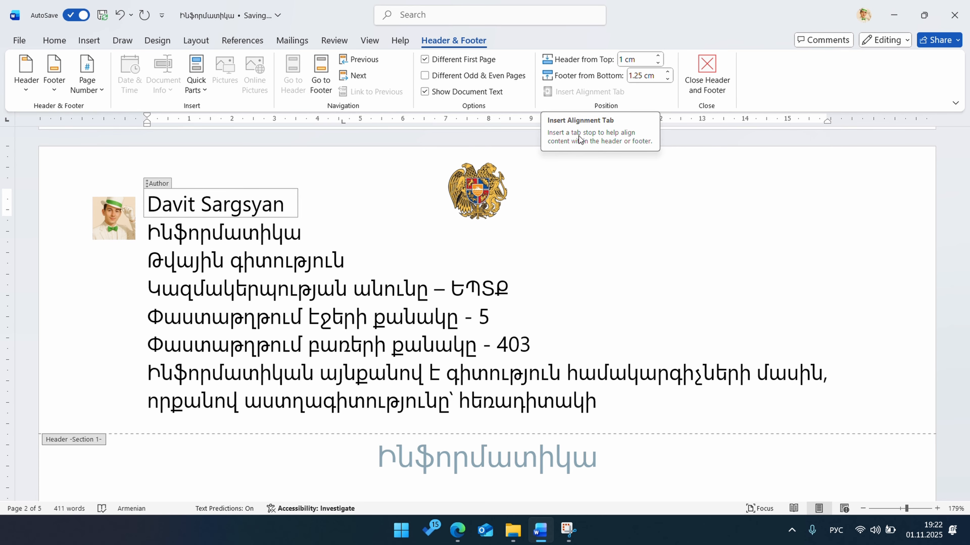
# Set the footer's distance from the bottom of the page to 1.3 cm and place the cursor in page 2's footer.
pyautogui.scroll(-3, 512, 282)
pyautogui.scroll(-15, 513, 283)
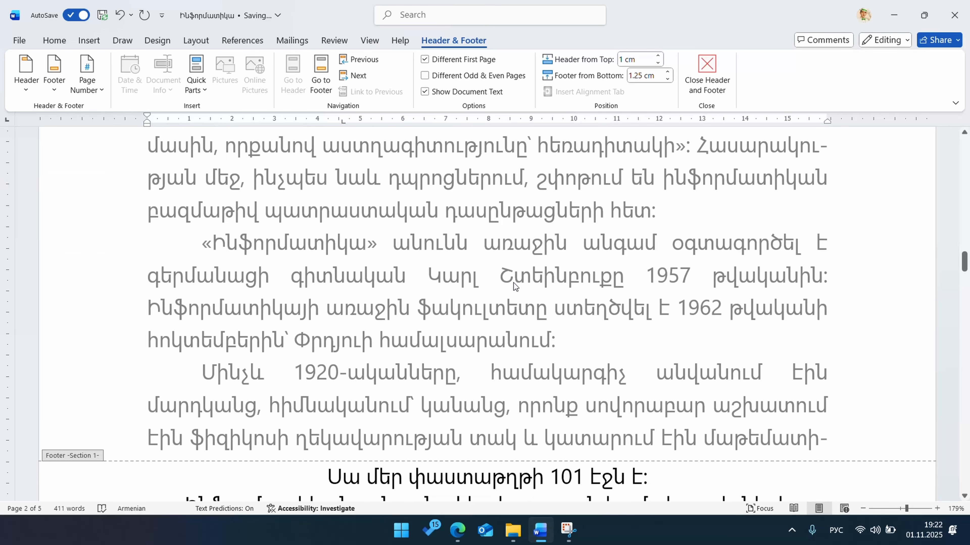
pyautogui.scroll(-2, 394, 214)
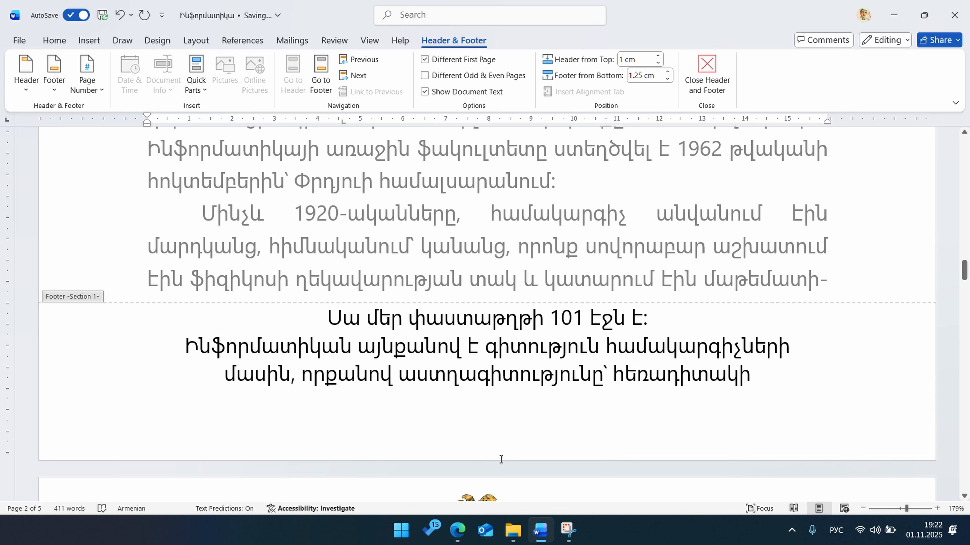
pyautogui.click(666, 73)
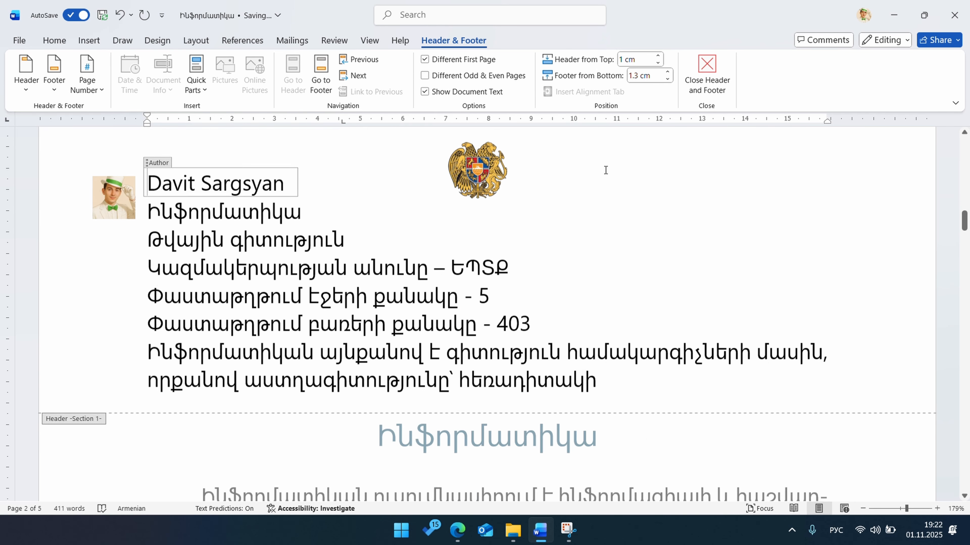
pyautogui.scroll(-10, 604, 171)
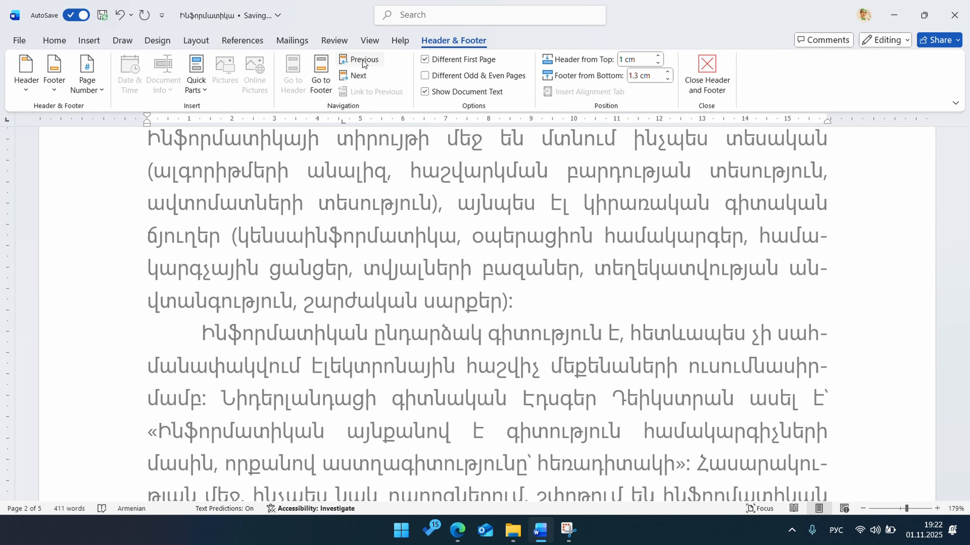
pyautogui.click(362, 61)
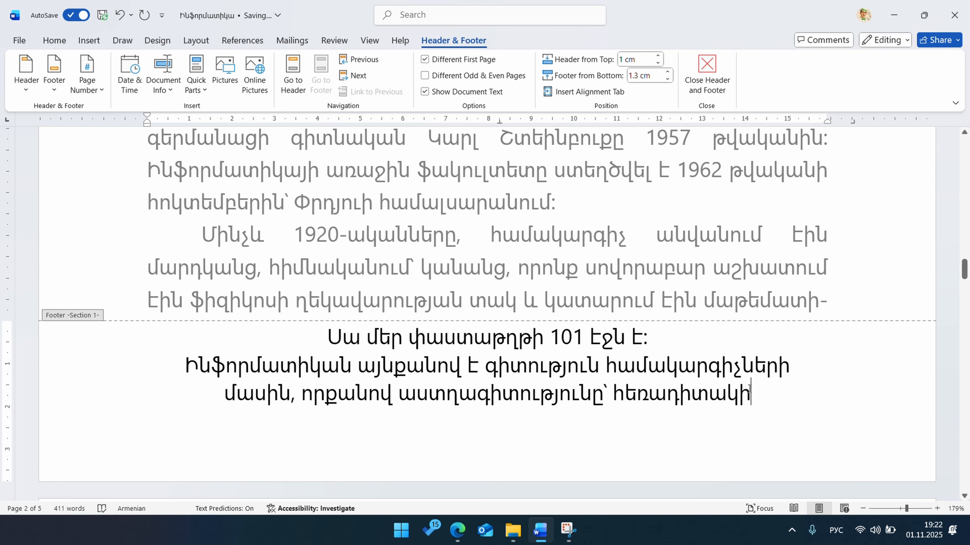
# Increase the footer's distance from the bottom of the page to 2 cm.
pyautogui.click(669, 73)
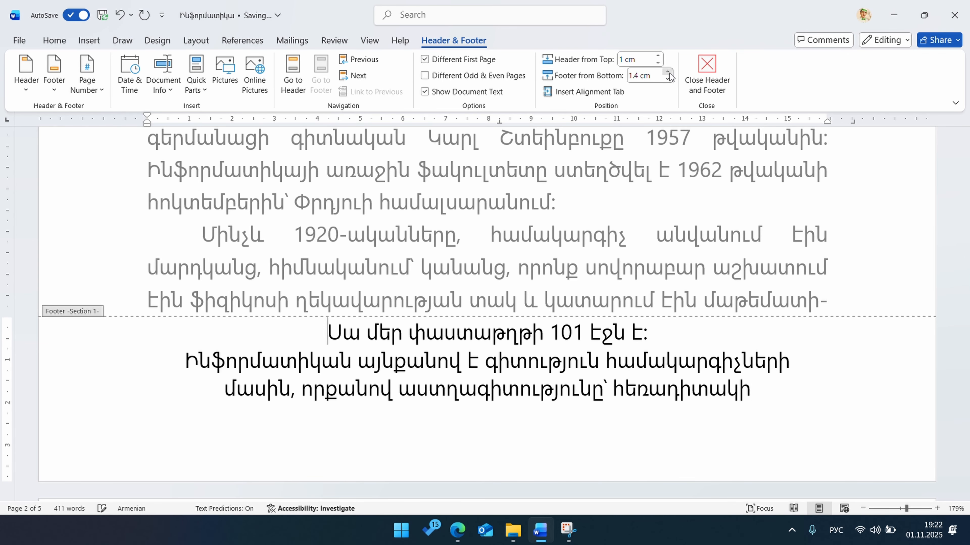
pyautogui.click(669, 73)
pyautogui.click(669, 73)
pyautogui.click(669, 73)
pyautogui.click(669, 73)
pyautogui.click(669, 73)
pyautogui.click(669, 73)
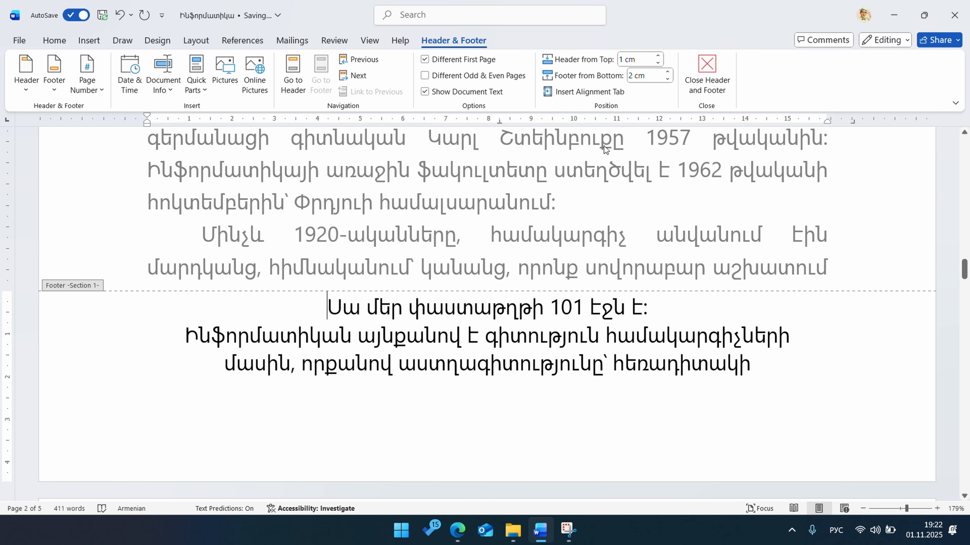
# Reduce the footer's distance from the bottom of the page to 0 cm.
pyautogui.click(668, 80)
pyautogui.click(668, 80)
pyautogui.click(669, 80)
pyautogui.click(669, 80)
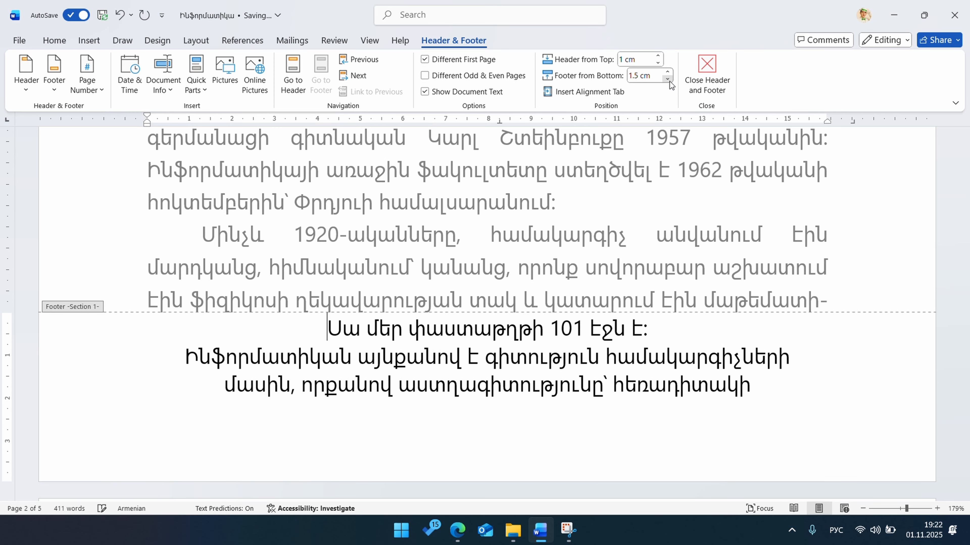
pyautogui.click(669, 81)
pyautogui.click(669, 80)
pyautogui.click(669, 80)
pyautogui.click(668, 80)
pyautogui.click(669, 80)
pyautogui.click(669, 80)
pyautogui.click(669, 80)
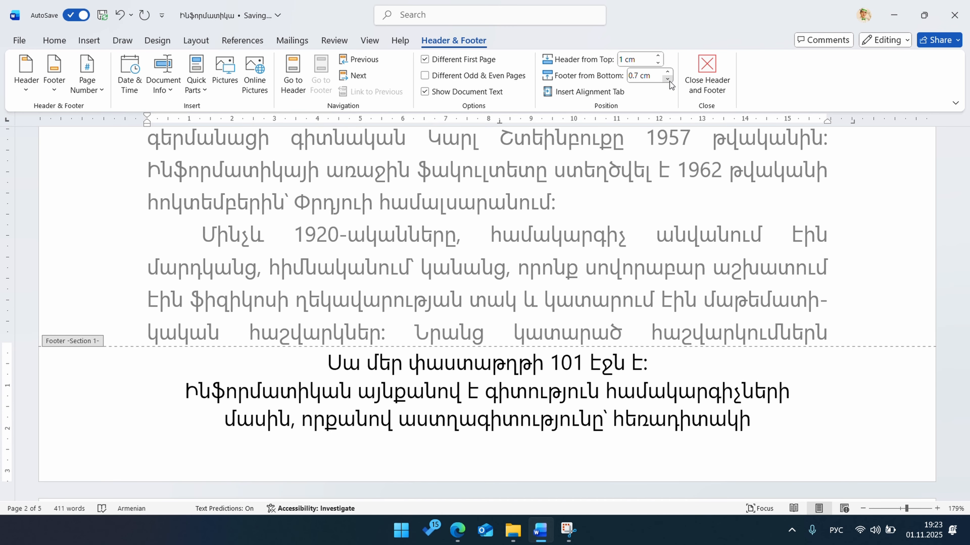
pyautogui.click(669, 80)
pyautogui.click(669, 80)
pyautogui.click(669, 80)
pyautogui.click(668, 80)
pyautogui.click(669, 81)
pyautogui.click(669, 80)
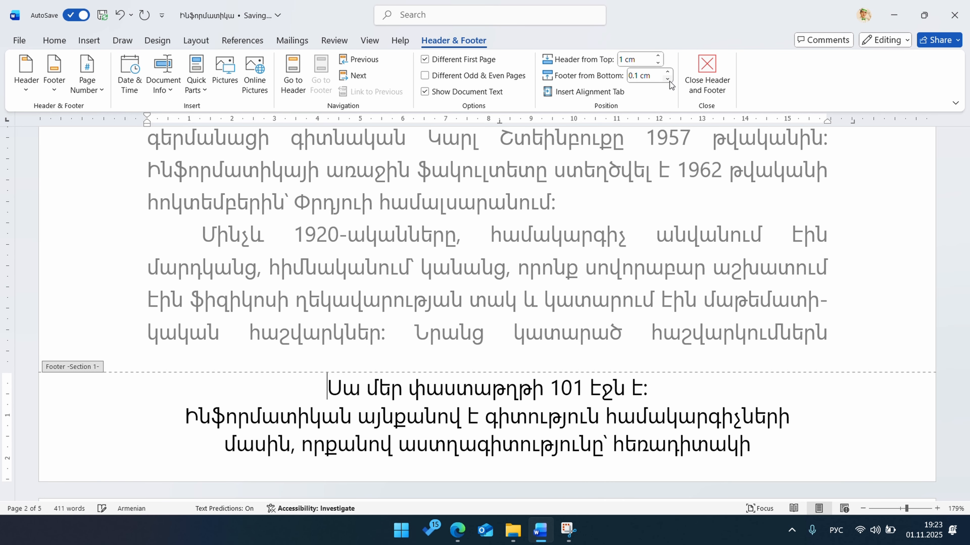
pyautogui.click(668, 81)
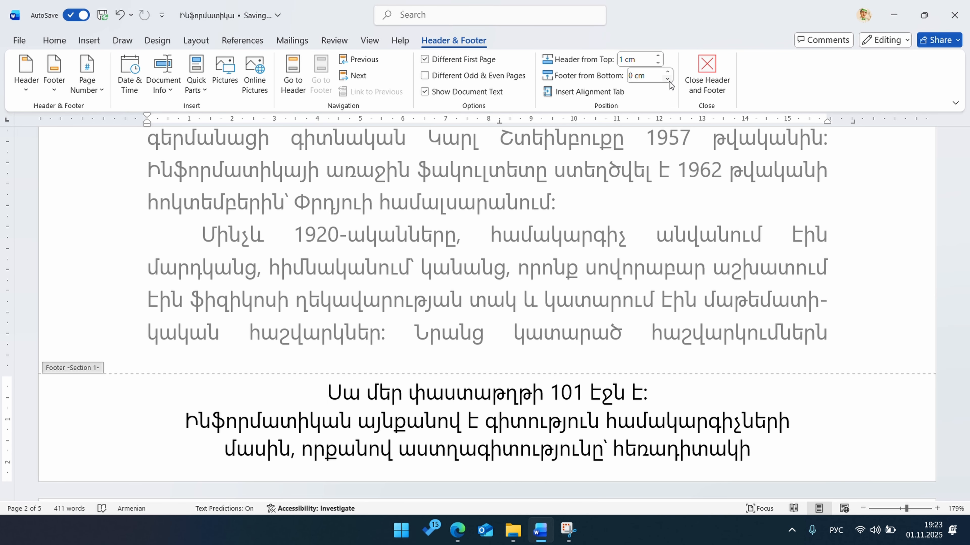
# Set the footer's distance from the bottom of the page to 0.5 cm.
pyautogui.click(668, 72)
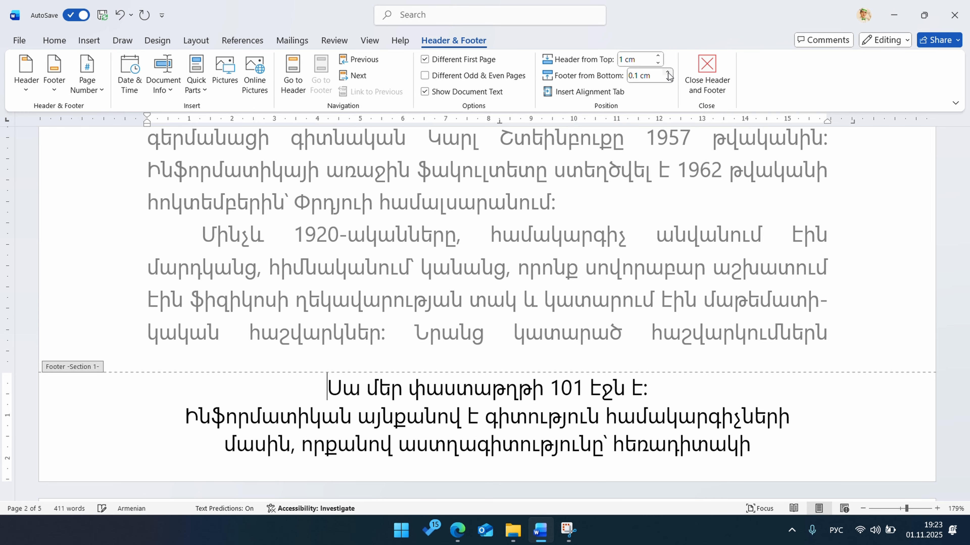
pyautogui.click(668, 73)
pyautogui.click(668, 73)
pyautogui.click(667, 72)
pyautogui.click(668, 72)
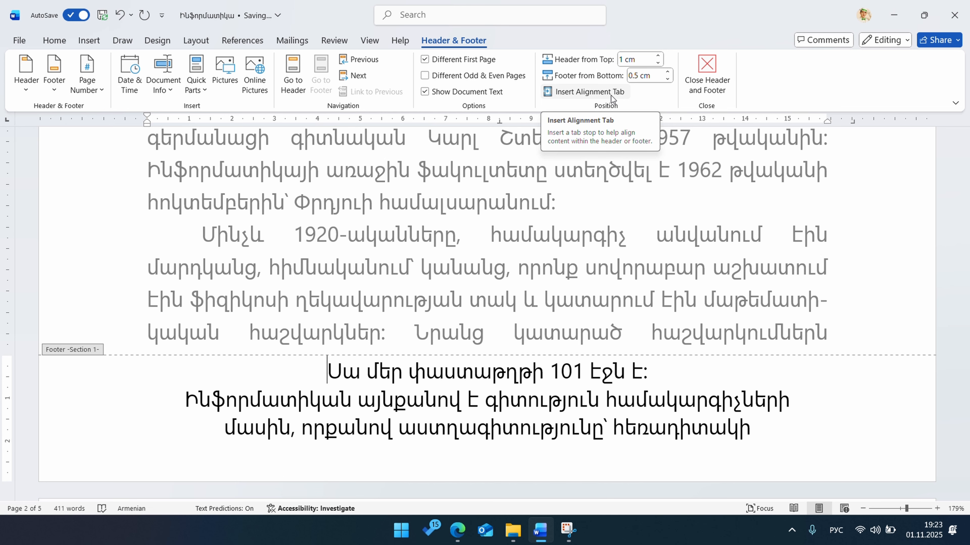
# Insert a right alignment tab relative to the margin, without a leader, before the organization-name line in page 2's header.
pyautogui.click(292, 75)
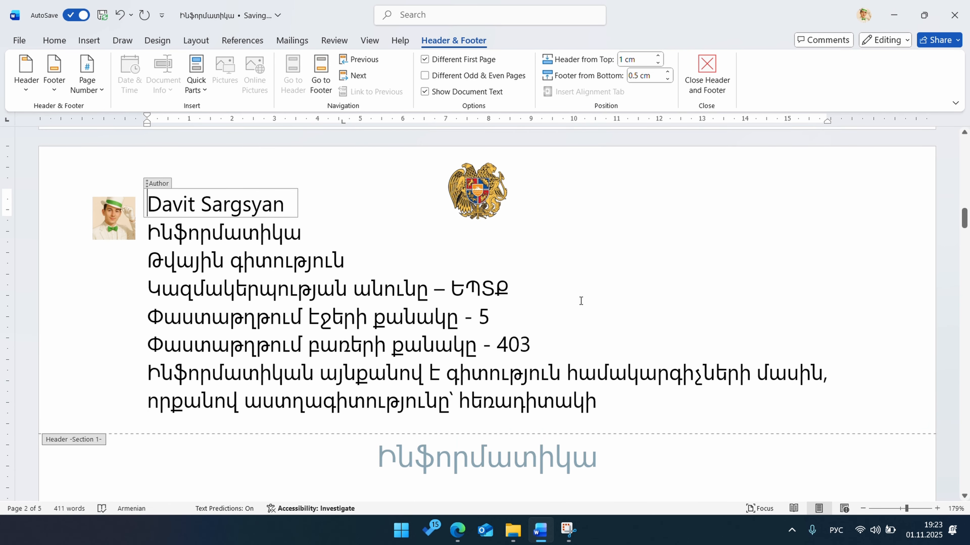
pyautogui.click(145, 286)
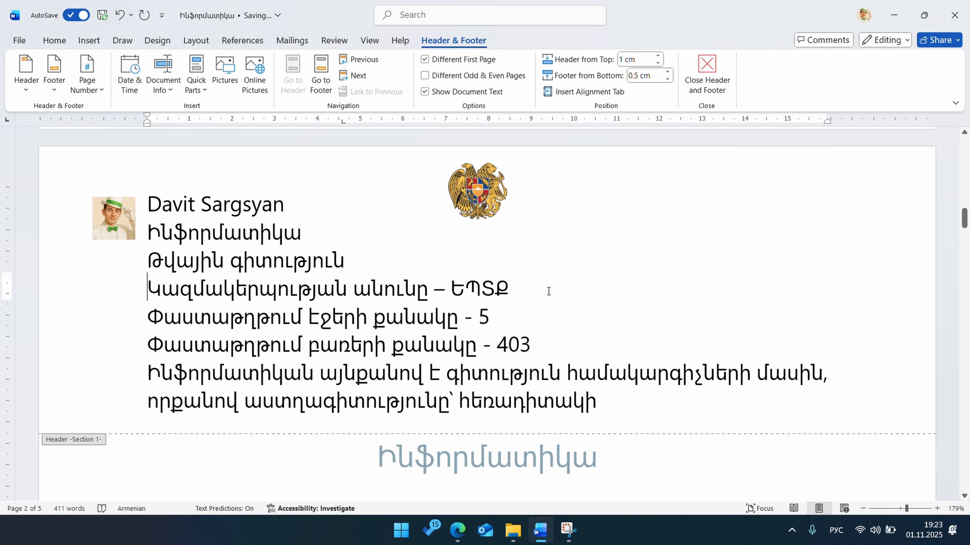
pyautogui.click(585, 92)
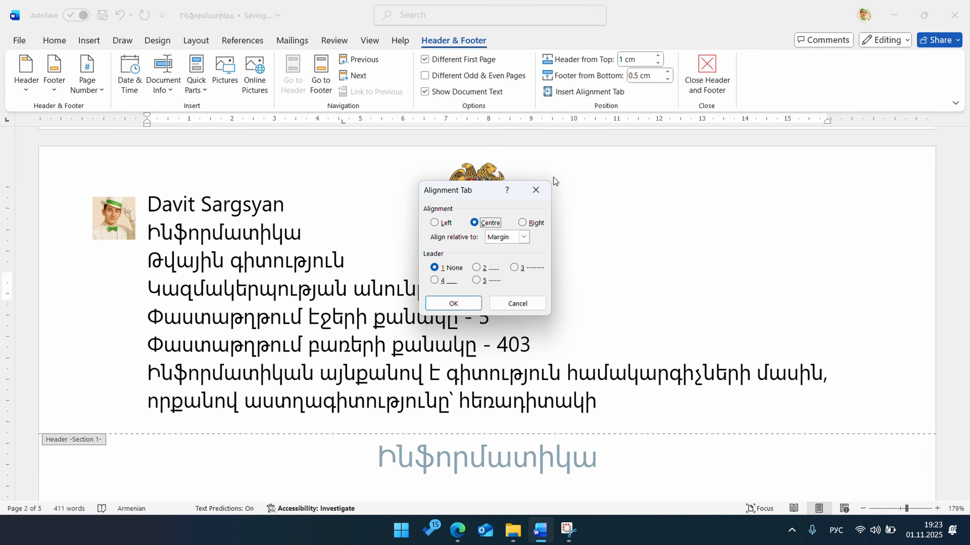
pyautogui.click(522, 223)
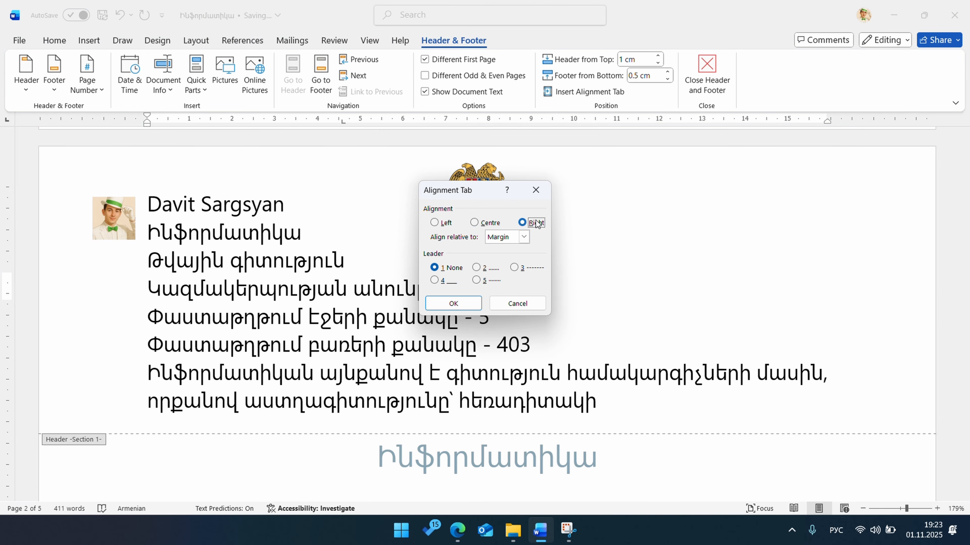
pyautogui.click(473, 305)
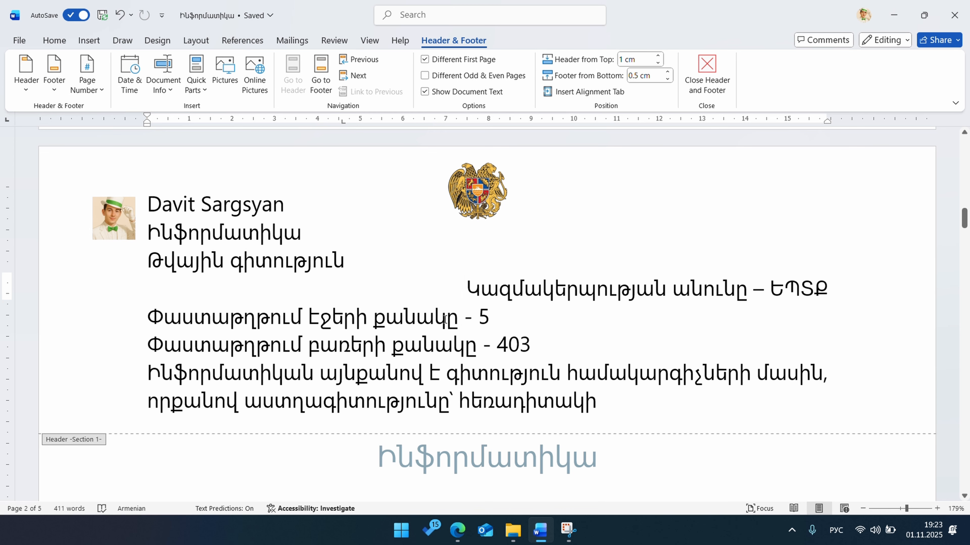
# Replace the hyphen in the header's page-count line with a right alignment tab using the dotted leader (style 2).
pyautogui.click(472, 320)
pyautogui.press('BackSpace')
pyautogui.press('BackSpace')
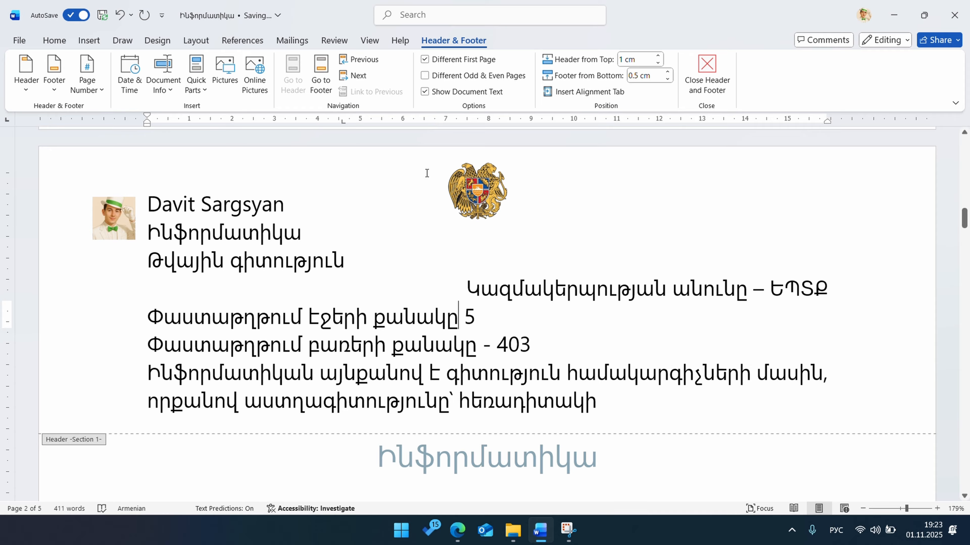
pyautogui.click(580, 91)
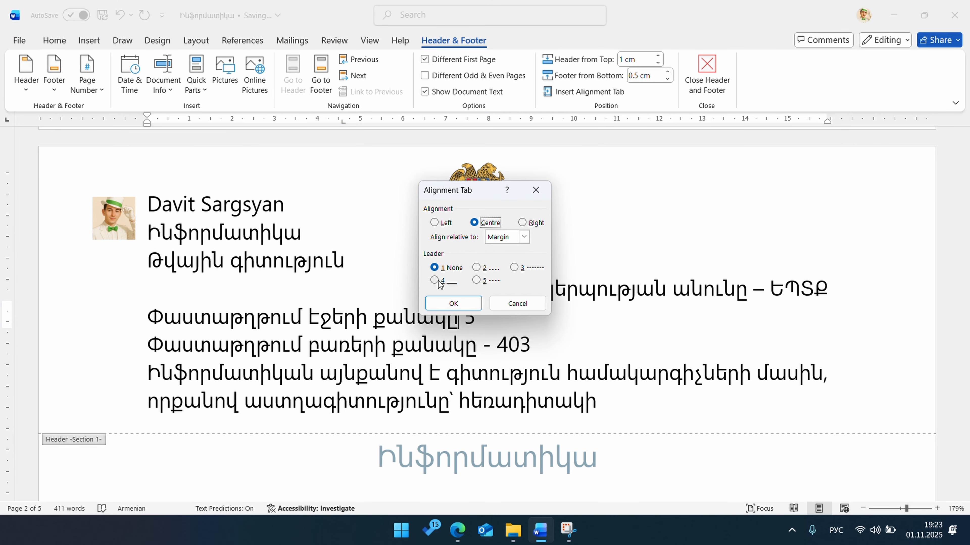
pyautogui.click(532, 224)
pyautogui.click(475, 268)
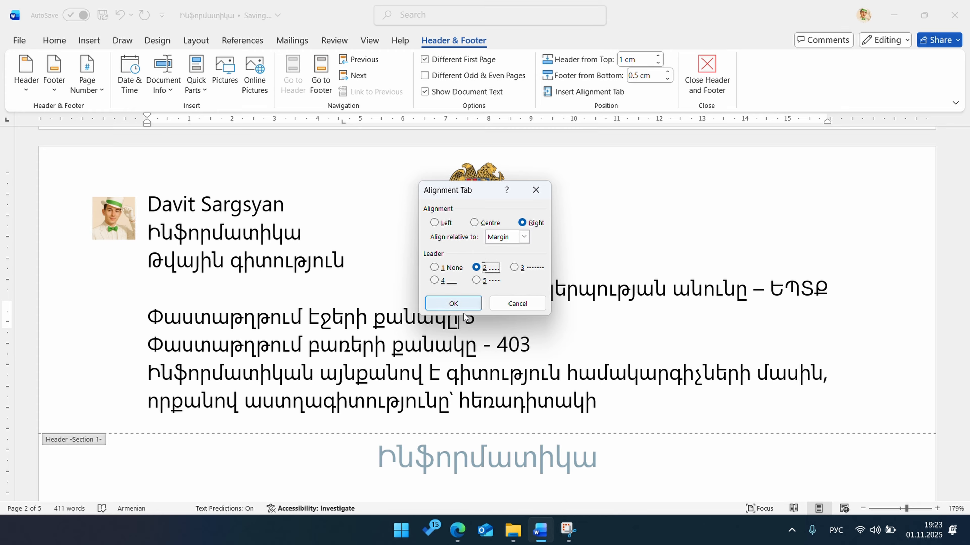
pyautogui.click(455, 304)
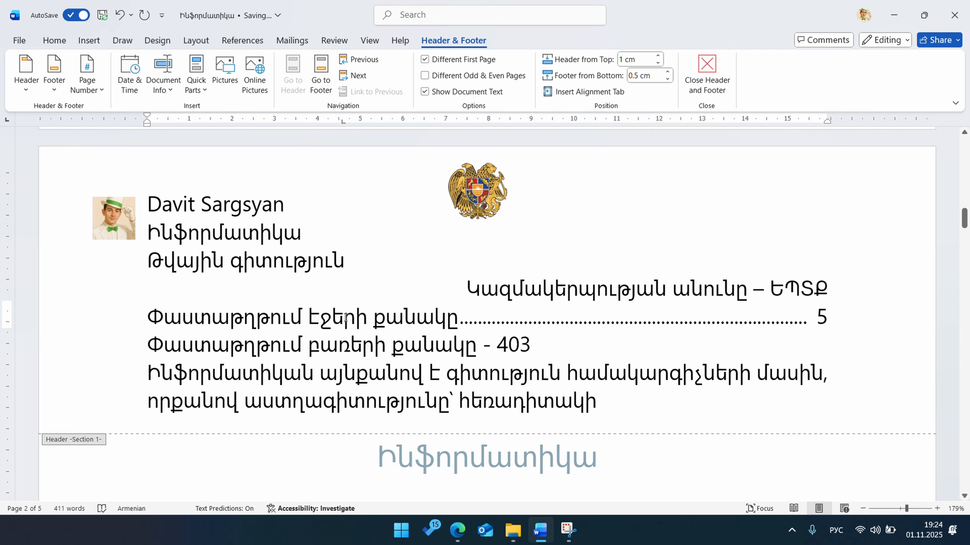
pyautogui.tripleClick(454, 316)
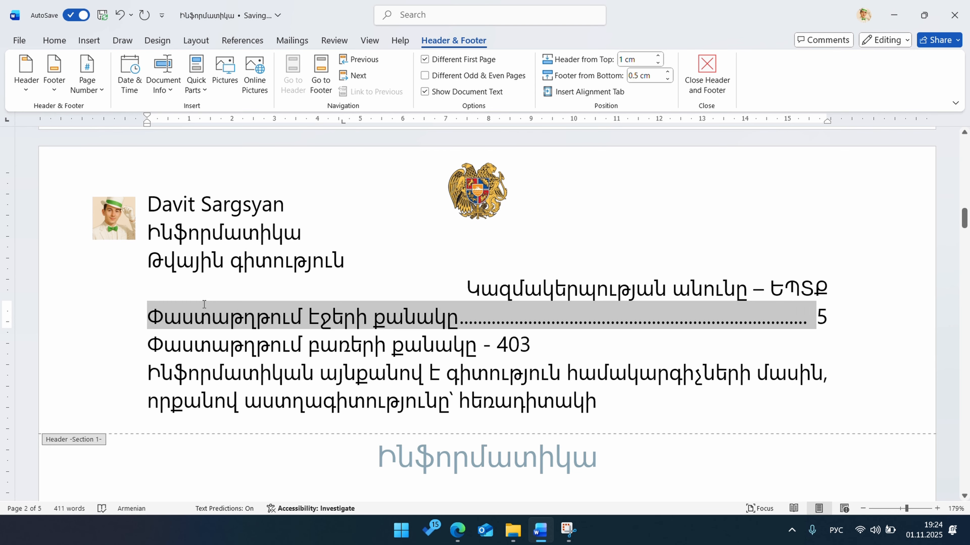
pyautogui.click(196, 323)
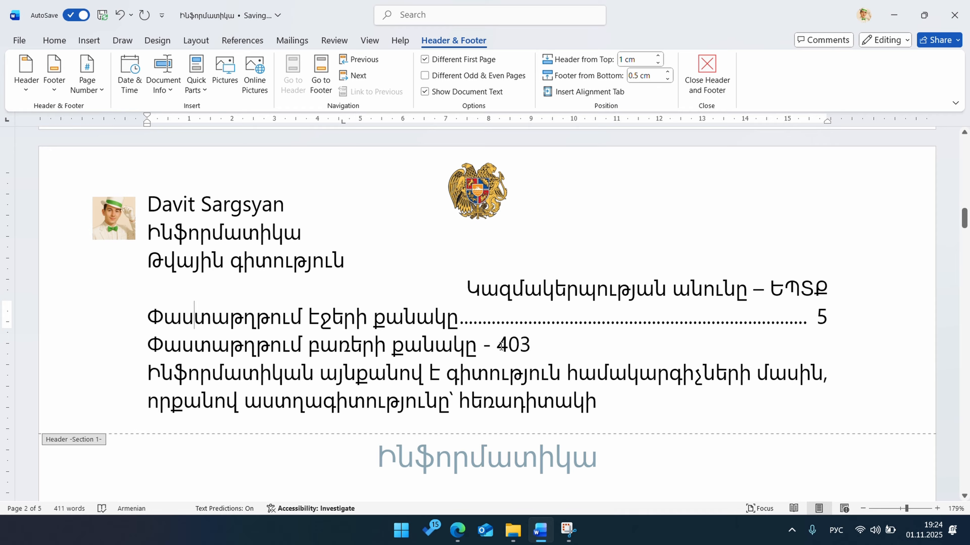
# Replace the hyphen in the header's word-count line with a right alignment tab using underline leader 4, and close header and footer editing.
pyautogui.click(492, 344)
pyautogui.press('BackSpace')
pyautogui.press('BackSpace')
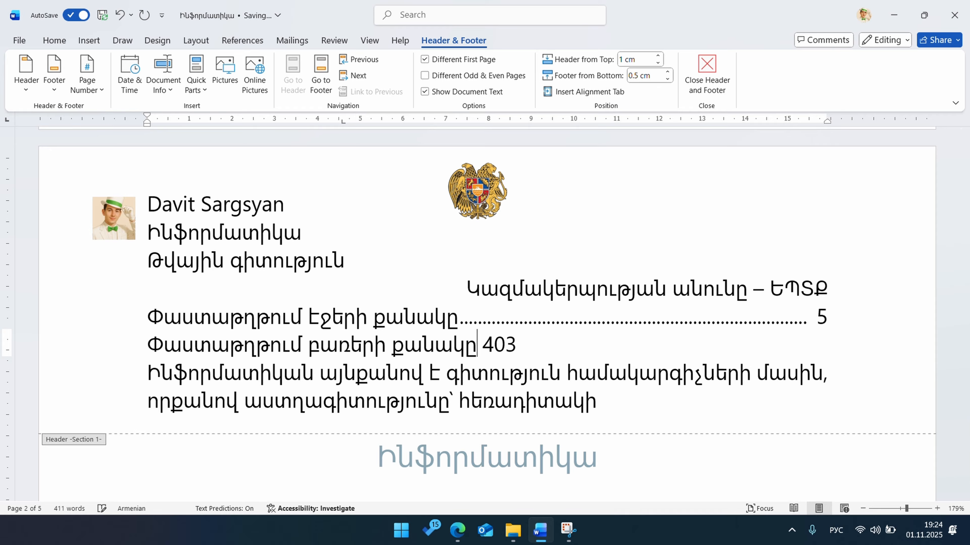
pyautogui.click(586, 92)
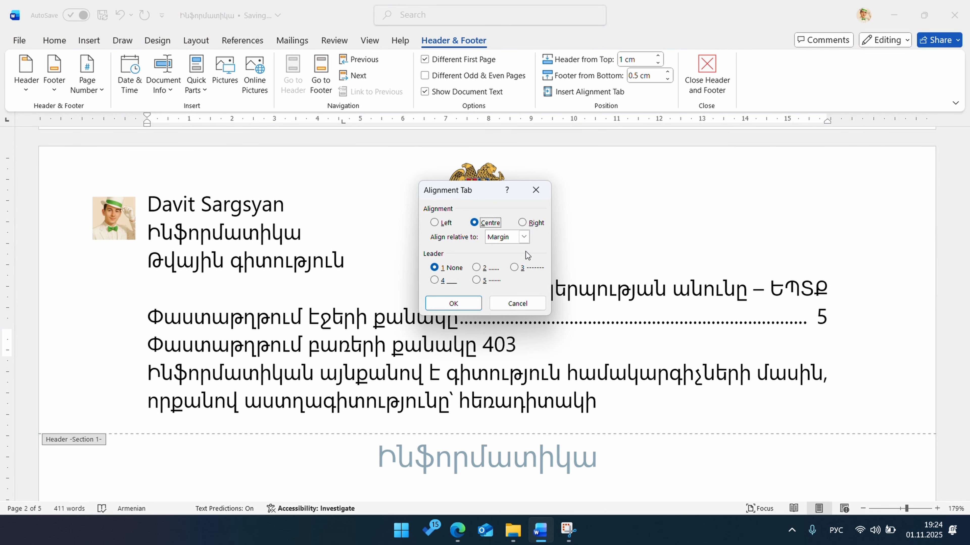
pyautogui.click(534, 224)
pyautogui.press('4')
pyautogui.click(520, 271)
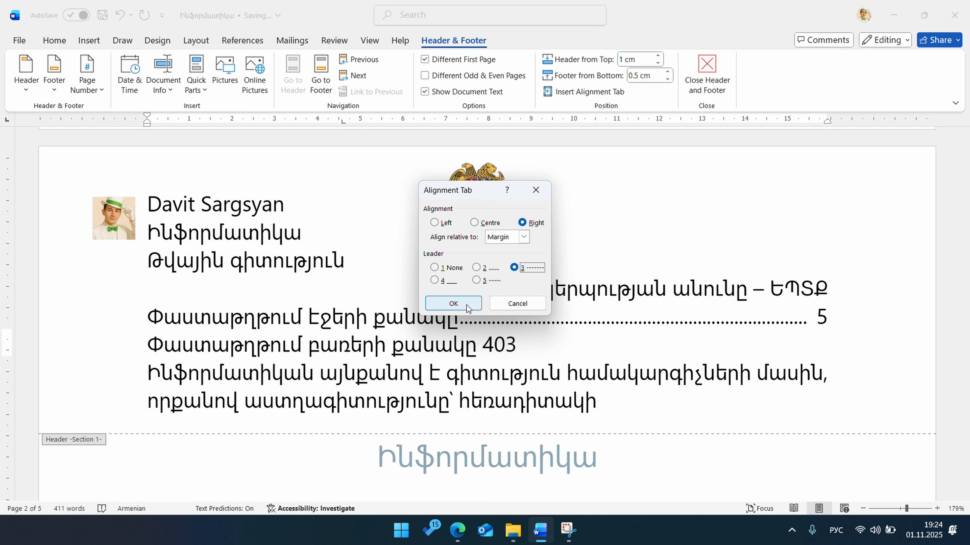
pyautogui.press('4')
pyautogui.click(457, 307)
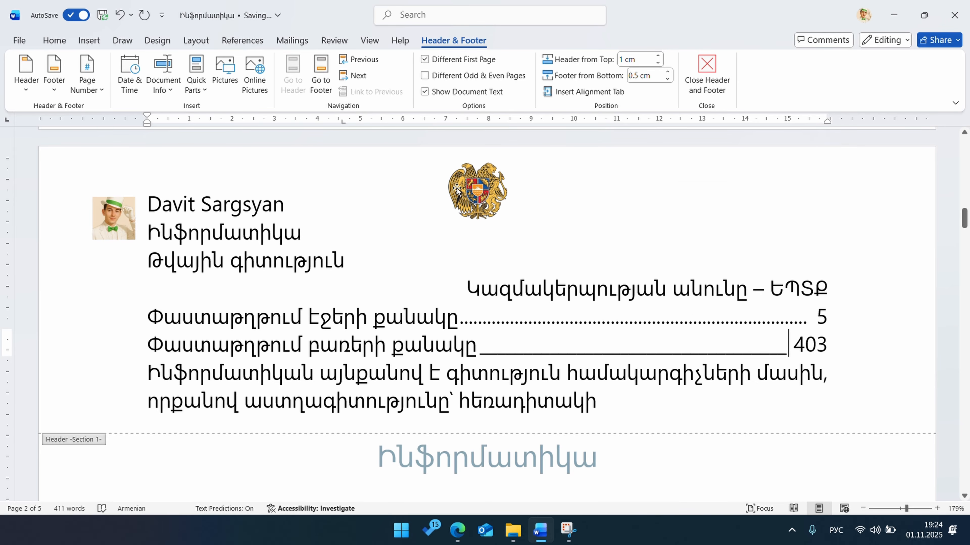
pyautogui.click(709, 82)
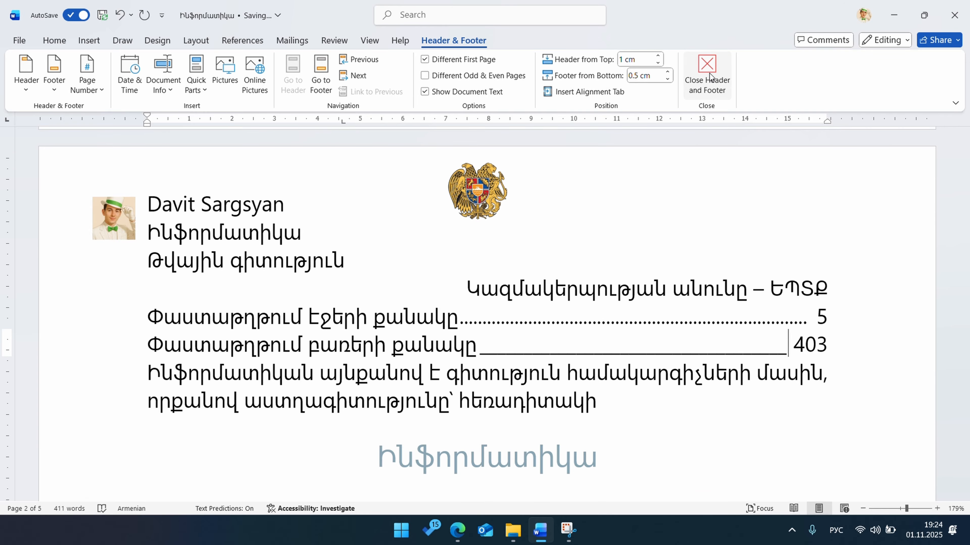
# Review the cover page and the following pages to check how the headers and body text are laid out.
pyautogui.scroll(3, 704, 245)
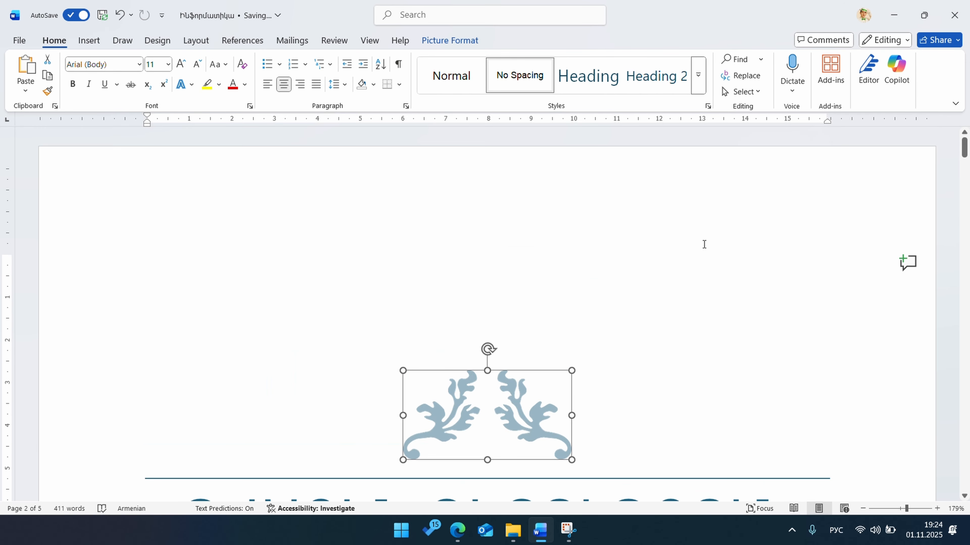
pyautogui.scroll(-12, 703, 244)
pyautogui.scroll(-10, 704, 244)
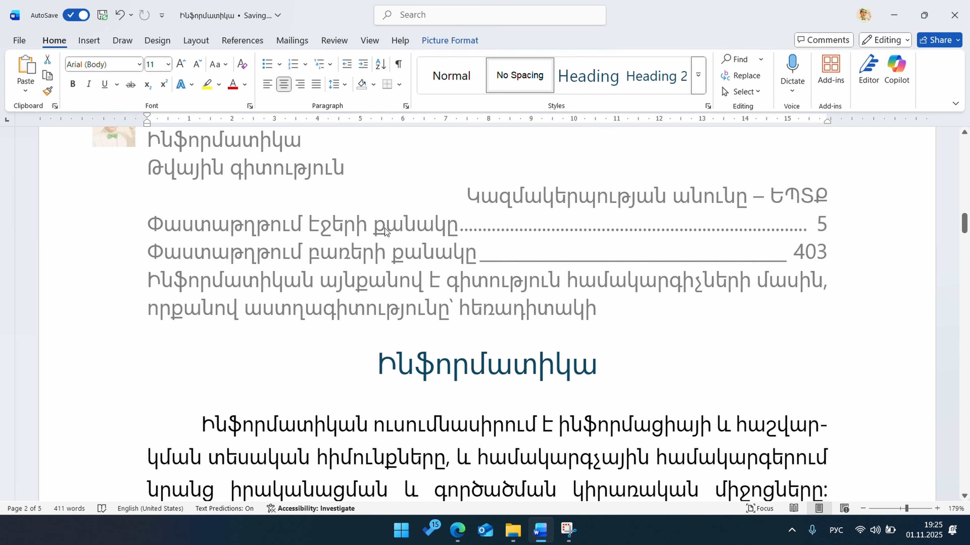
pyautogui.scroll(1, 610, 258)
pyautogui.scroll(6, 611, 258)
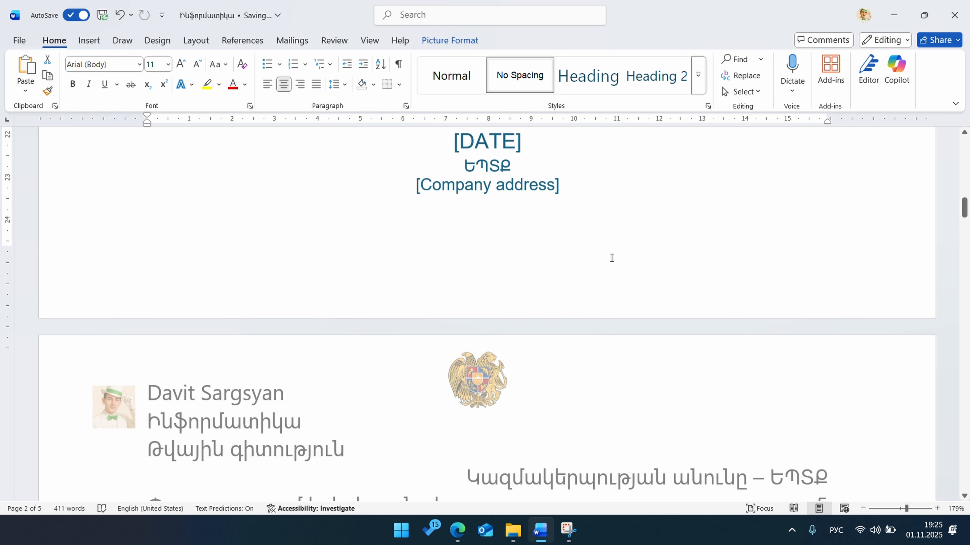
pyautogui.scroll(-9, 610, 257)
pyautogui.scroll(-10, 611, 258)
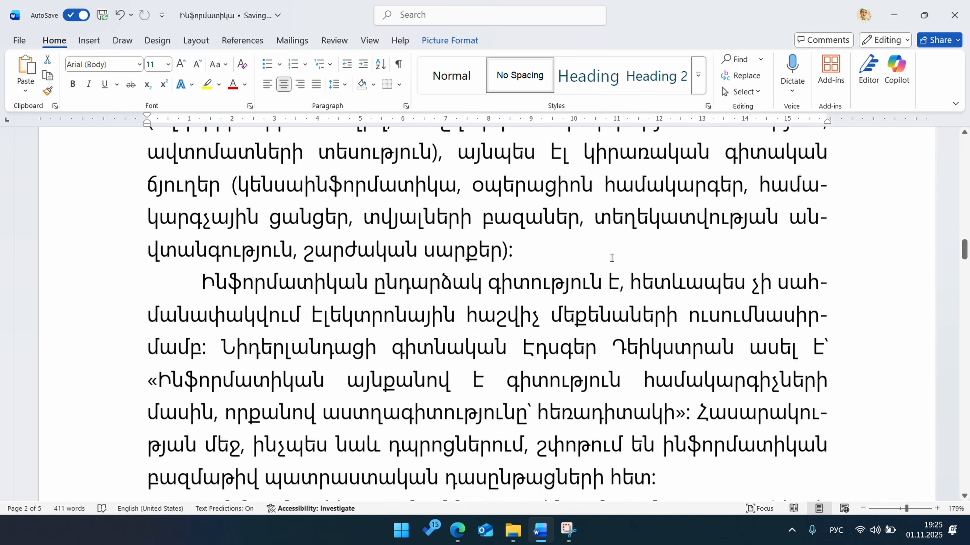
pyautogui.scroll(-18, 610, 258)
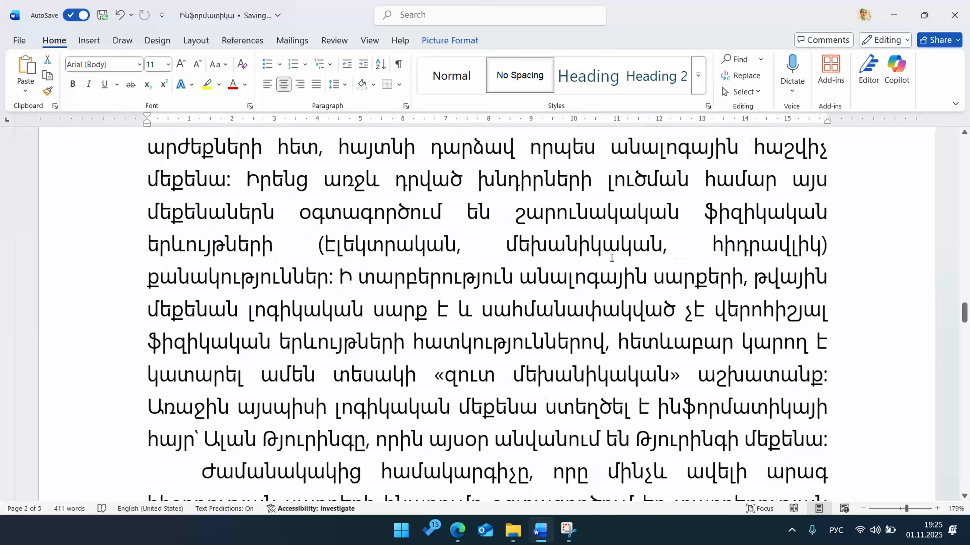
pyautogui.scroll(-18, 610, 258)
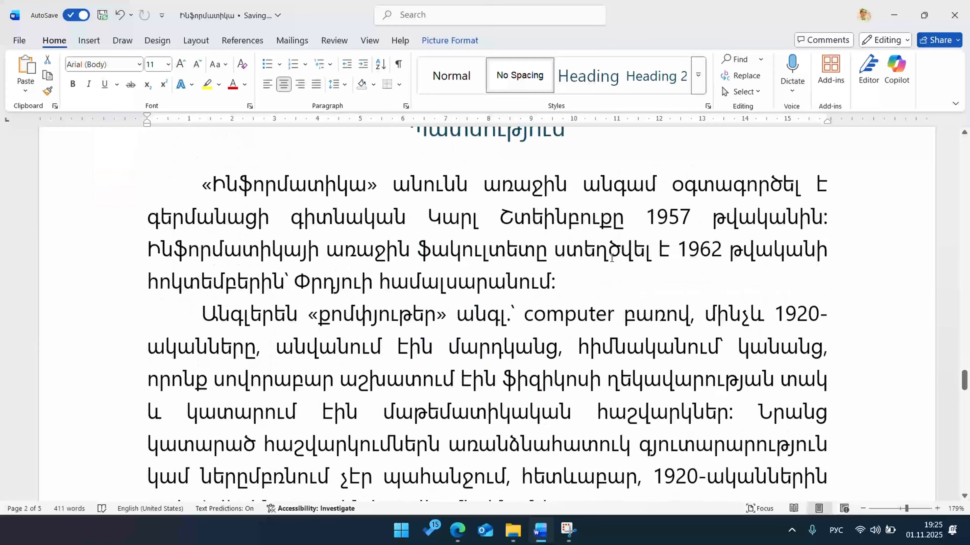
pyautogui.scroll(-15, 610, 258)
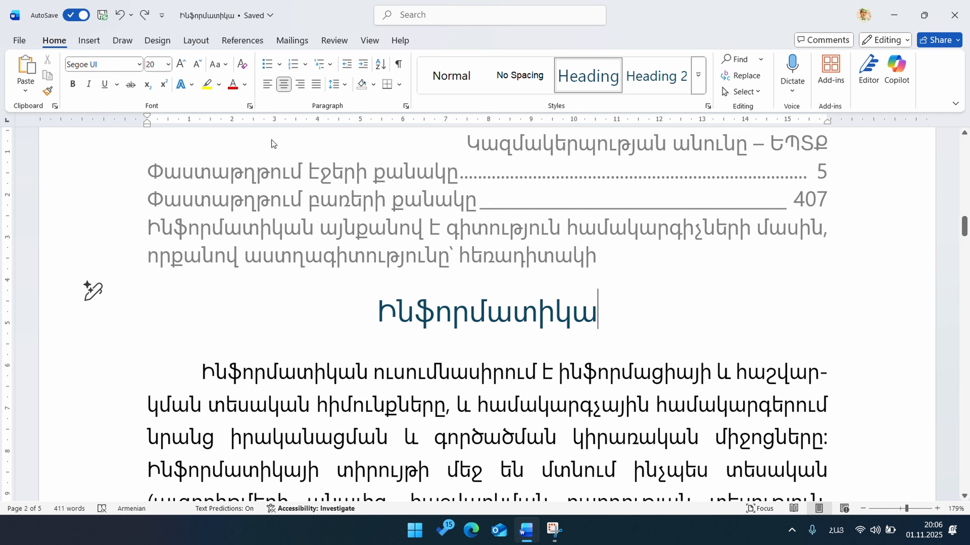
# Open the footnote and endnote settings and examine the location choices for footnotes and for endnotes.
pyautogui.click(242, 41)
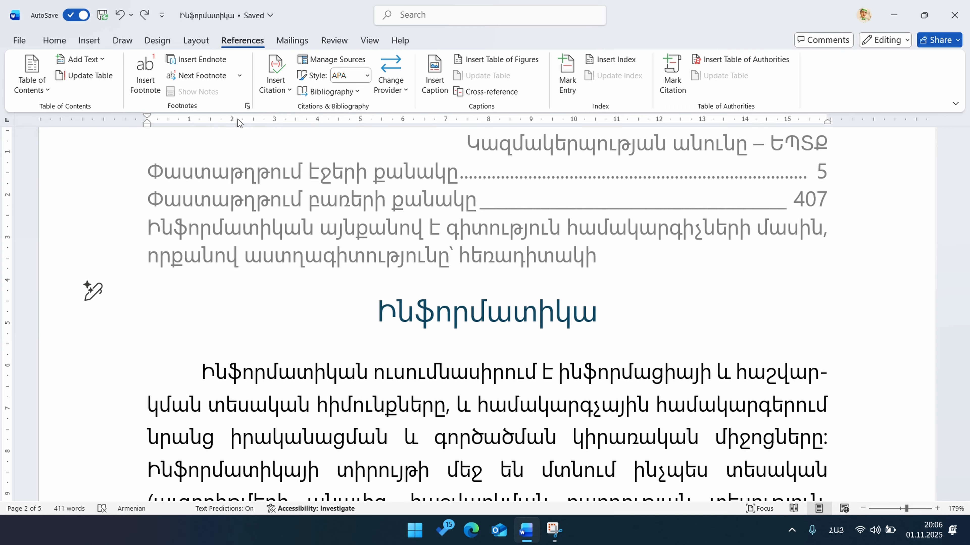
pyautogui.click(248, 108)
pyautogui.moveTo(362, 147); pyautogui.dragTo(479, 152)
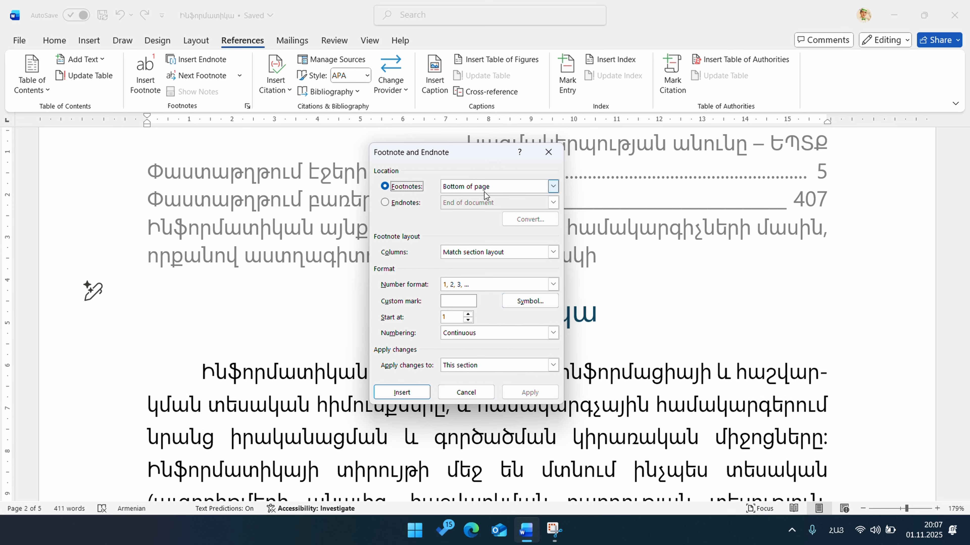
pyautogui.click(547, 188)
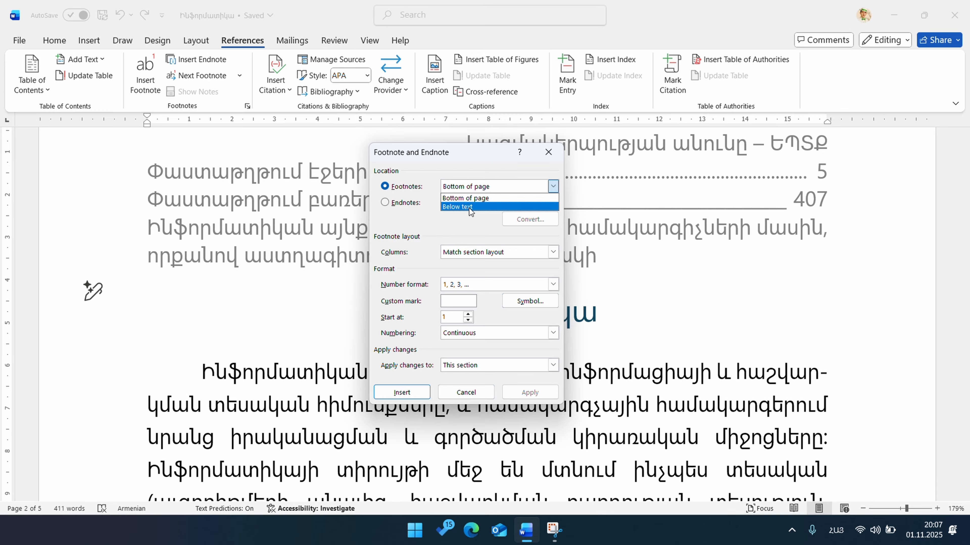
pyautogui.click(553, 187)
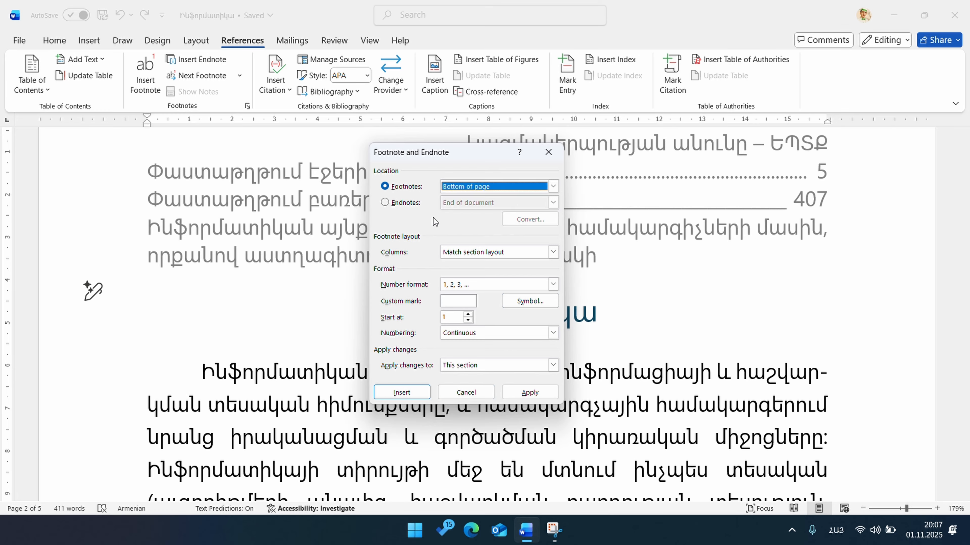
pyautogui.click(406, 203)
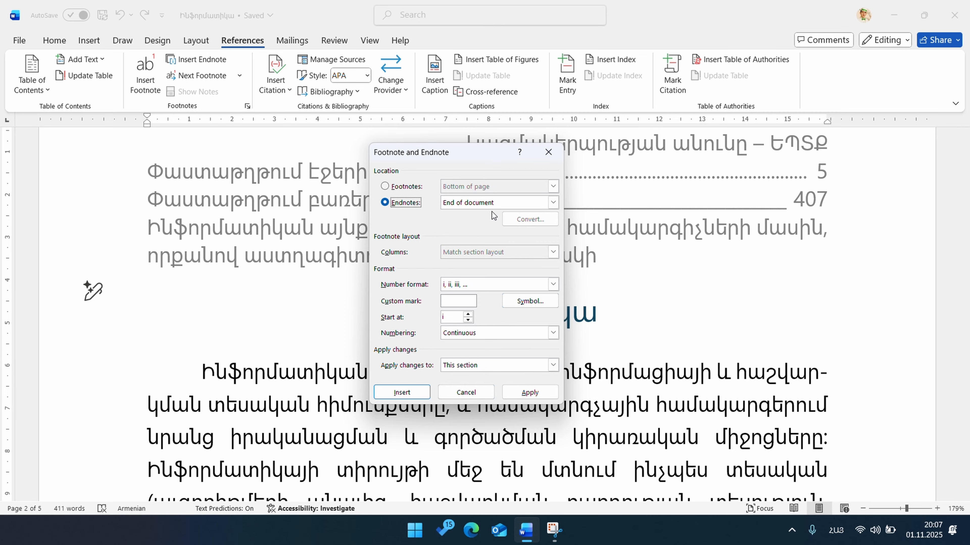
pyautogui.click(553, 202)
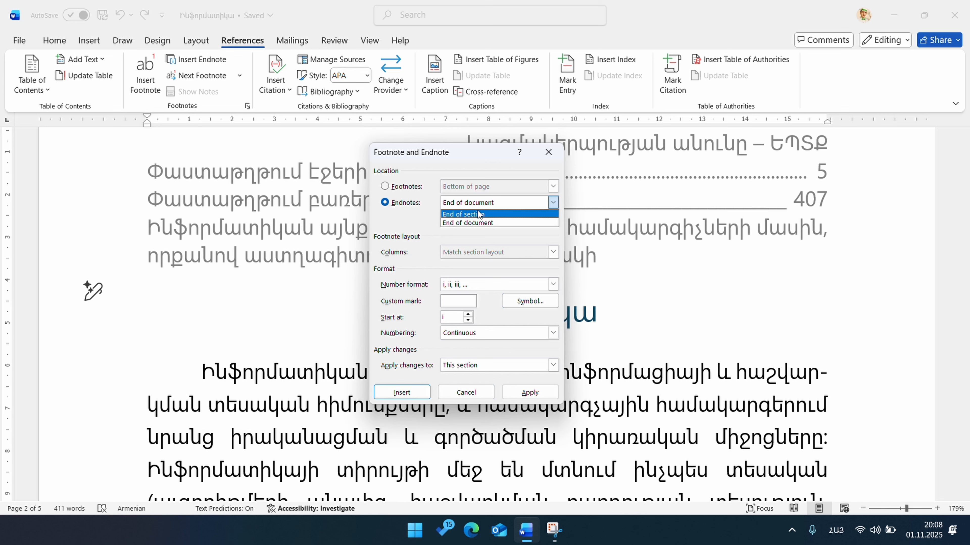
pyautogui.click(553, 203)
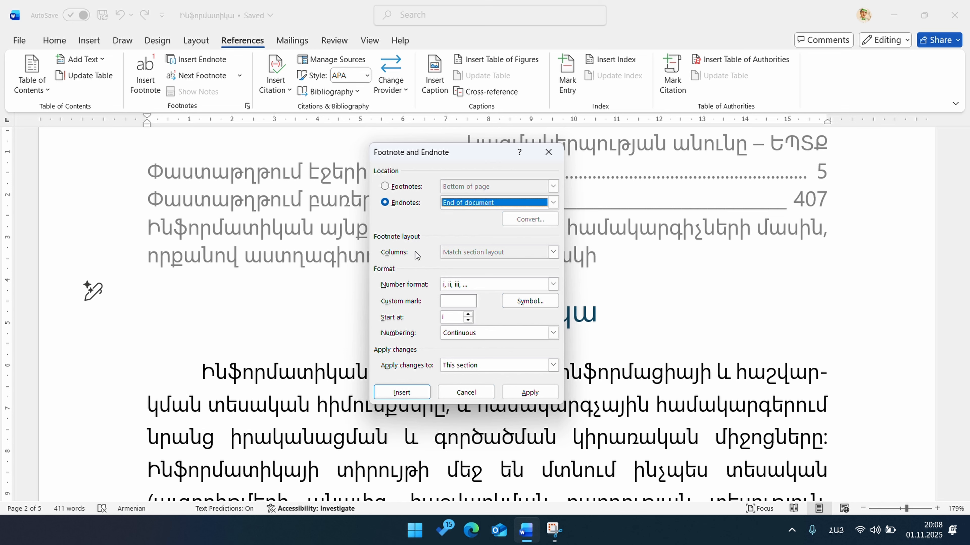
pyautogui.click(408, 187)
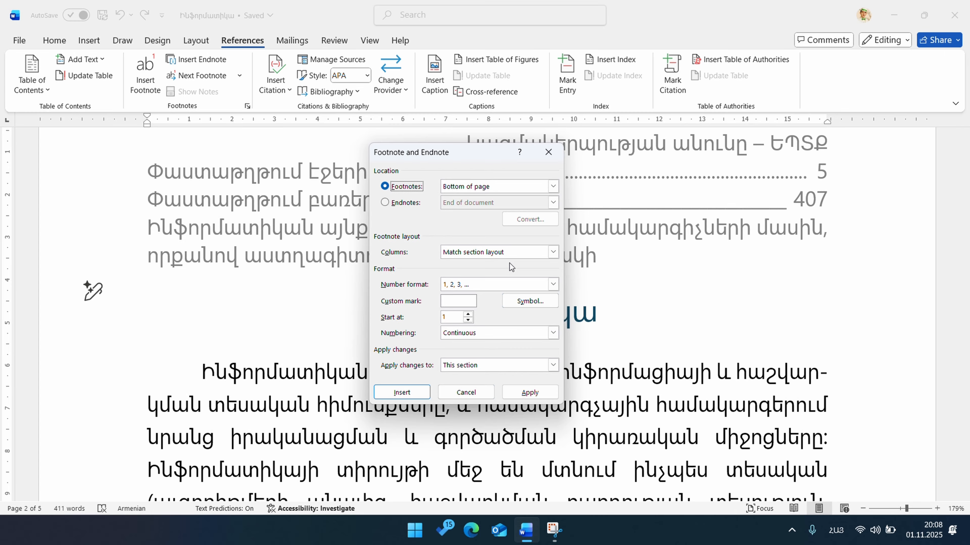
# Examine the column layout and number format choices for footnotes, keeping Match section layout and 1, 2, 3.
pyautogui.click(551, 255)
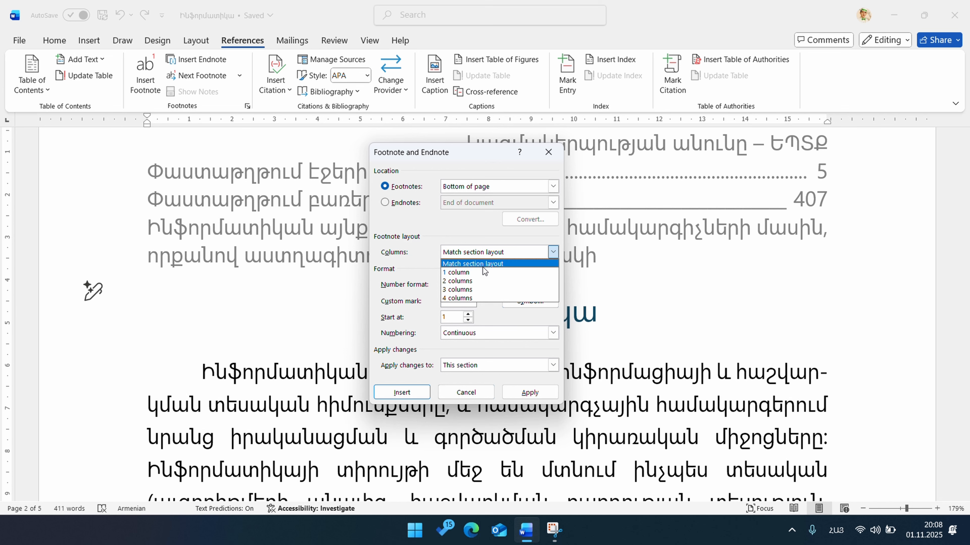
pyautogui.click(553, 262)
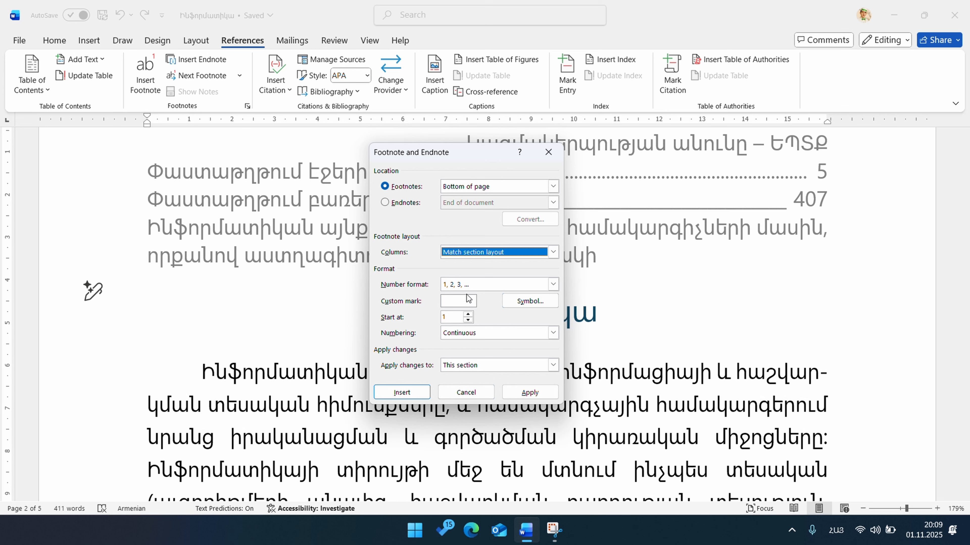
pyautogui.click(553, 284)
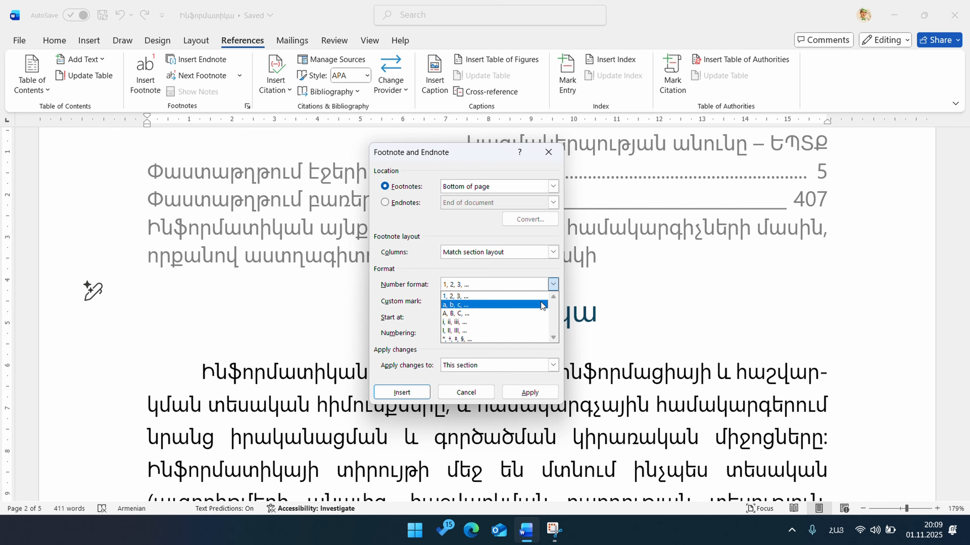
pyautogui.click(556, 285)
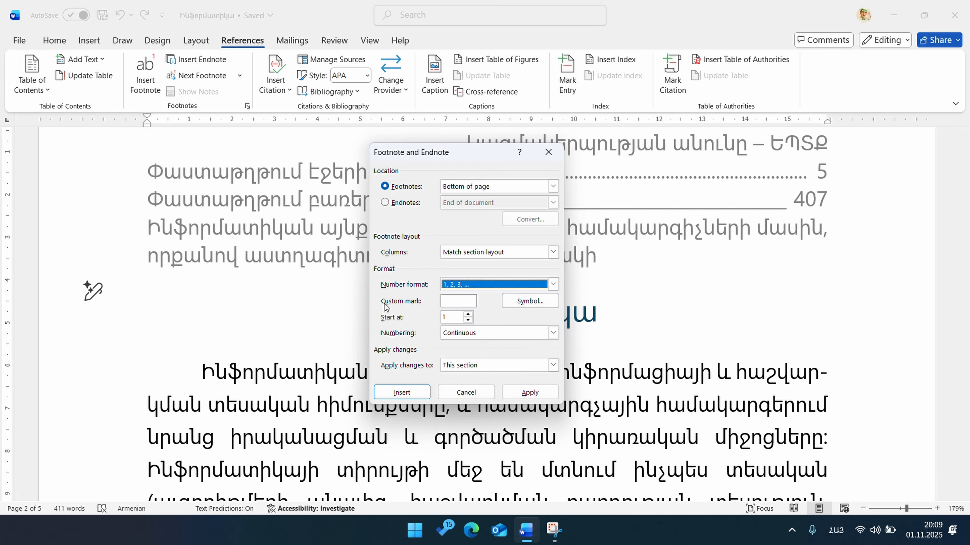
# Examine the custom mark setting and the symbols offered for it, leaving the symbol chooser without picking one.
pyautogui.click(453, 305)
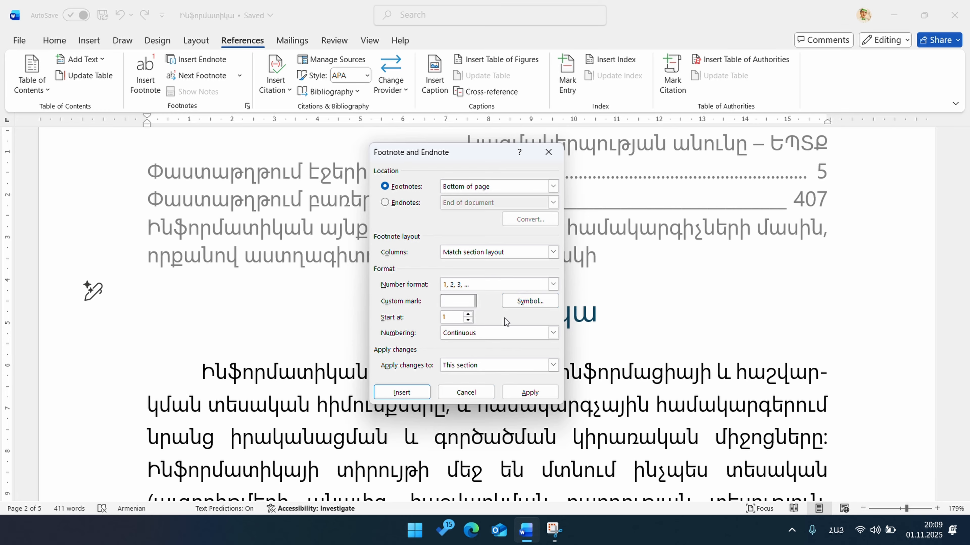
pyautogui.click(533, 303)
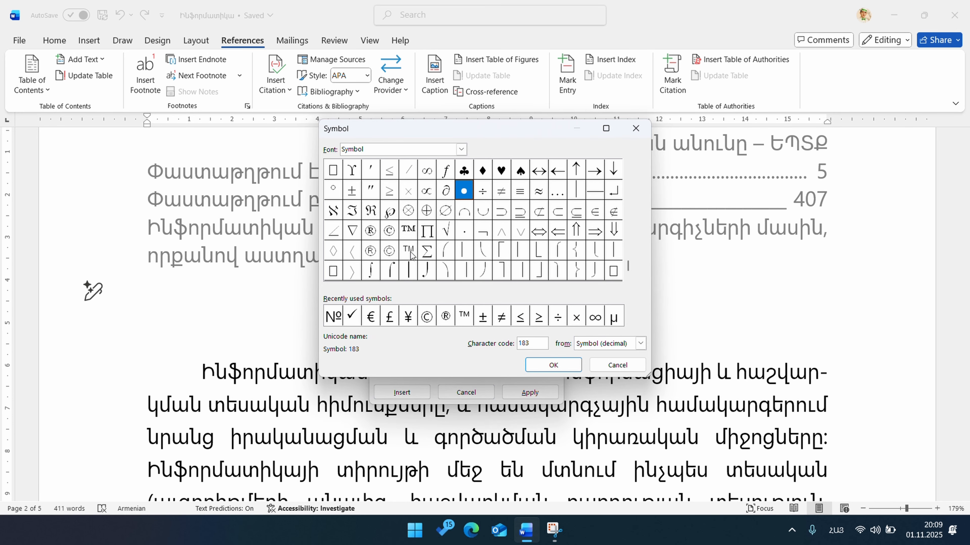
pyautogui.click(618, 366)
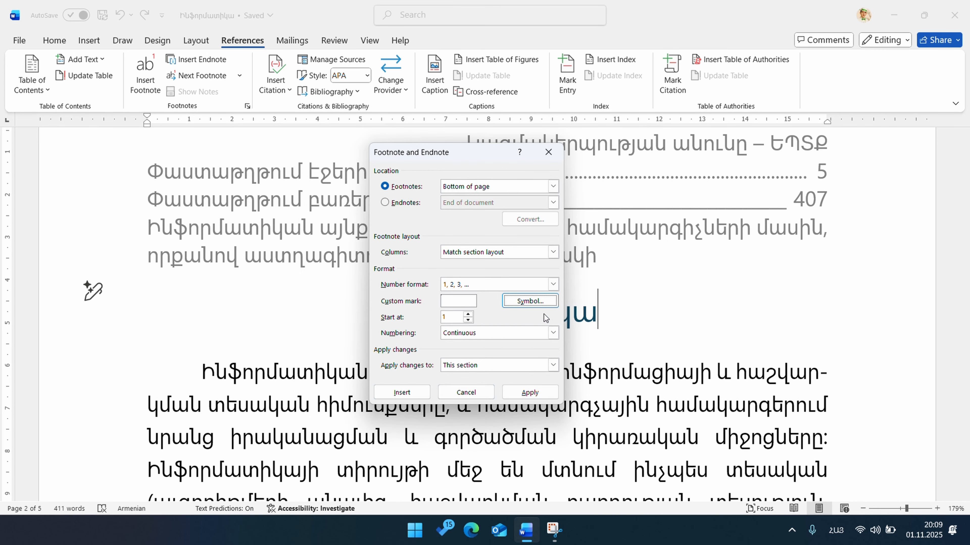
pyautogui.click(530, 302)
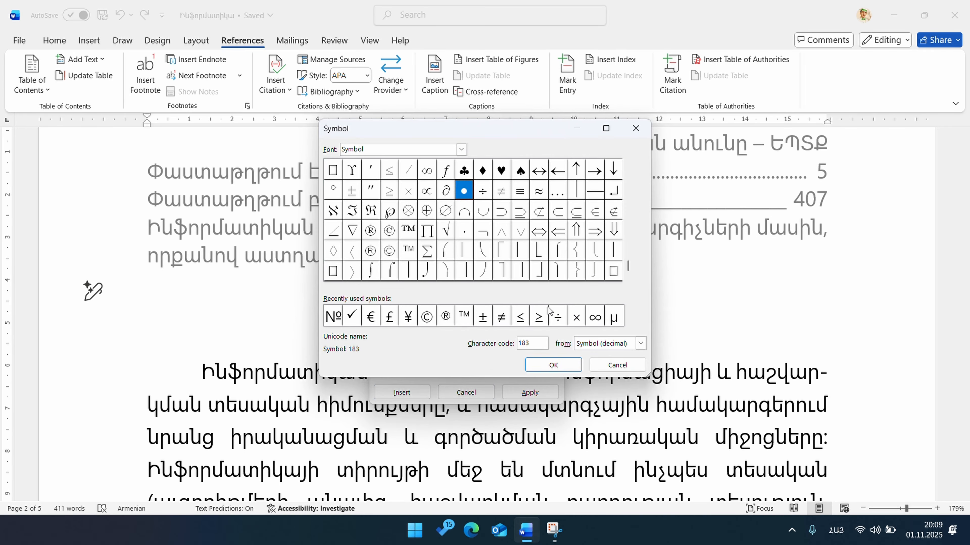
pyautogui.moveTo(442, 138); pyautogui.dragTo(370, 187)
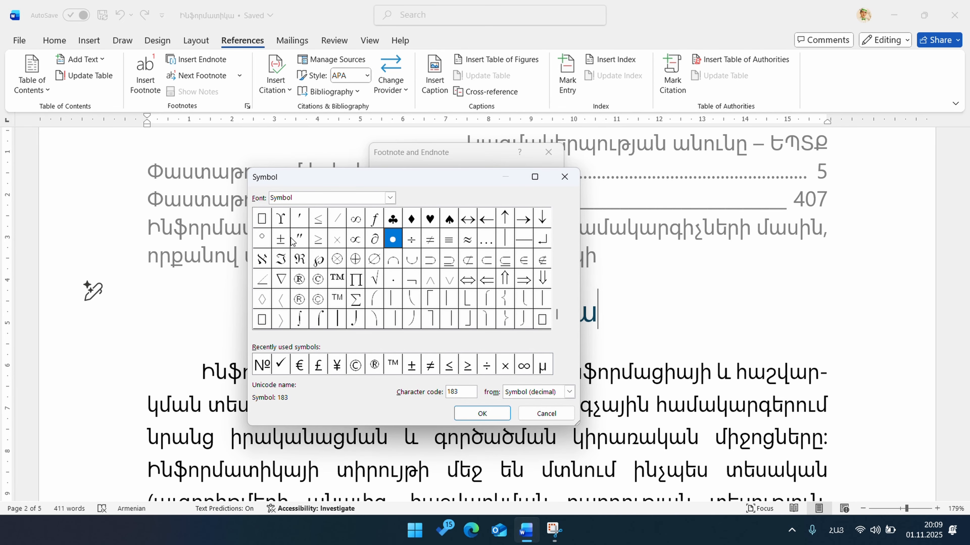
pyautogui.click(552, 416)
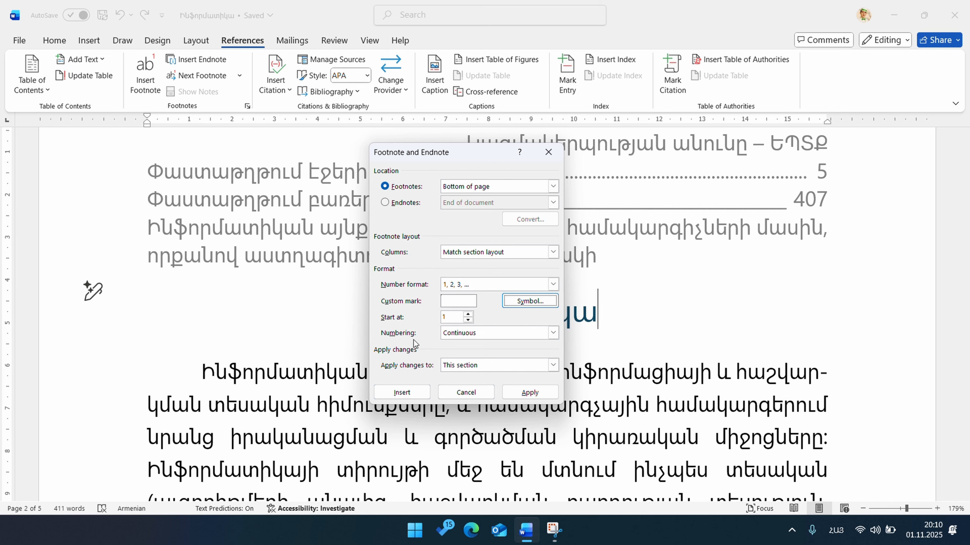
# Examine the numbering choices and the scope for applying changes, keeping Continuous numbering and This section.
pyautogui.click(554, 333)
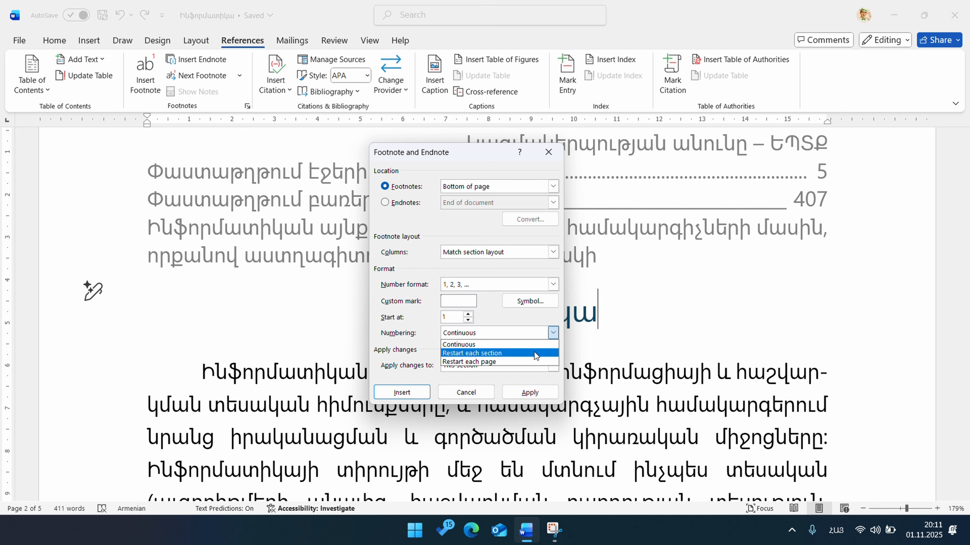
pyautogui.click(555, 334)
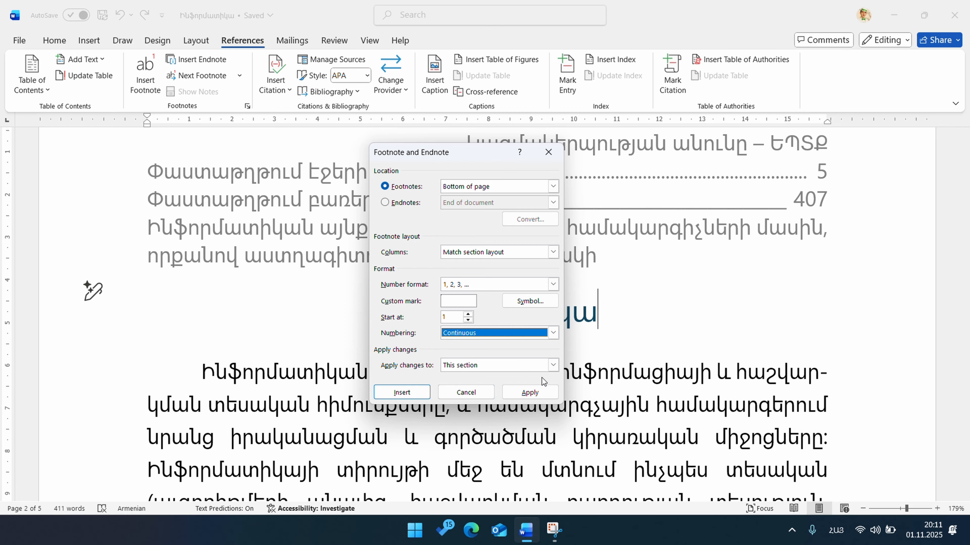
pyautogui.click(552, 366)
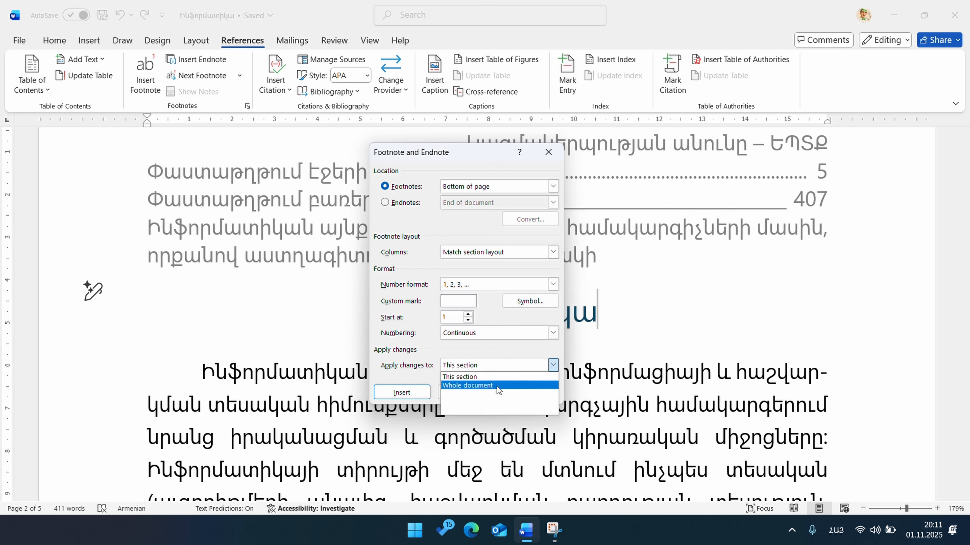
pyautogui.click(536, 377)
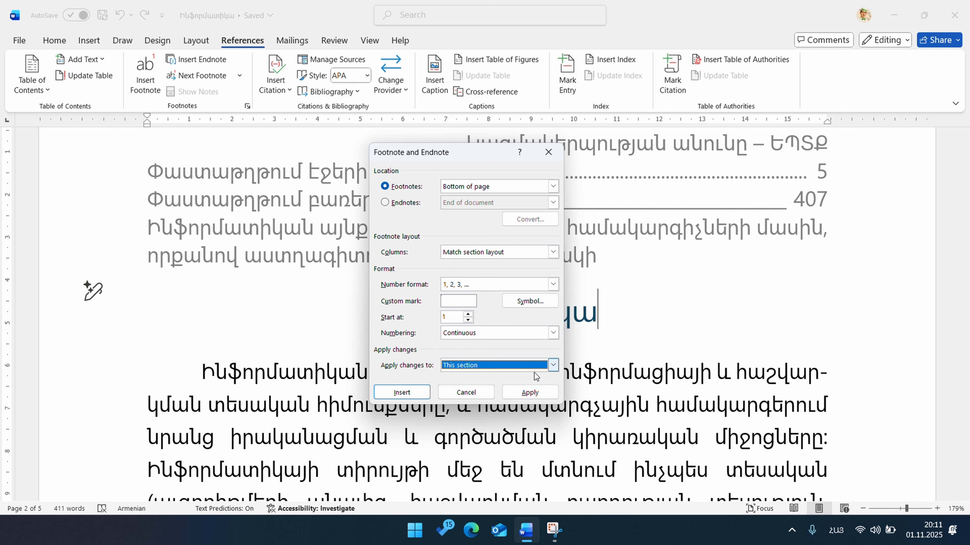
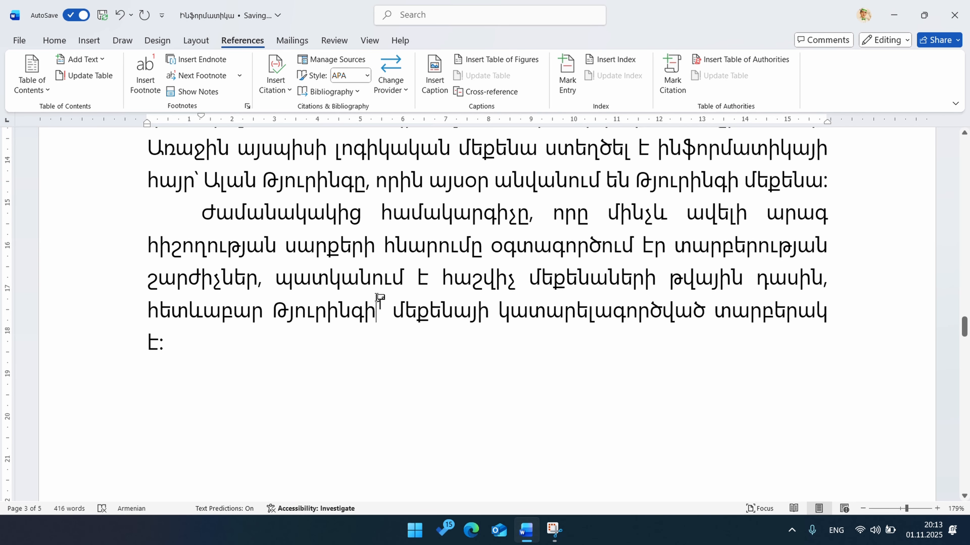
# Examine the footnote reference in page 3's last paragraph and the matching note text at the foot of the page.
pyautogui.moveTo(376, 302); pyautogui.dragTo(384, 302)
pyautogui.click(389, 332)
pyautogui.scroll(-5, 389, 335)
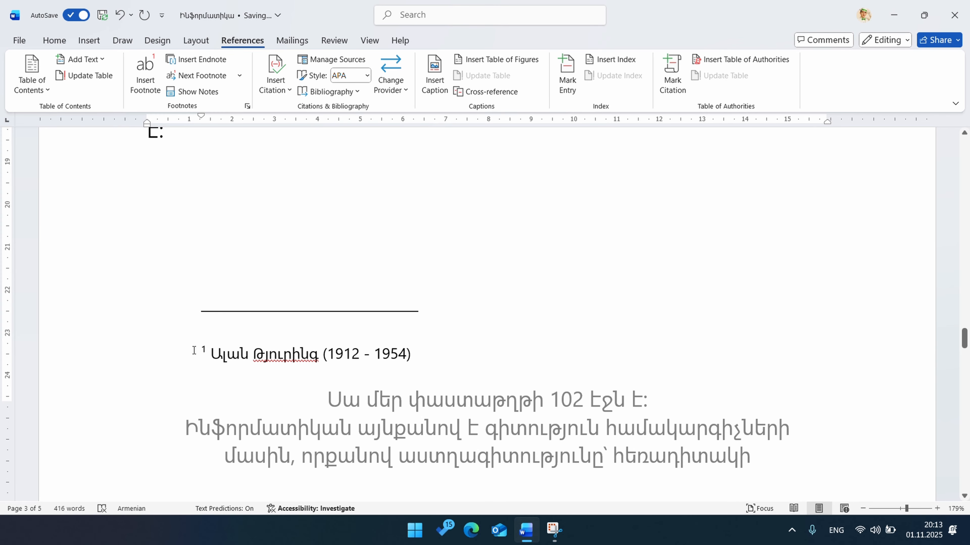
pyautogui.moveTo(194, 350); pyautogui.dragTo(445, 350)
pyautogui.click(397, 301)
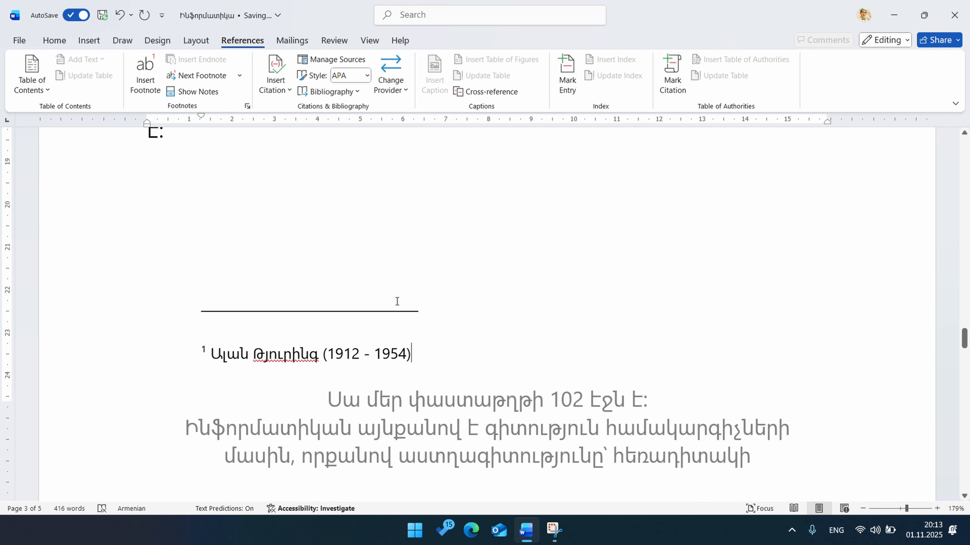
pyautogui.scroll(3, 397, 300)
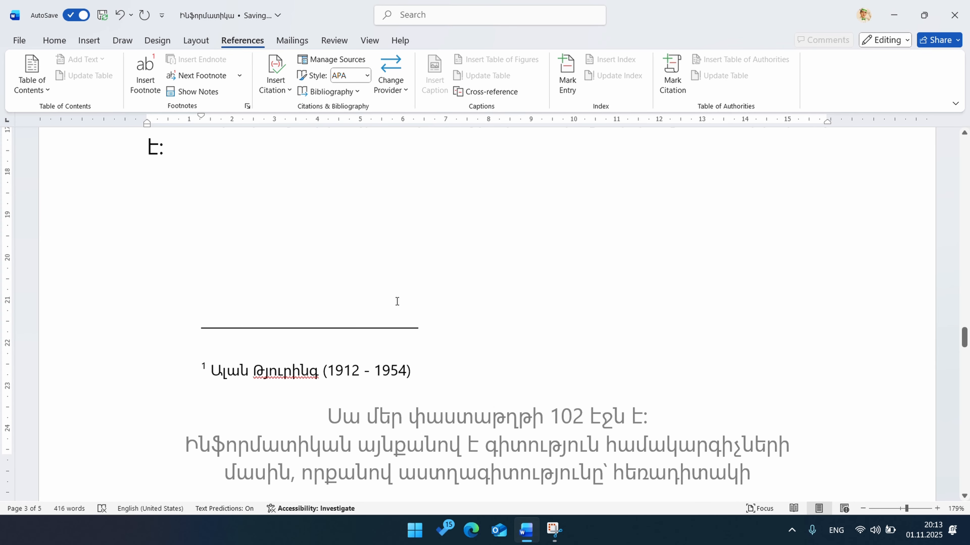
# Convert all footnotes in the document to endnotes placed at the end of the document.
pyautogui.click(248, 107)
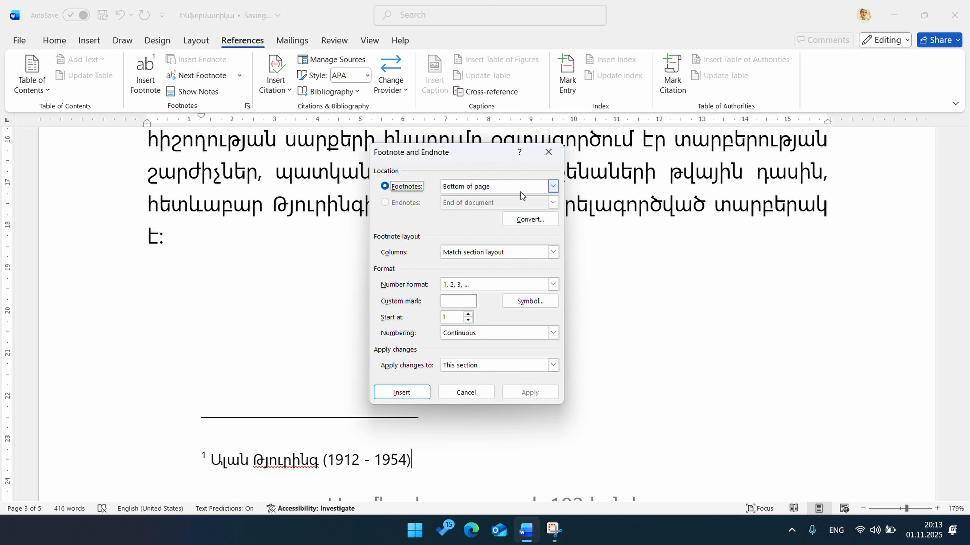
pyautogui.click(466, 392)
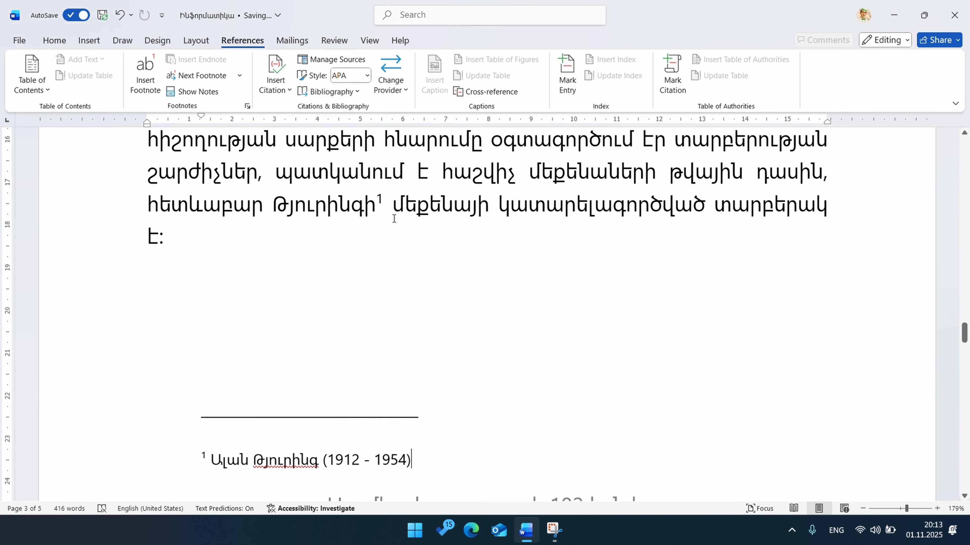
pyautogui.click(247, 106)
pyautogui.click(405, 203)
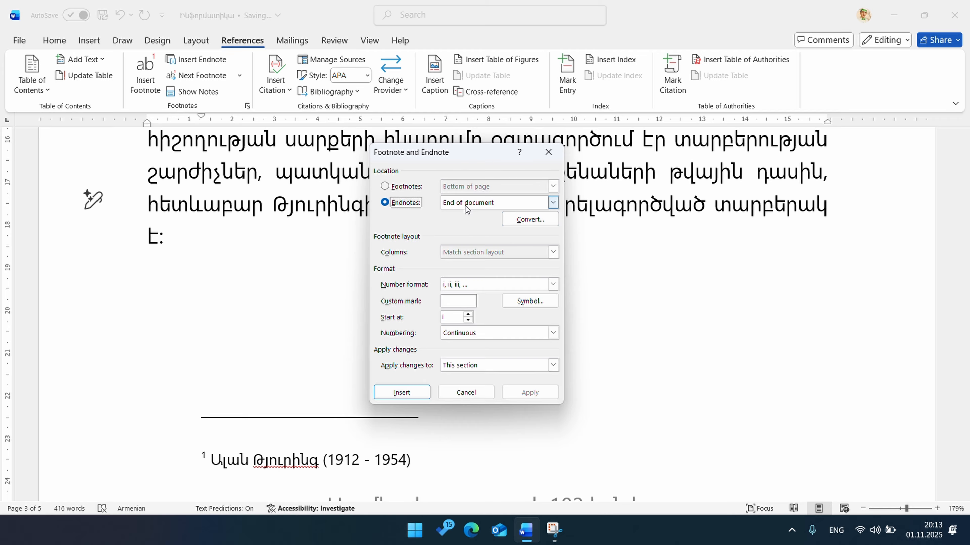
pyautogui.click(531, 219)
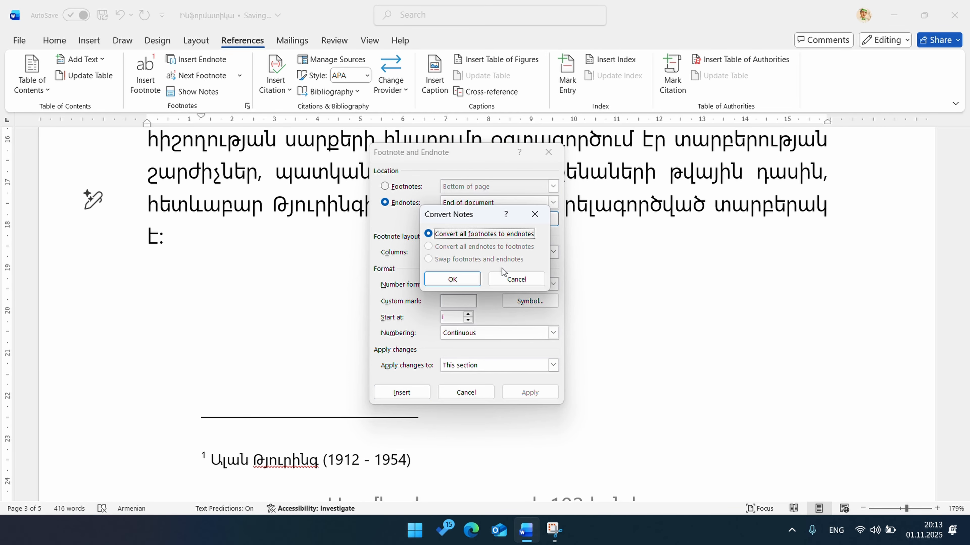
pyautogui.click(460, 277)
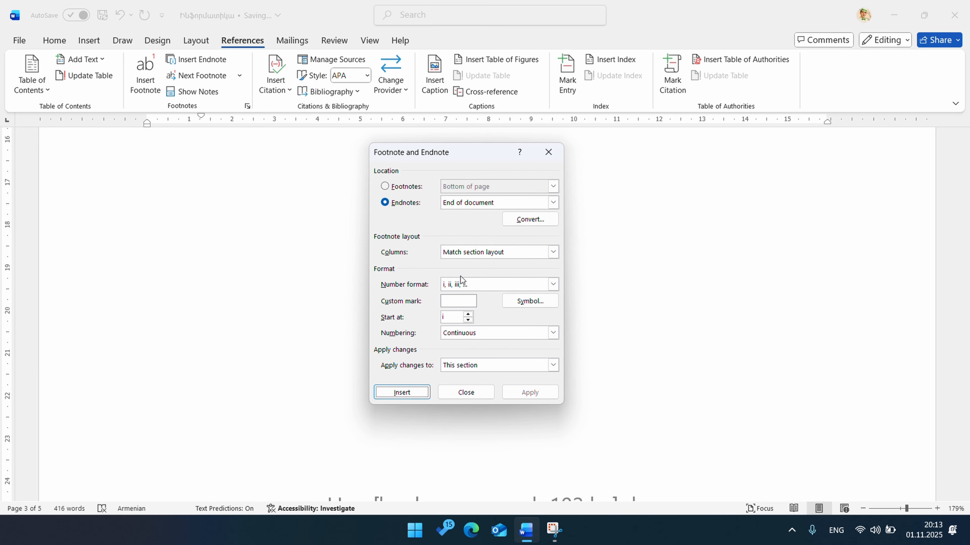
pyautogui.click(489, 393)
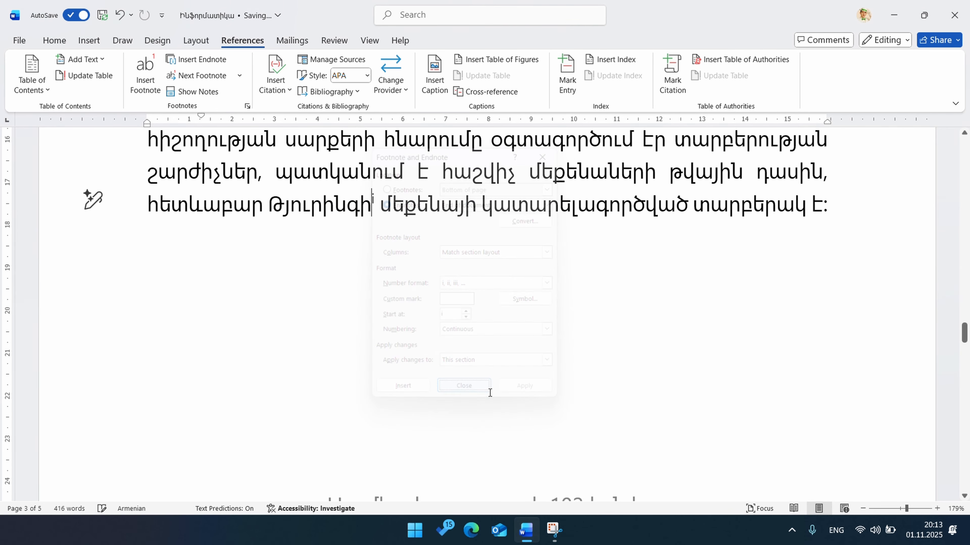
# Go to the end of the document and check the converted endnote below the last paragraph.
pyautogui.scroll(-8, 402, 300)
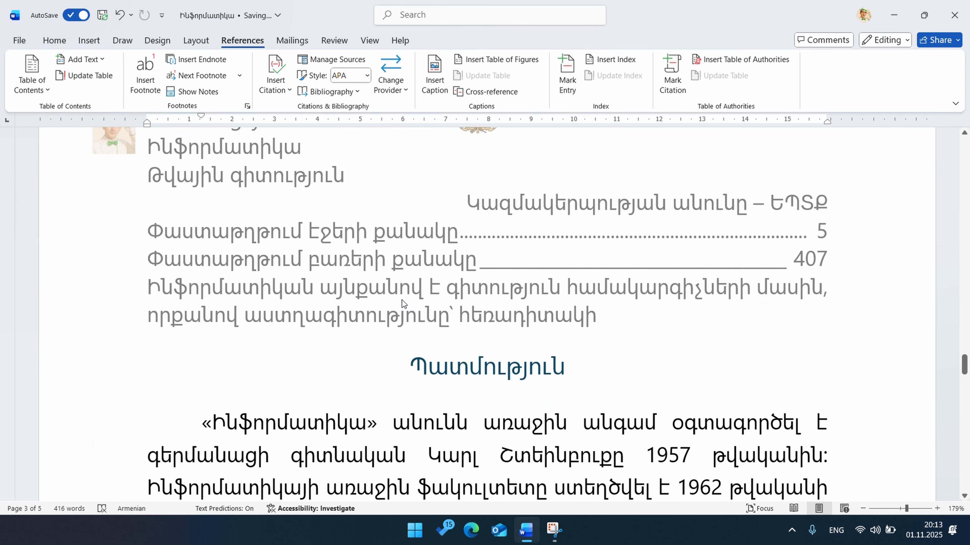
pyautogui.scroll(-15, 402, 300)
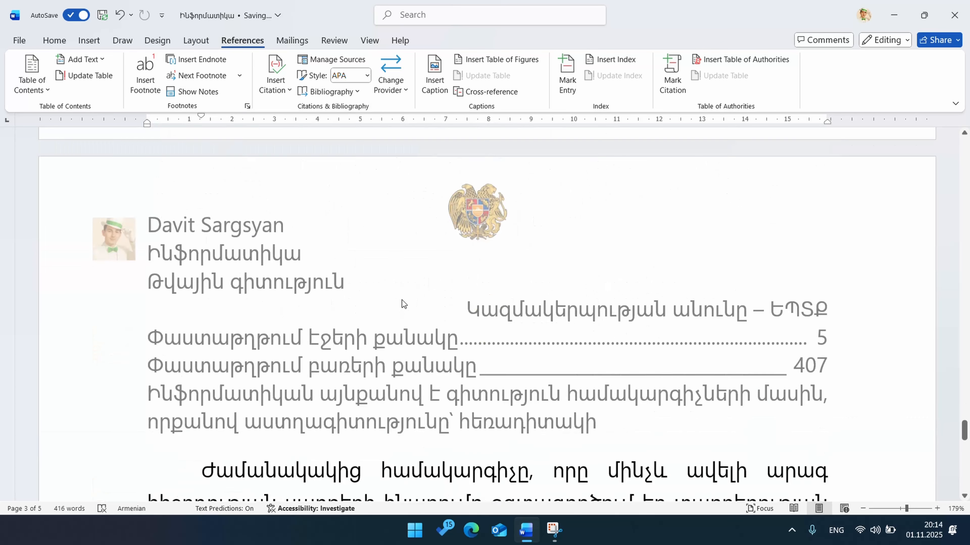
pyautogui.scroll(-8, 401, 300)
pyautogui.scroll(3, 400, 304)
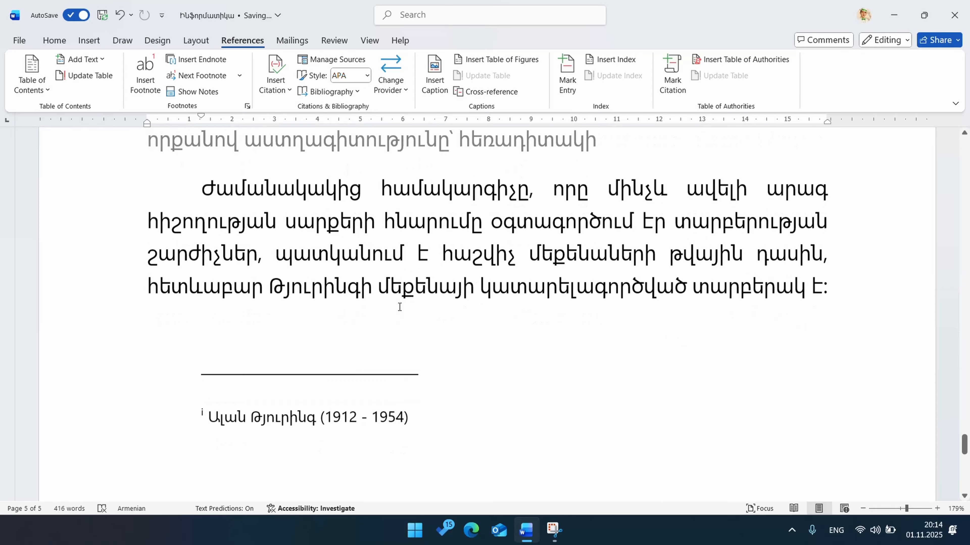
# Convert all endnotes in the document back to footnotes and check the note at the foot of page 3.
pyautogui.scroll(-1, 399, 307)
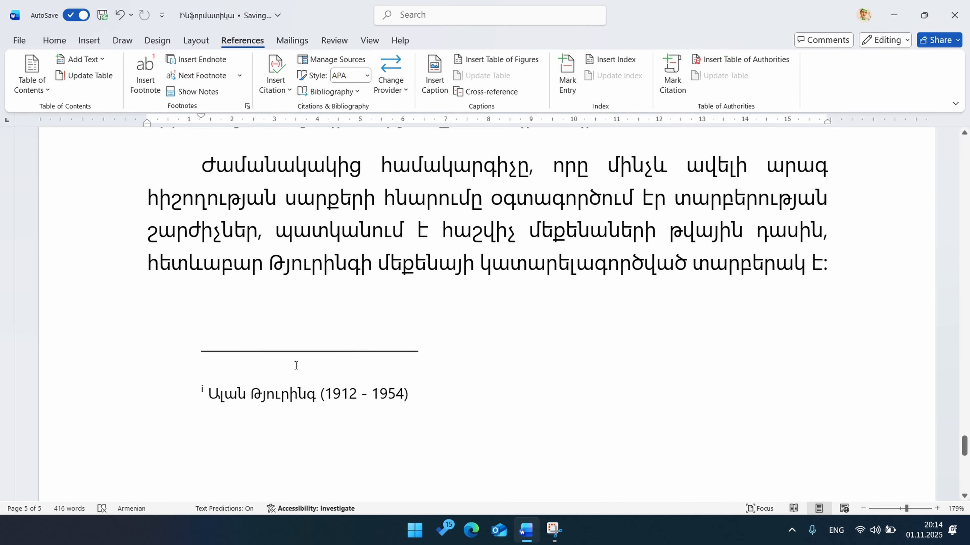
pyautogui.scroll(-10, 378, 380)
pyautogui.scroll(18, 397, 382)
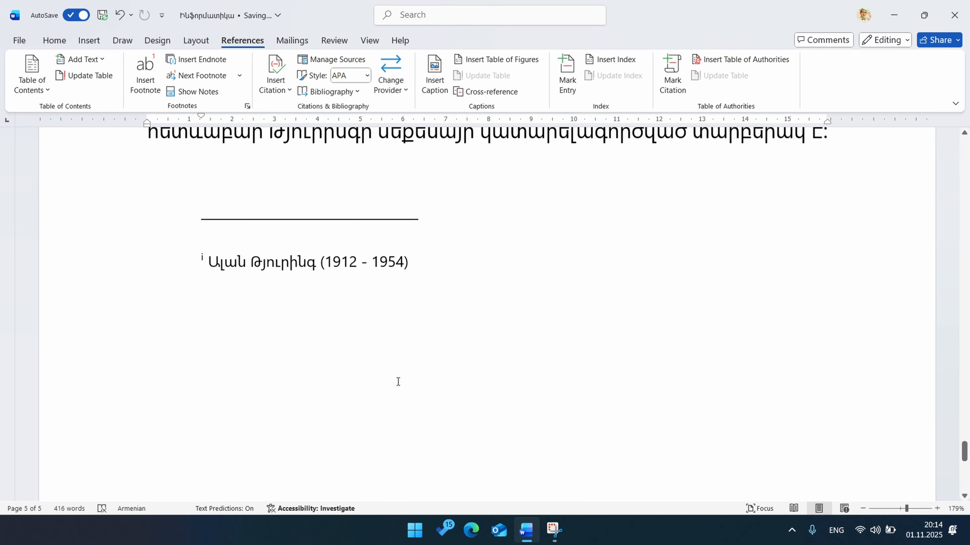
pyautogui.scroll(15, 397, 382)
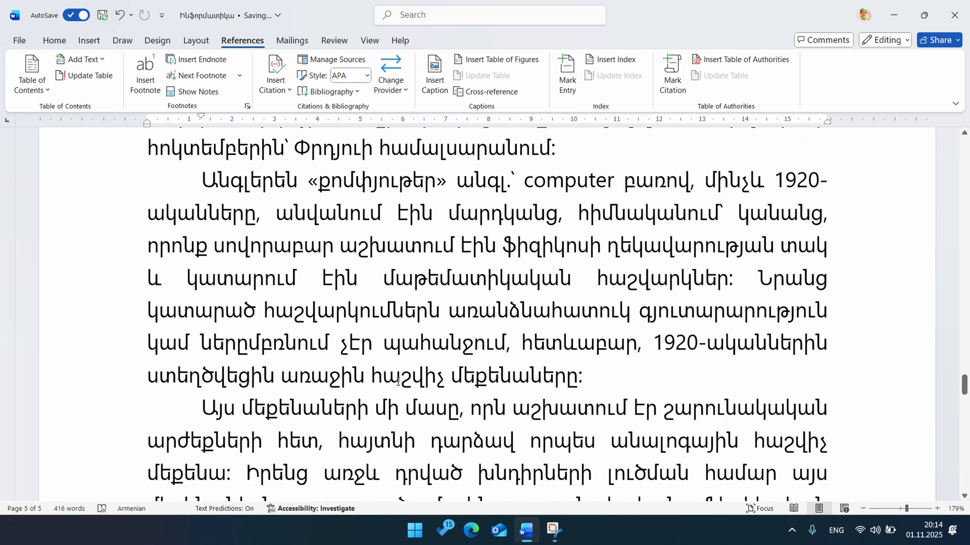
pyautogui.scroll(15, 397, 382)
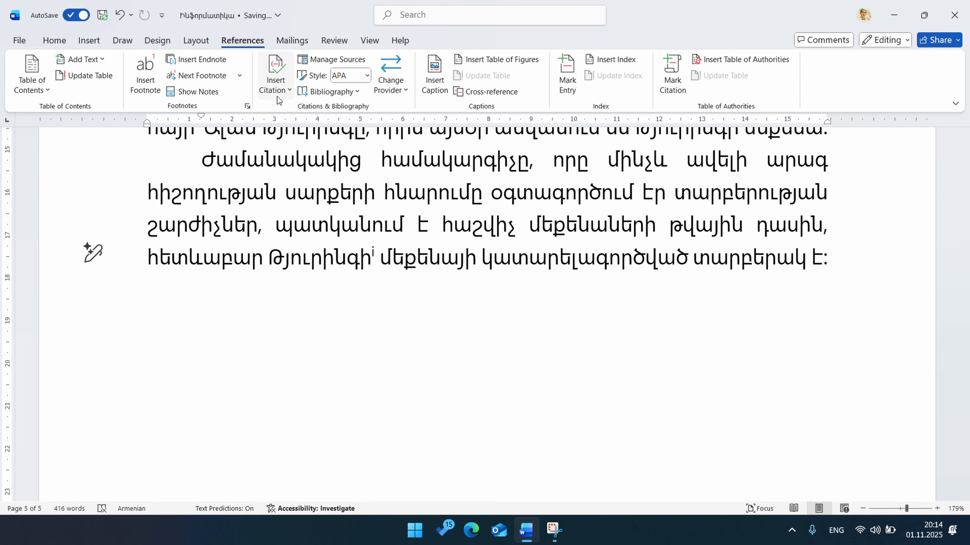
pyautogui.click(248, 107)
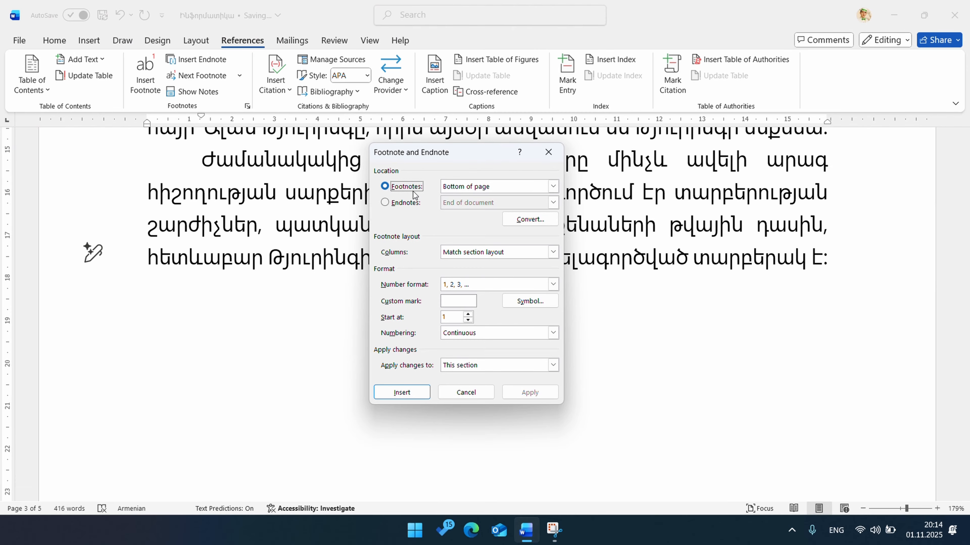
pyautogui.click(534, 219)
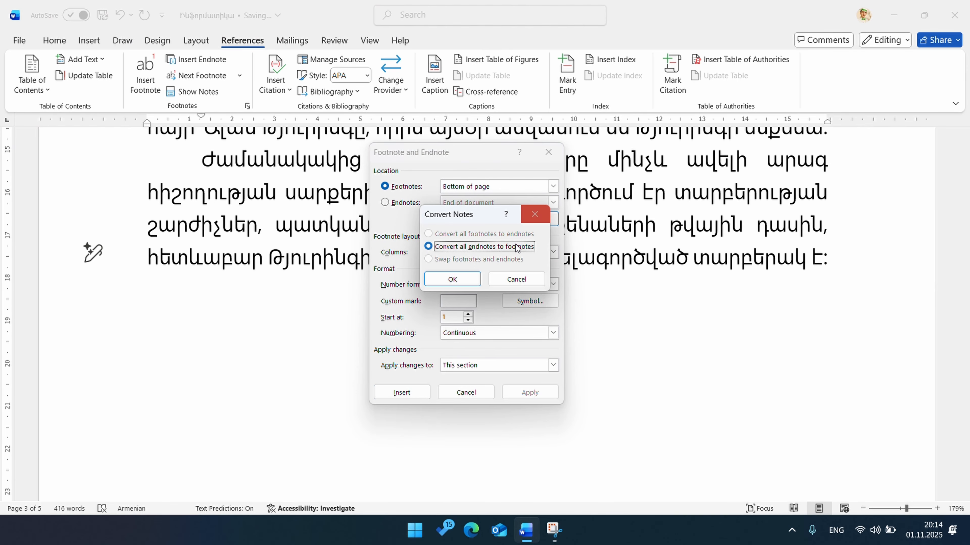
pyautogui.click(462, 279)
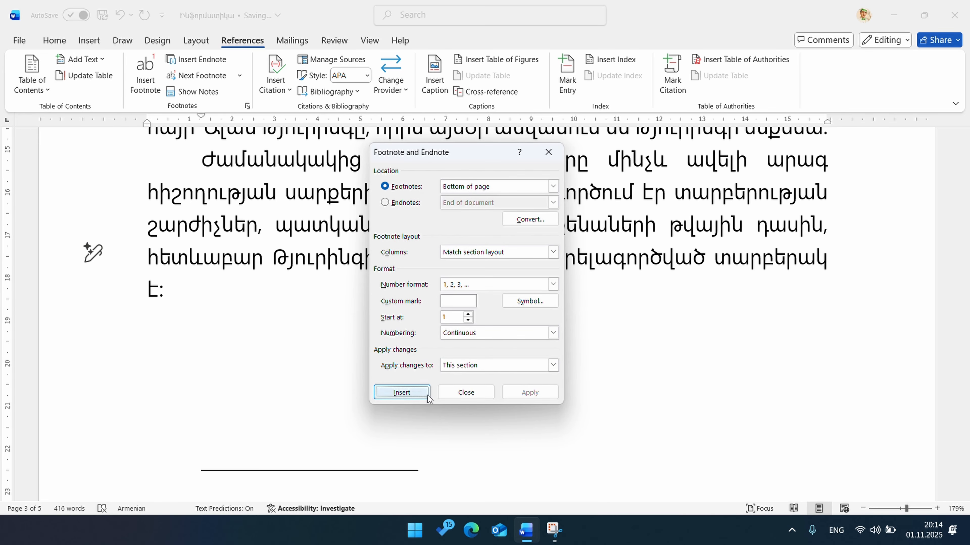
pyautogui.click(465, 392)
pyautogui.scroll(-5, 360, 356)
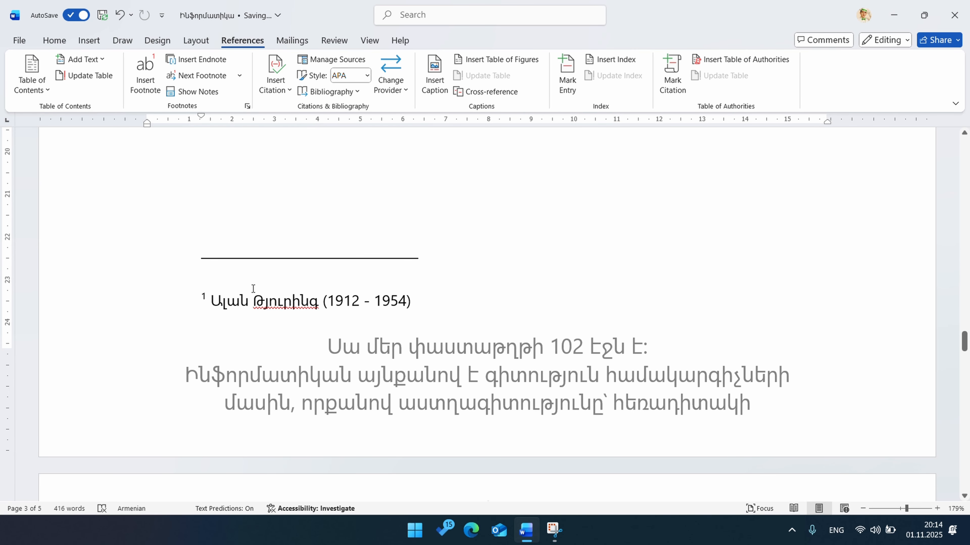
pyautogui.scroll(5, 431, 274)
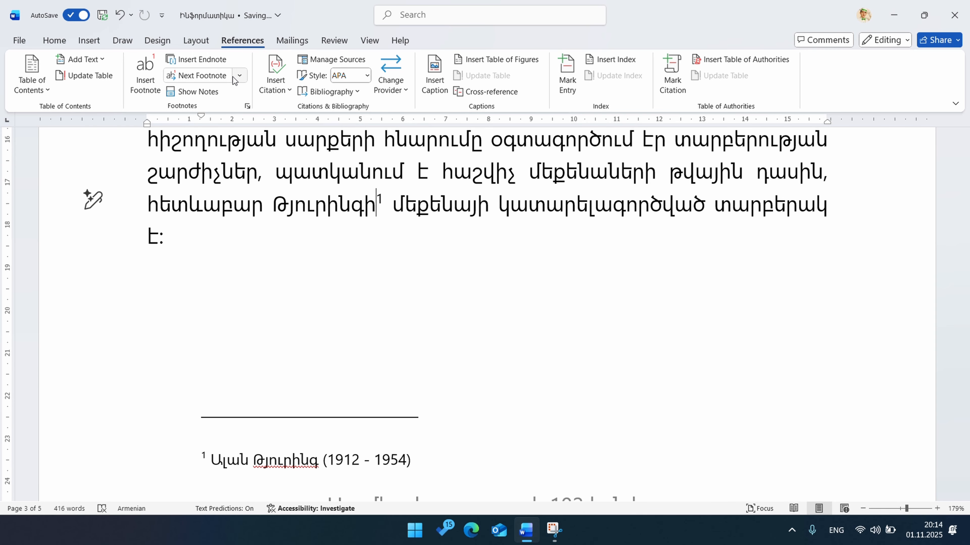
# Change the footnote number format to the *, †, ‡, § symbols and apply it to this section.
pyautogui.click(247, 107)
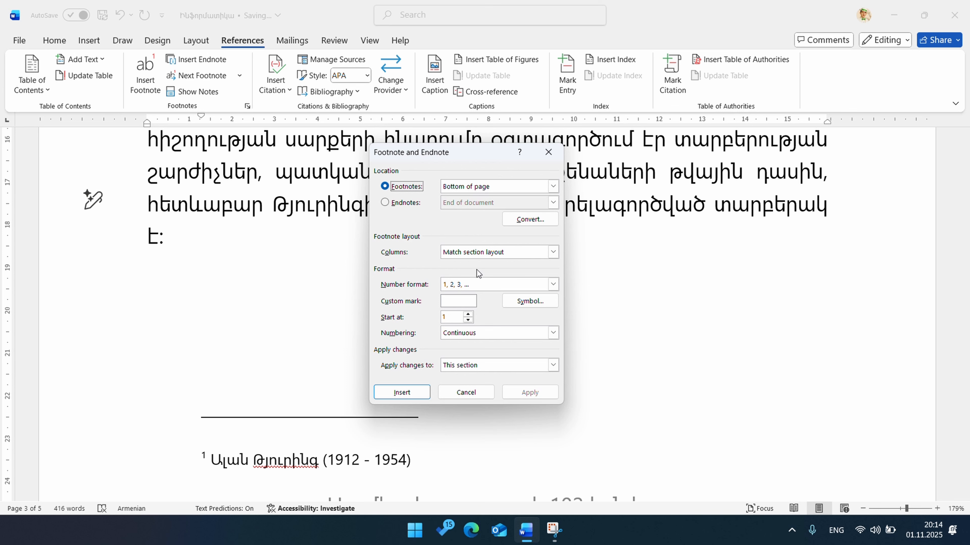
pyautogui.click(553, 284)
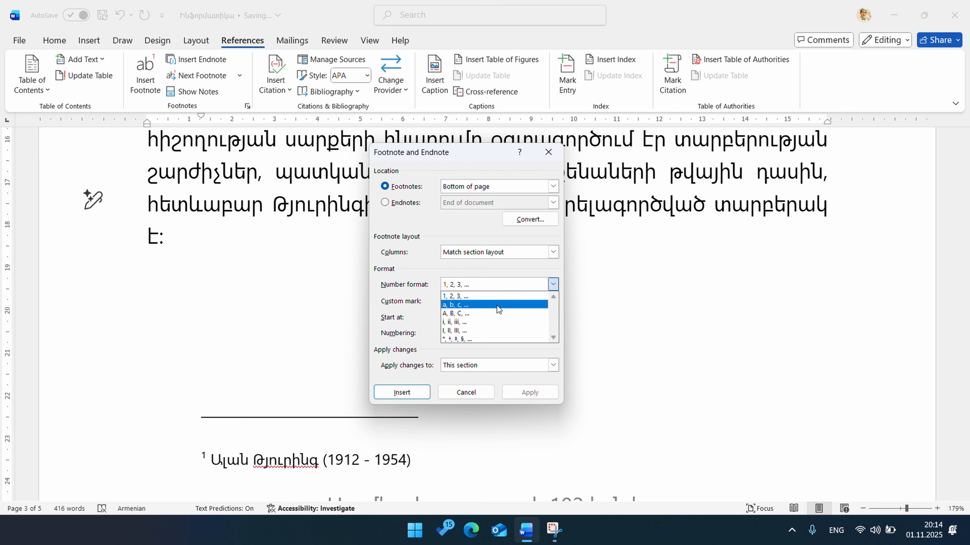
pyautogui.click(479, 339)
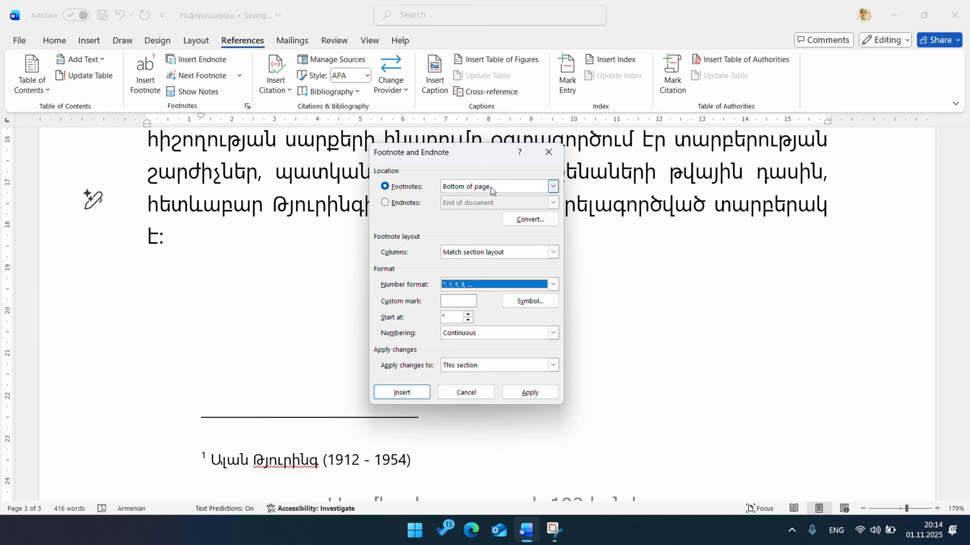
pyautogui.moveTo(473, 156); pyautogui.dragTo(601, 197)
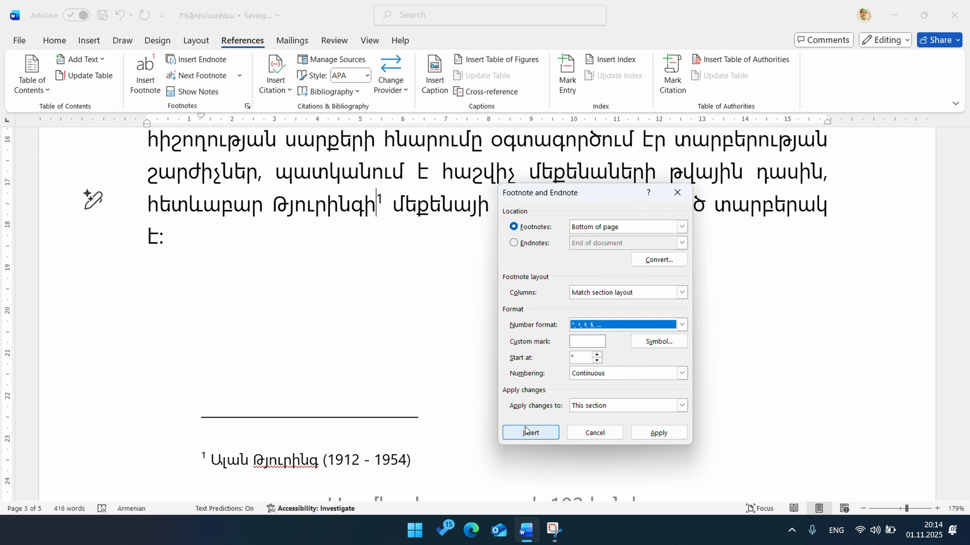
pyautogui.click(670, 433)
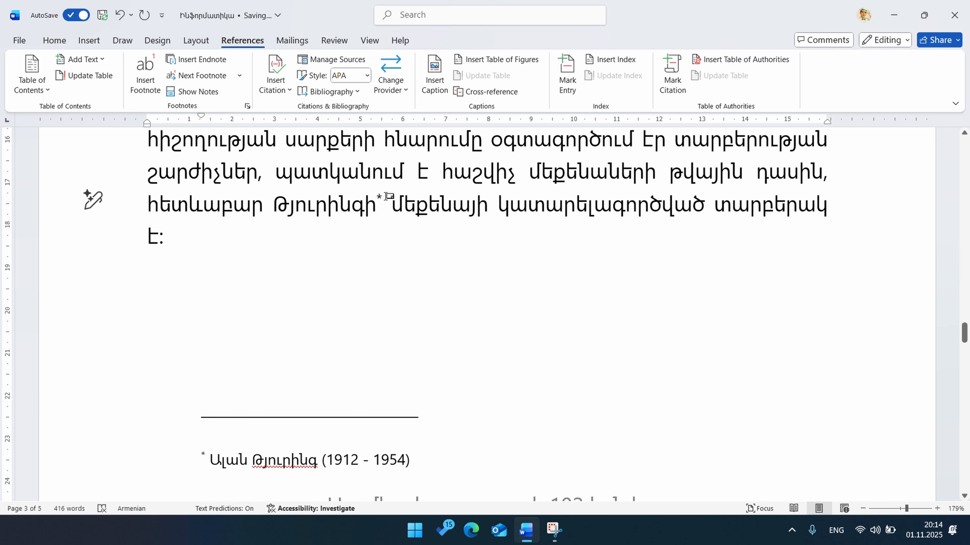
# Examine the footnote reference mark in page 3's last paragraph and the matching mark and note text at the foot of the page.
pyautogui.moveTo(384, 197); pyautogui.dragTo(377, 194)
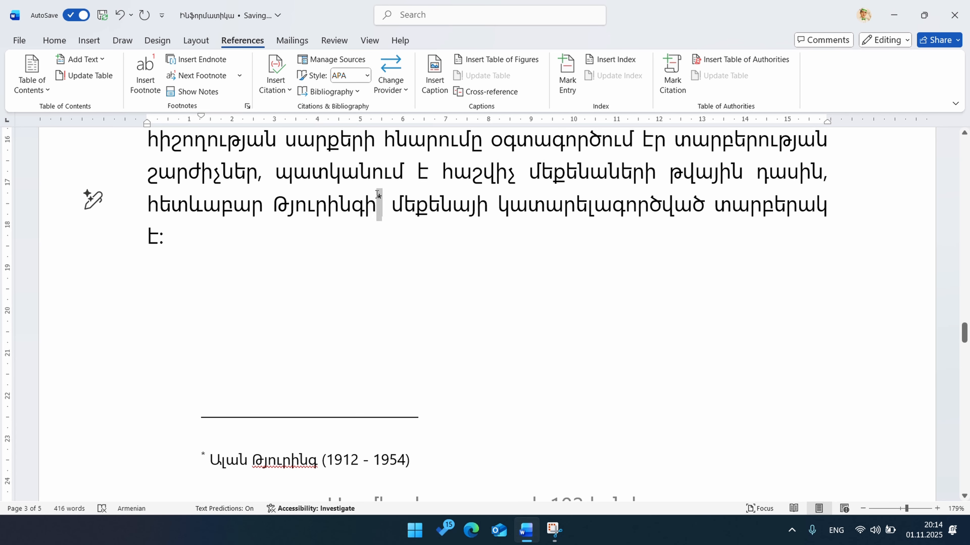
pyautogui.click(407, 276)
pyautogui.click(200, 457)
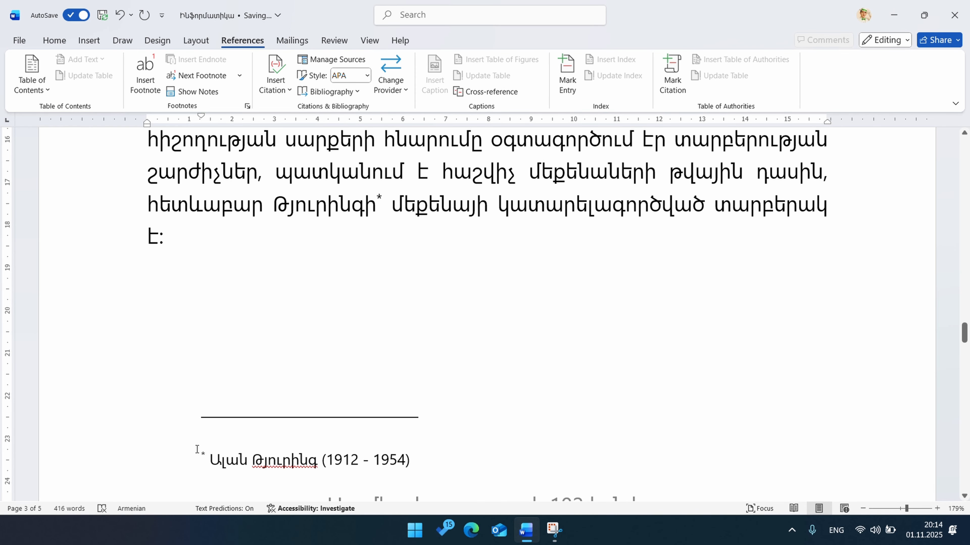
pyautogui.moveTo(197, 450); pyautogui.dragTo(417, 461)
pyautogui.click(283, 476)
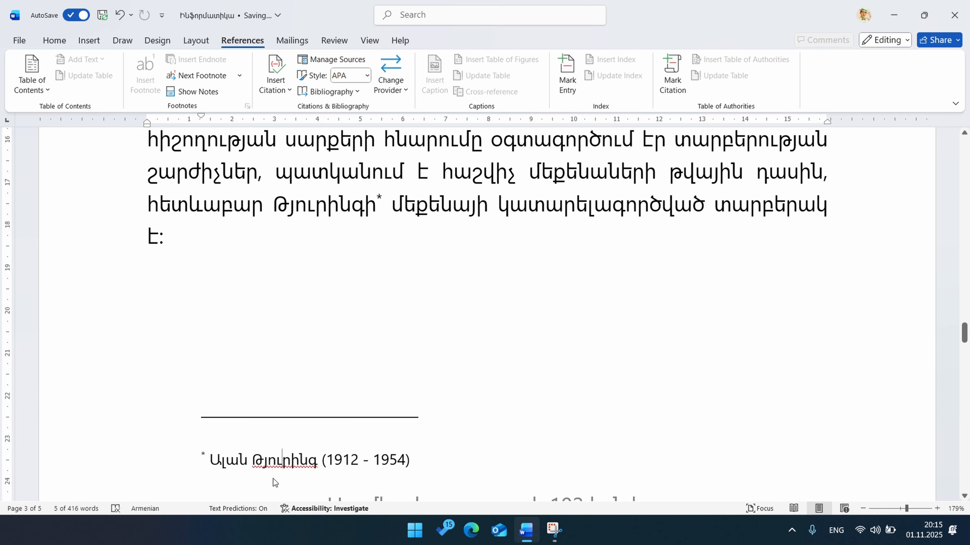
pyautogui.rightClick(280, 460)
pyautogui.click(201, 455)
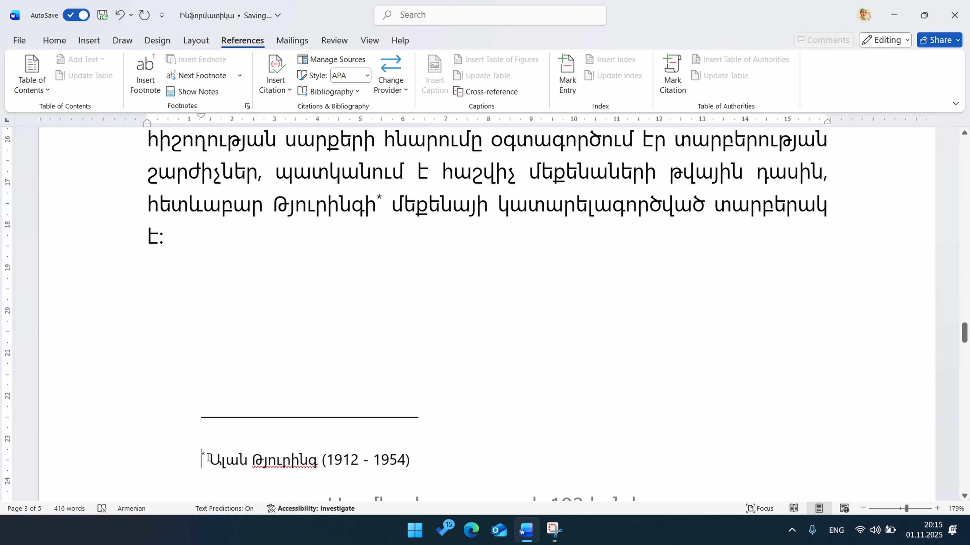
pyautogui.click(209, 457)
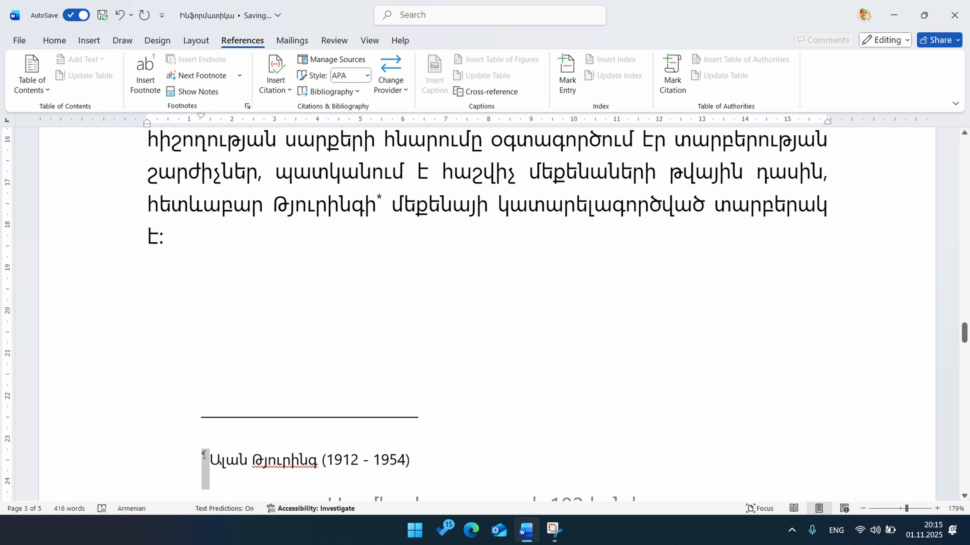
pyautogui.click(461, 451)
pyautogui.scroll(5, 452, 445)
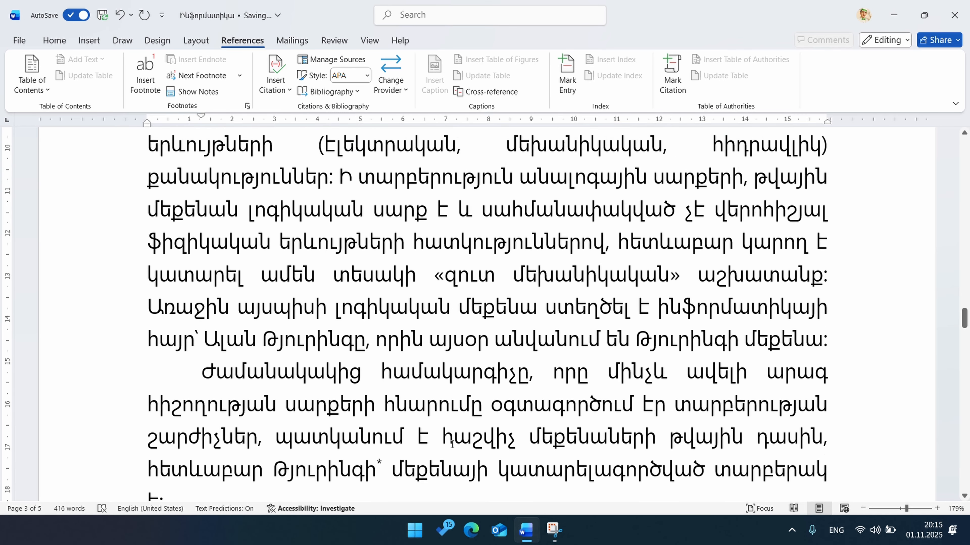
pyautogui.scroll(-5, 452, 445)
pyautogui.scroll(2, 452, 445)
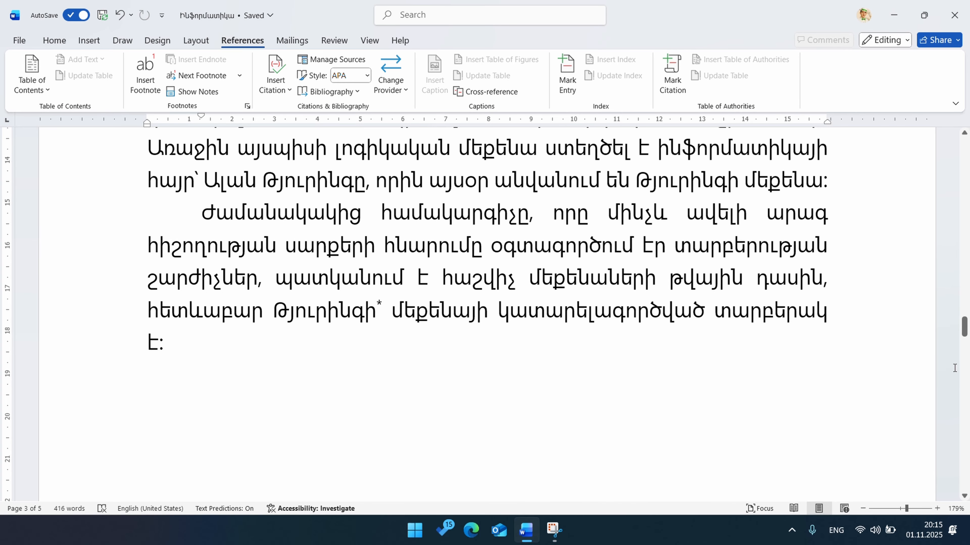
# Return to the heading on page 2 and save a PDF copy of the document as Ինֆորմատիկա in the OneDrive Desktop folder.
pyautogui.moveTo(965, 328); pyautogui.dragTo(967, 225)
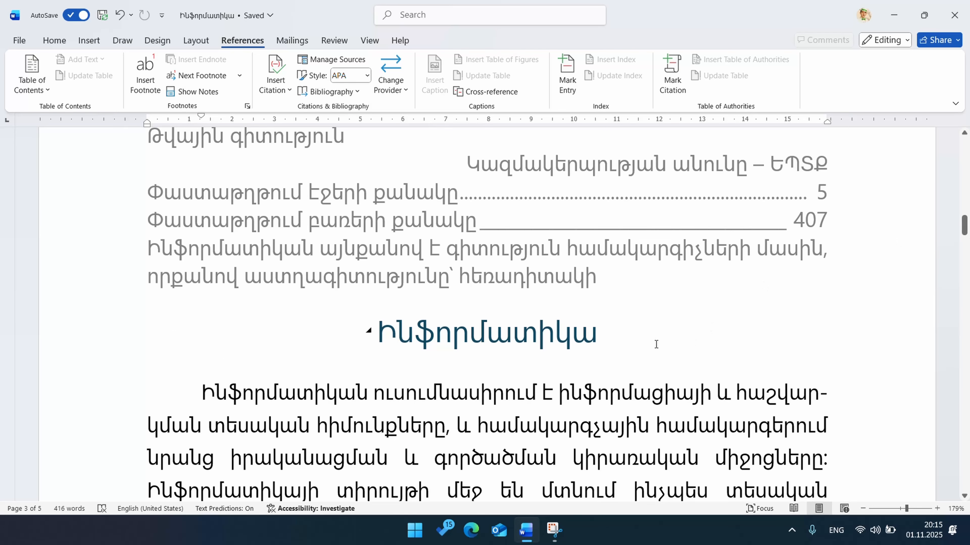
pyautogui.click(626, 343)
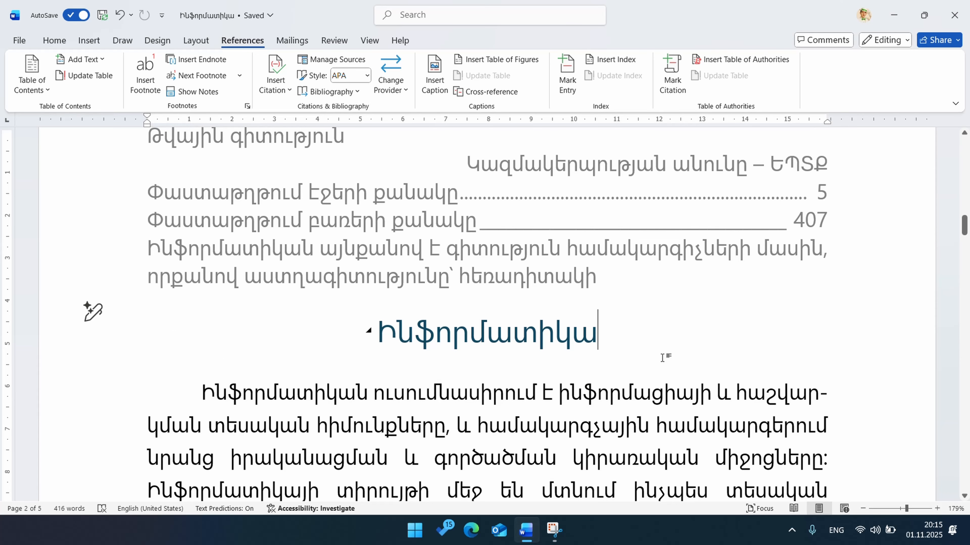
pyautogui.click(20, 41)
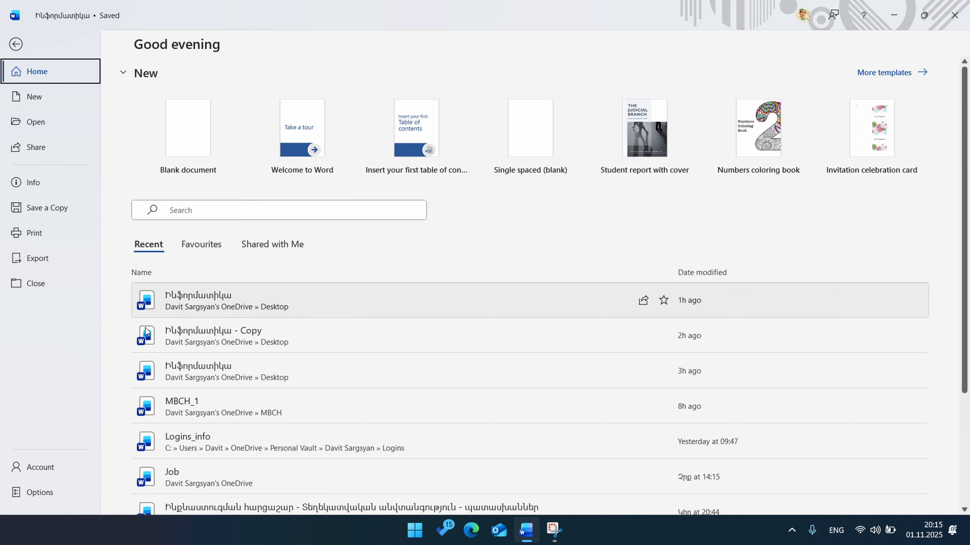
pyautogui.click(45, 209)
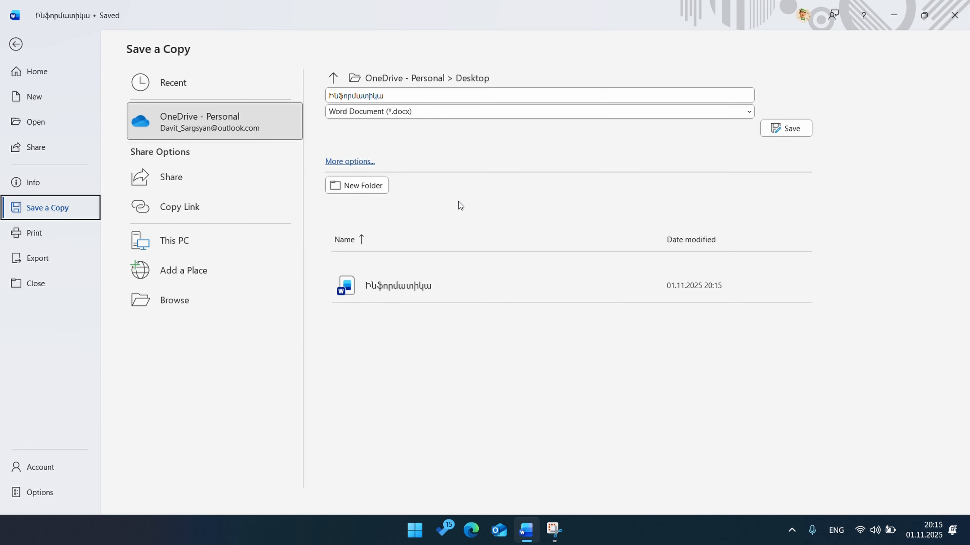
pyautogui.click(427, 115)
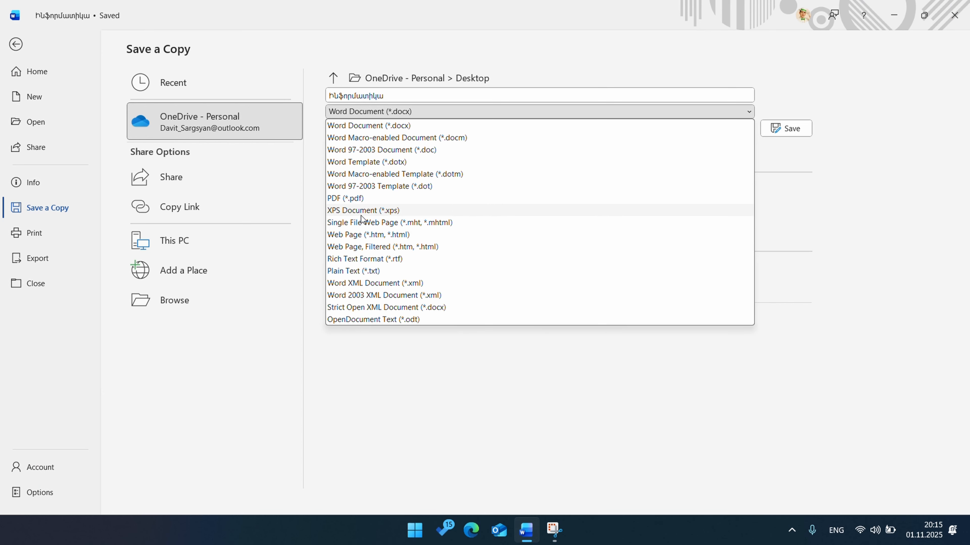
pyautogui.click(367, 198)
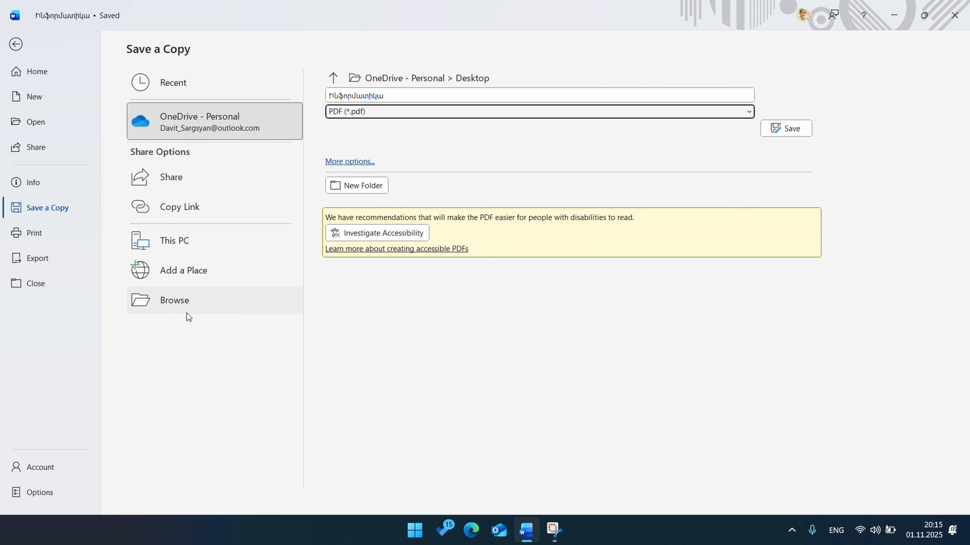
pyautogui.click(180, 309)
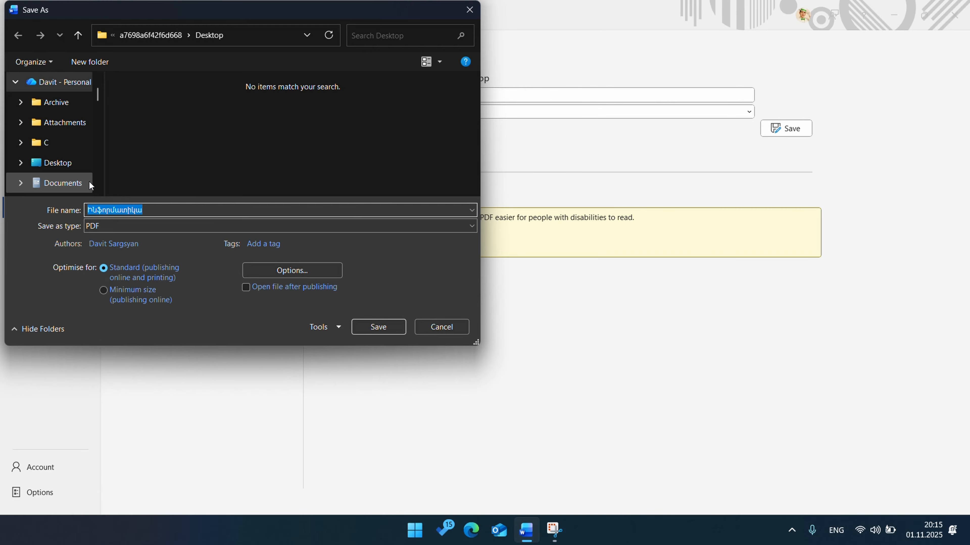
pyautogui.click(57, 165)
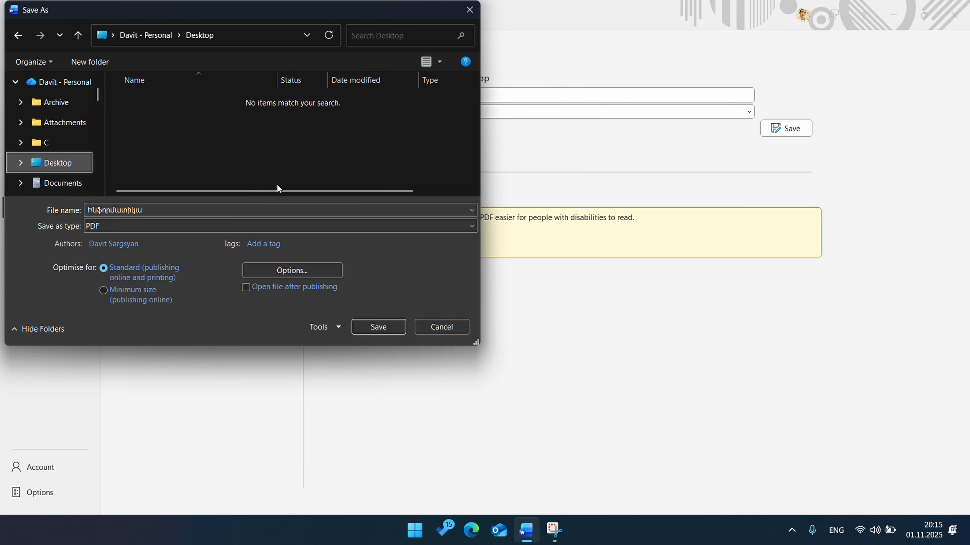
pyautogui.click(387, 327)
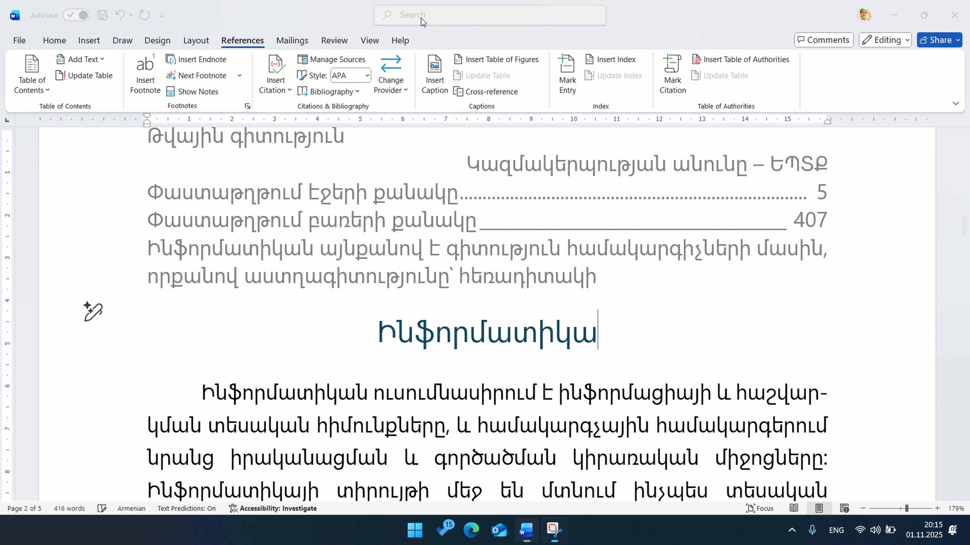
# Switch to the Windows desktop and place the Ինֆորմատիկա PDF file beside the Word document.
pyautogui.click(904, 19)
pyautogui.moveTo(21, 24); pyautogui.dragTo(533, 204)
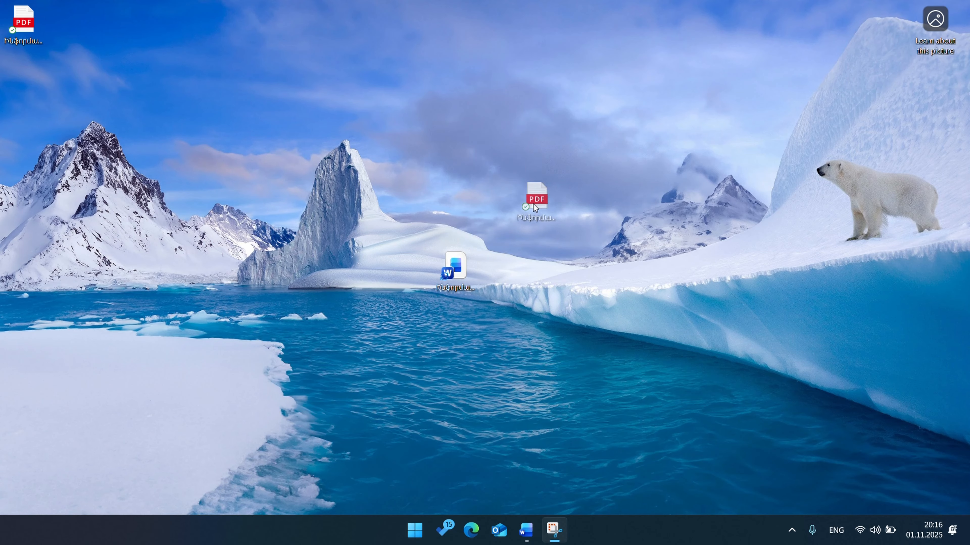
pyautogui.moveTo(510, 272); pyautogui.dragTo(512, 276)
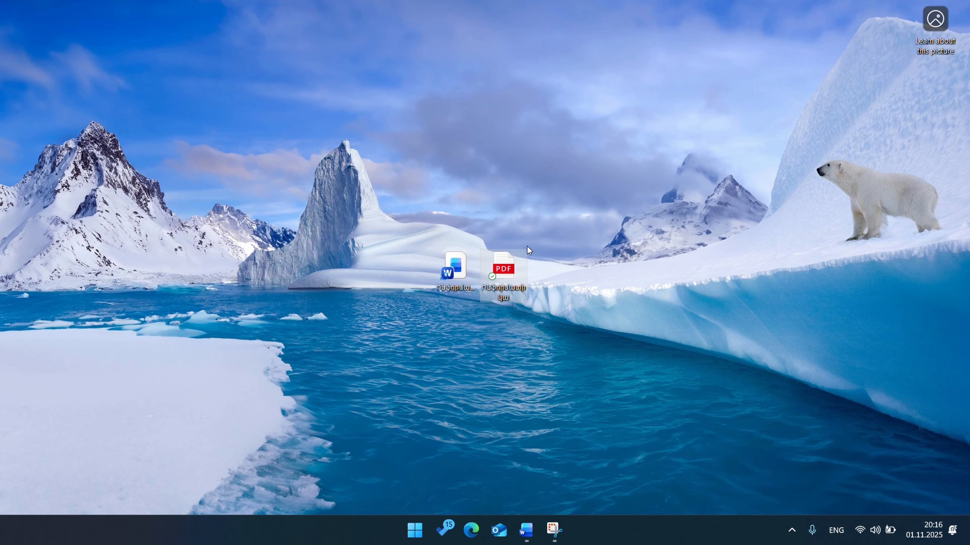
# Open the Ինֆորմատիկա PDF from the desktop in Edge and review its cover page and the header on page 2.
pyautogui.doubleClick(510, 272)
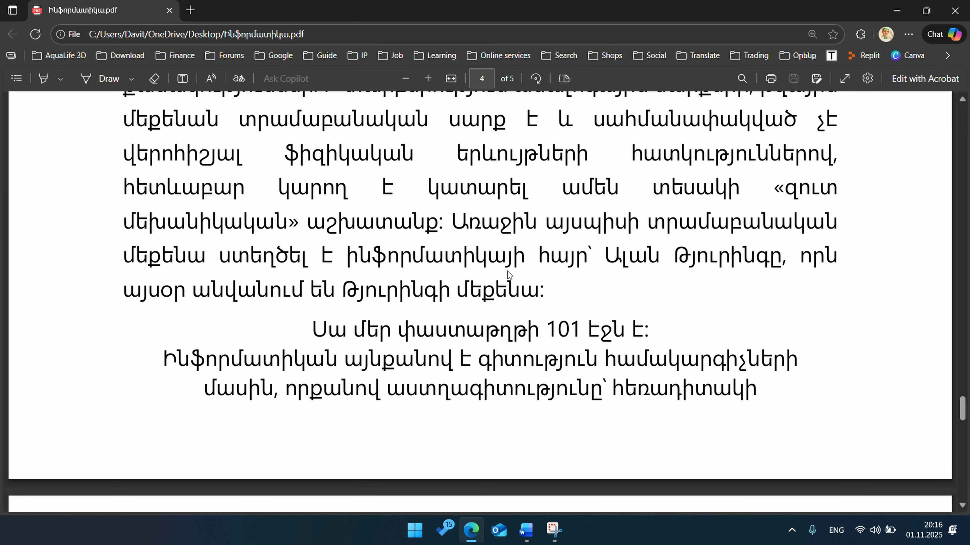
pyautogui.moveTo(962, 418); pyautogui.dragTo(962, 122)
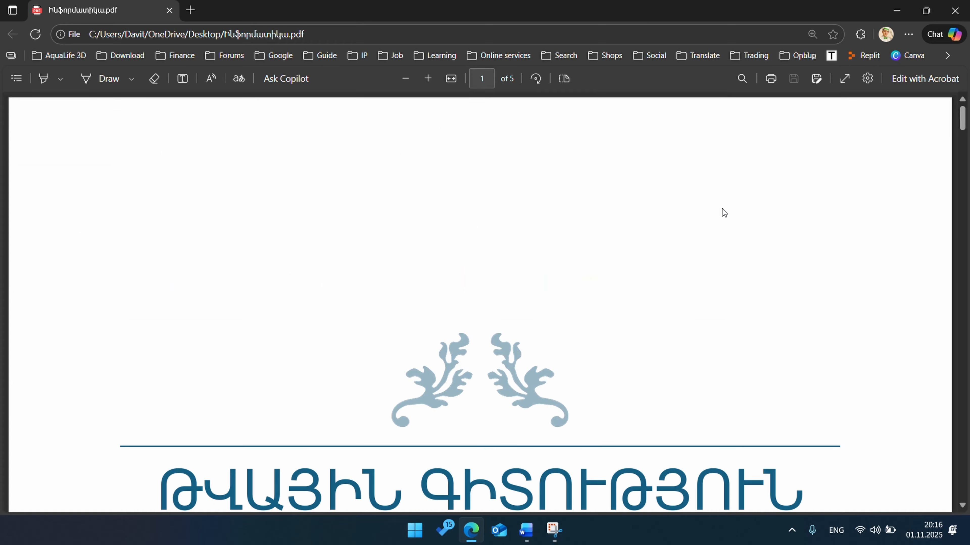
pyautogui.scroll(-12, 594, 304)
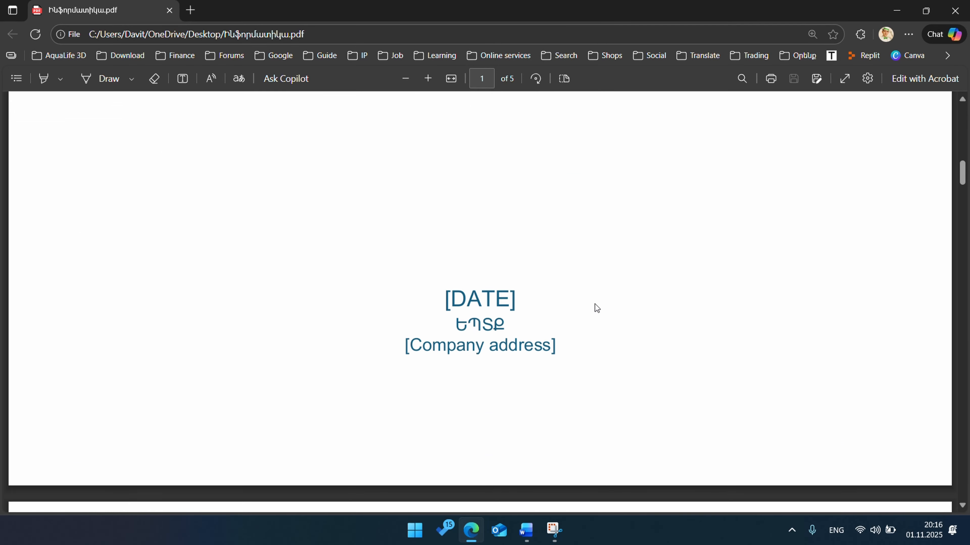
pyautogui.scroll(-14, 595, 304)
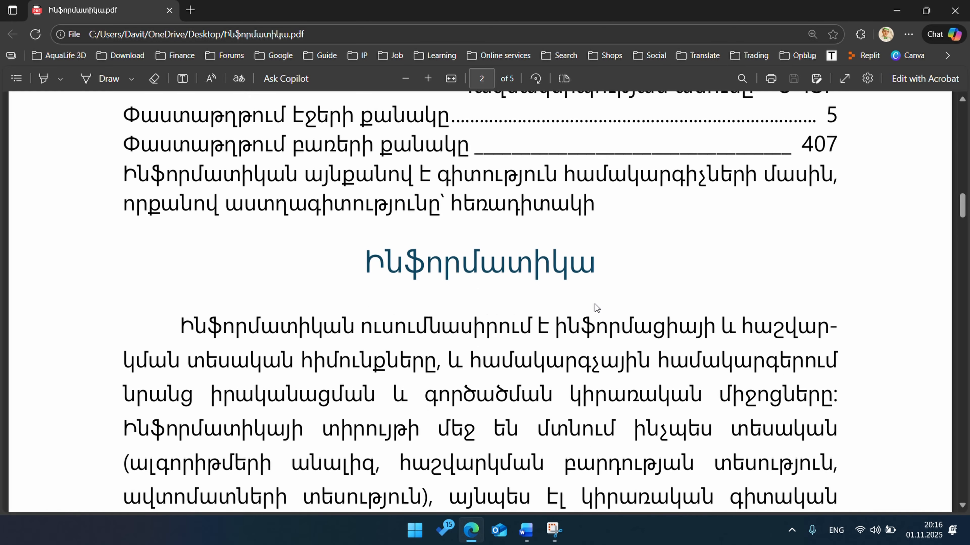
pyautogui.scroll(5, 595, 304)
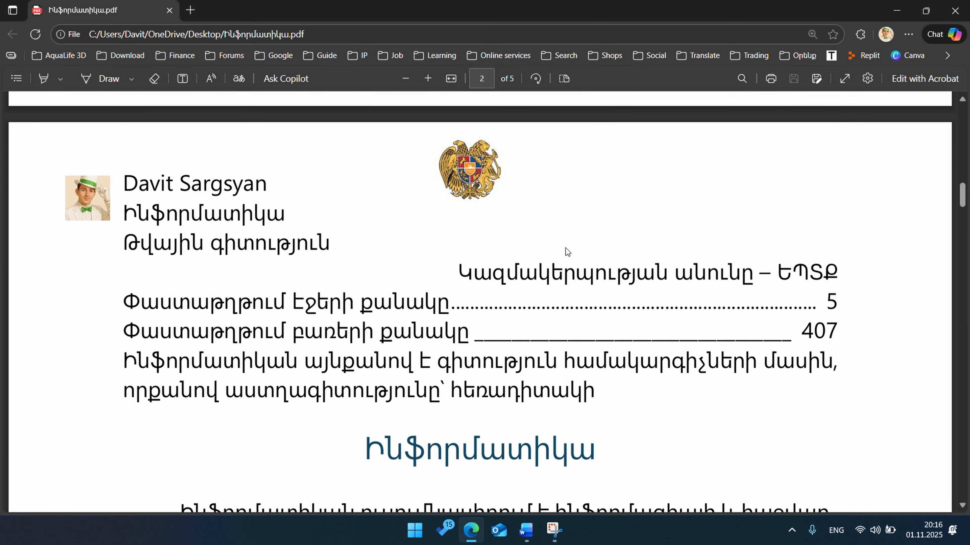
pyautogui.scroll(-7, 565, 248)
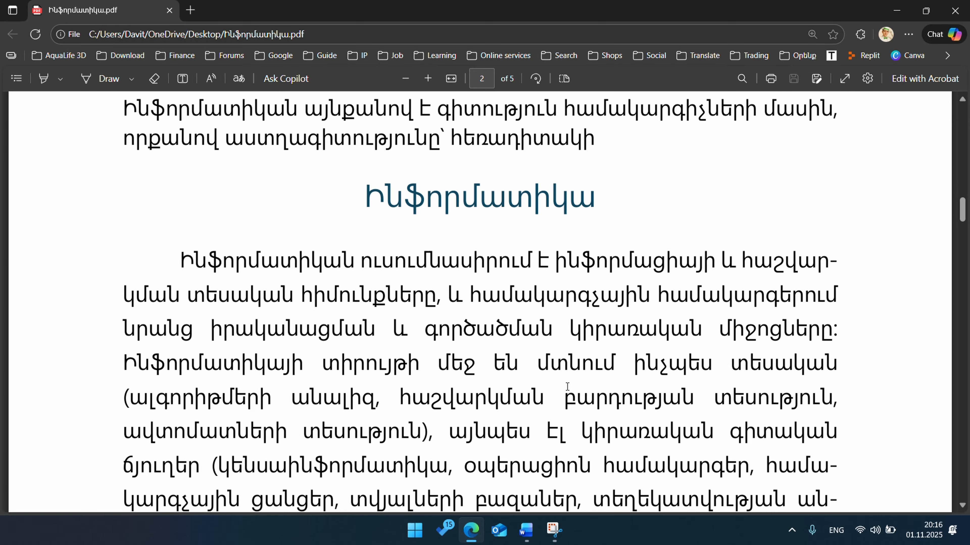
# Examine the page 2 footer and the footnote mark, note text and footer on page 3 of the PDF.
pyautogui.scroll(-20, 567, 387)
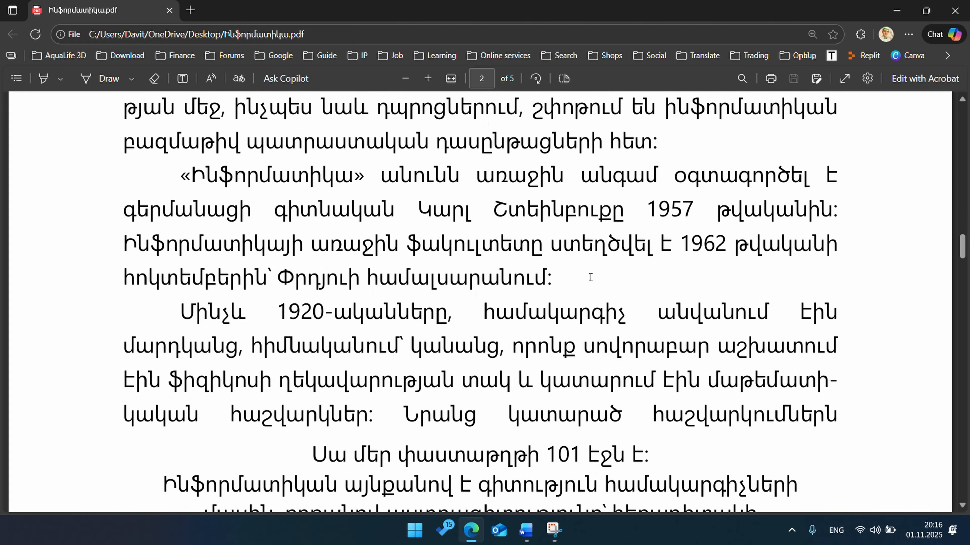
pyautogui.scroll(-7, 590, 277)
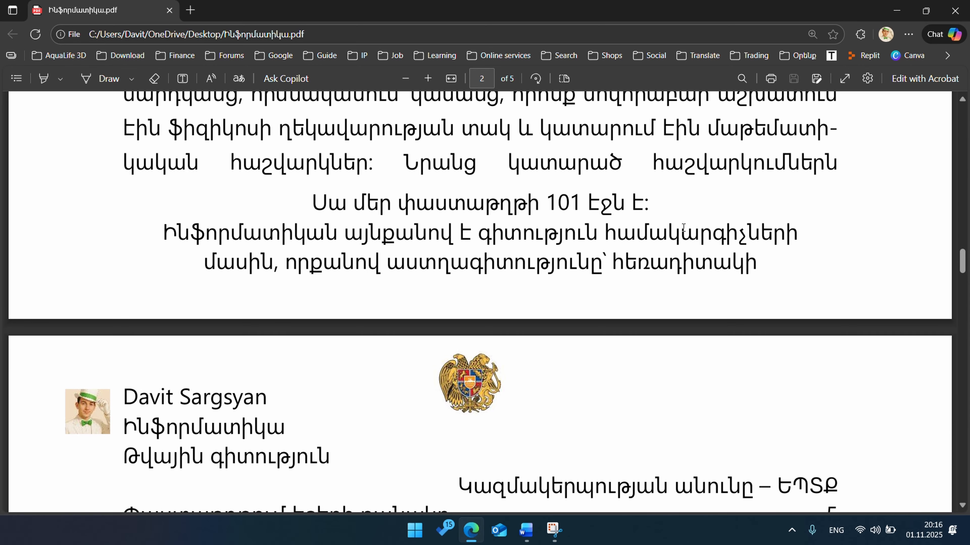
pyautogui.scroll(-20, 683, 228)
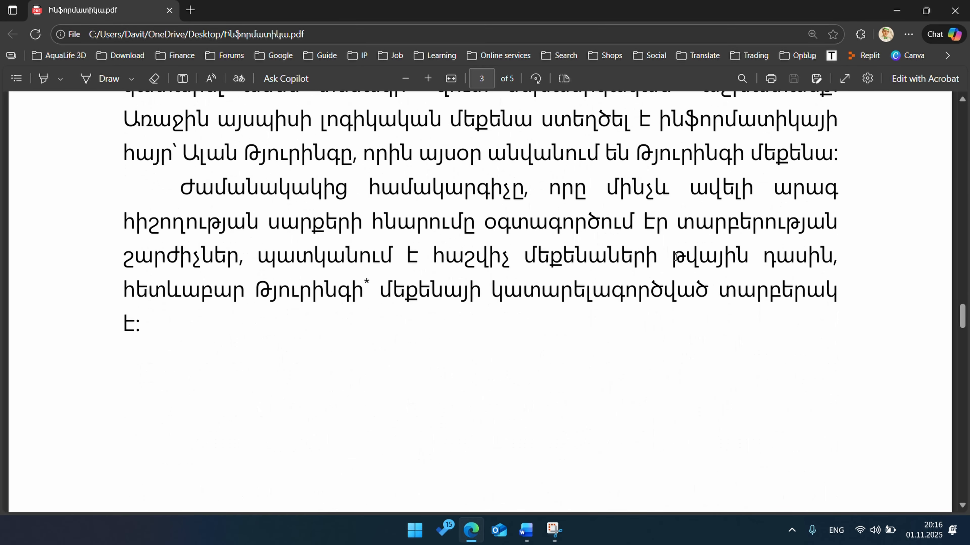
pyautogui.scroll(-8, 675, 259)
pyautogui.scroll(1, 385, 296)
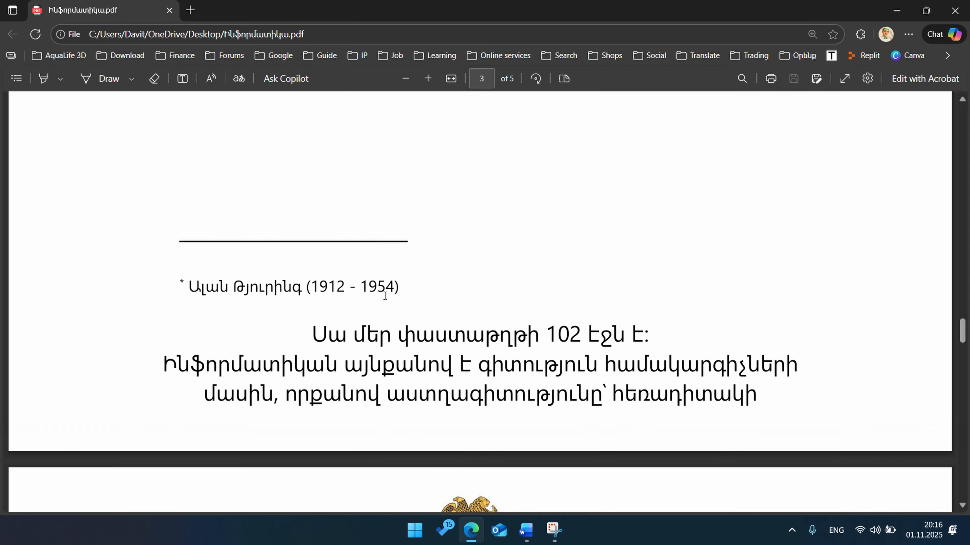
# Review pages 4 and 5 through the last footer, return to the cover page and close the PDF.
pyautogui.scroll(-20, 461, 307)
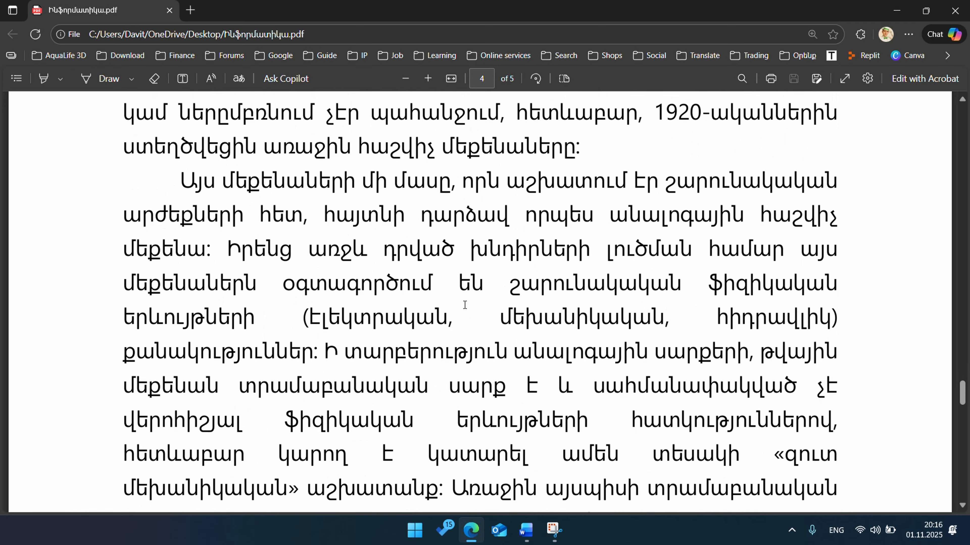
pyautogui.scroll(-20, 465, 305)
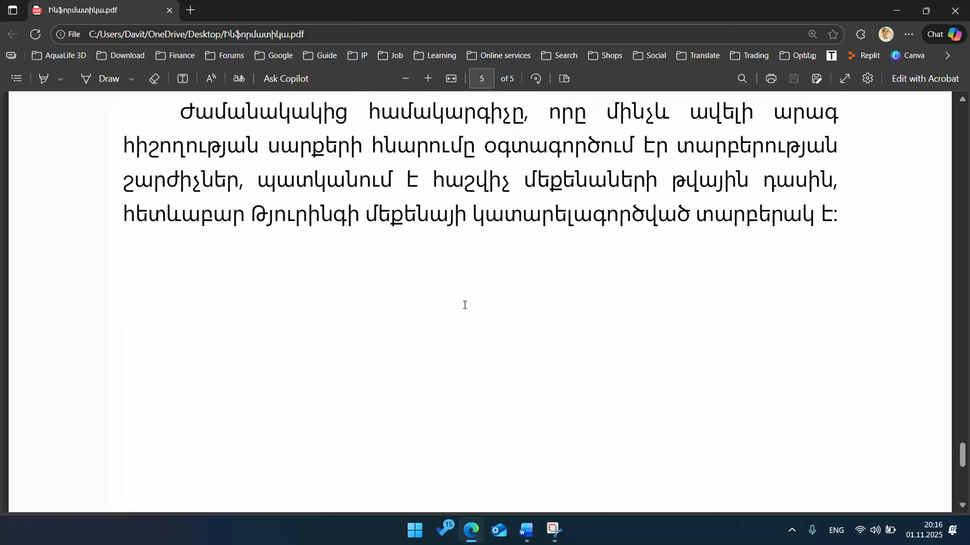
pyautogui.scroll(-15, 465, 305)
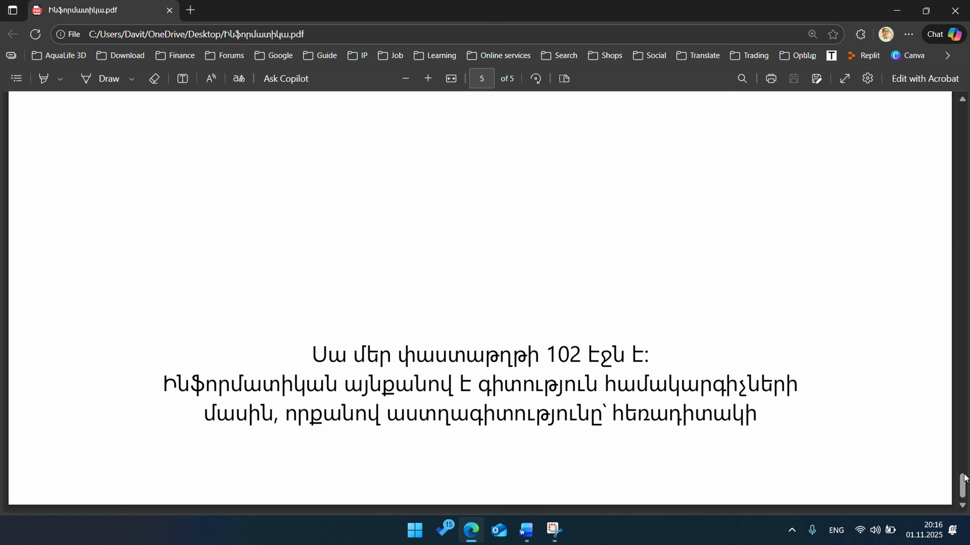
pyautogui.moveTo(963, 484); pyautogui.dragTo(962, 122)
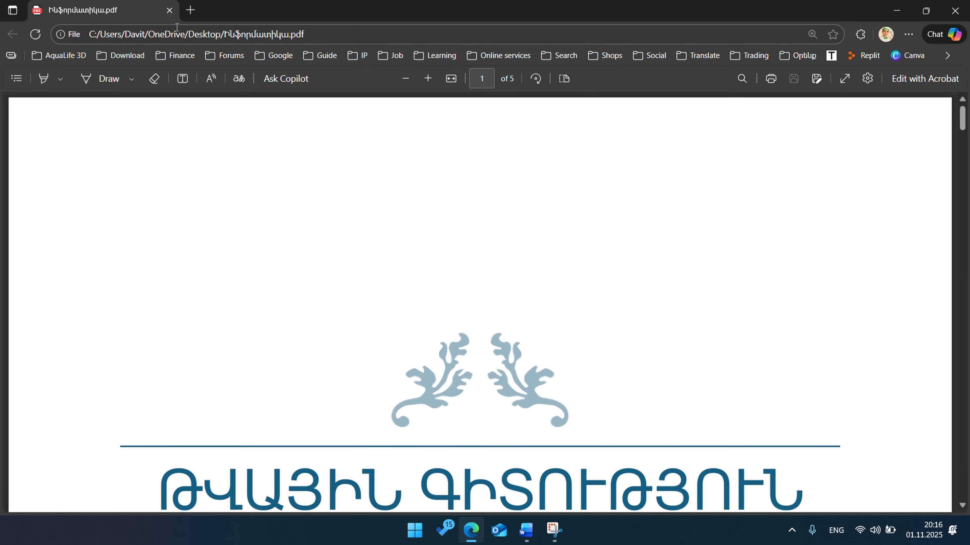
pyautogui.click(169, 11)
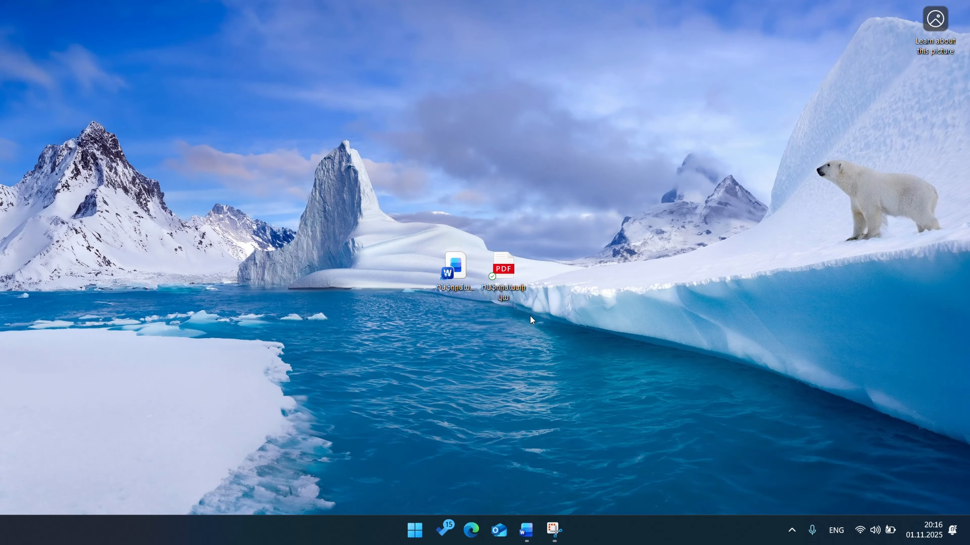